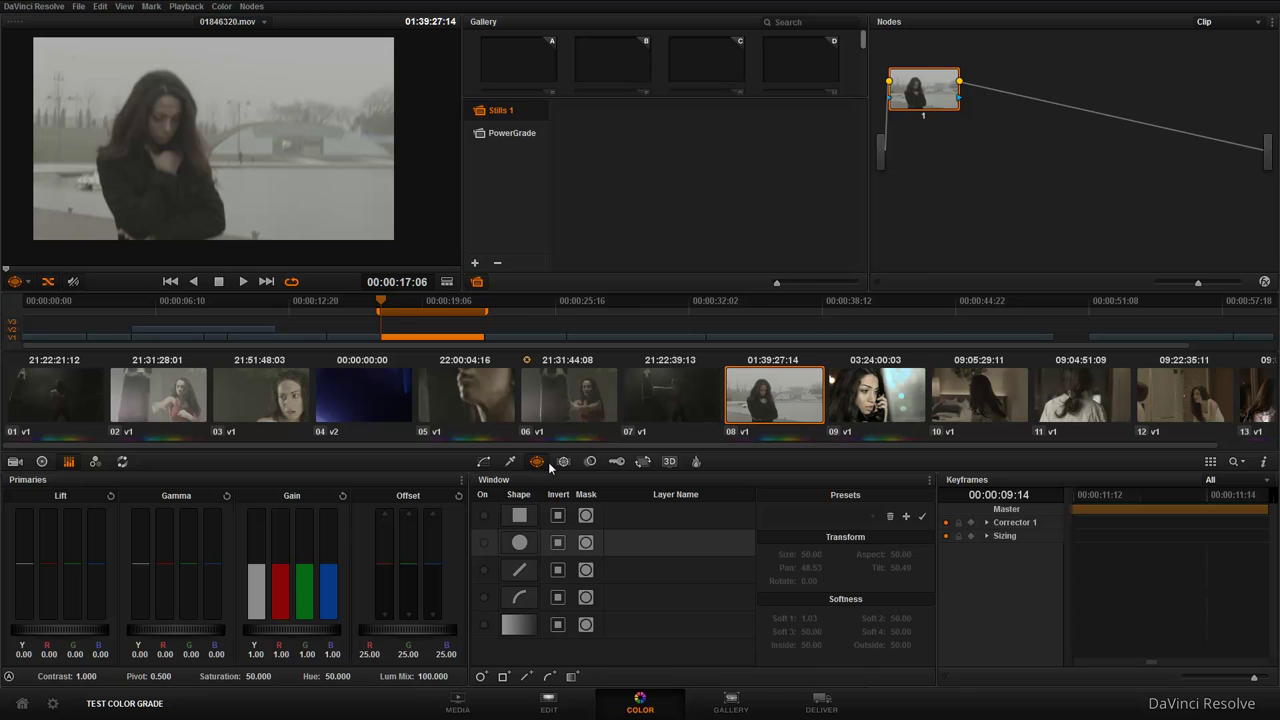
Glance at the Tracker palette, then move the playhead through clip 07 onto a frame of clip 08.
click(564, 463)
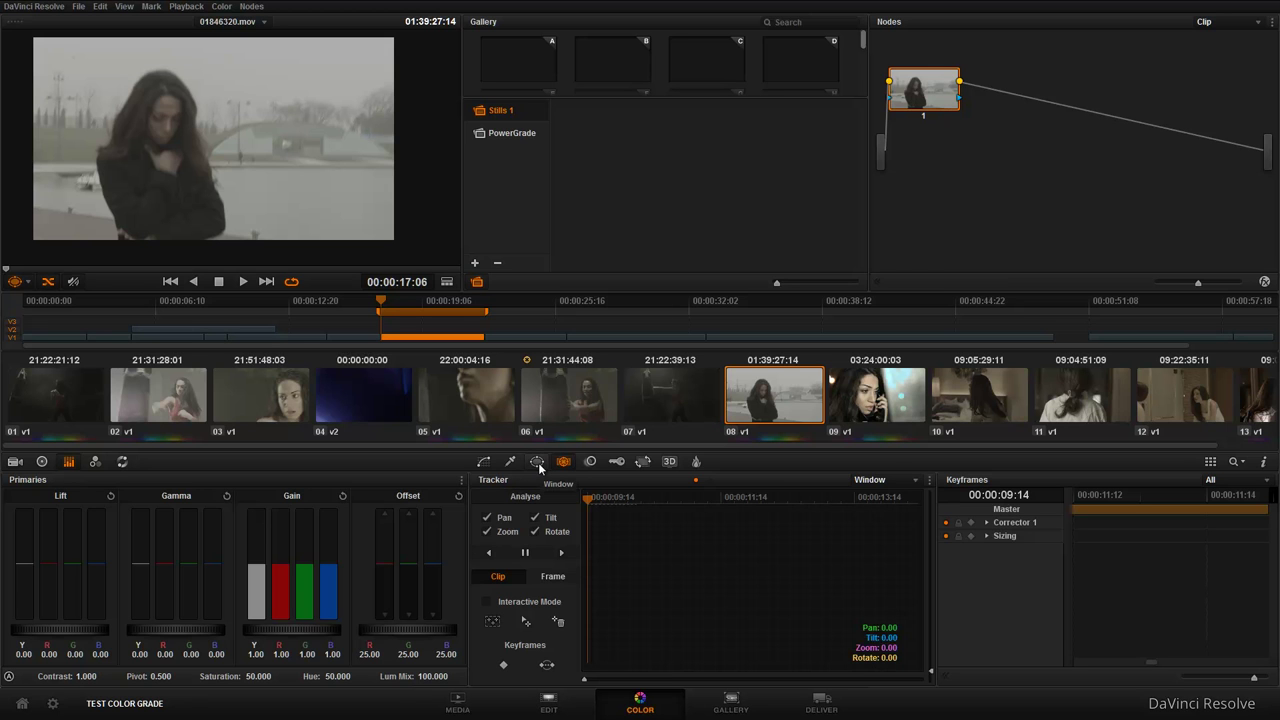
click(538, 463)
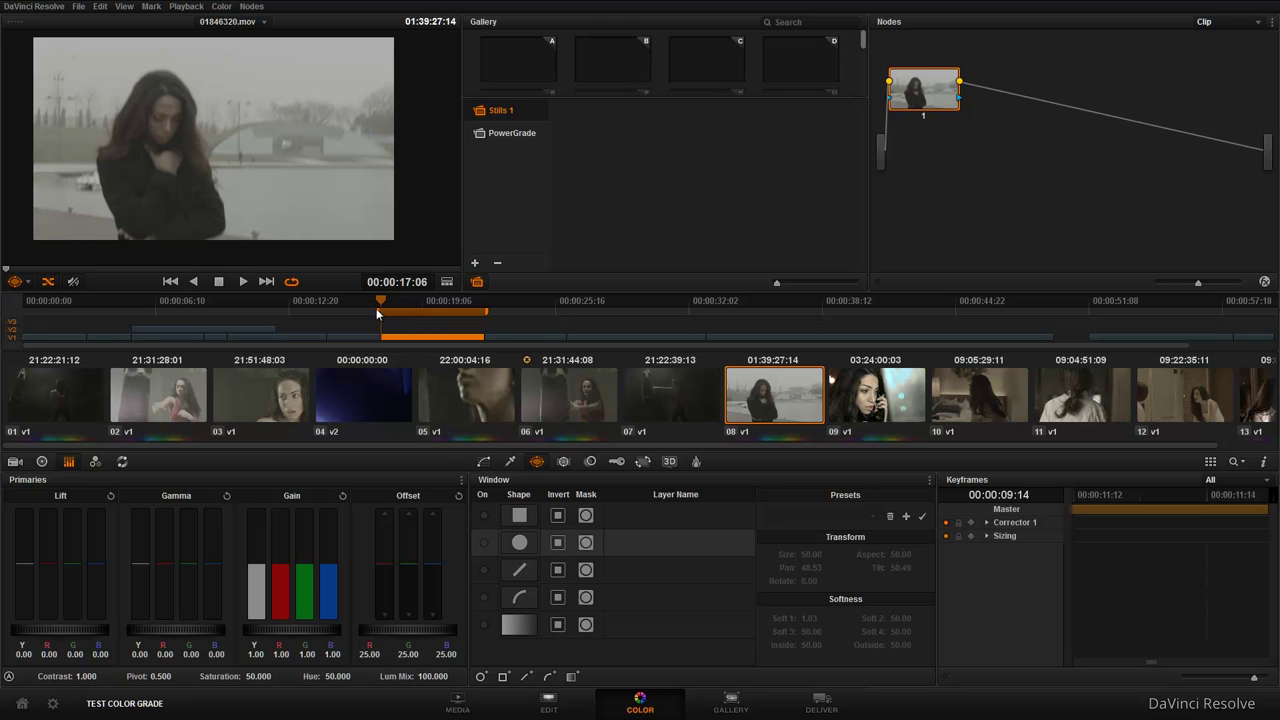
drag(382, 306, 379, 302)
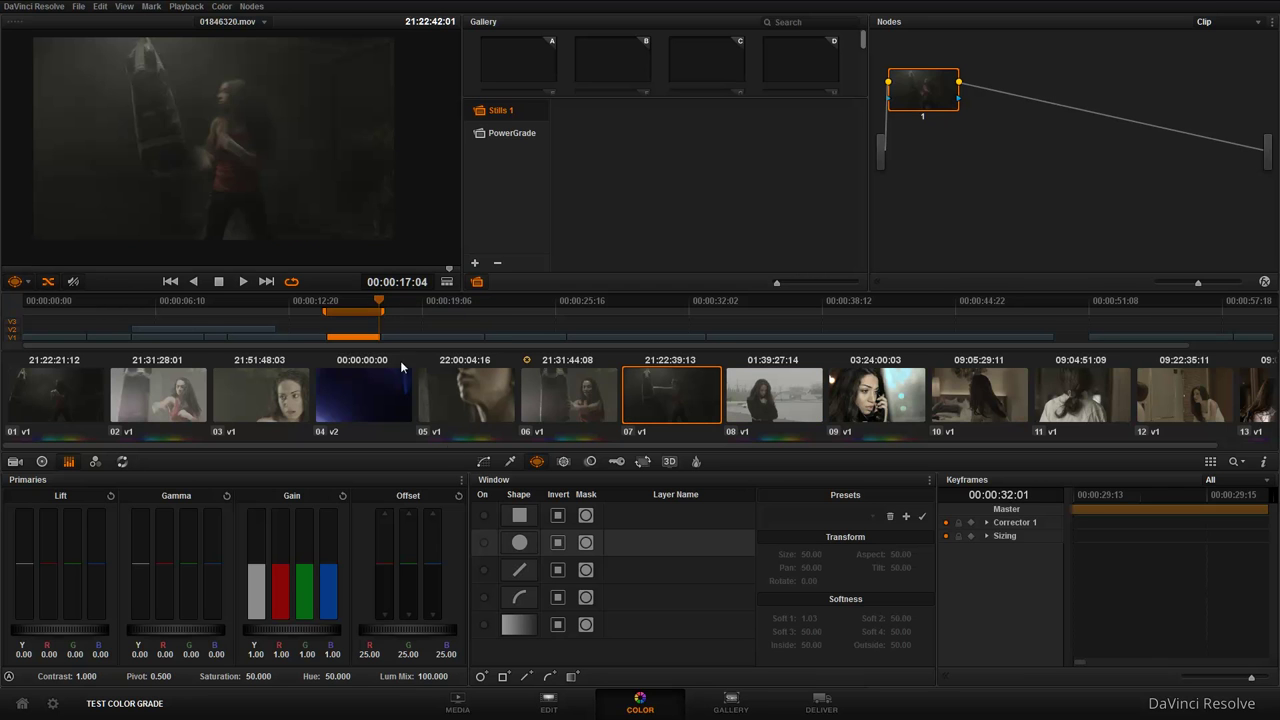
click(386, 299)
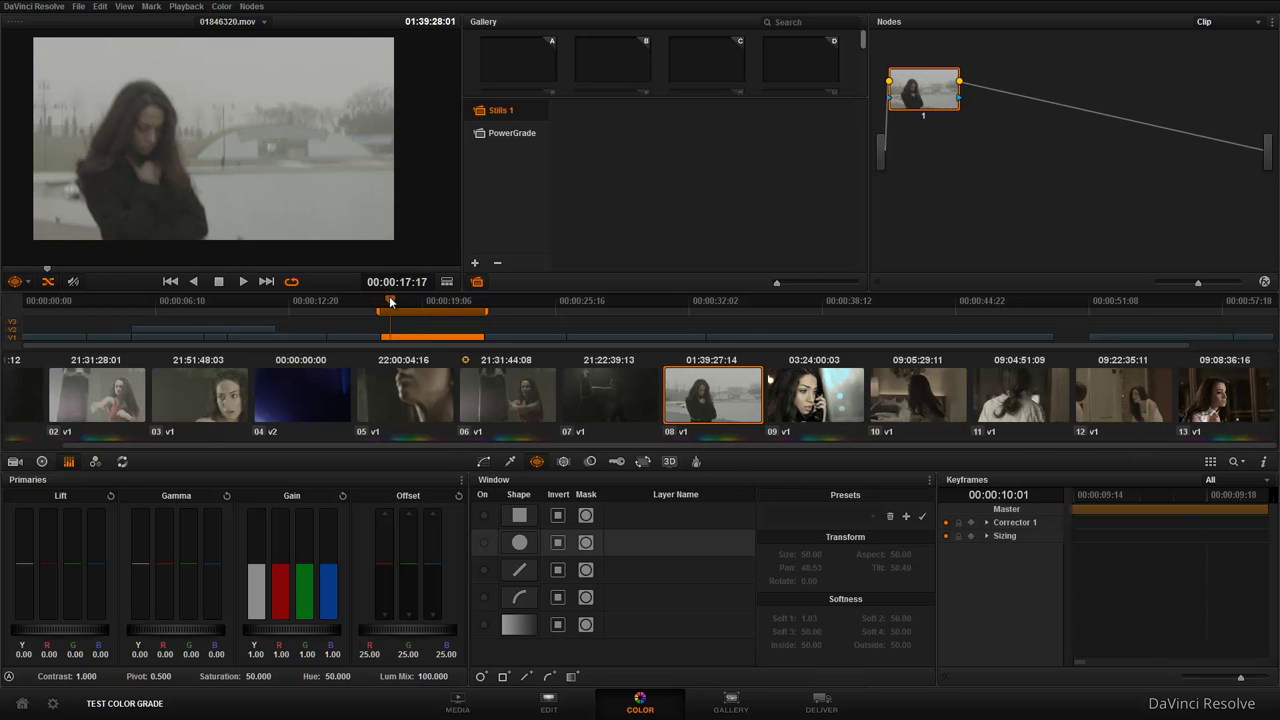
Enable a rectangular window narrowed around the woman's face, one frame back, and widen the viewer.
click(389, 302)
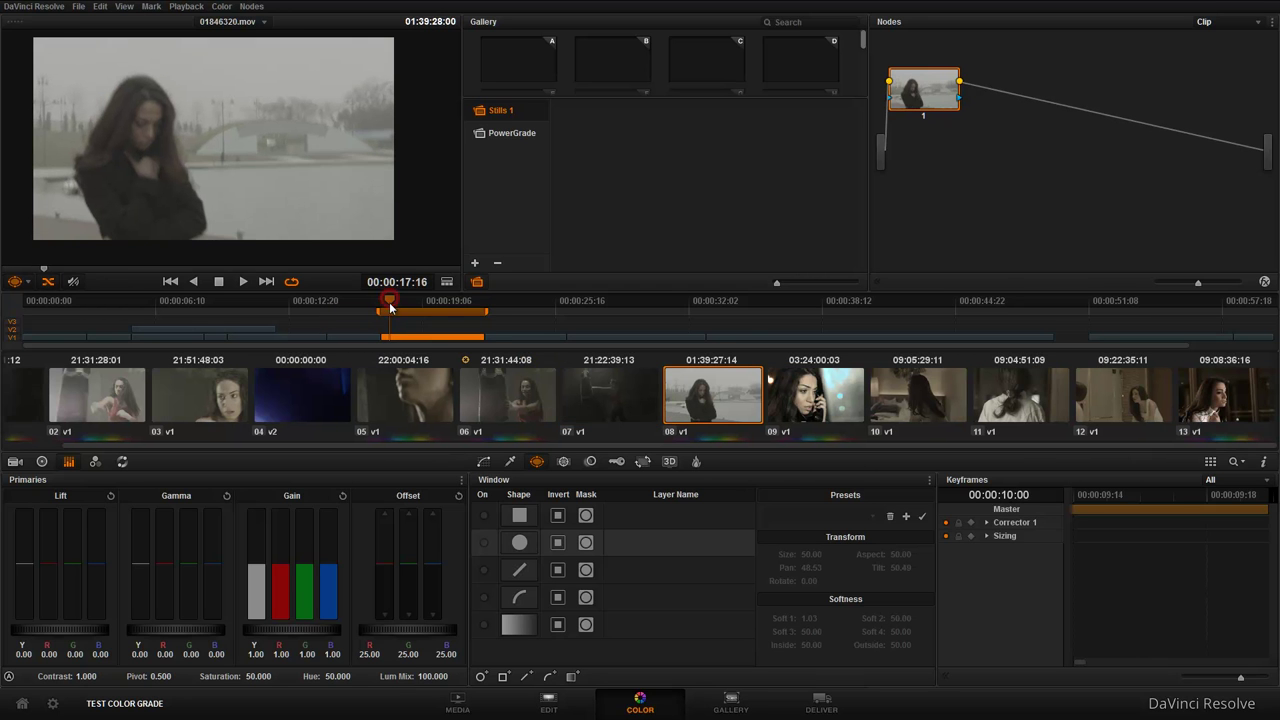
click(520, 519)
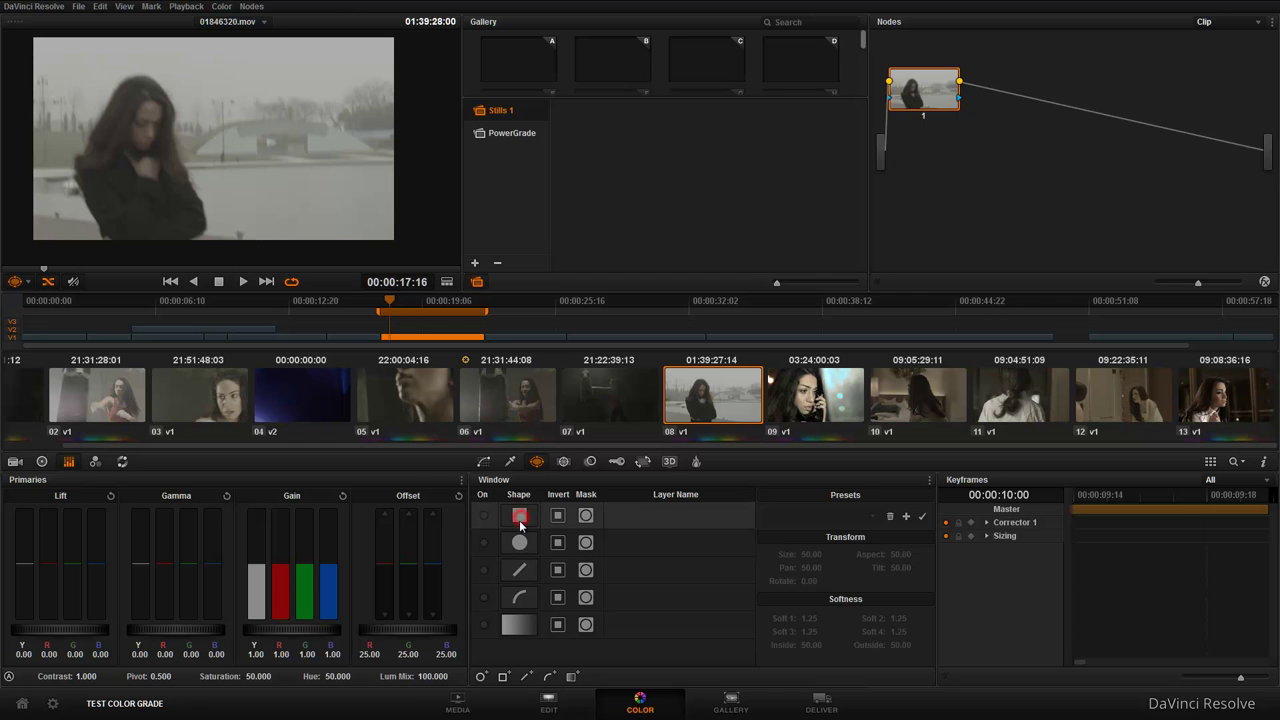
click(485, 516)
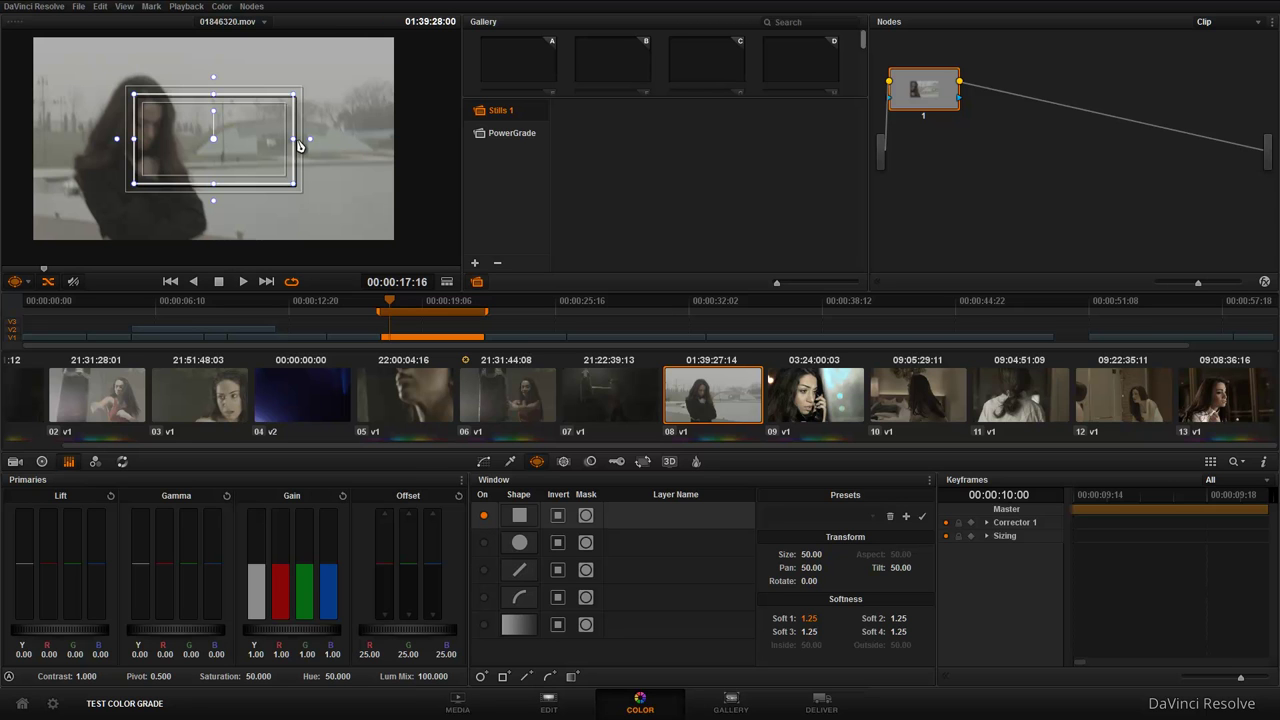
drag(293, 144, 155, 152)
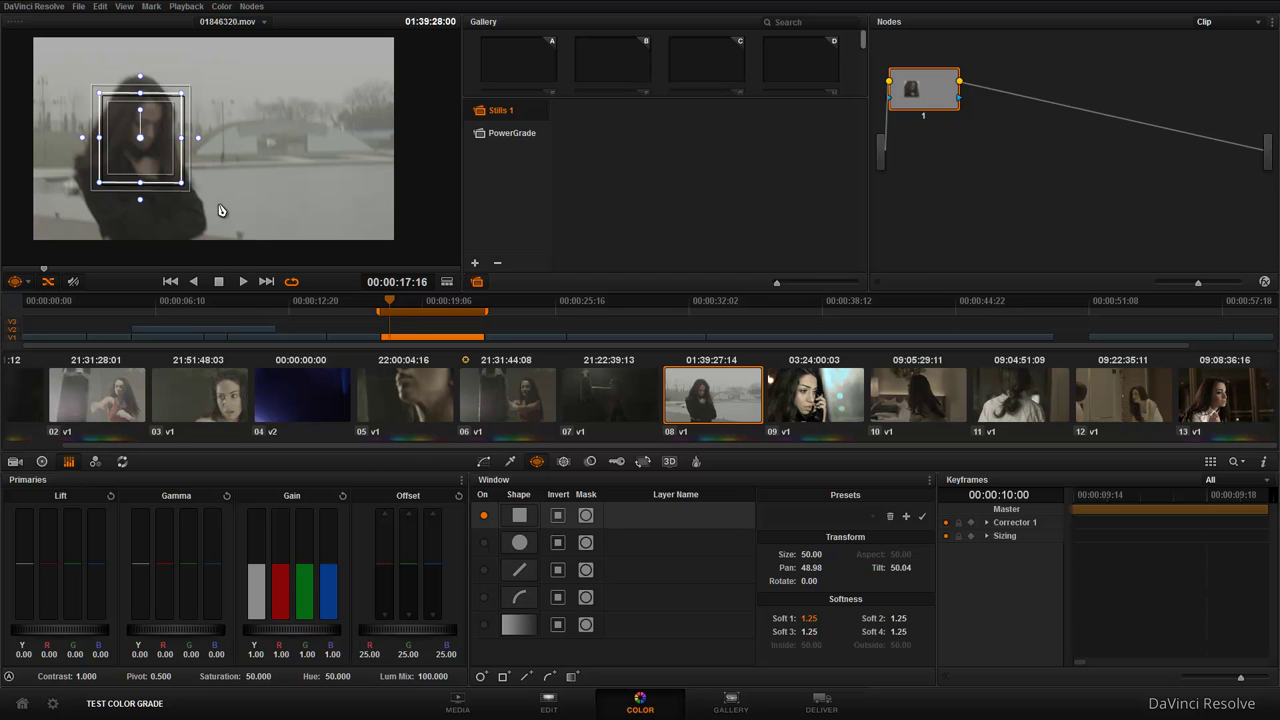
click(464, 247)
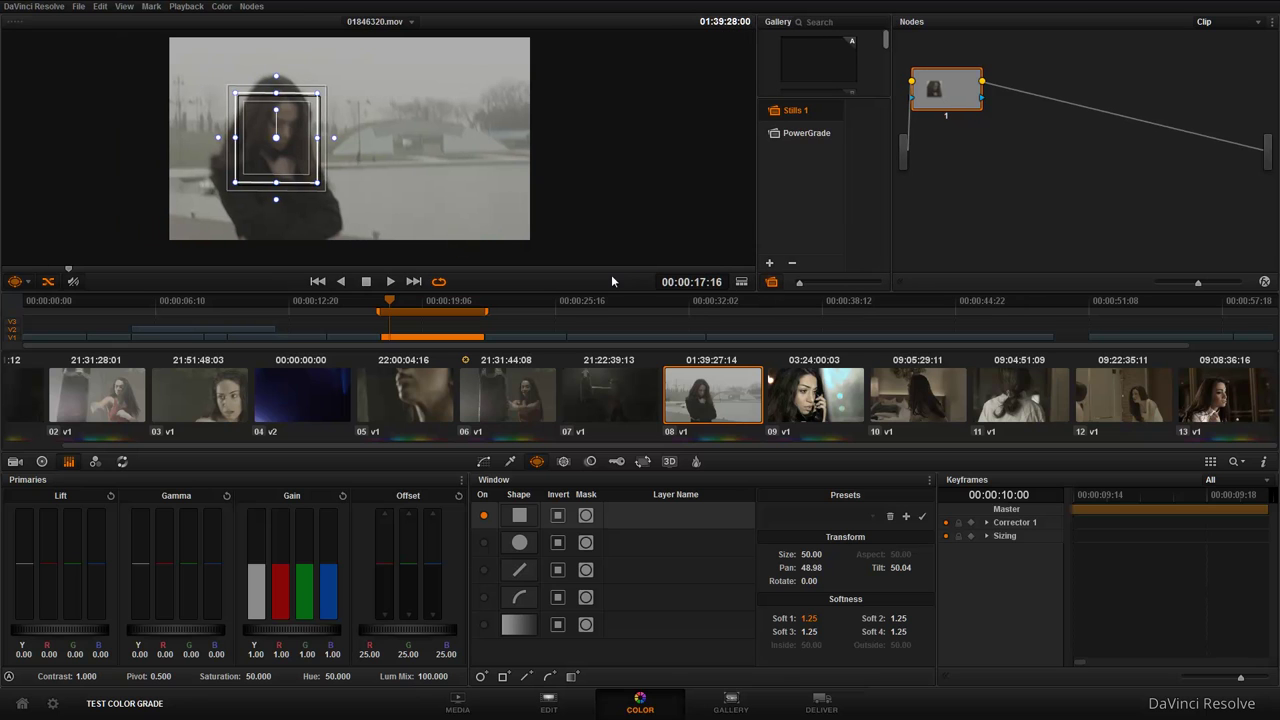
Feather the window's right edge to Soft 3 5.23, then cycle views ending in grey highlight.
drag(333, 137, 352, 137)
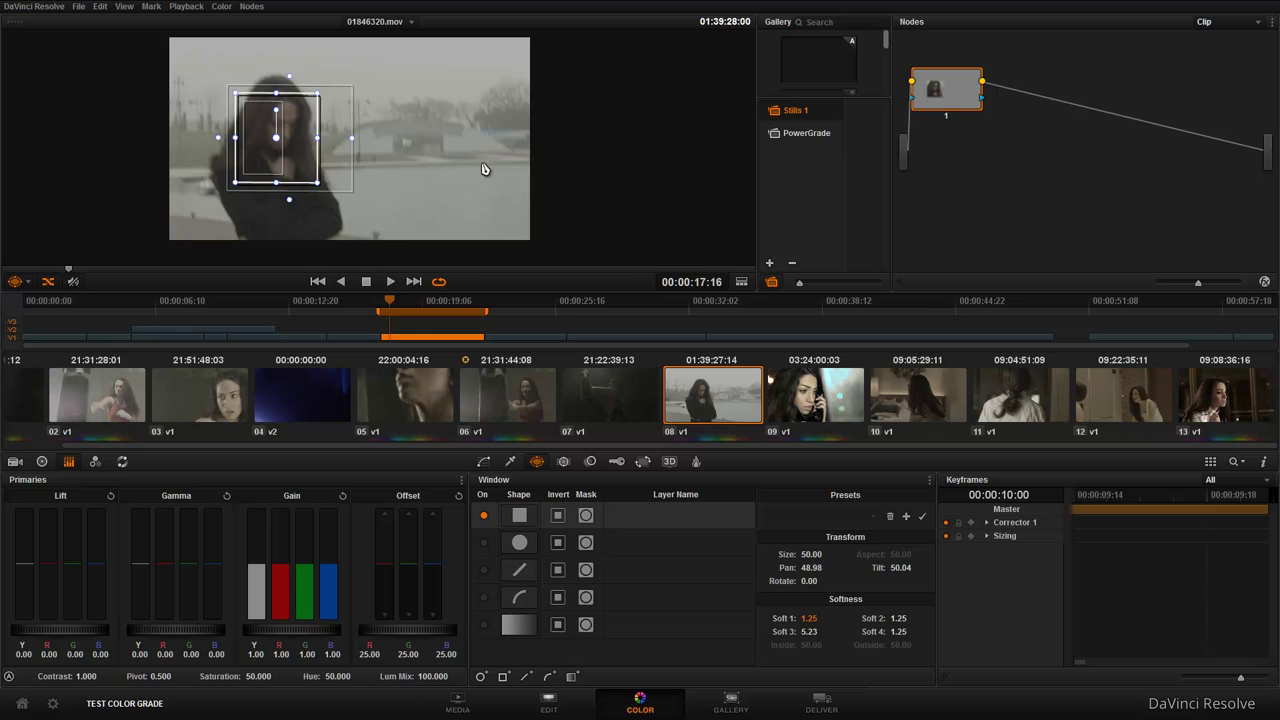
key(shift+h)
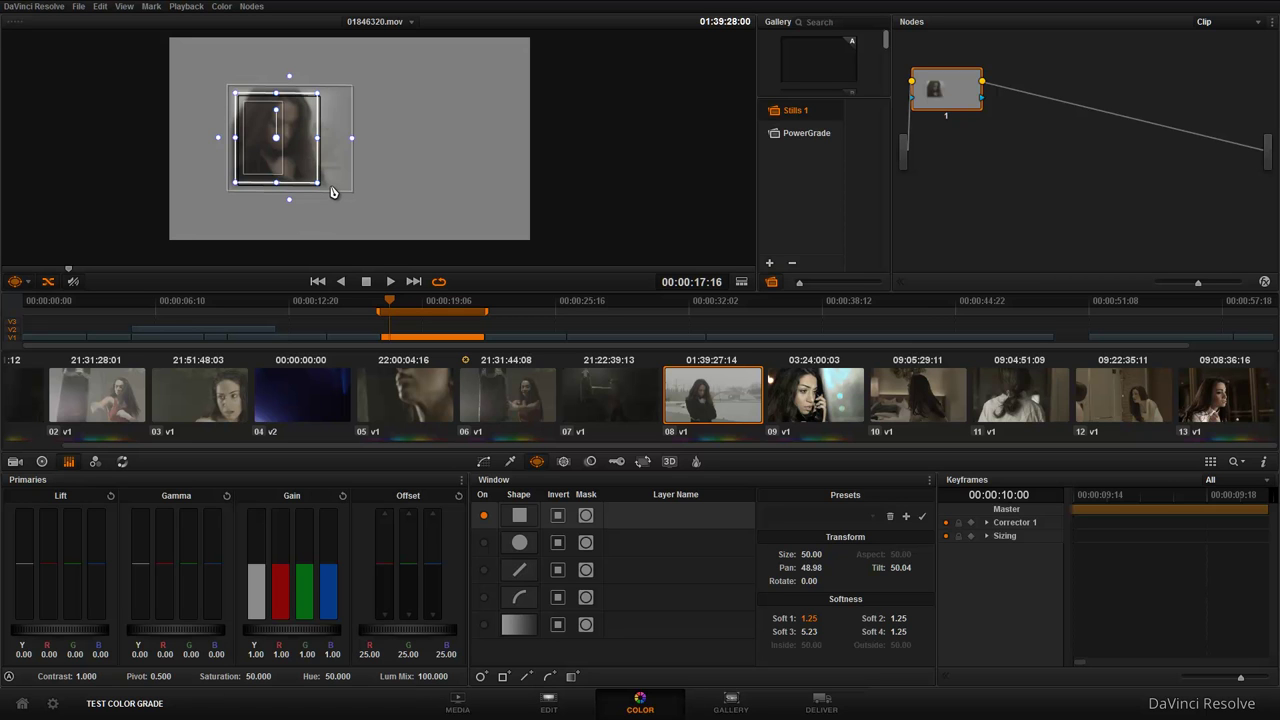
key(shift+h)
key(alt+shift+h)
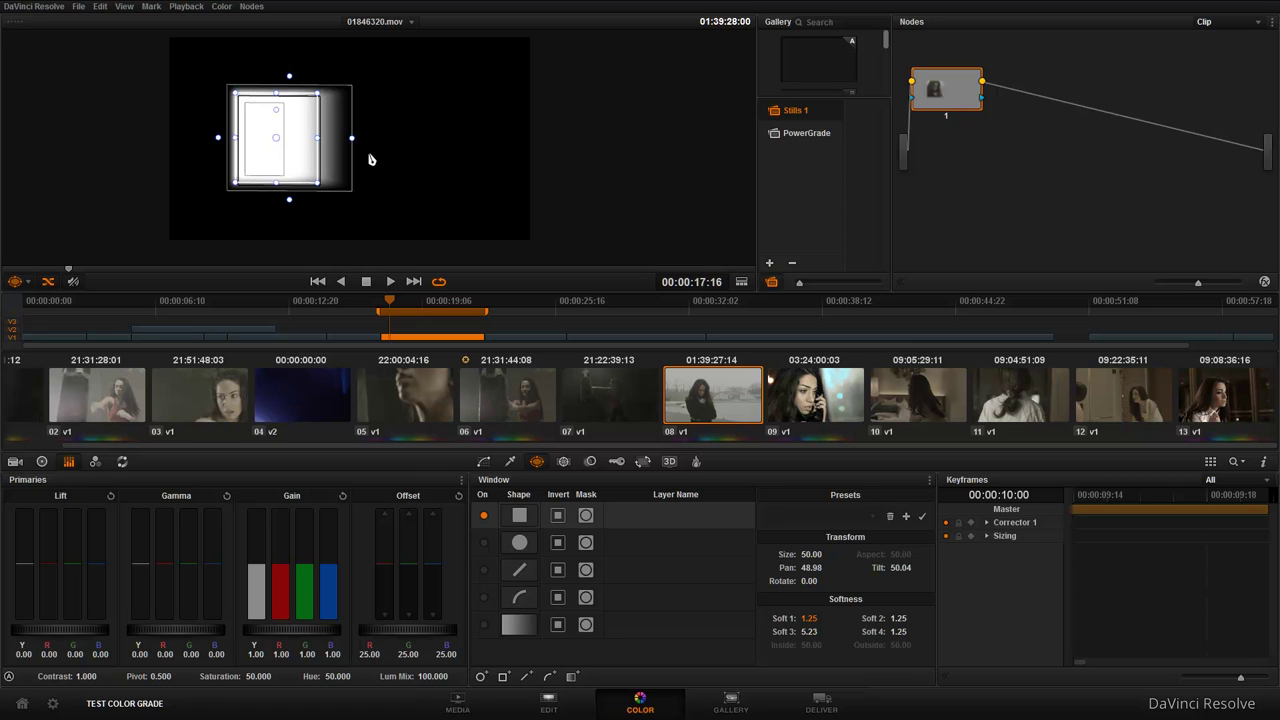
key(shift+h)
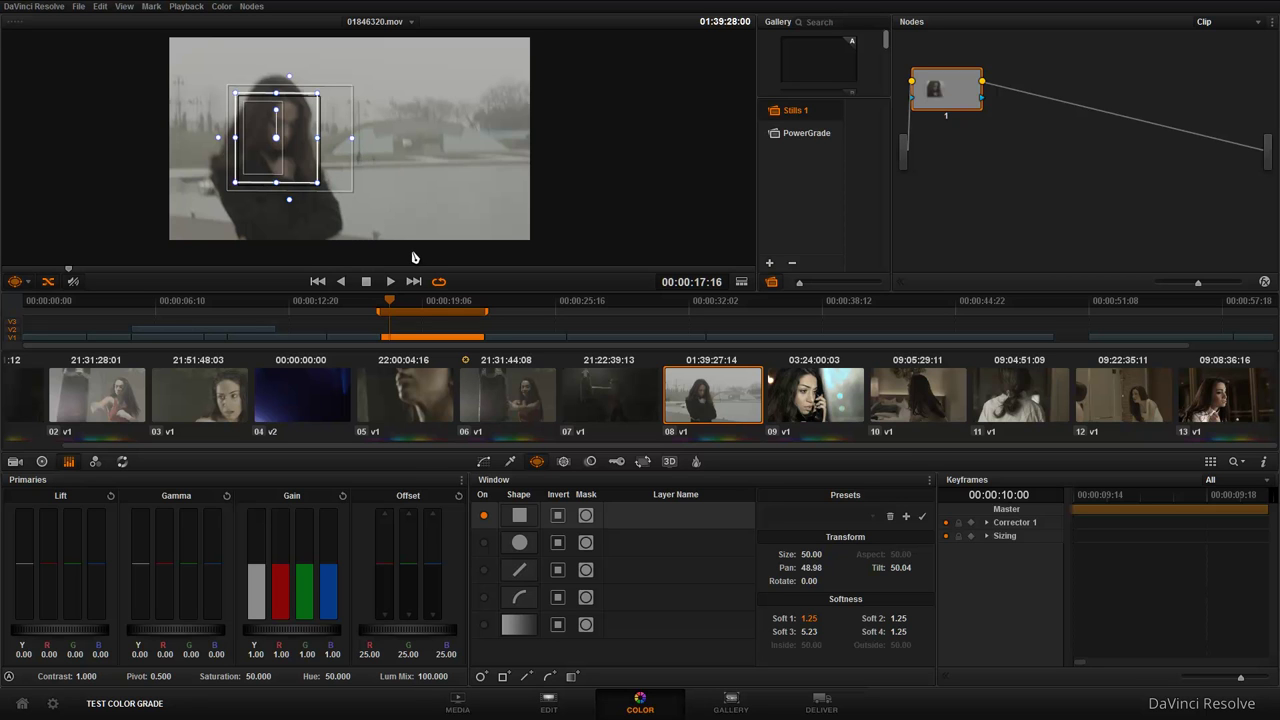
key(shift+h)
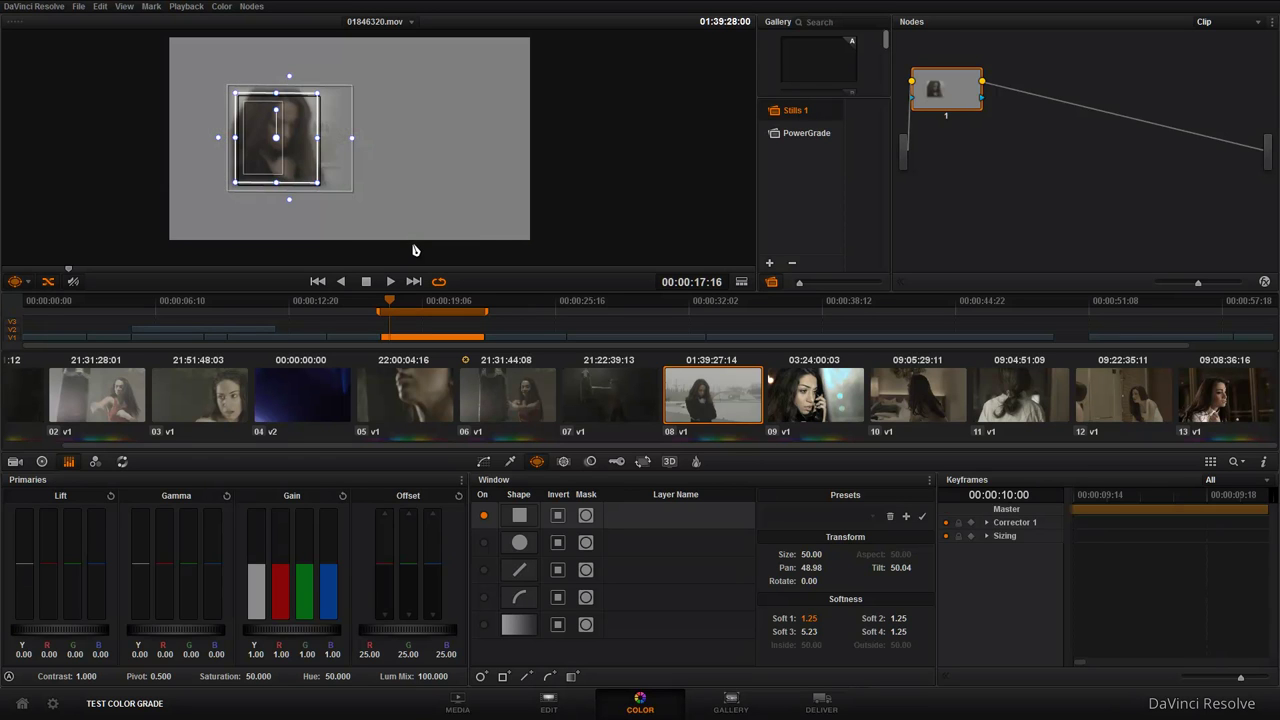
Feather all four window edges, setting Soft 1 3.59, Soft 3 3.49 and Soft 4 4.51.
drag(219, 143, 200, 150)
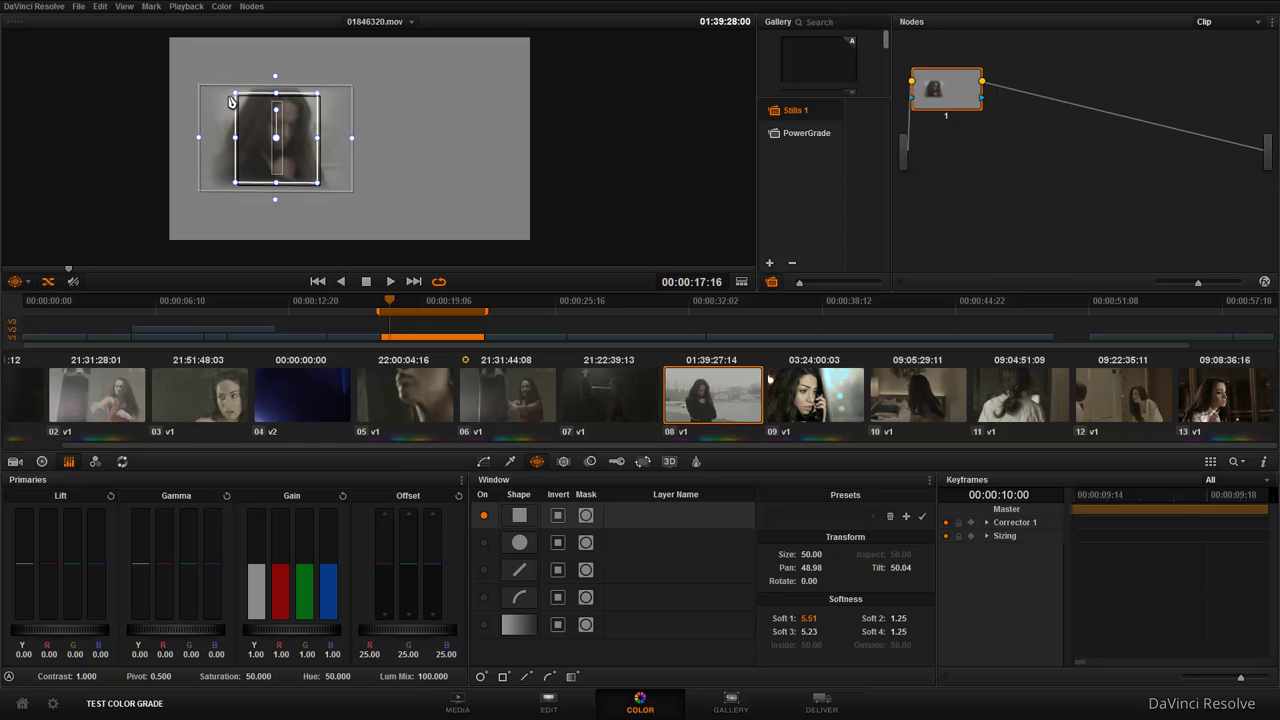
scroll(341, 175, up, 1)
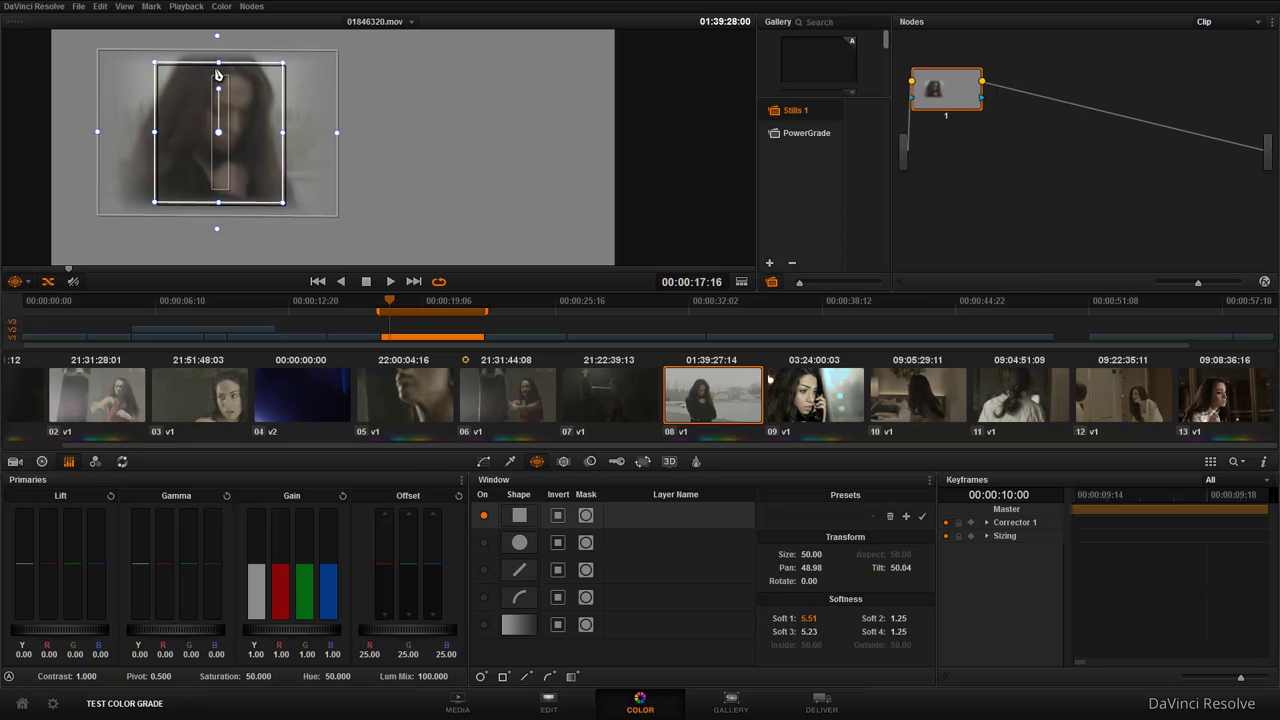
drag(217, 229, 217, 252)
drag(217, 37, 217, 26)
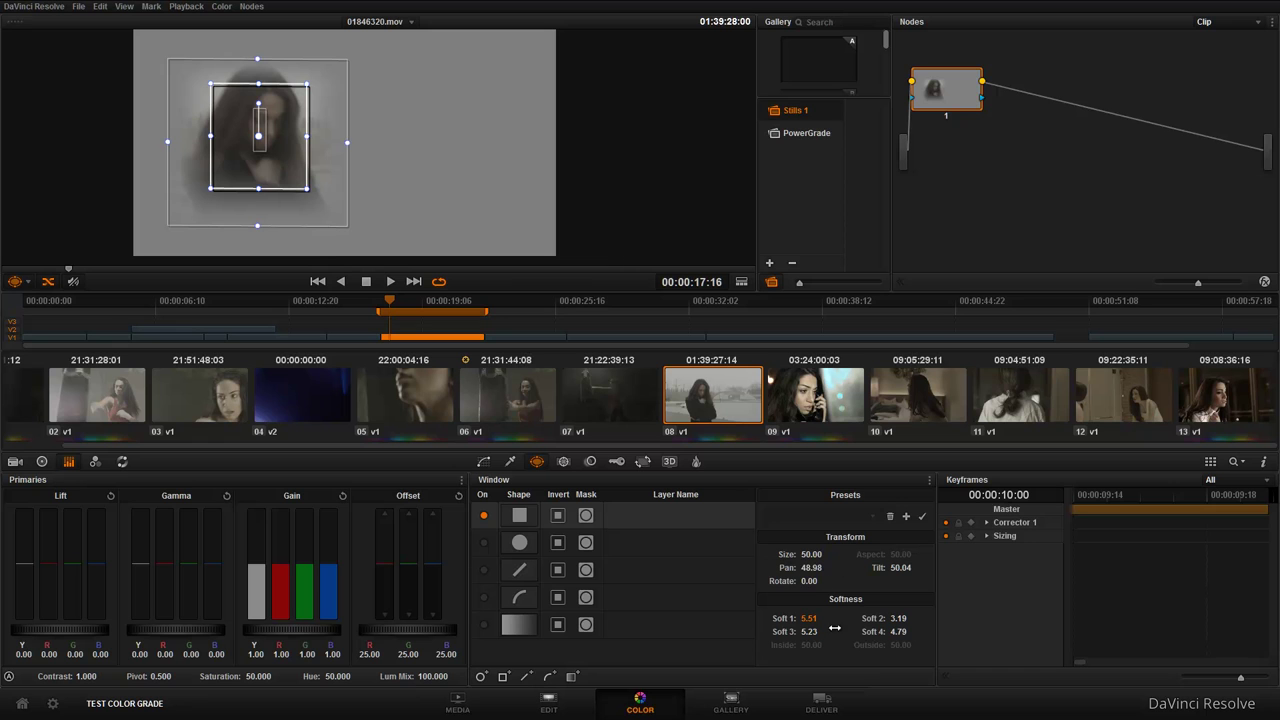
drag(808, 618, 791, 636)
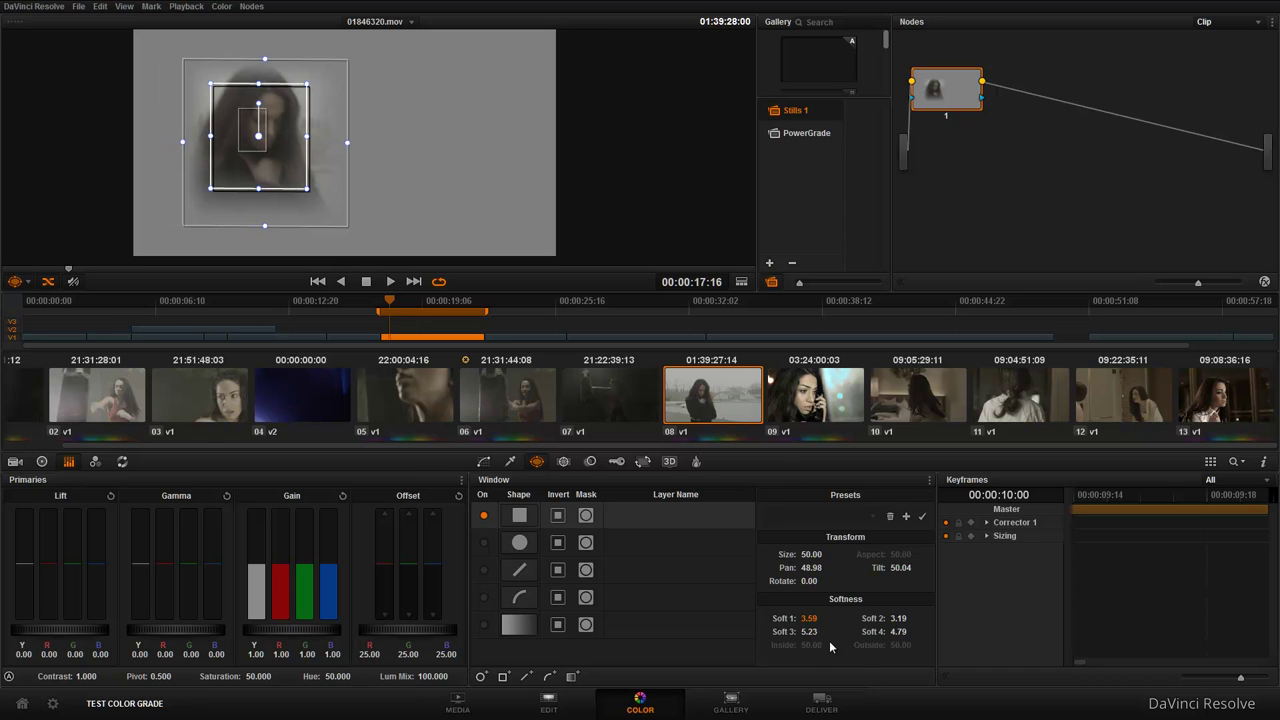
drag(817, 632, 823, 633)
drag(913, 633, 895, 619)
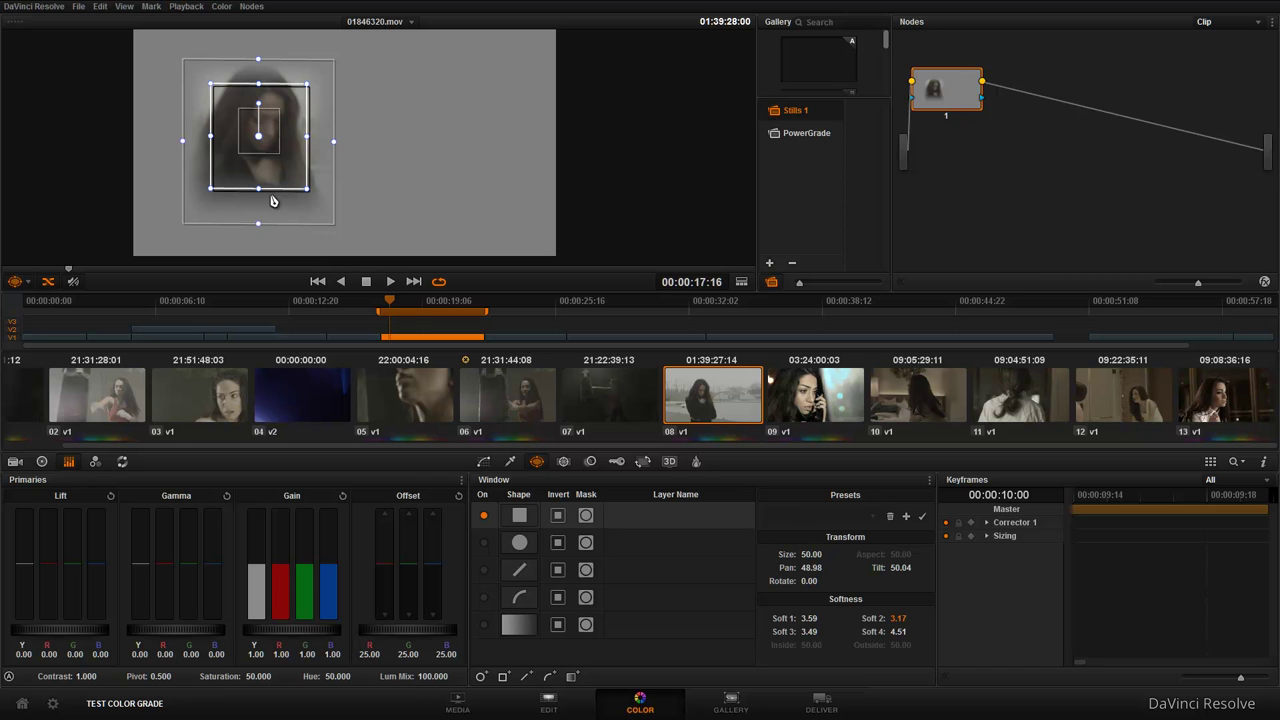
Resize the window, move it over the face, and rotate it to -4.46 at tilt 50.40.
drag(258, 199, 258, 220)
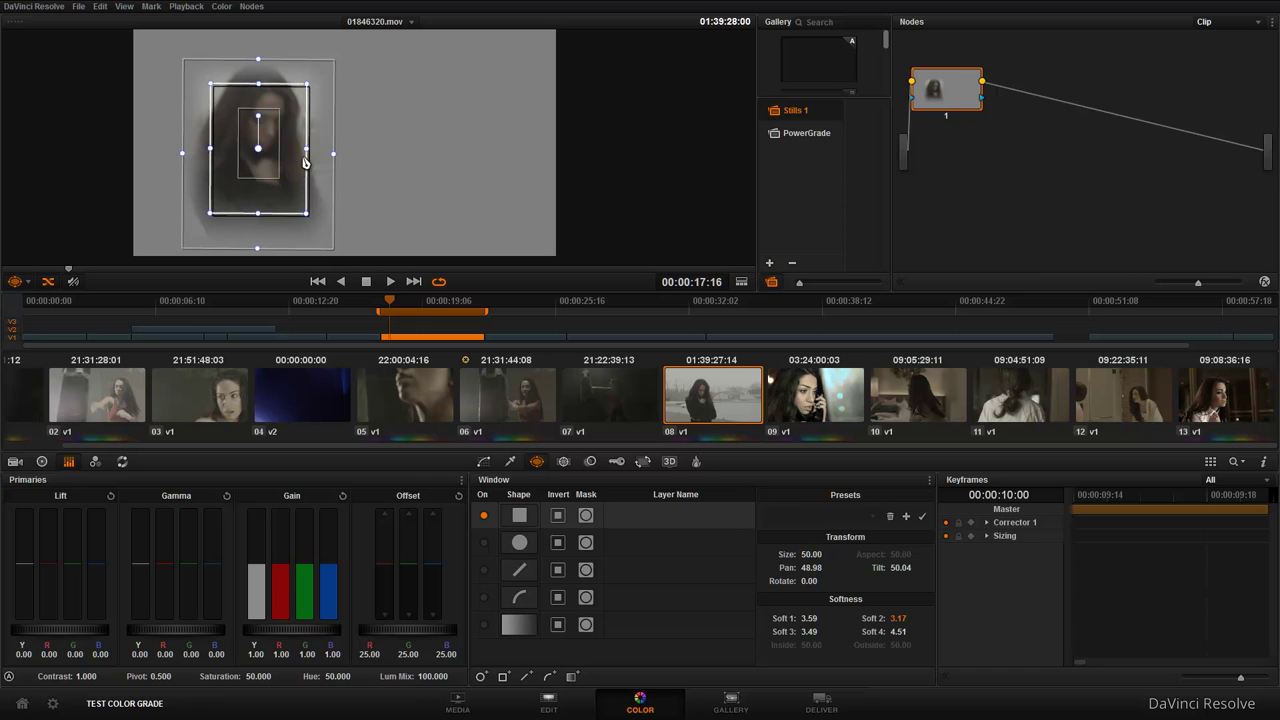
drag(308, 150, 312, 155)
drag(211, 148, 196, 148)
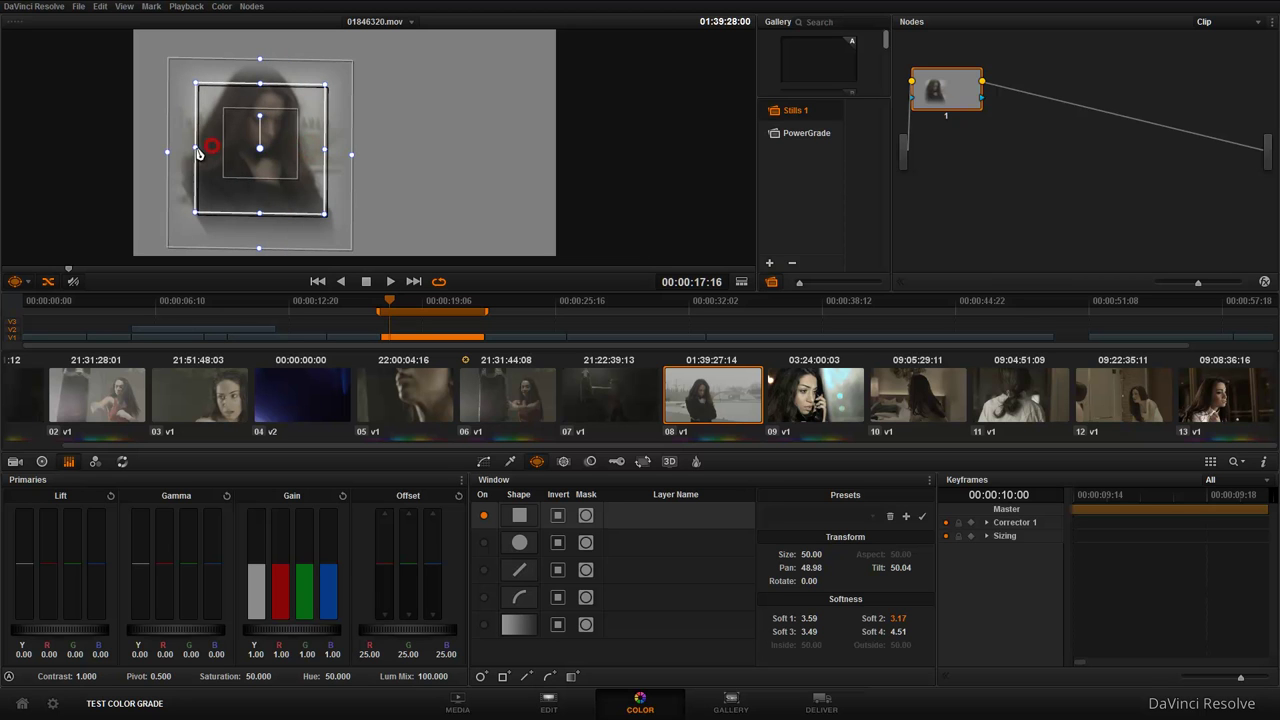
mouse_move(811, 554)
mouse_down()
mouse_move(827, 555)
mouse_move(823, 568)
mouse_move(570, 432)
mouse_up()
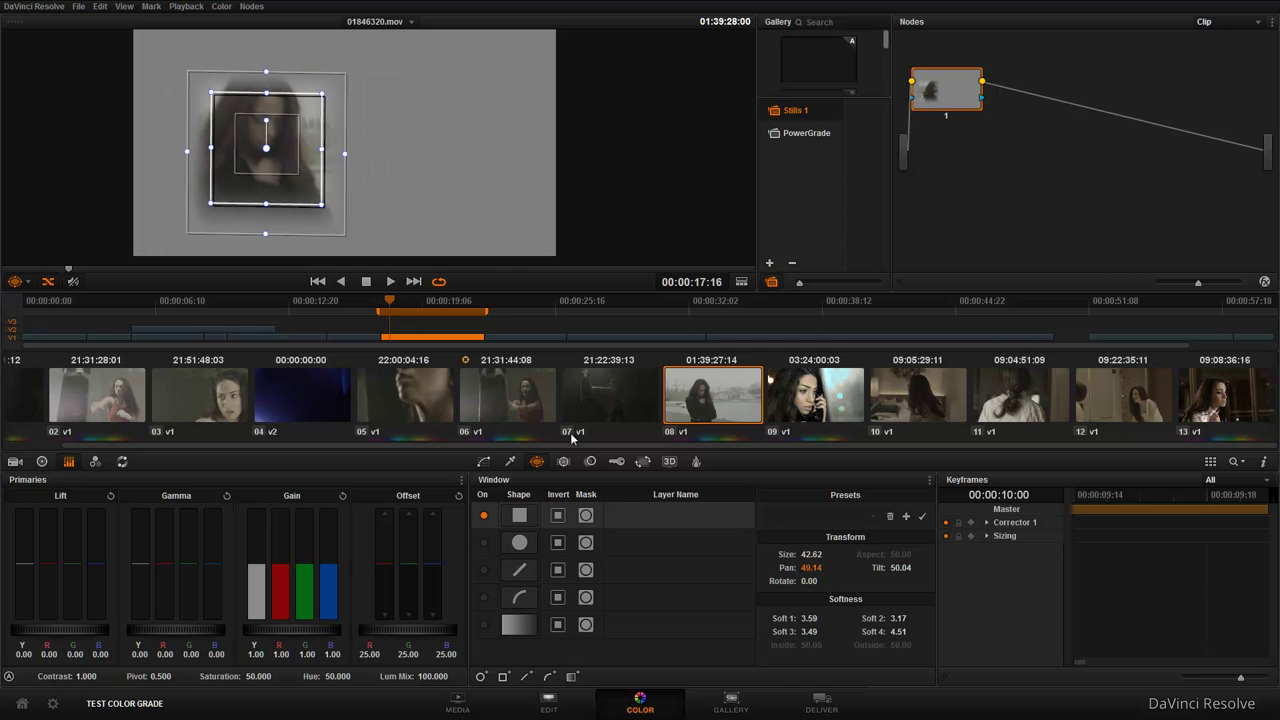
drag(289, 153, 283, 143)
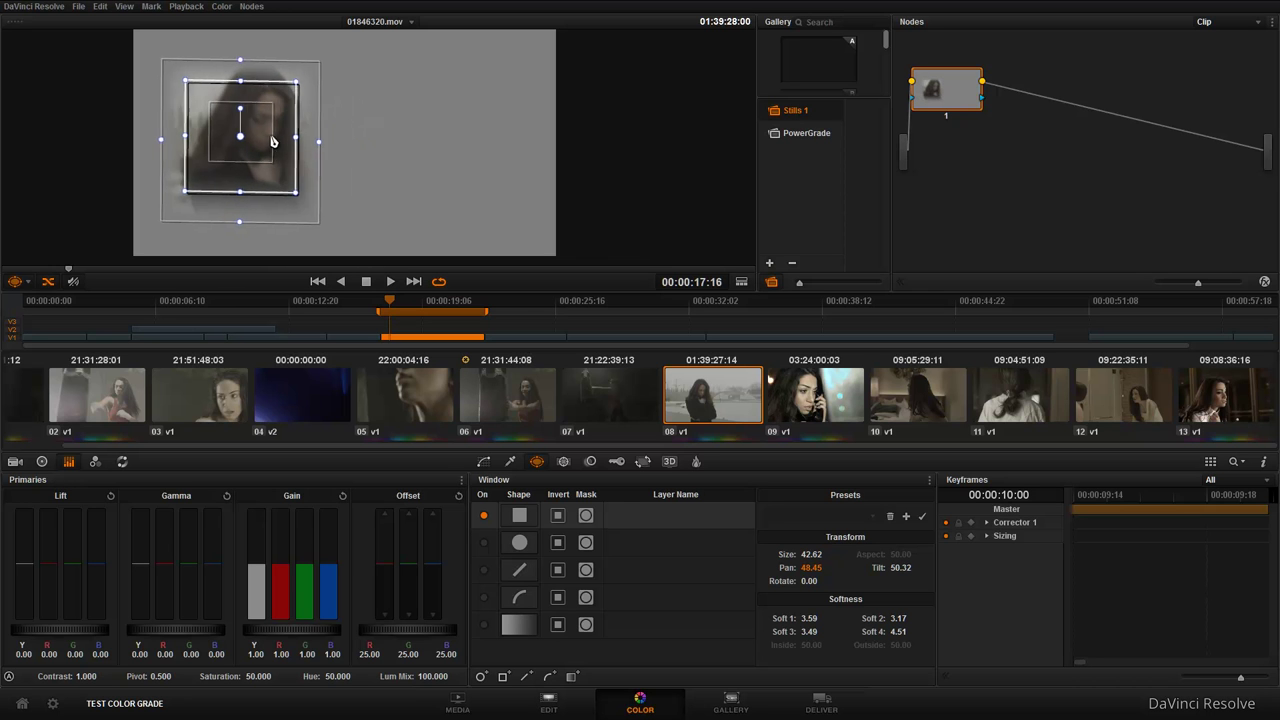
drag(905, 568, 836, 582)
drag(254, 124, 264, 158)
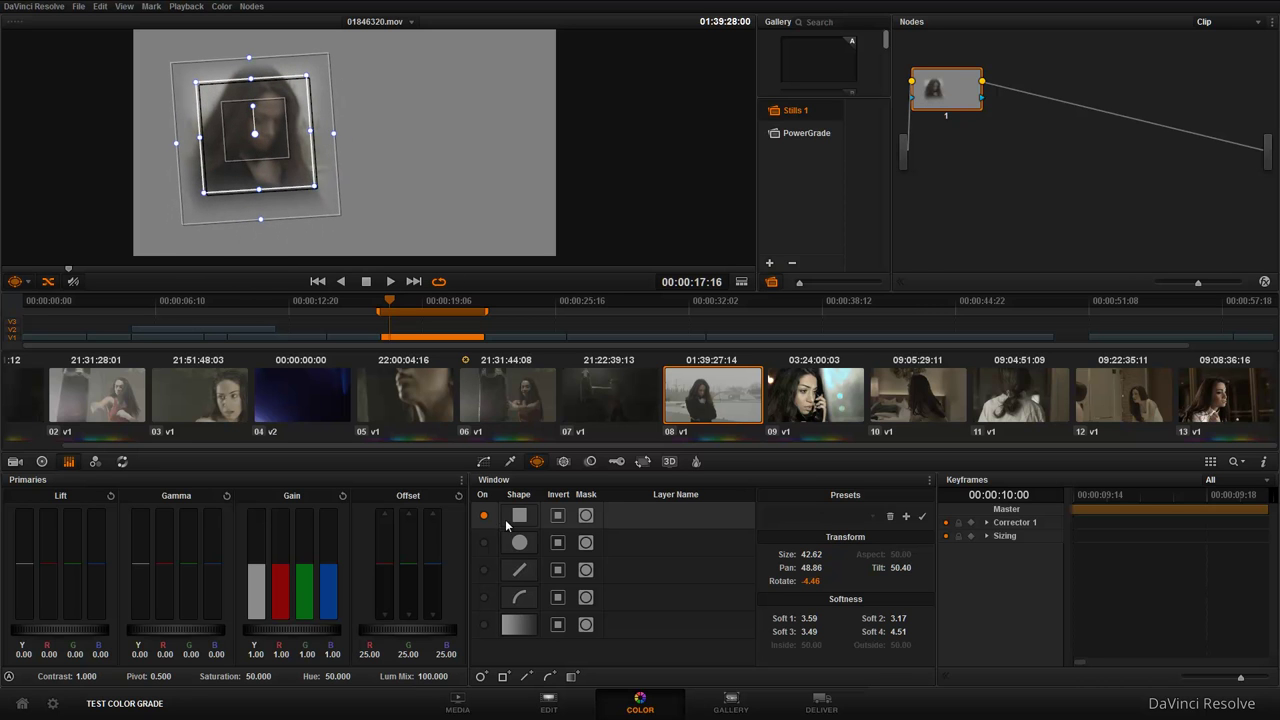
Invert the rectangular window, then reset it to its default centred rectangle.
click(558, 516)
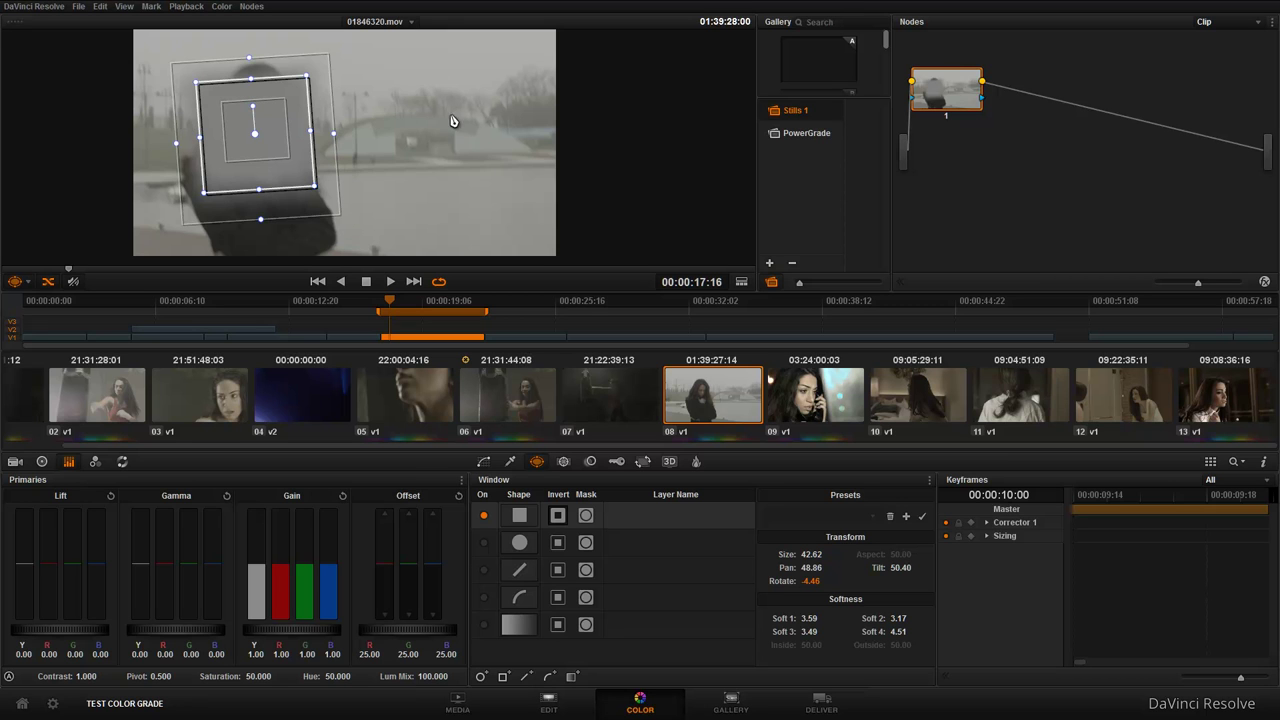
click(483, 516)
click(483, 516)
click(930, 480)
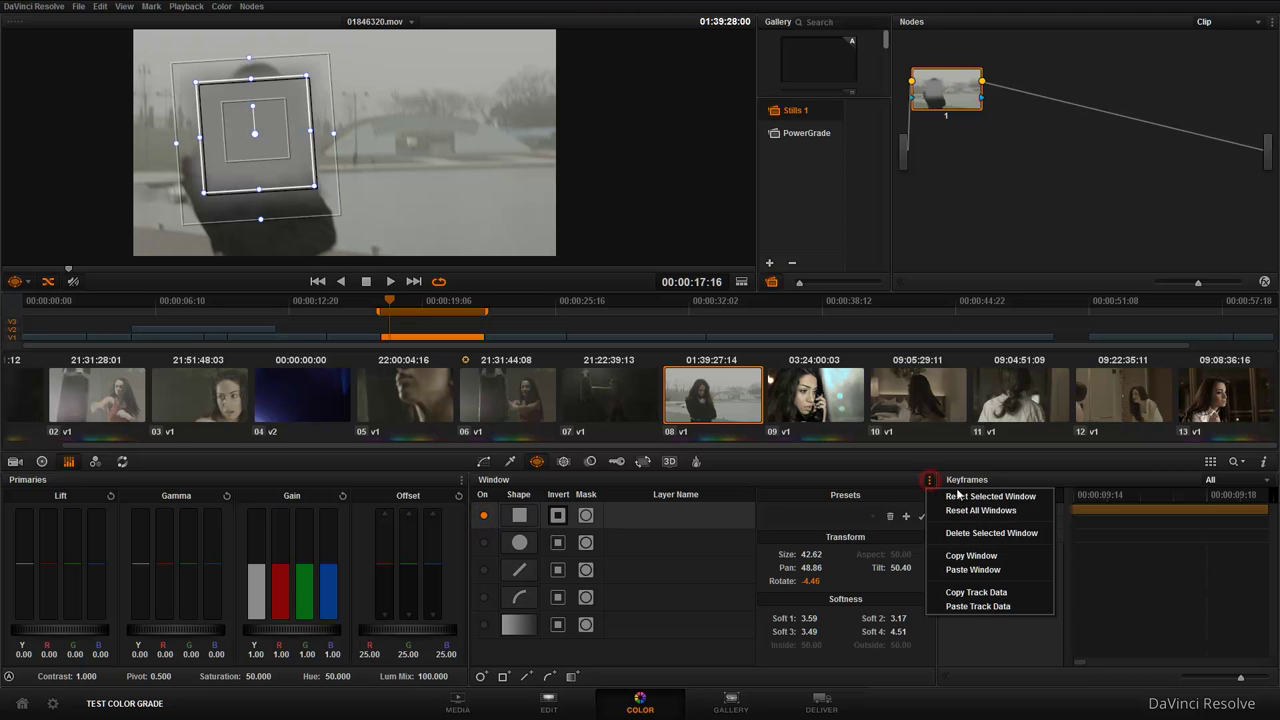
click(1015, 497)
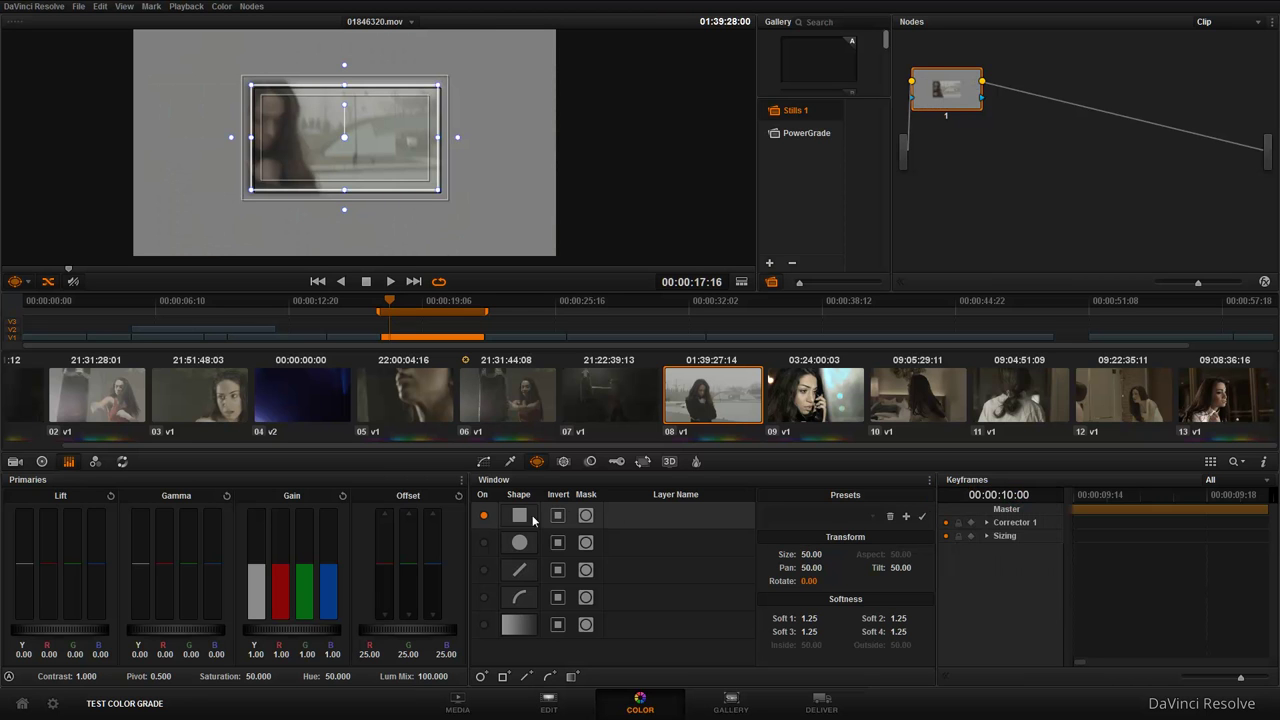
Switch the rectangular window off and enable the circular window over the face.
click(483, 516)
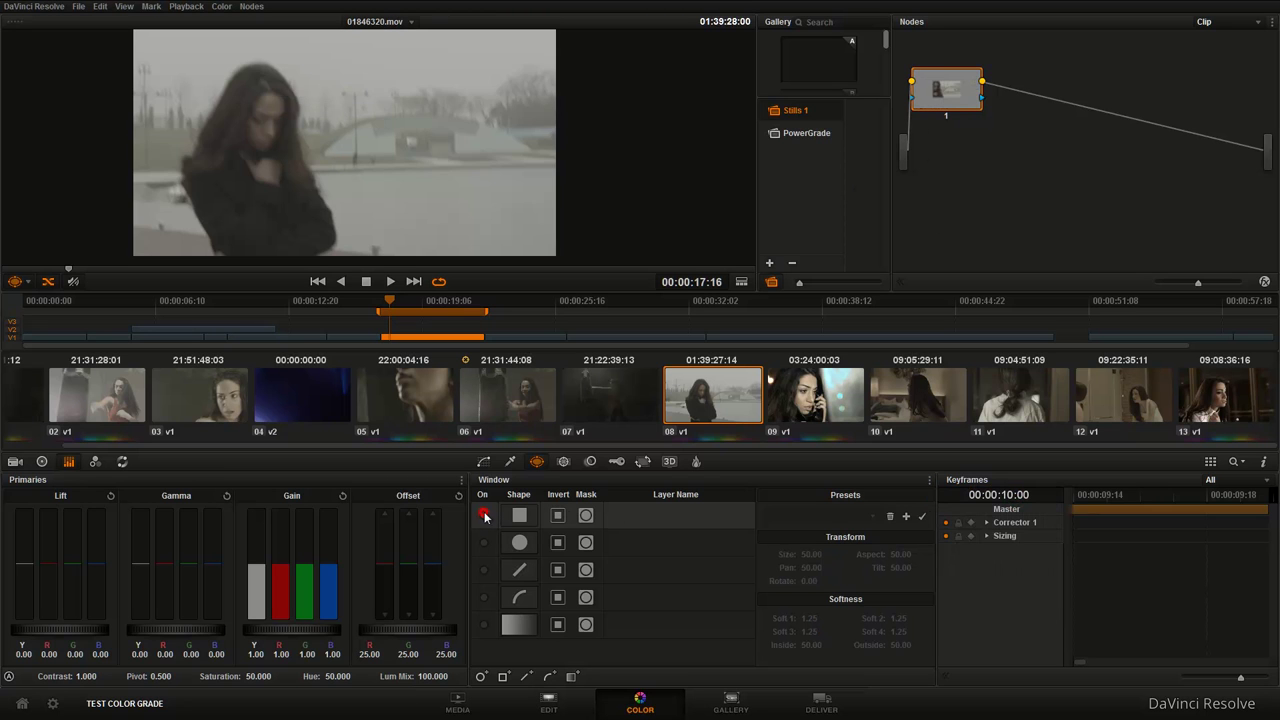
click(485, 517)
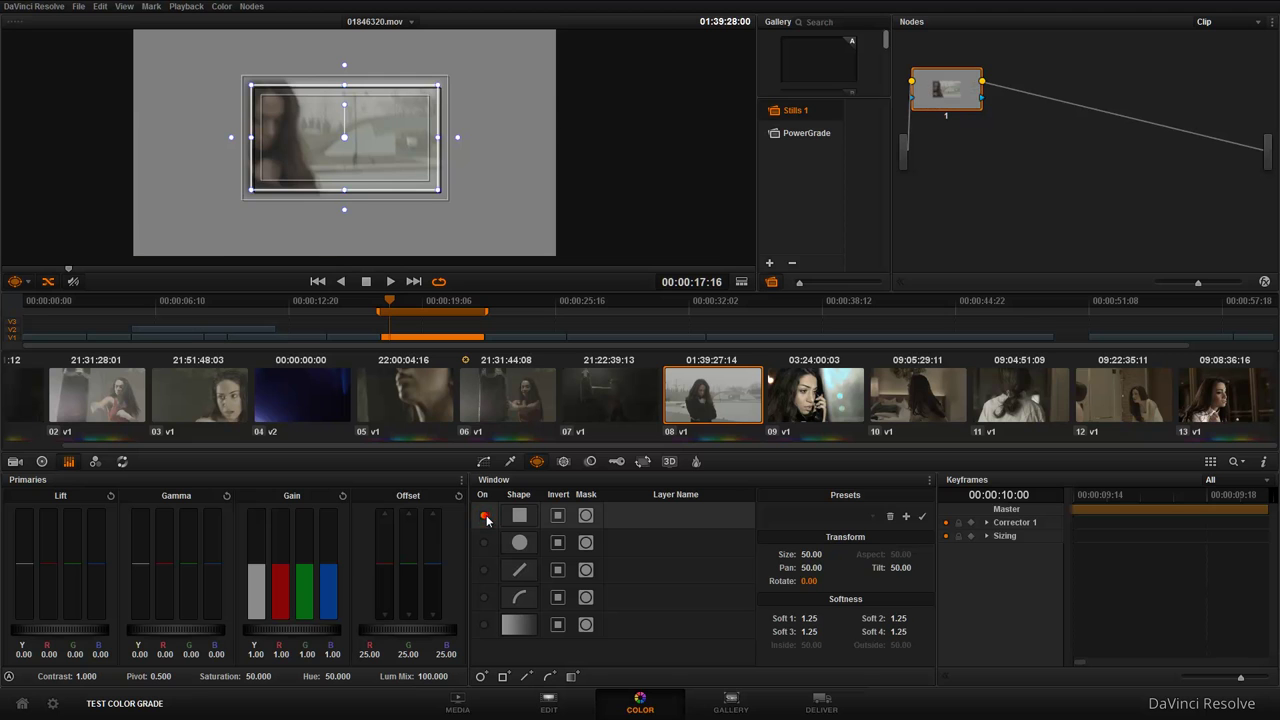
click(484, 516)
click(484, 542)
Move the circle window onto the face and stretch it into an oval.
drag(325, 120, 287, 130)
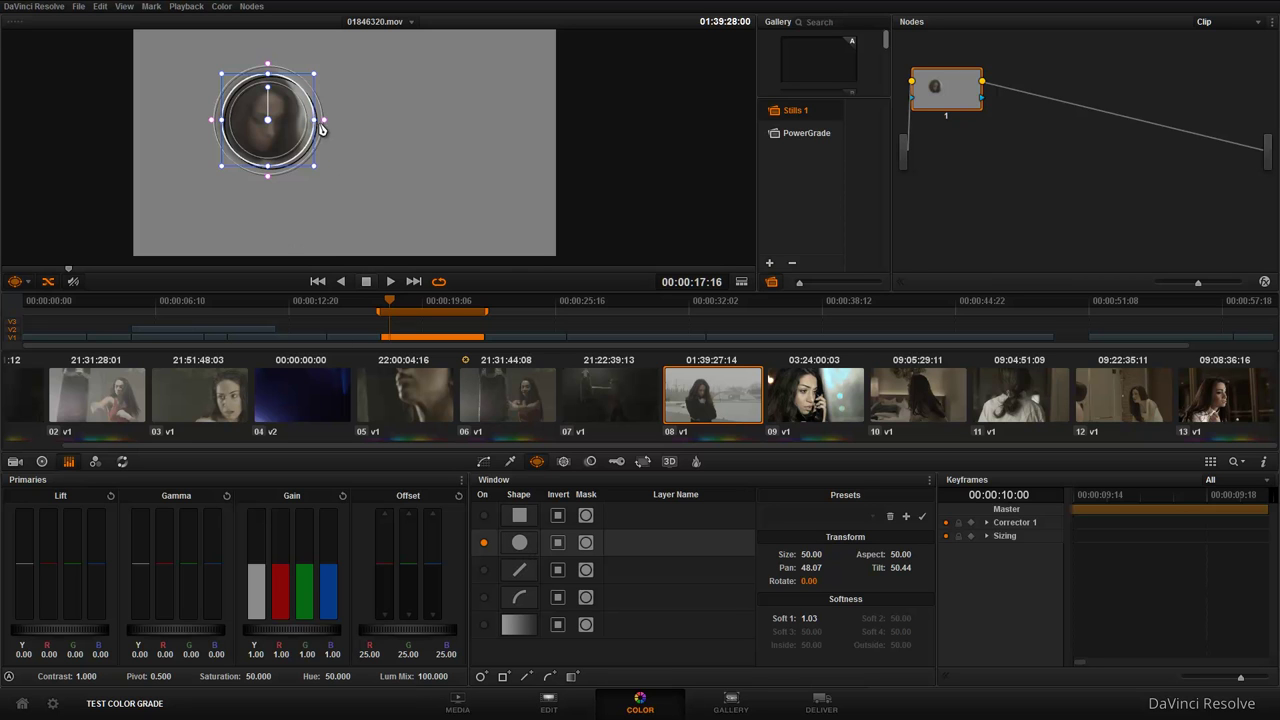
drag(314, 120, 338, 120)
drag(267, 74, 264, 57)
drag(264, 106, 259, 110)
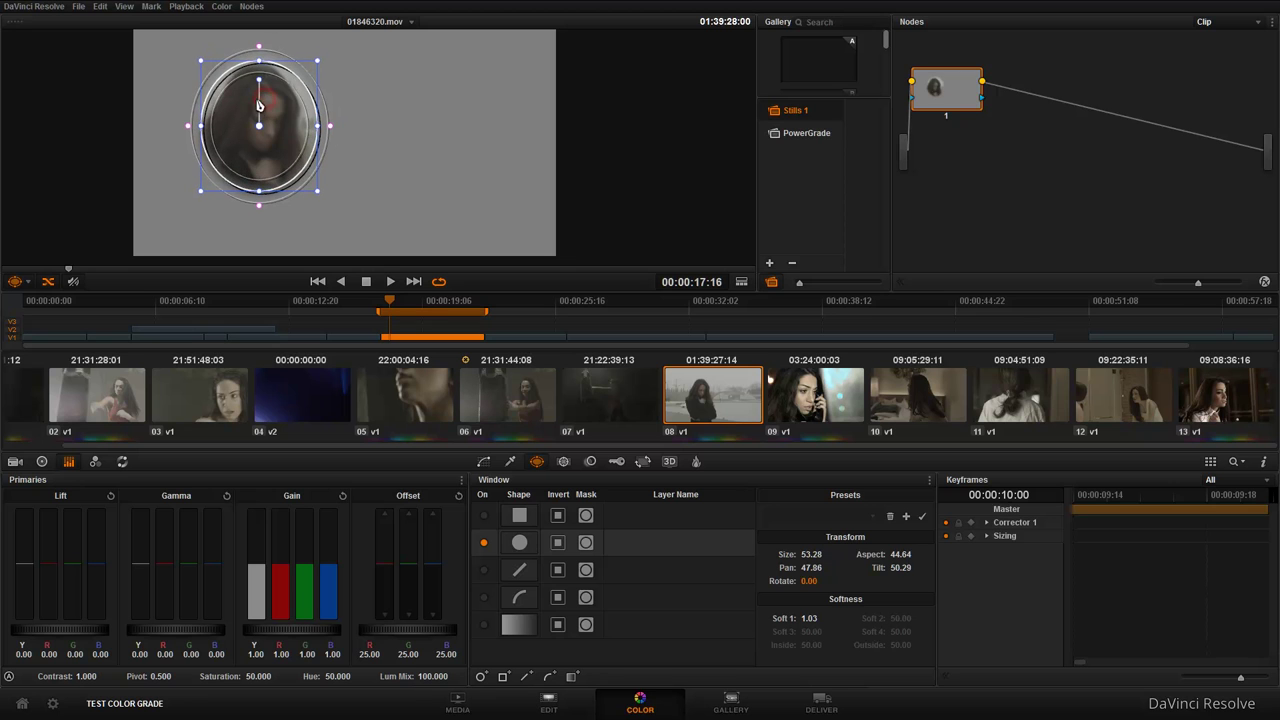
drag(200, 129, 210, 131)
mouse_move(322, 126)
mouse_down()
mouse_move(358, 134)
mouse_move(323, 127)
mouse_move(341, 130)
mouse_up()
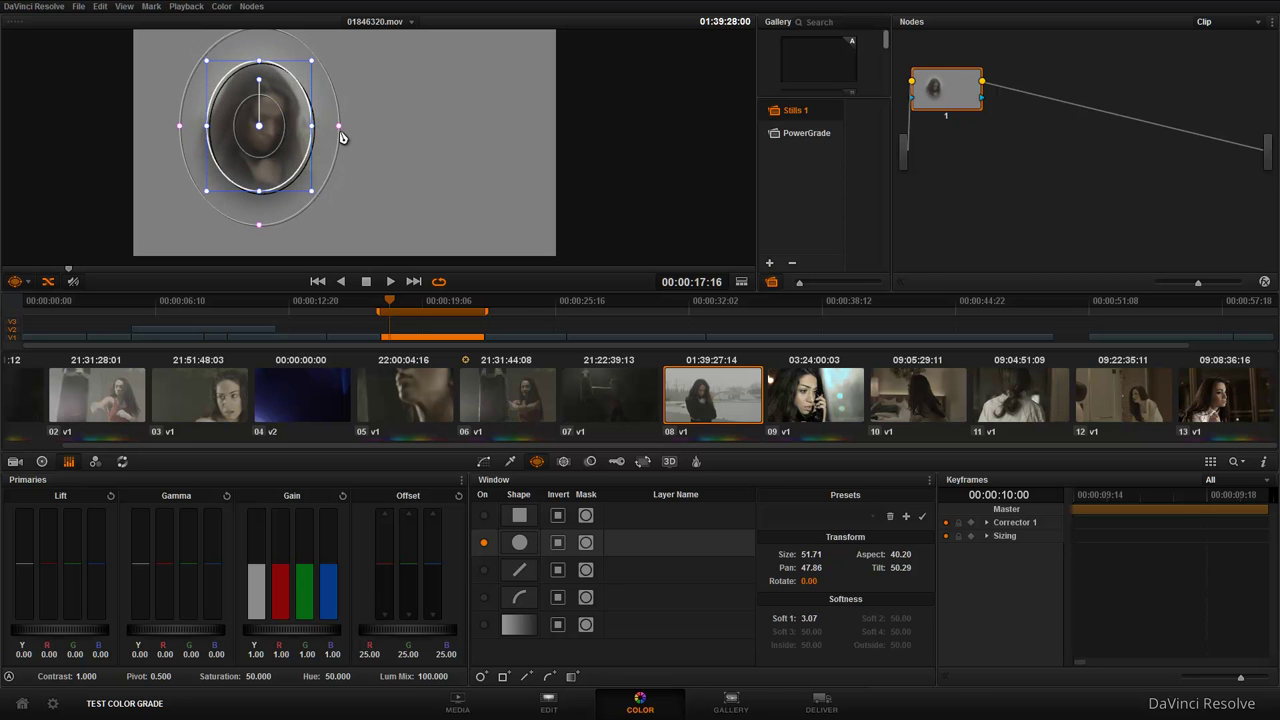
drag(259, 193, 260, 190)
Set the oval to size 52.97, rotate 2.38 and Soft 1 2.09, then switch it off.
drag(818, 559, 816, 567)
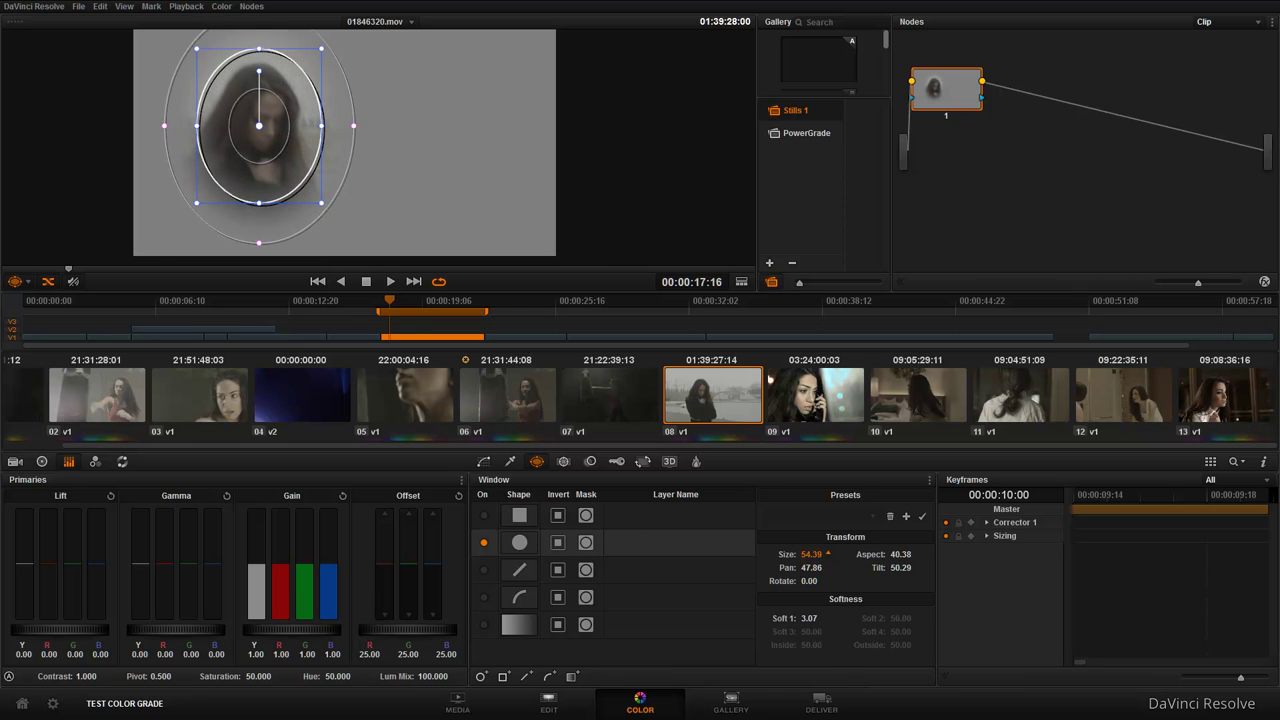
mouse_move(259, 105)
mouse_down()
mouse_move(250, 110)
mouse_move(265, 74)
mouse_up()
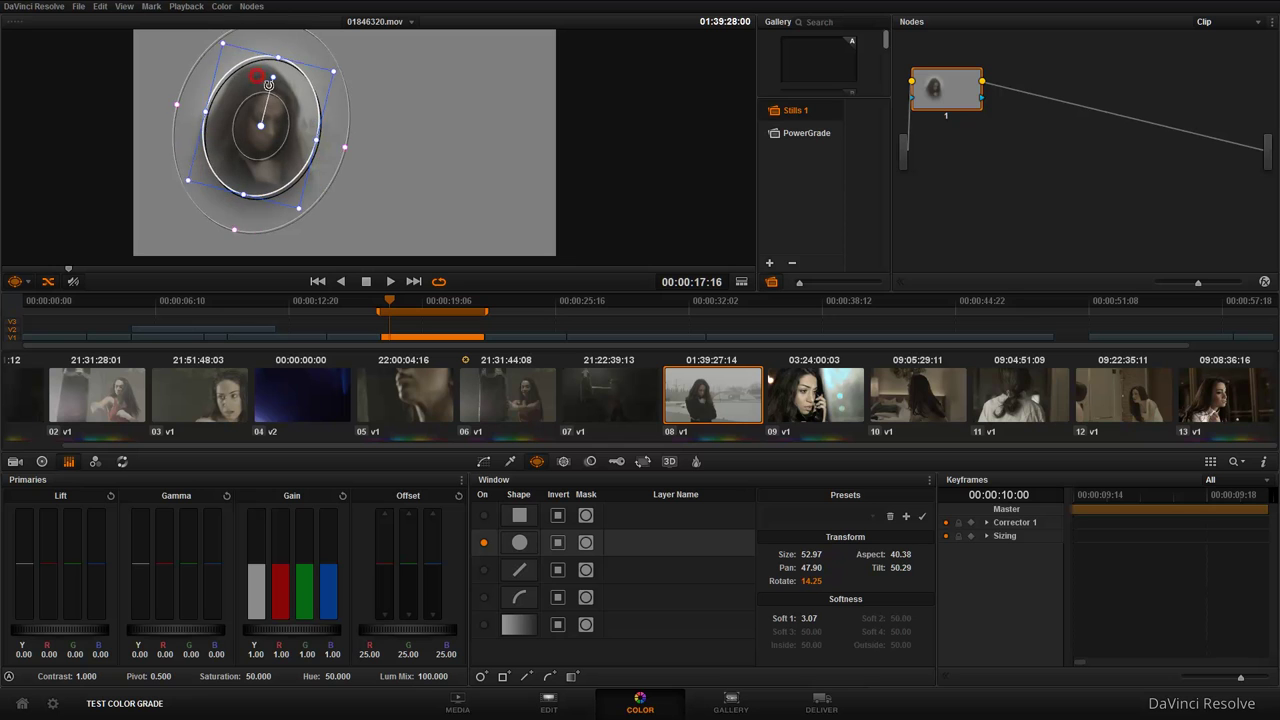
mouse_move(808, 618)
mouse_down()
mouse_move(822, 617)
mouse_move(785, 618)
mouse_move(816, 618)
mouse_up()
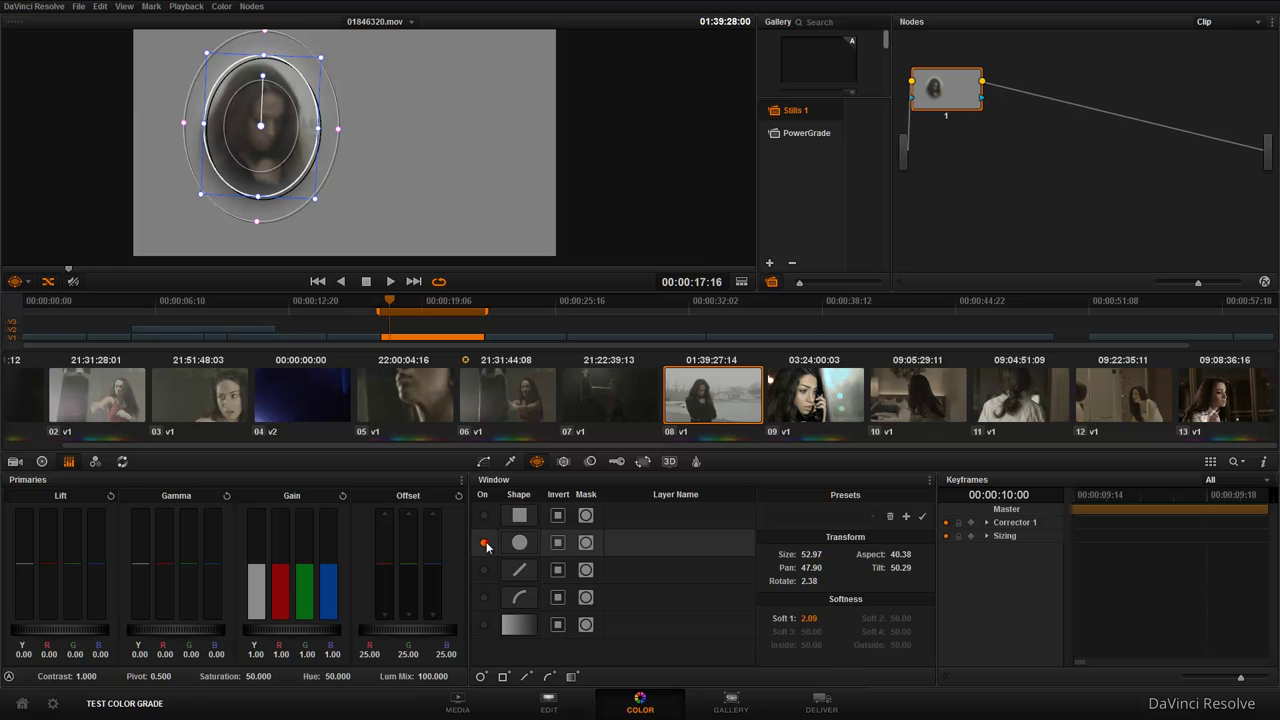
click(484, 543)
Enable the four-sided window and shape its corners over the background, checking in Highlight B/W.
click(484, 570)
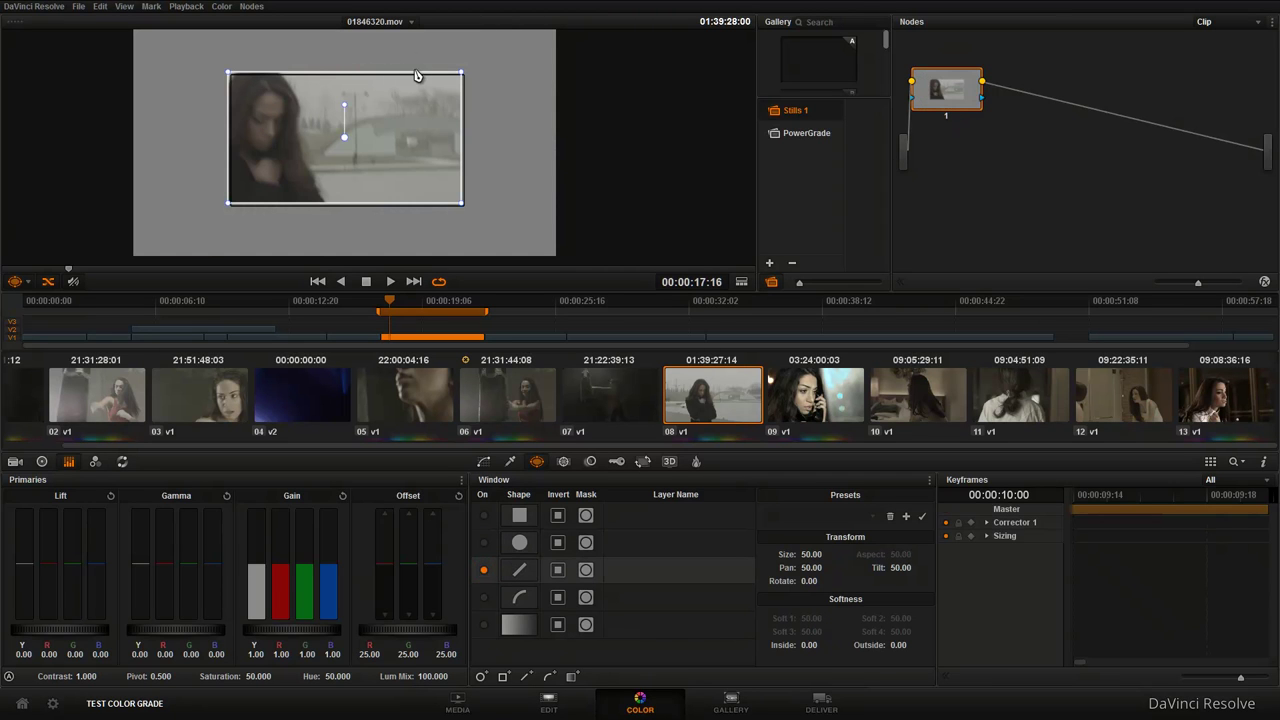
mouse_move(462, 72)
mouse_down()
mouse_move(488, 52)
mouse_move(494, 118)
mouse_up()
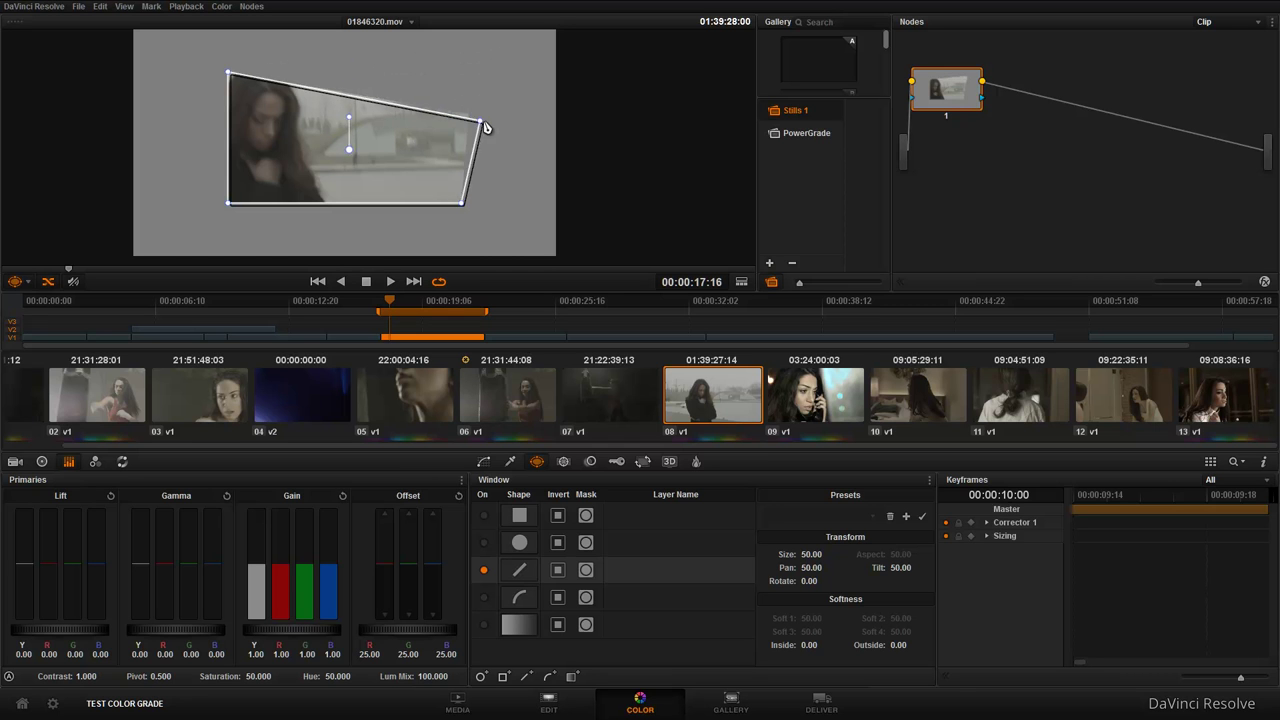
drag(230, 74, 325, 107)
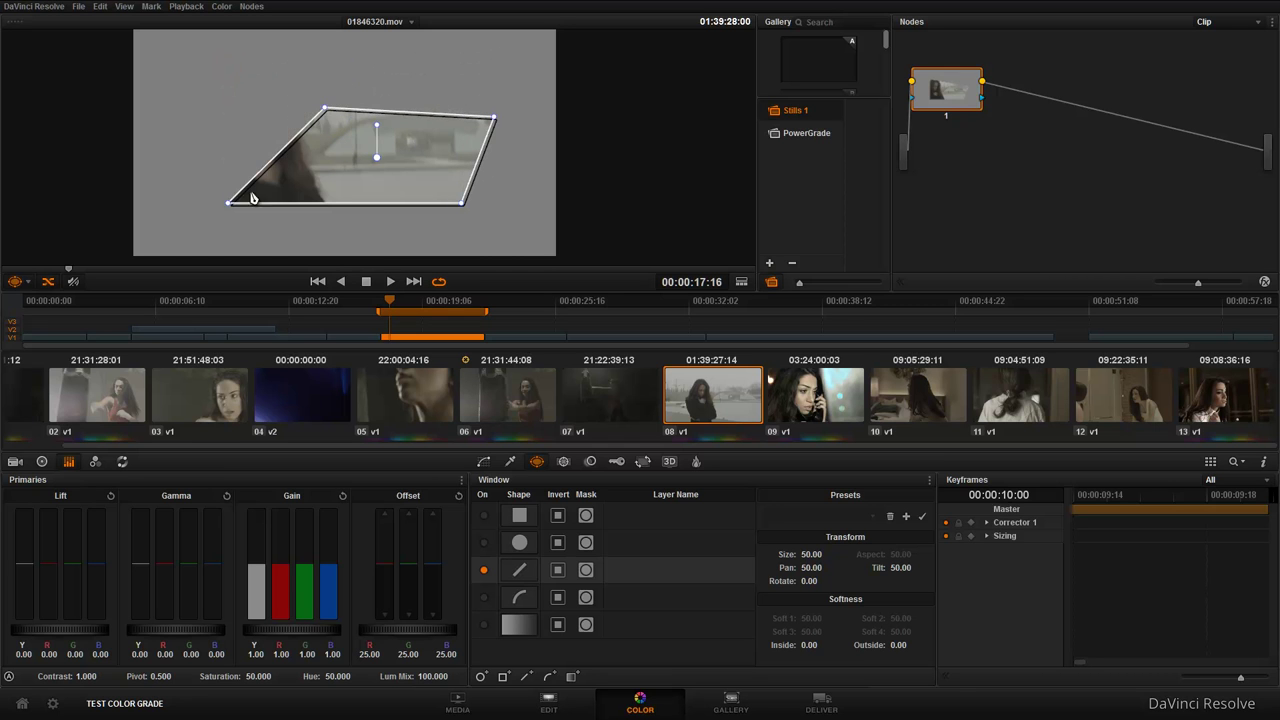
mouse_move(228, 203)
mouse_down()
mouse_move(338, 182)
mouse_move(330, 172)
mouse_up()
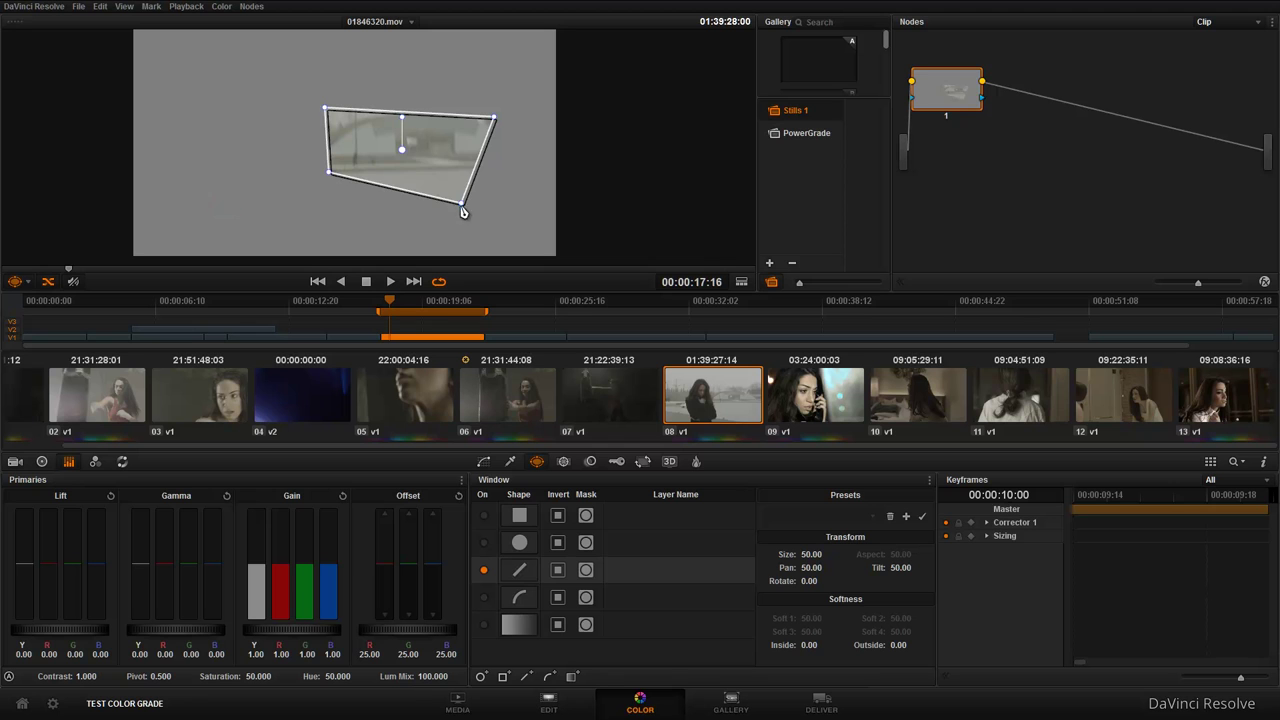
drag(462, 203, 489, 171)
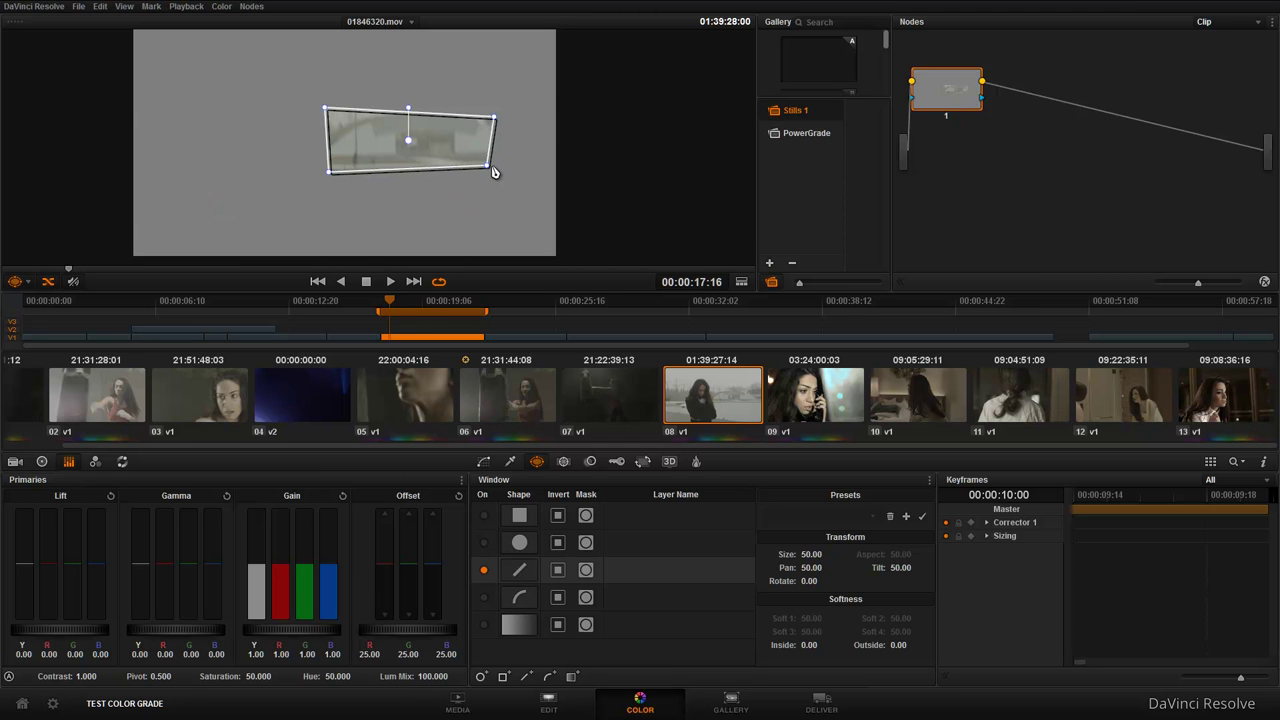
click(124, 6)
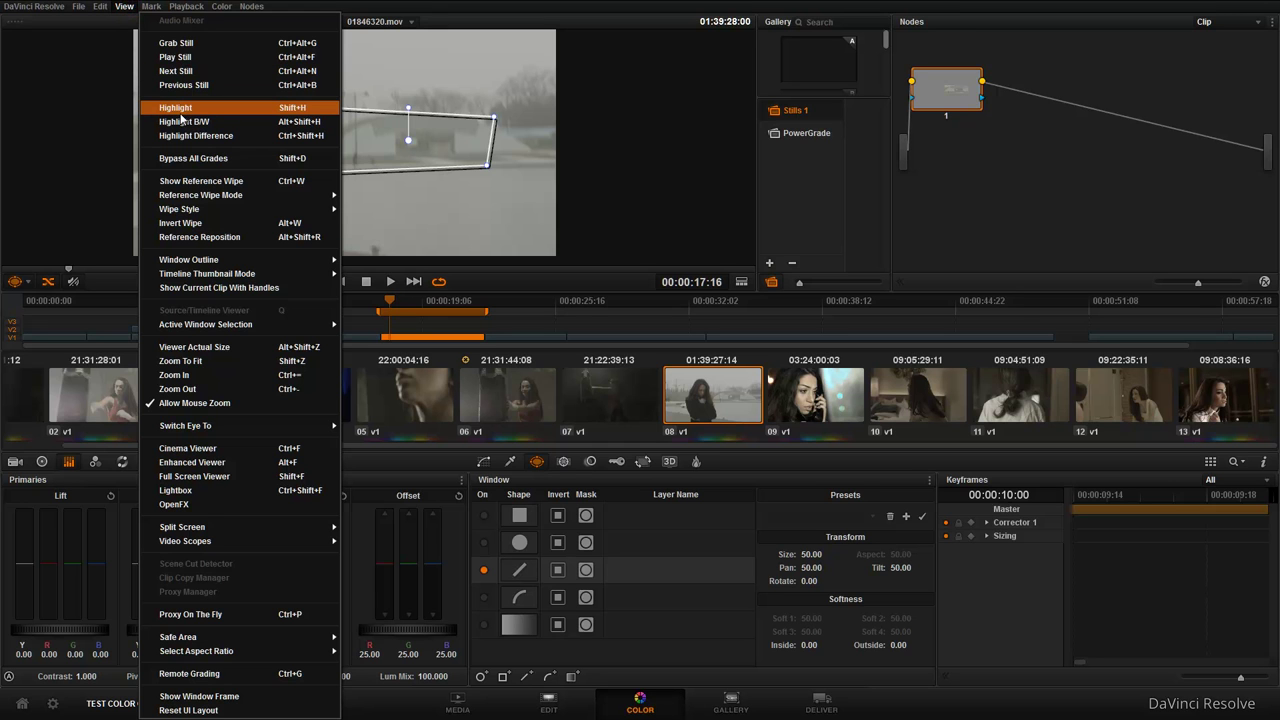
click(281, 116)
drag(326, 109, 307, 93)
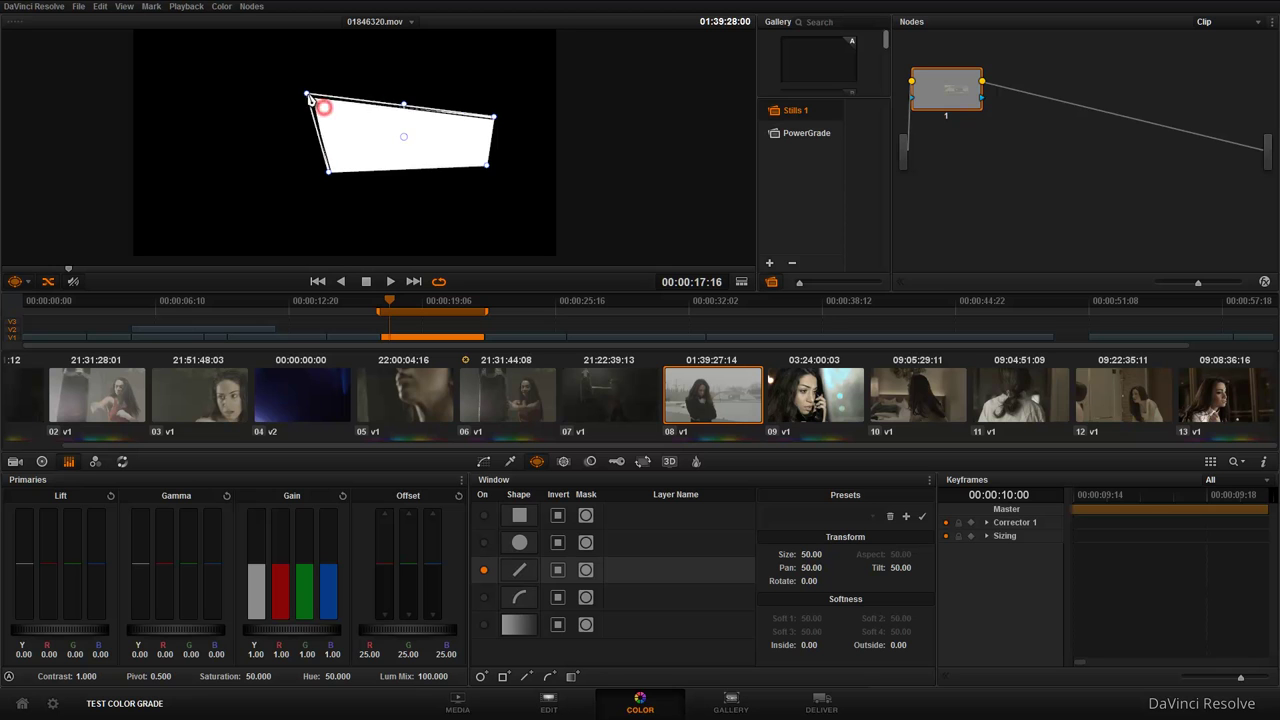
drag(493, 116, 494, 88)
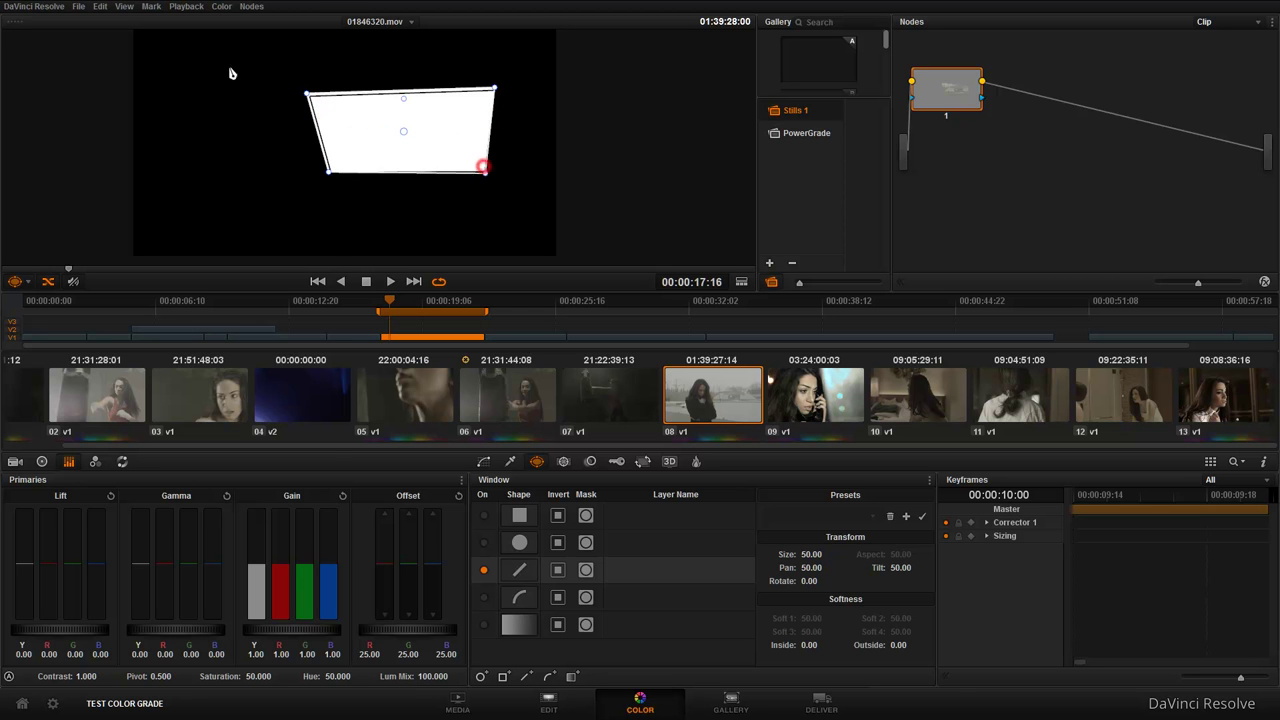
click(124, 6)
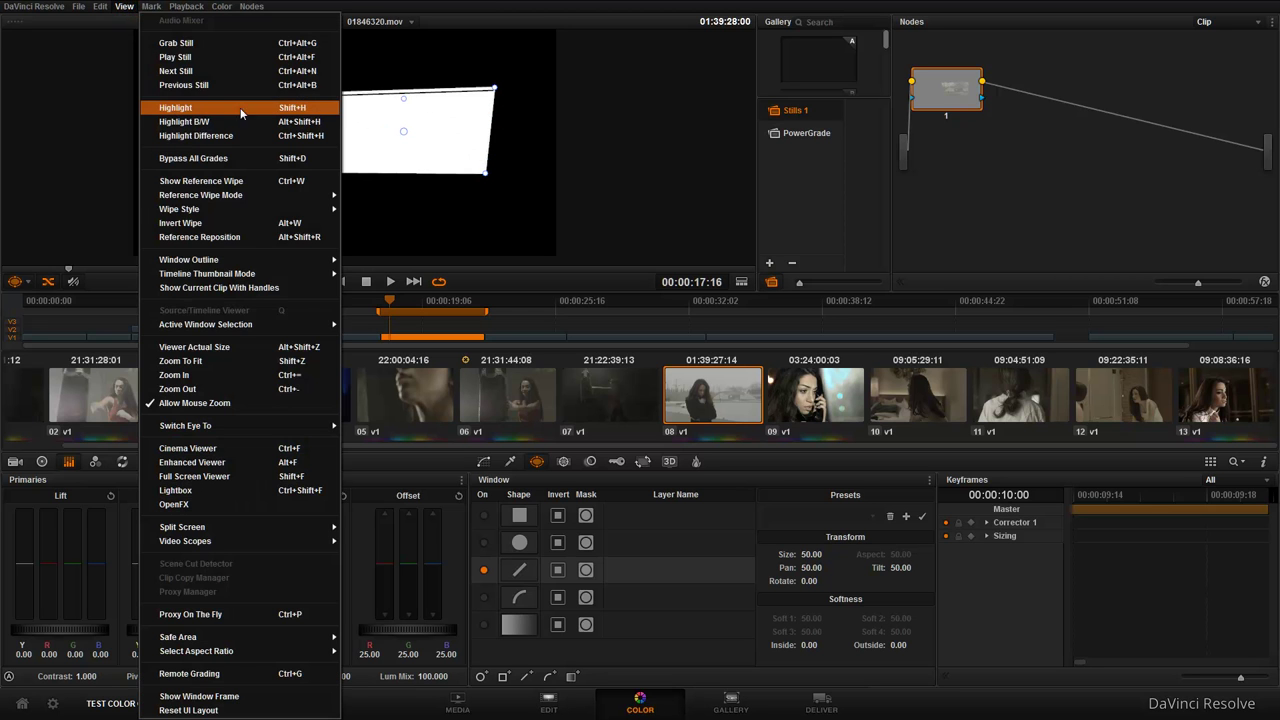
click(240, 113)
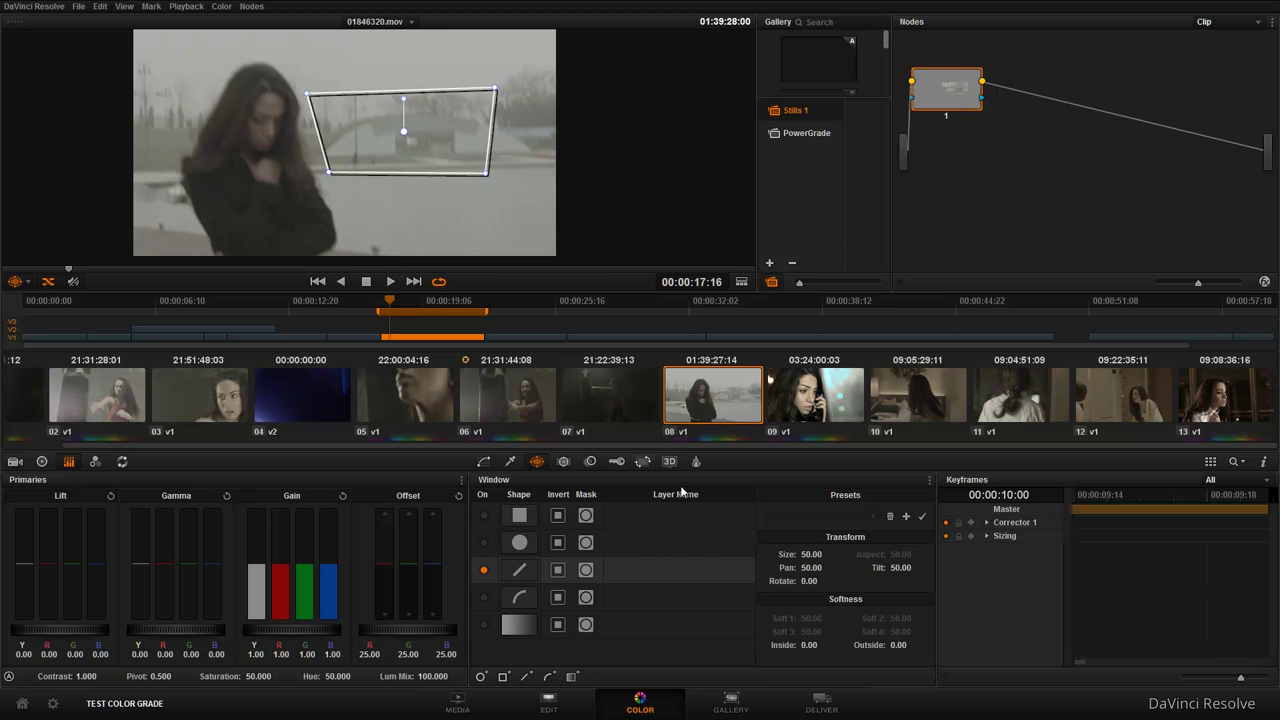
Shrink the polygon window, soften it to inside 6.54 and outside 7.60, then switch it off.
mouse_move(811, 554)
mouse_down()
mouse_move(800, 554)
mouse_move(806, 568)
mouse_move(872, 568)
mouse_move(843, 608)
mouse_up()
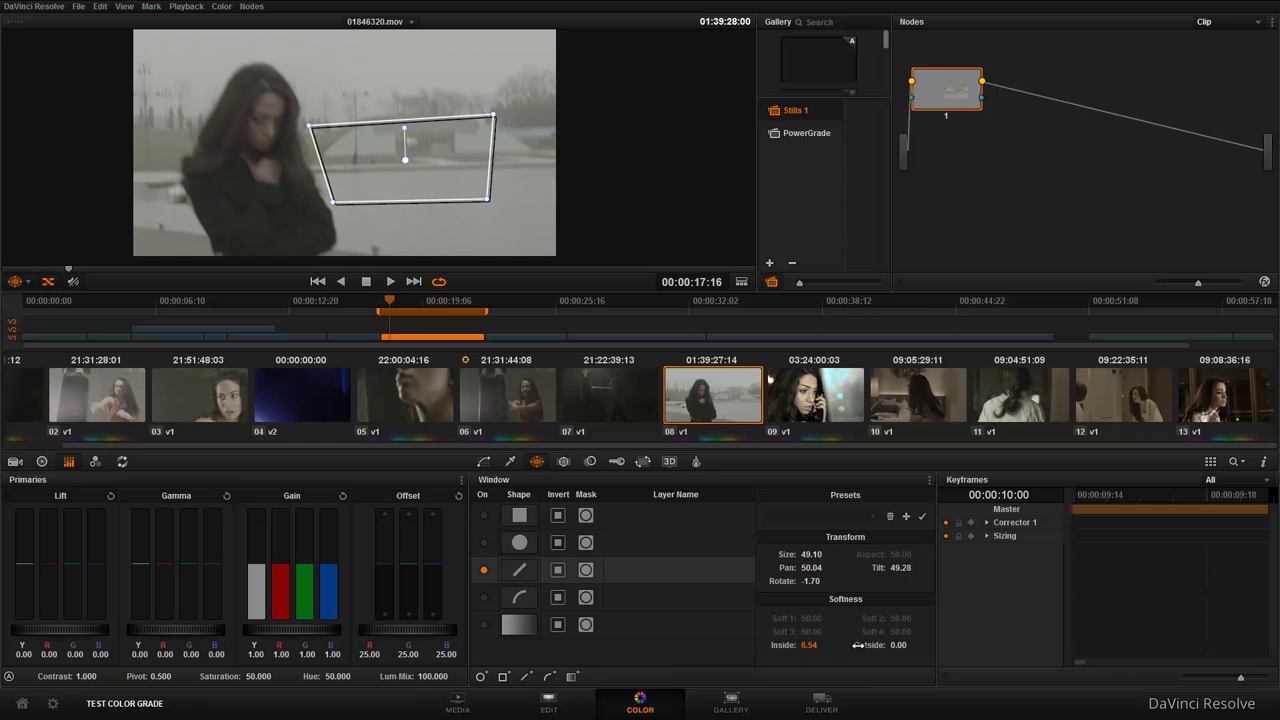
drag(898, 645, 950, 645)
drag(309, 126, 307, 117)
click(486, 571)
Enable the curve window, trace a closed shape around the woman, and shrink it to size 49.44.
click(484, 598)
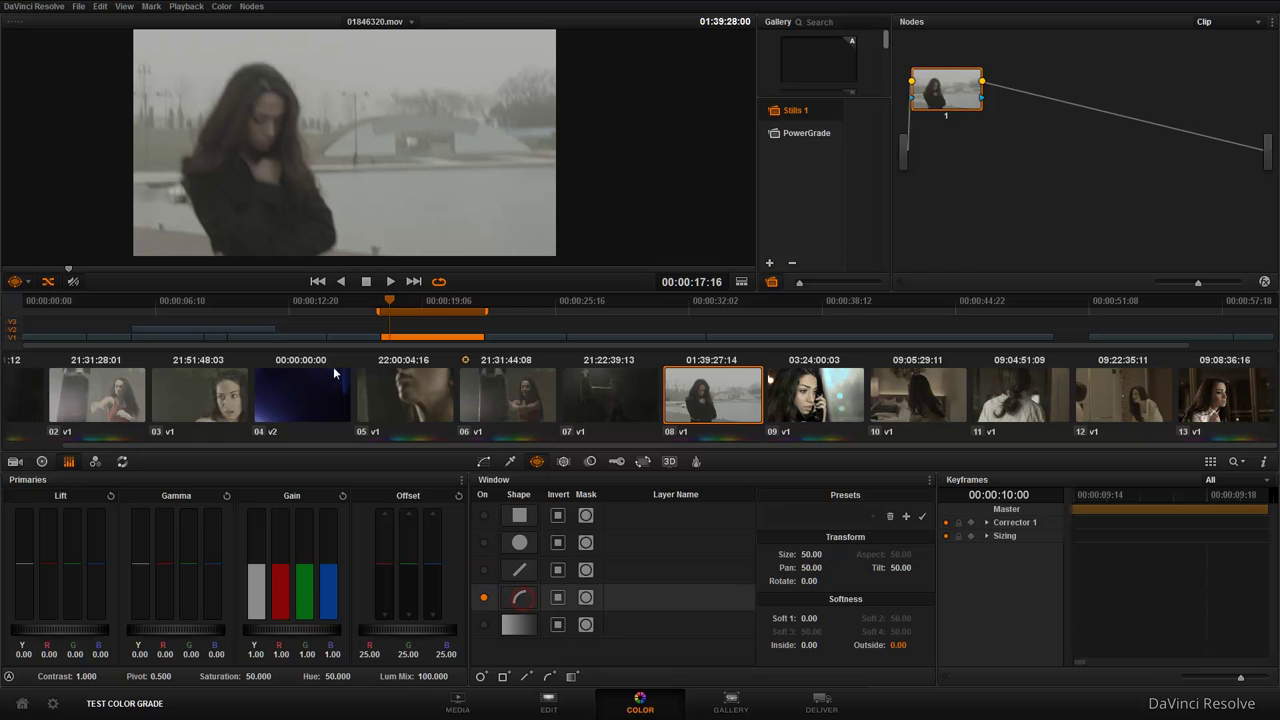
click(196, 170)
click(206, 134)
click(239, 80)
click(258, 72)
click(285, 84)
click(291, 118)
click(299, 182)
click(324, 226)
click(294, 246)
click(251, 246)
click(207, 237)
click(203, 204)
mouse_move(811, 554)
mouse_down()
mouse_move(800, 554)
mouse_move(810, 585)
mouse_up()
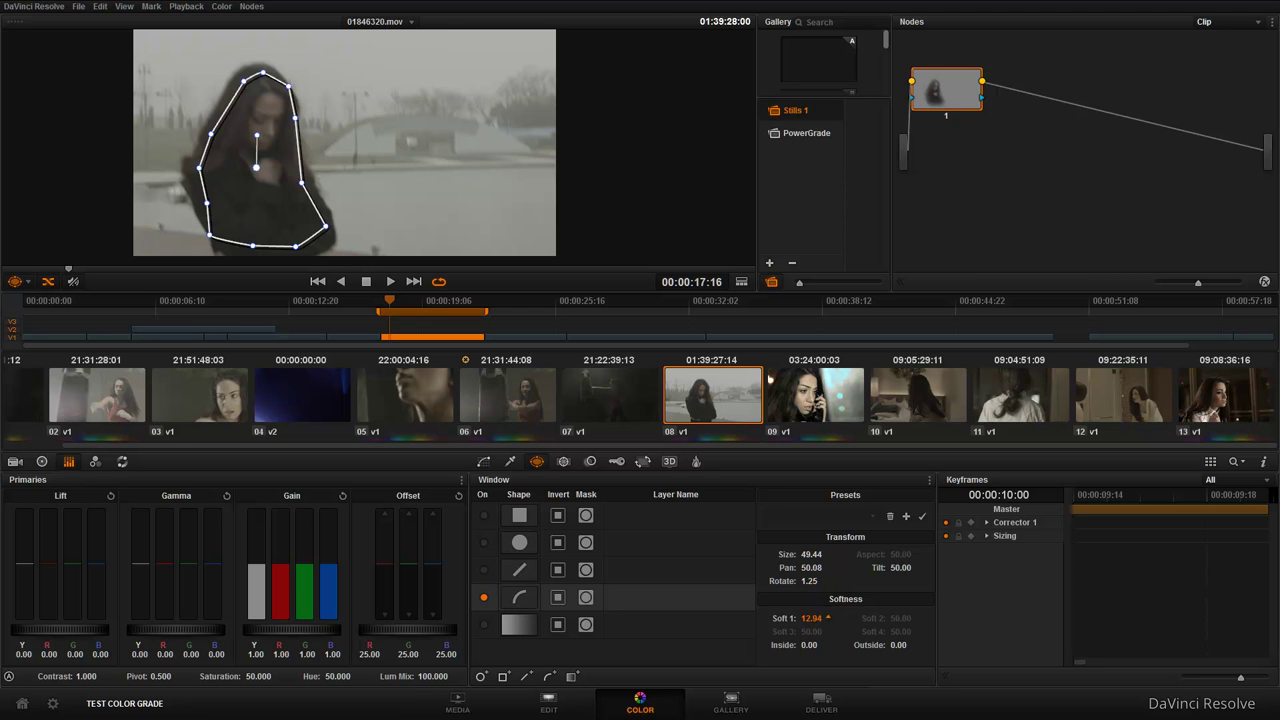
Raise the curve's inside softness and adjust outer softness points in grey highlight view.
drag(808, 644, 920, 644)
drag(812, 645, 826, 645)
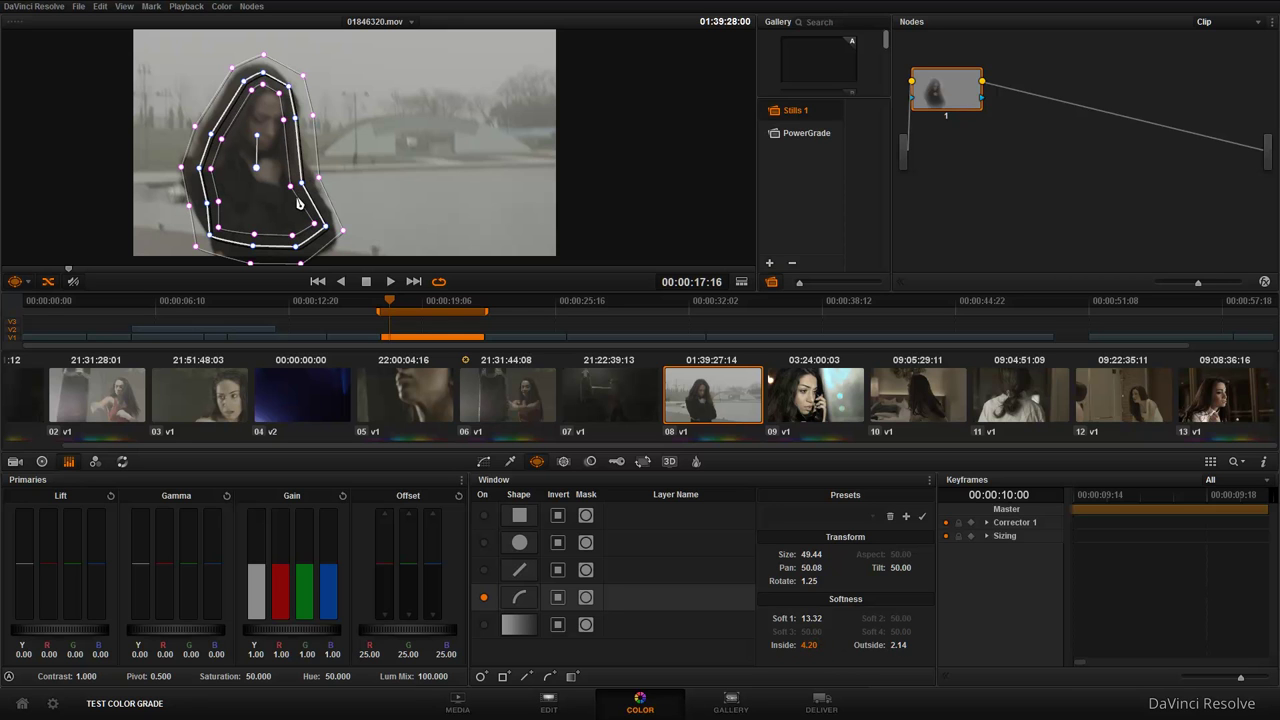
key(shift+h)
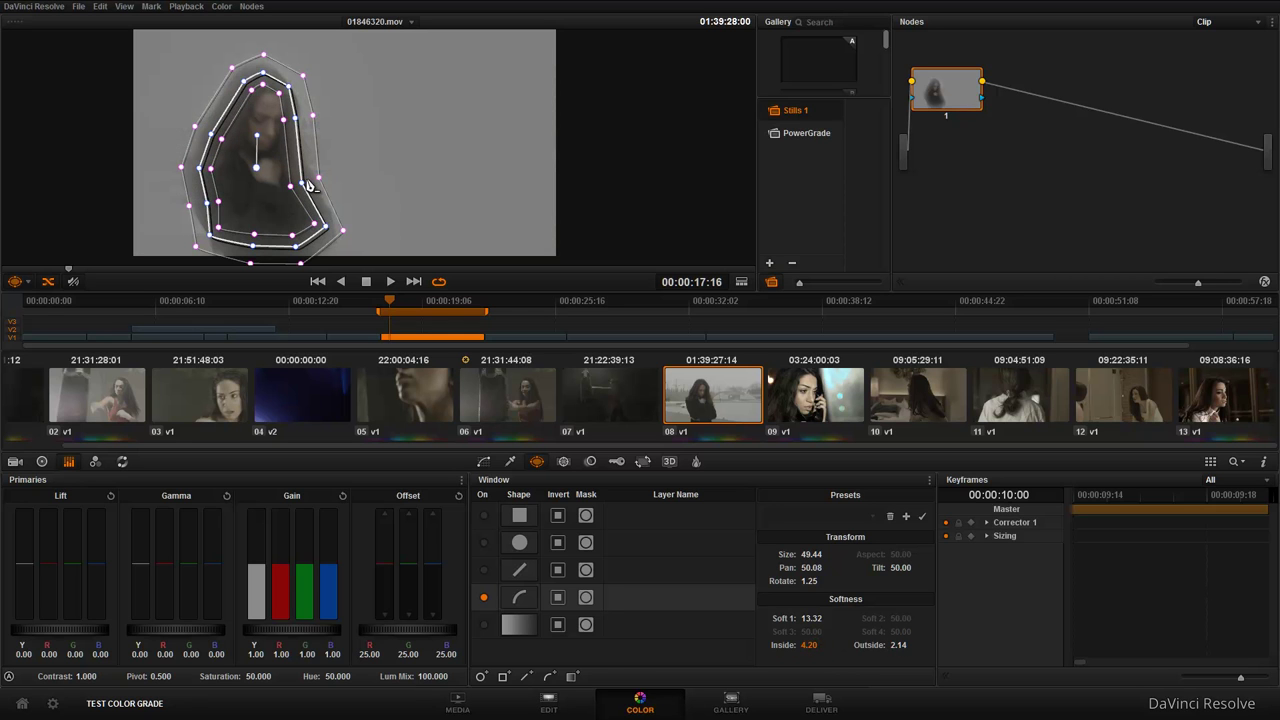
drag(318, 182, 328, 180)
drag(313, 118, 292, 122)
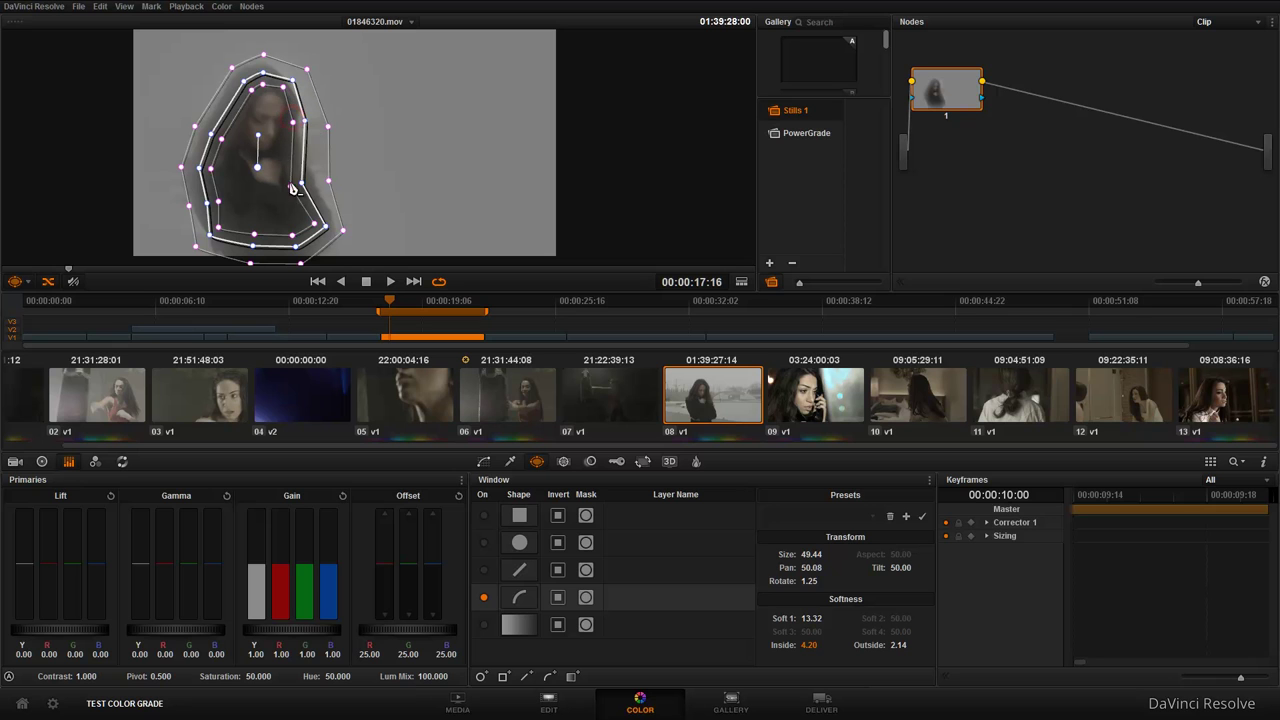
mouse_move(304, 190)
mouse_down()
mouse_move(283, 194)
mouse_move(306, 195)
mouse_up()
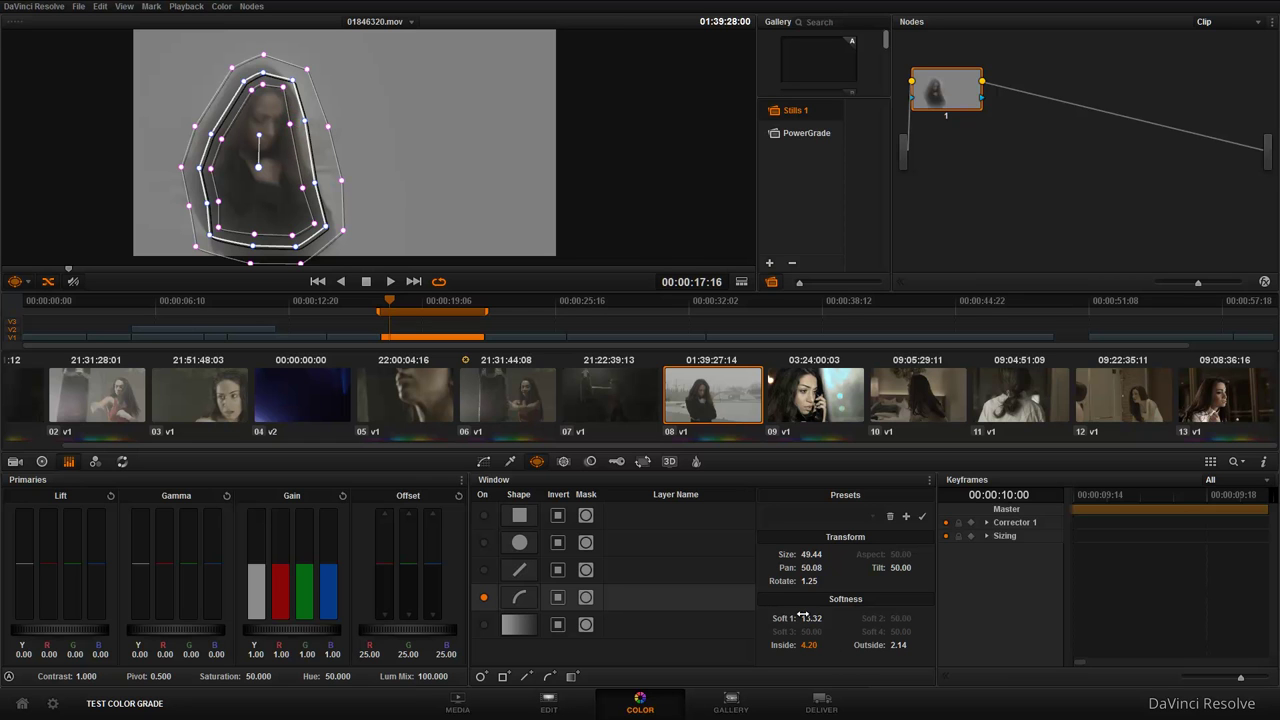
Set inside softness 4.82 and outside 2.58, then tighten the mask points around the head.
mouse_move(800, 644)
mouse_down()
mouse_move(828, 644)
mouse_move(800, 644)
mouse_up()
drag(901, 647, 905, 647)
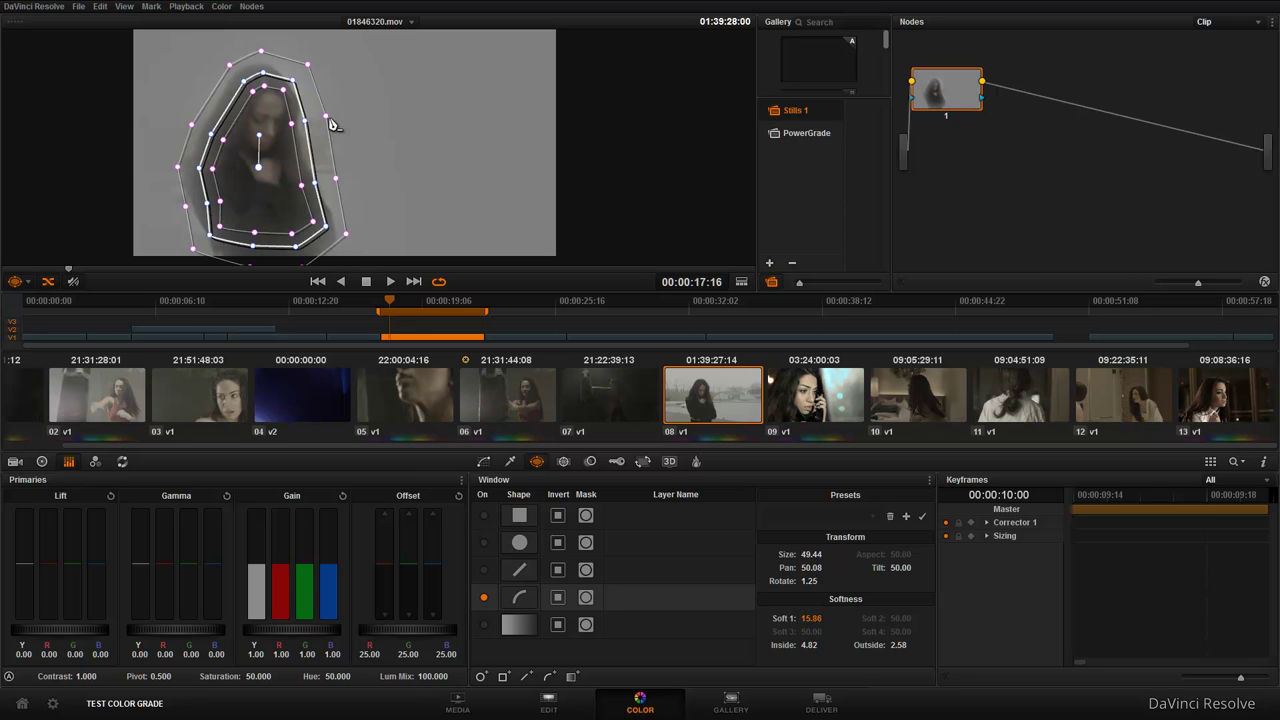
drag(326, 116, 315, 119)
drag(337, 183, 324, 184)
drag(261, 50, 225, 105)
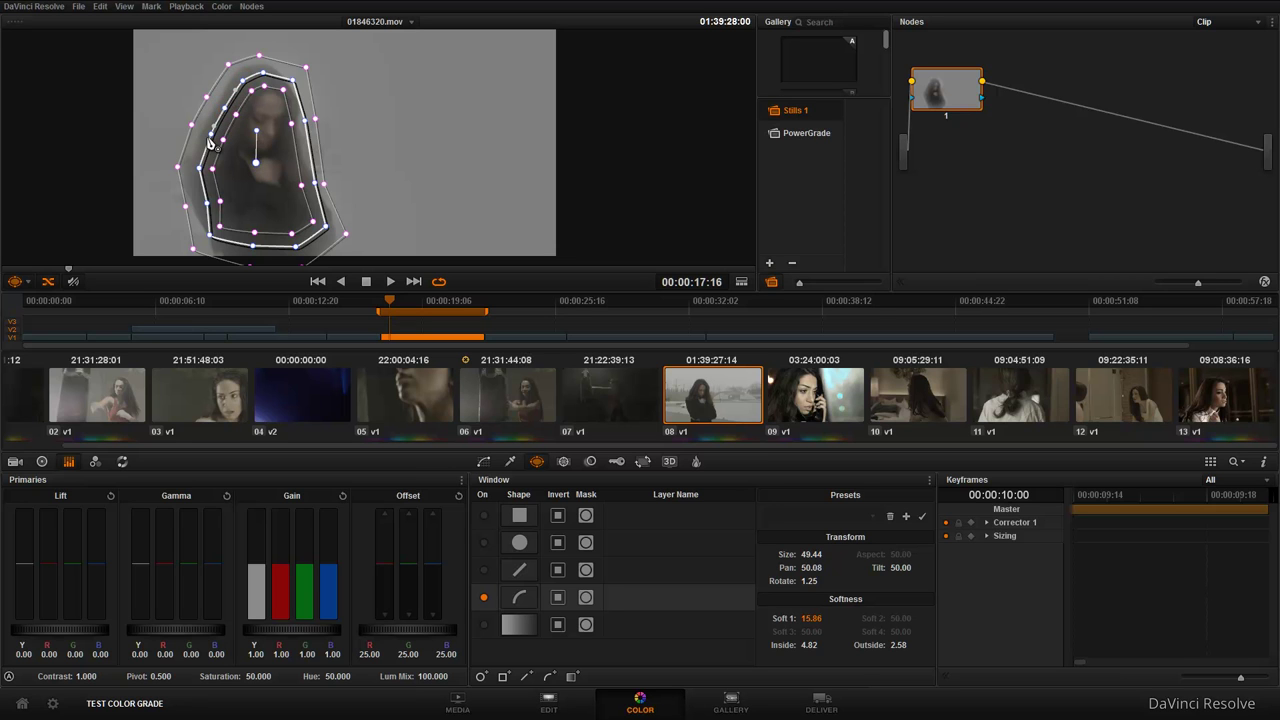
mouse_move(207, 194)
mouse_down()
mouse_move(184, 140)
mouse_move(213, 118)
mouse_up()
drag(294, 87, 284, 90)
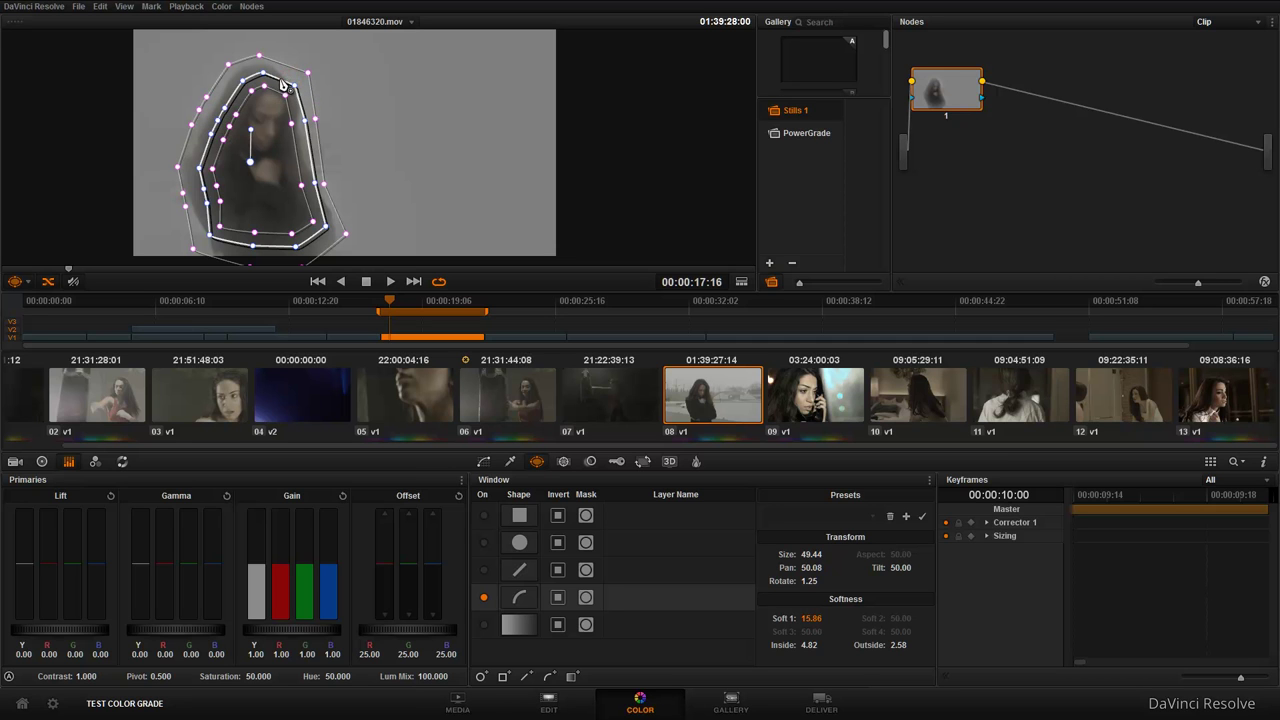
drag(290, 86, 289, 92)
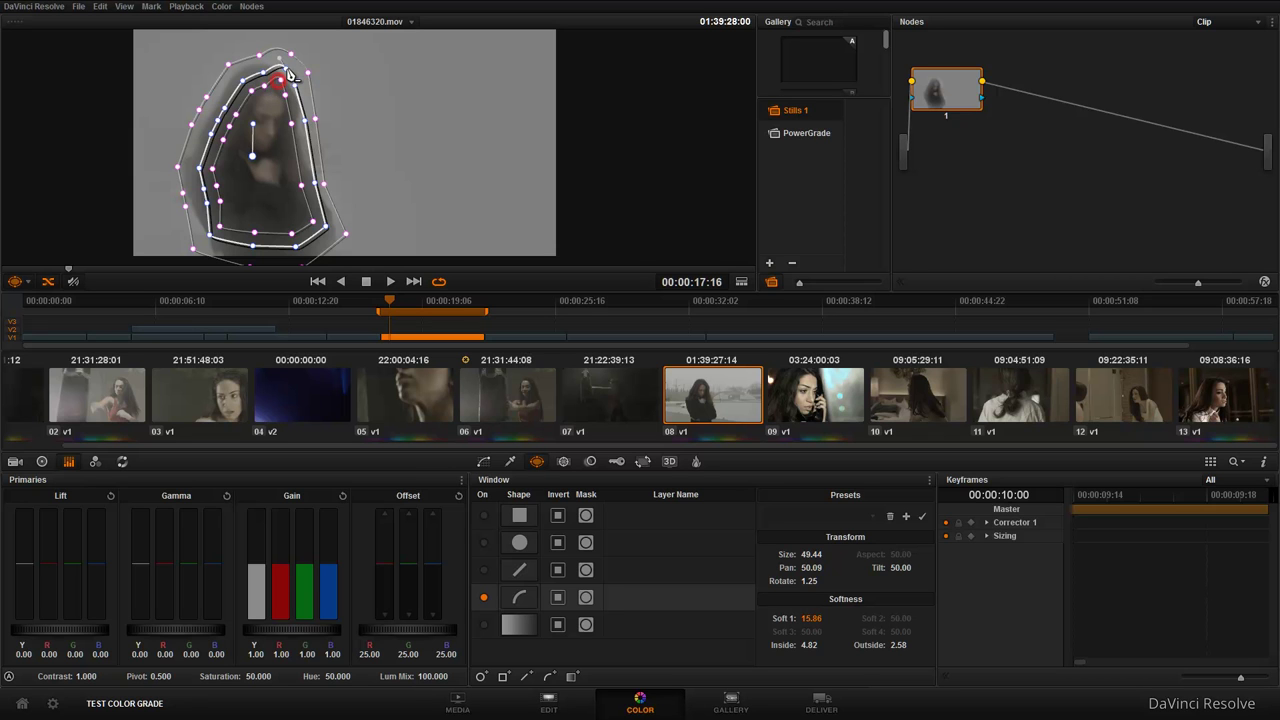
drag(282, 88, 258, 76)
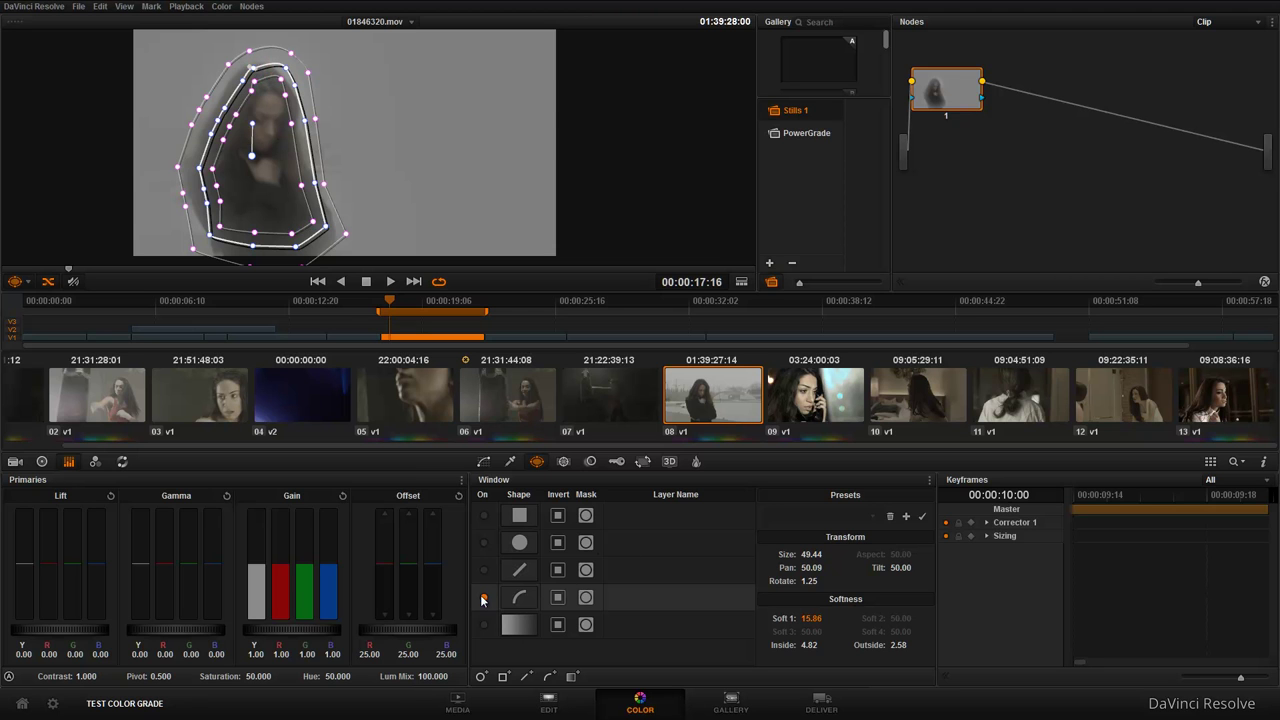
Swap the curve for a gradient window rotated to -179.75, then re-enable the circle over the face.
click(483, 597)
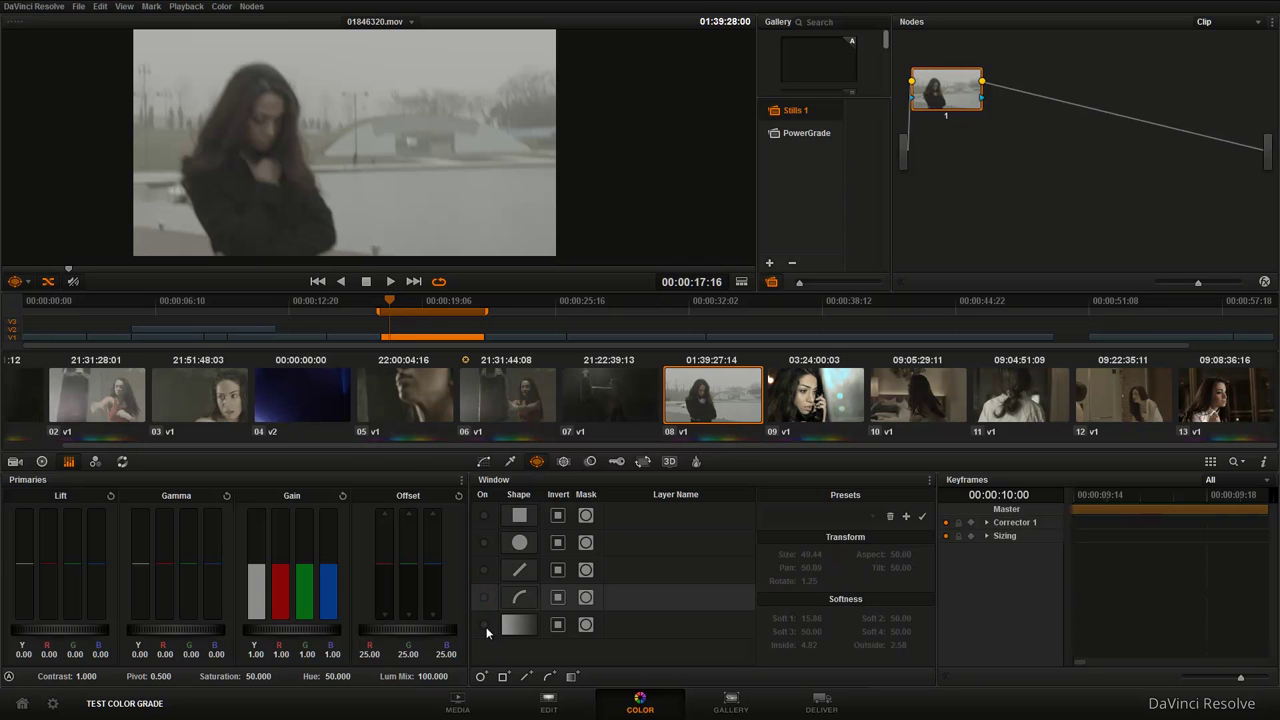
click(484, 624)
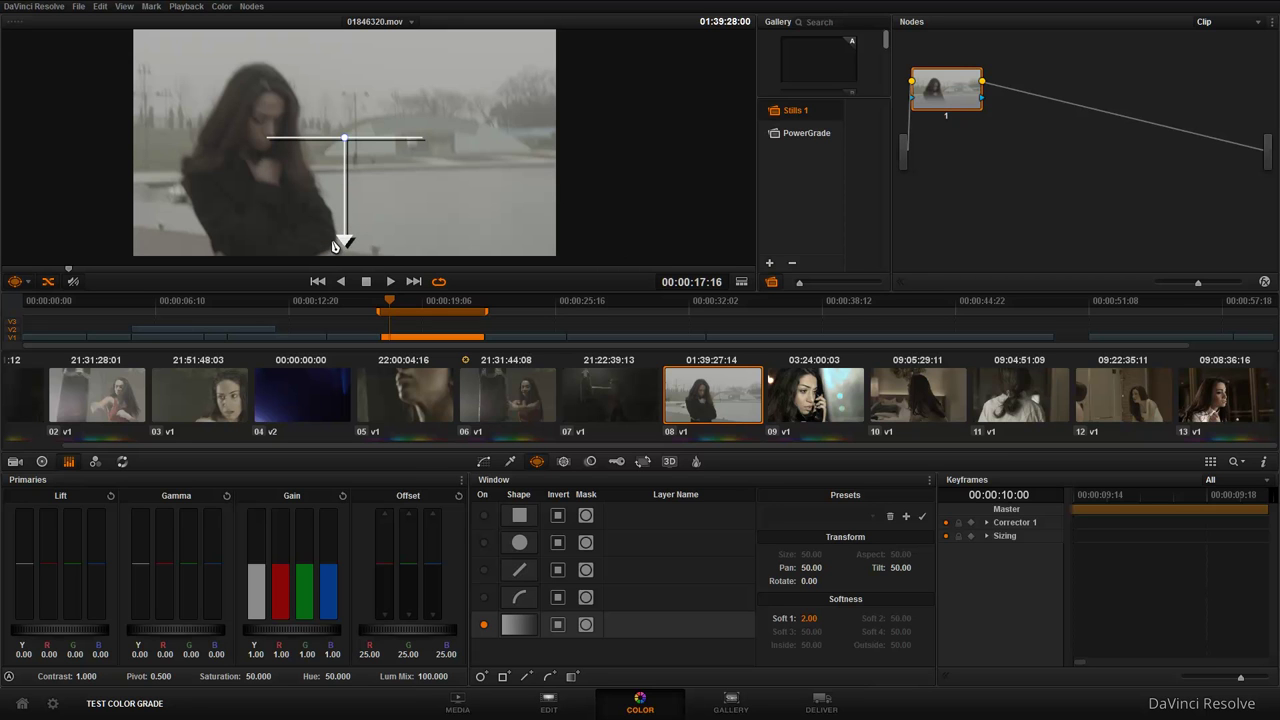
key(shift+h)
mouse_move(344, 239)
mouse_down()
mouse_move(342, 182)
mouse_move(304, 77)
mouse_move(346, 111)
mouse_move(346, 170)
mouse_up()
key(shift+h)
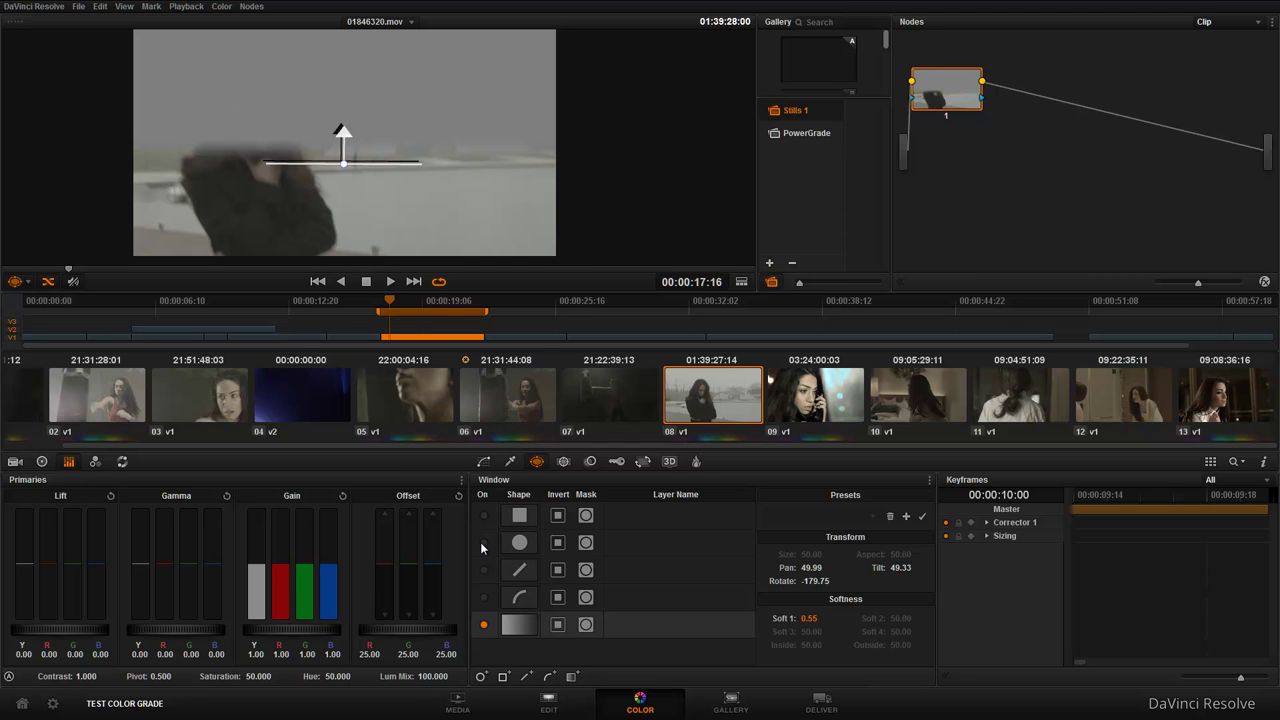
click(483, 542)
drag(277, 127, 275, 131)
Switch from the circle to the curve window, set inside softness 0 and outside 3.90, and nudge it left and up.
click(483, 542)
click(484, 597)
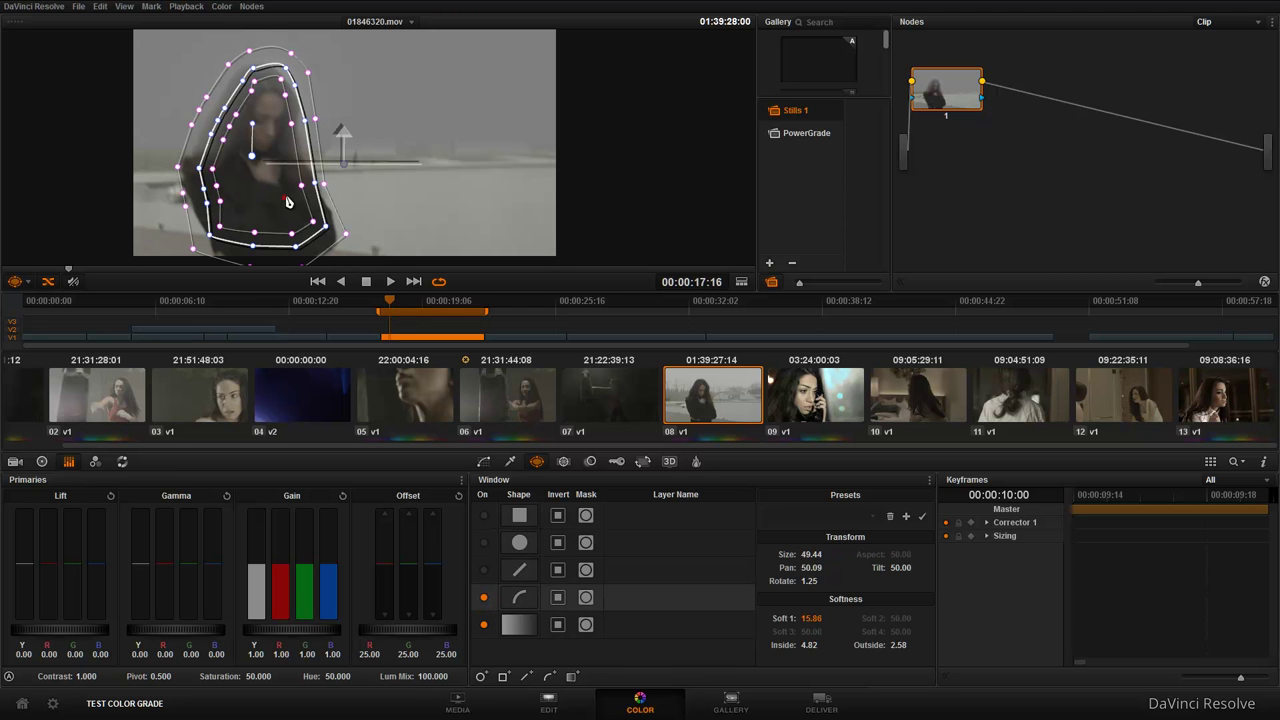
drag(287, 205, 285, 196)
drag(244, 66, 250, 72)
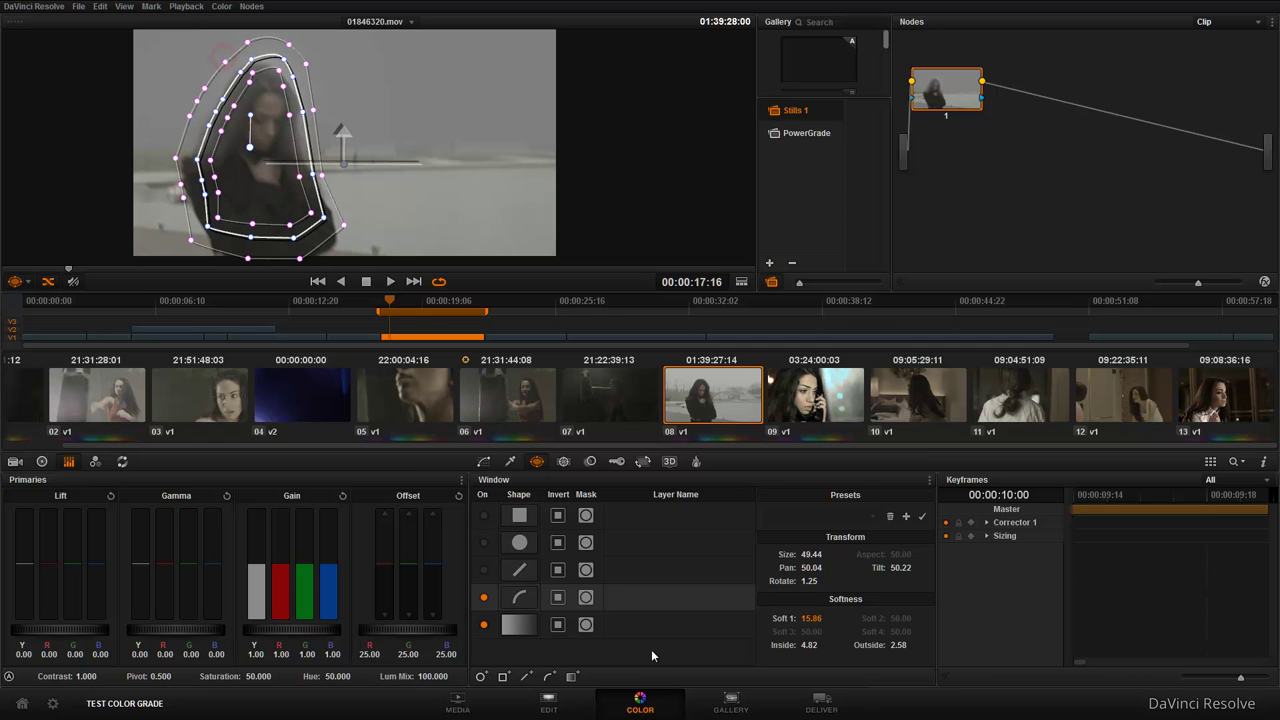
drag(806, 645, 790, 645)
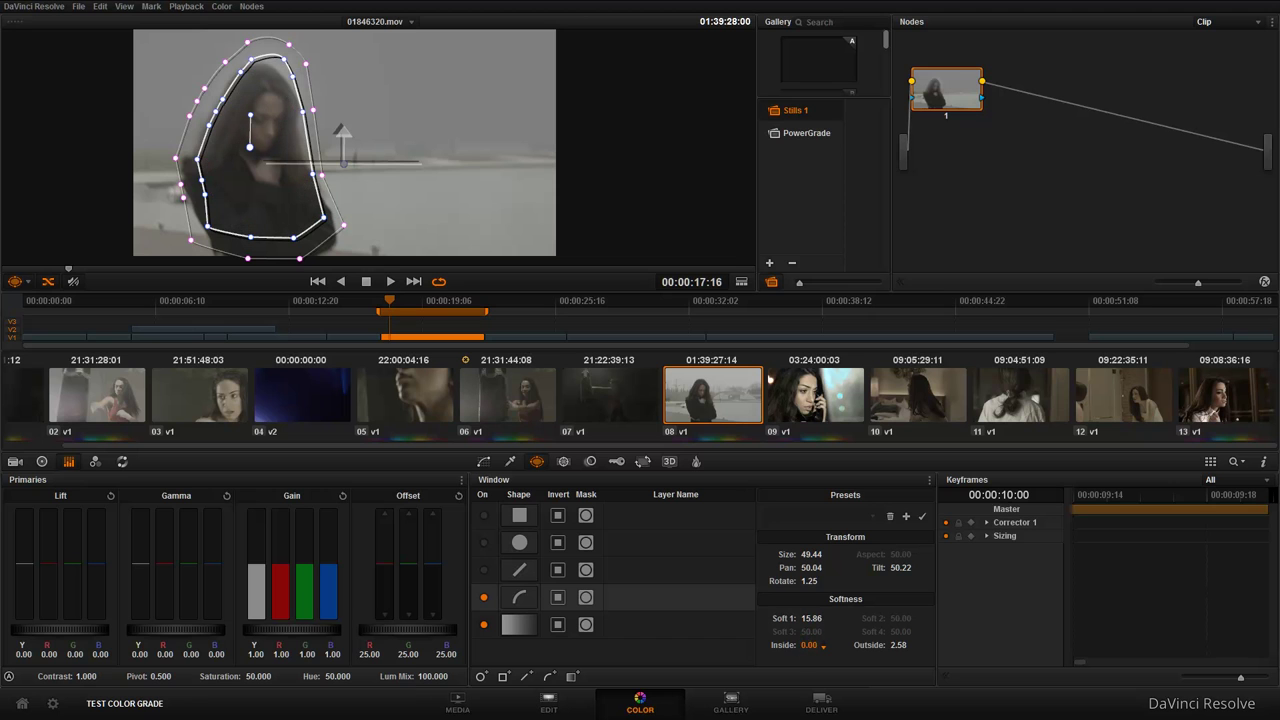
drag(899, 645, 950, 645)
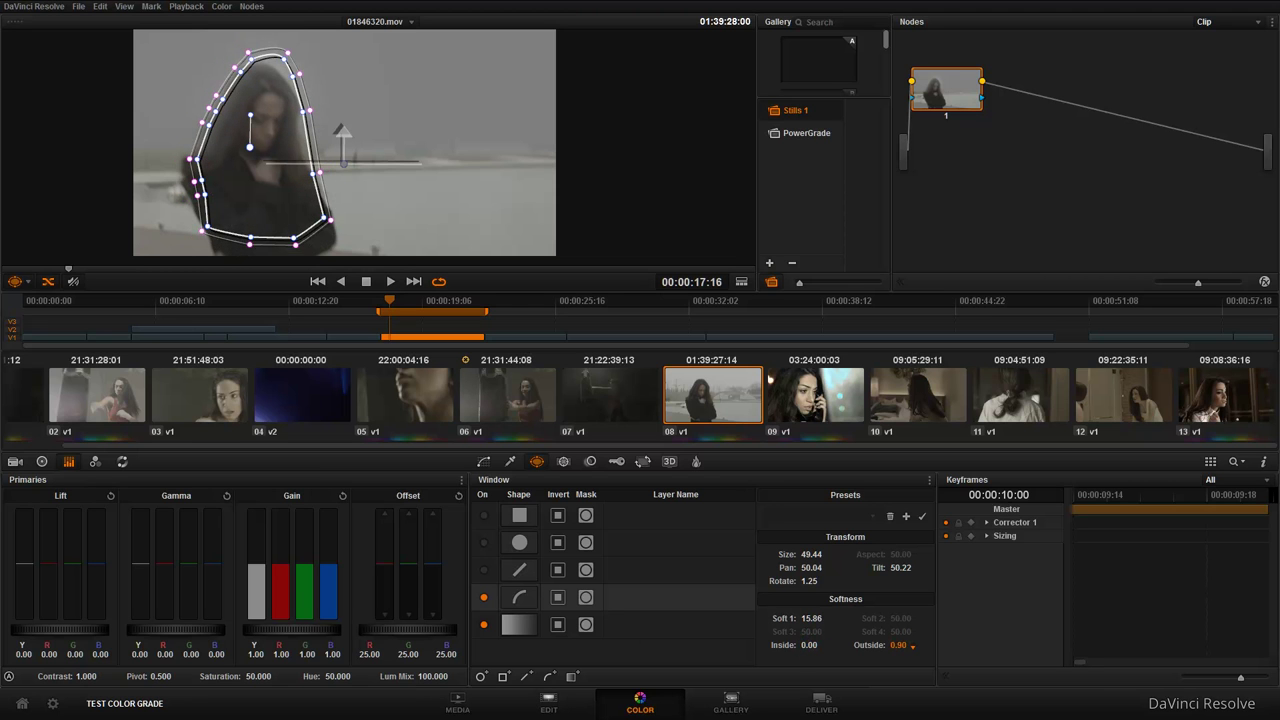
drag(292, 136, 286, 133)
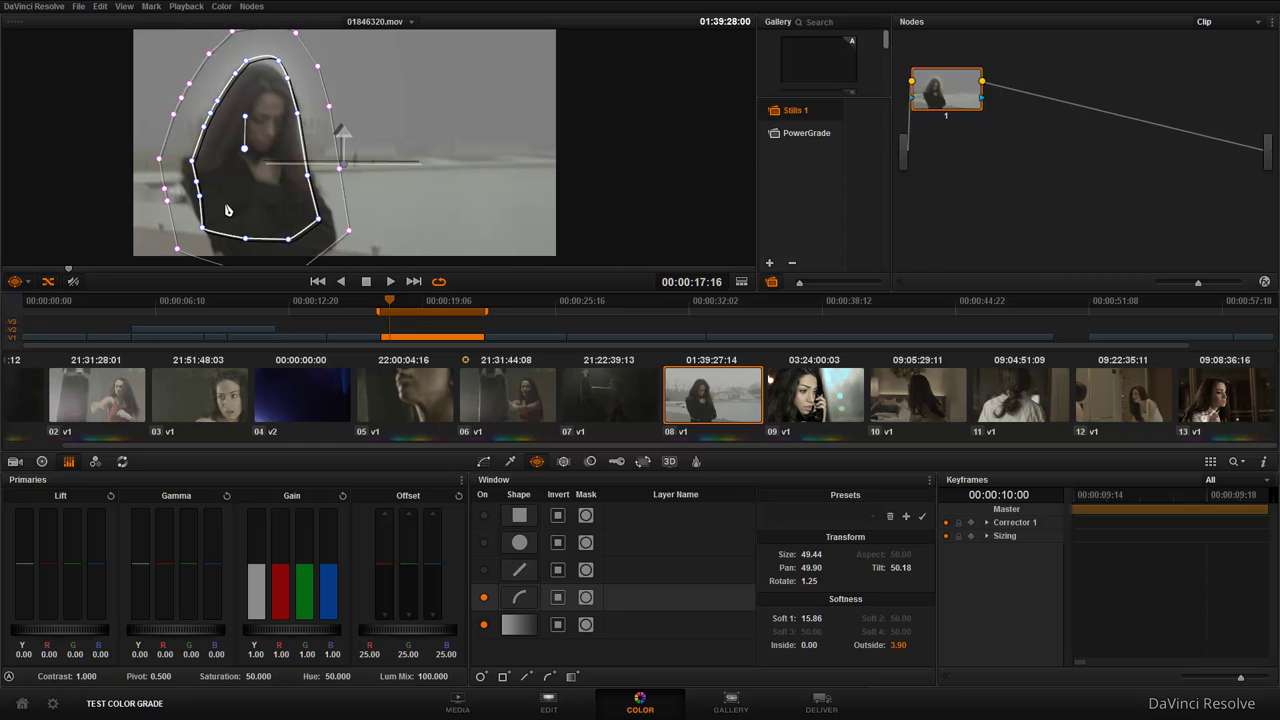
click(20, 284)
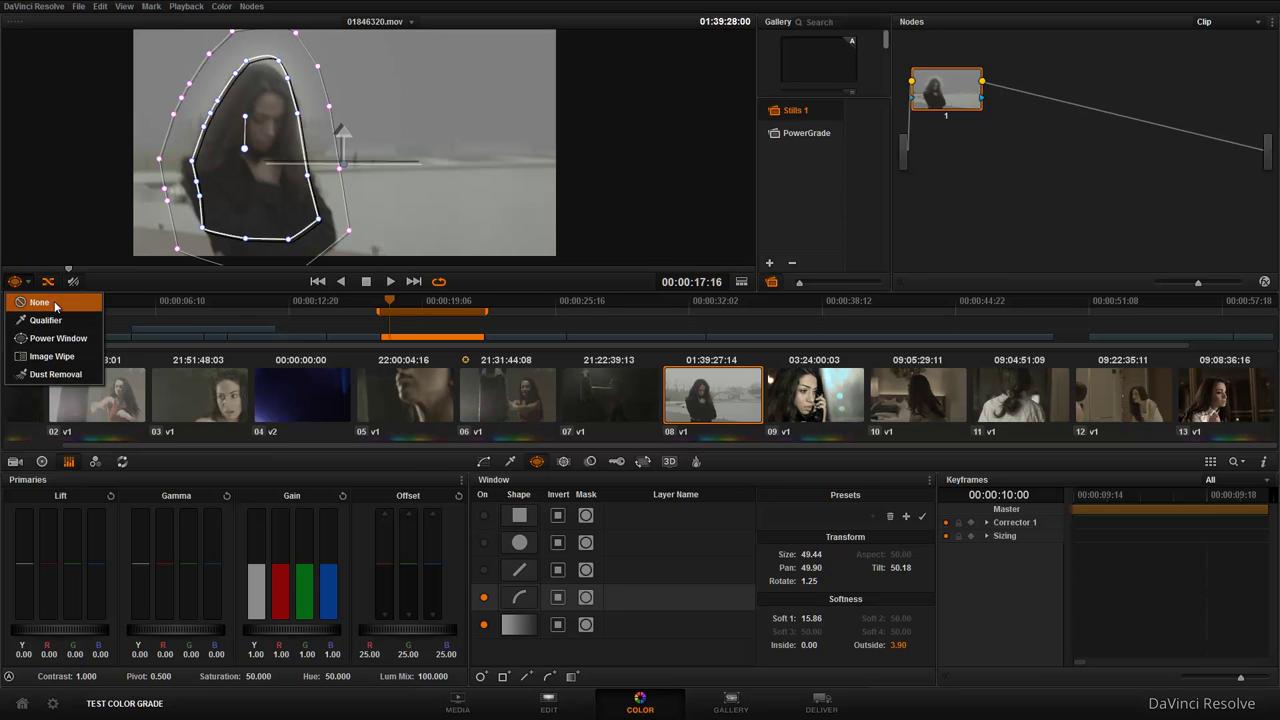
click(55, 303)
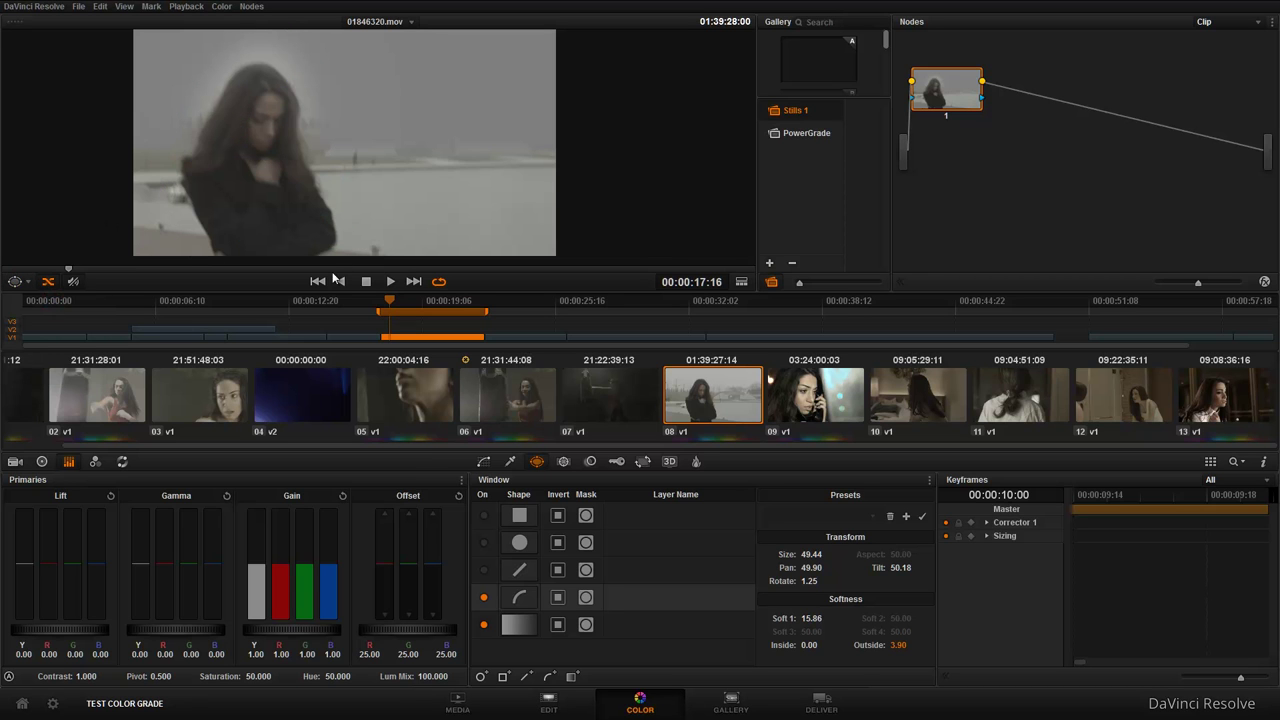
click(18, 281)
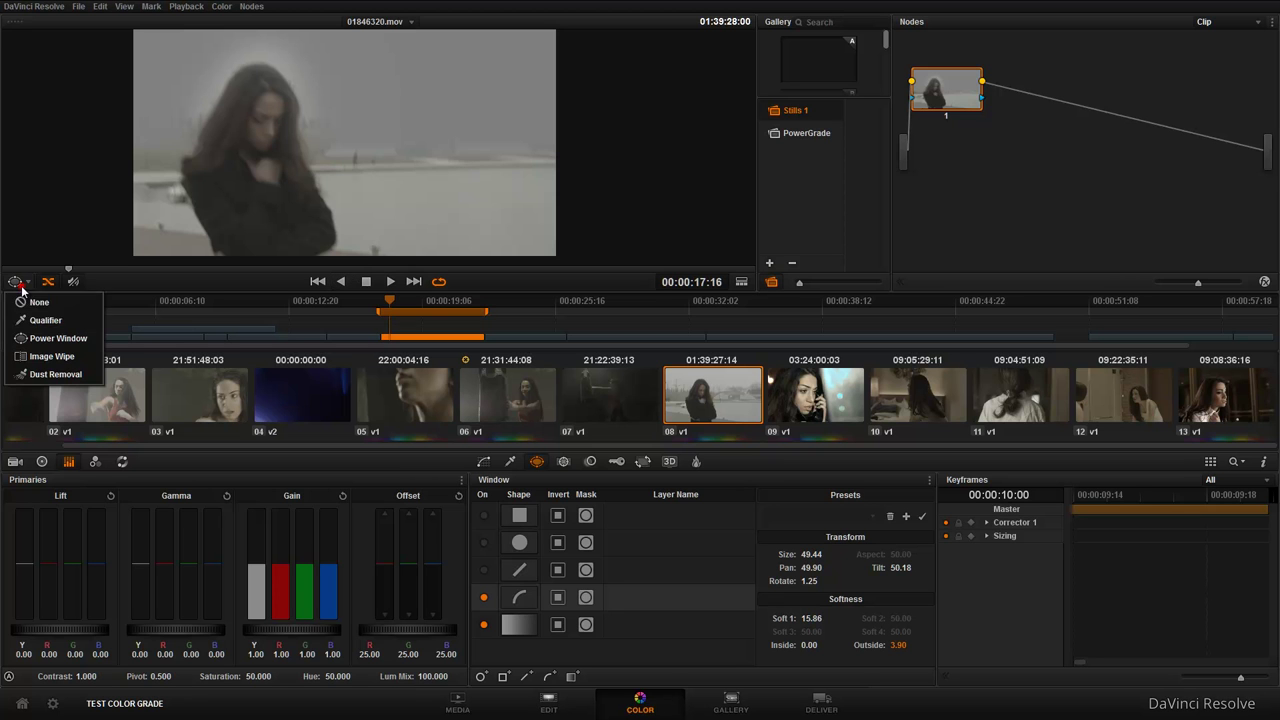
click(53, 335)
click(117, 15)
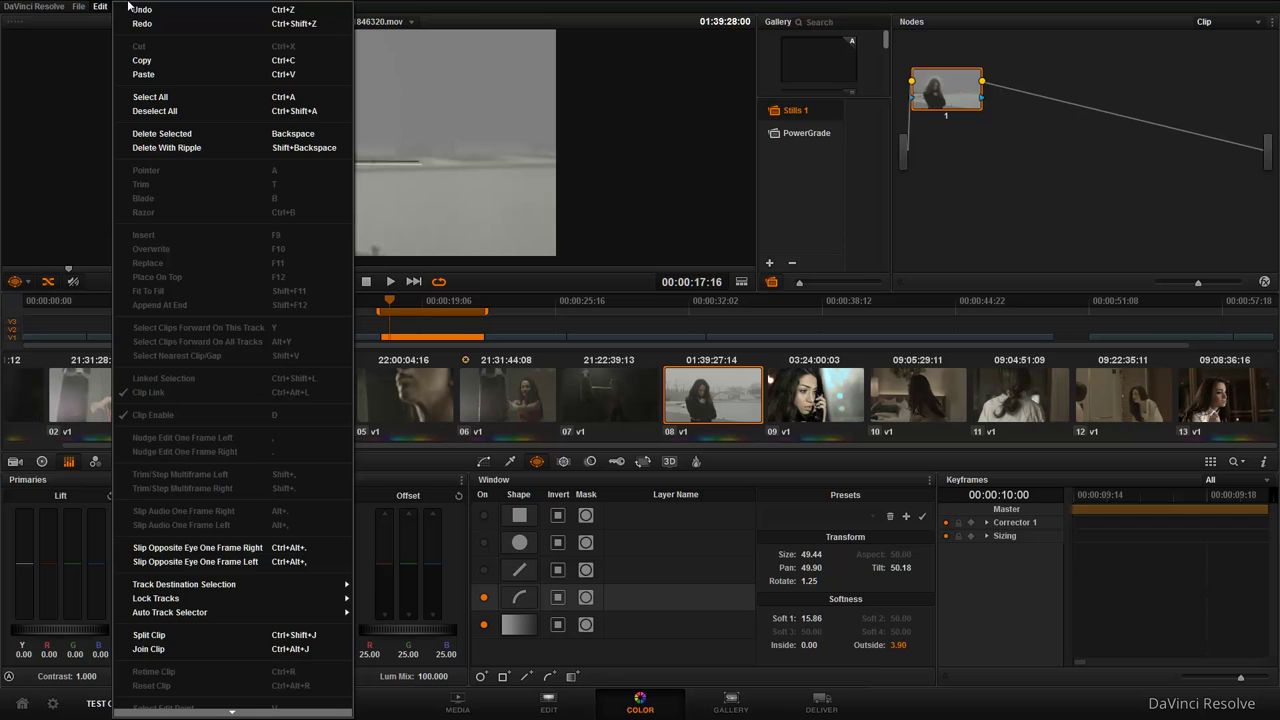
click(413, 6)
click(124, 6)
mouse_move(229, 265)
mouse_move(304, 264)
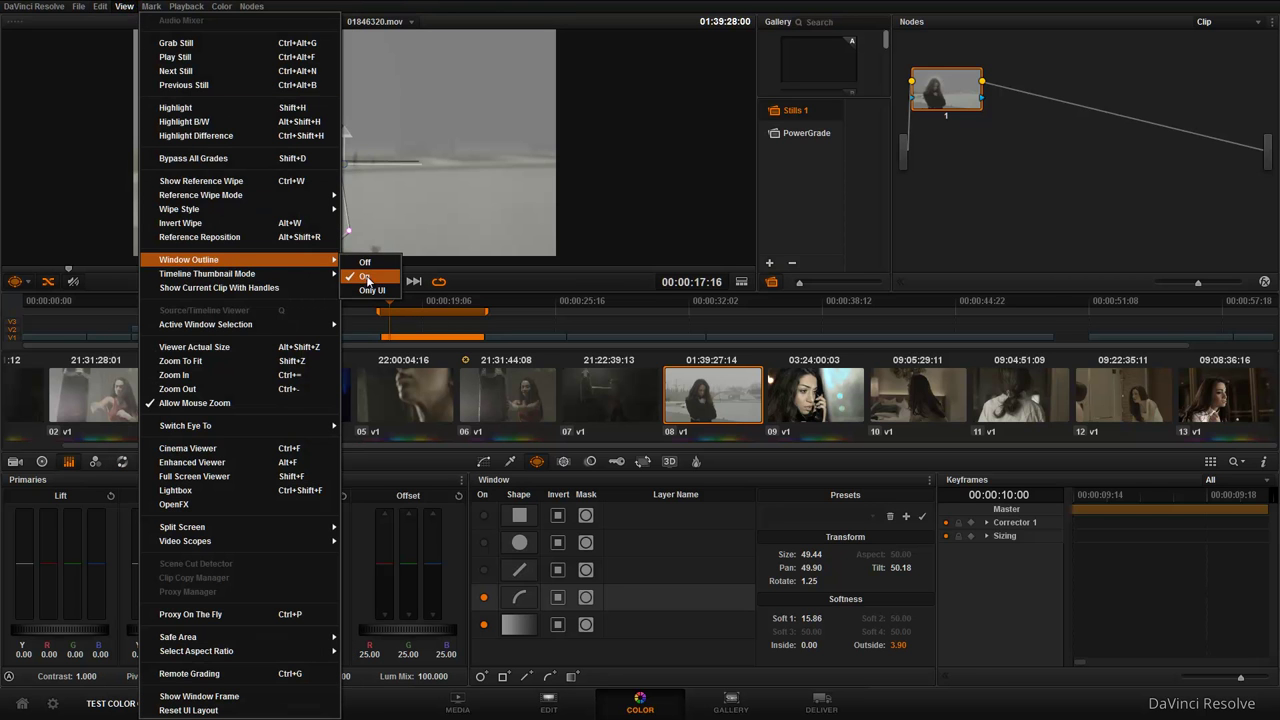
click(366, 263)
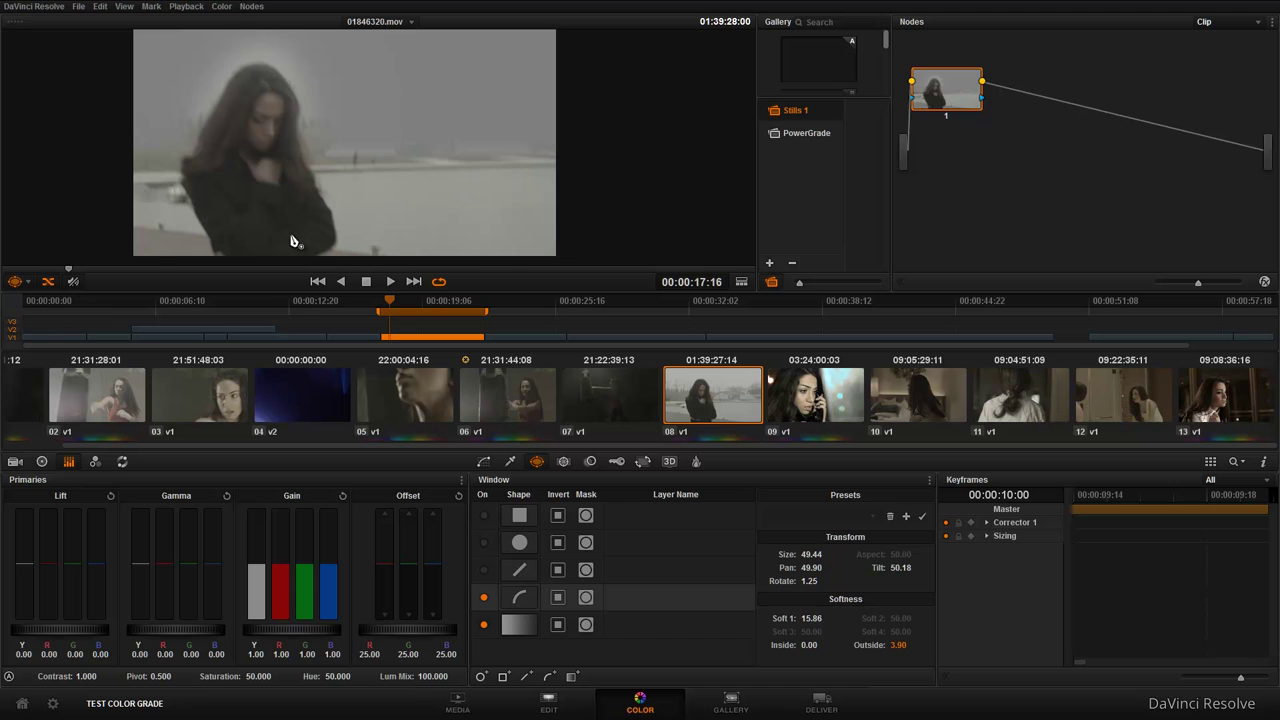
click(126, 7)
mouse_move(204, 266)
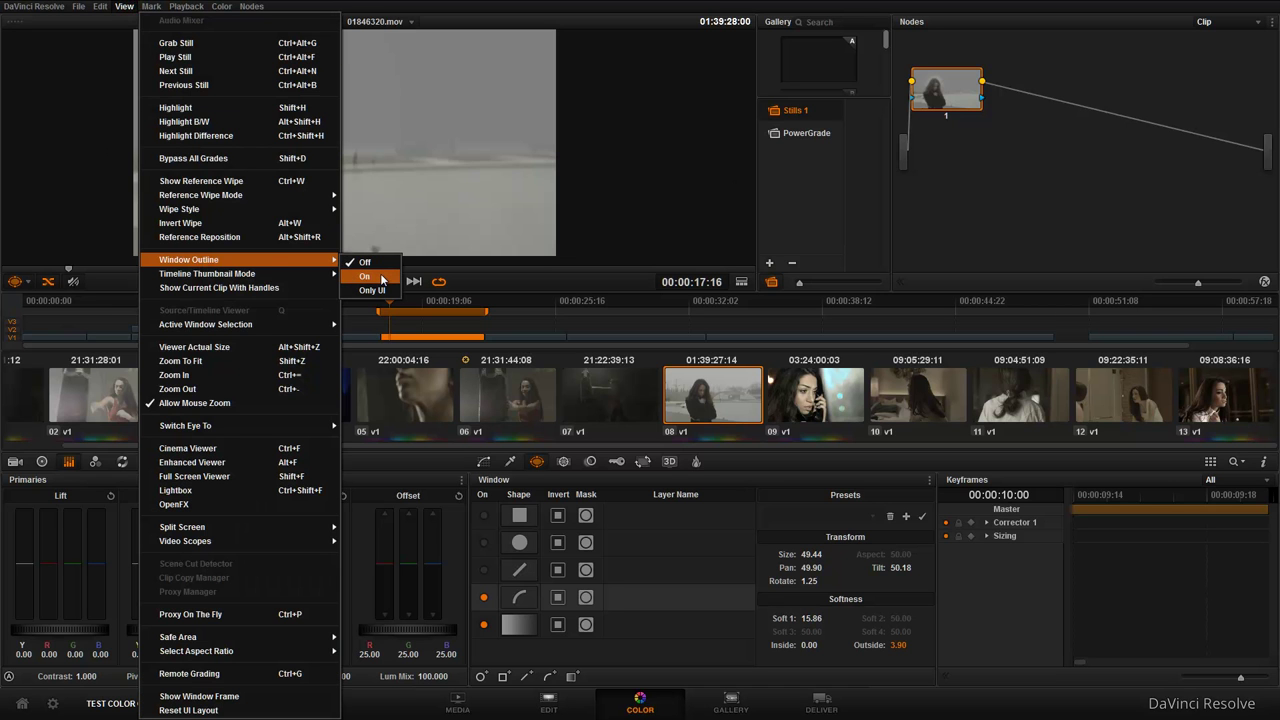
click(381, 278)
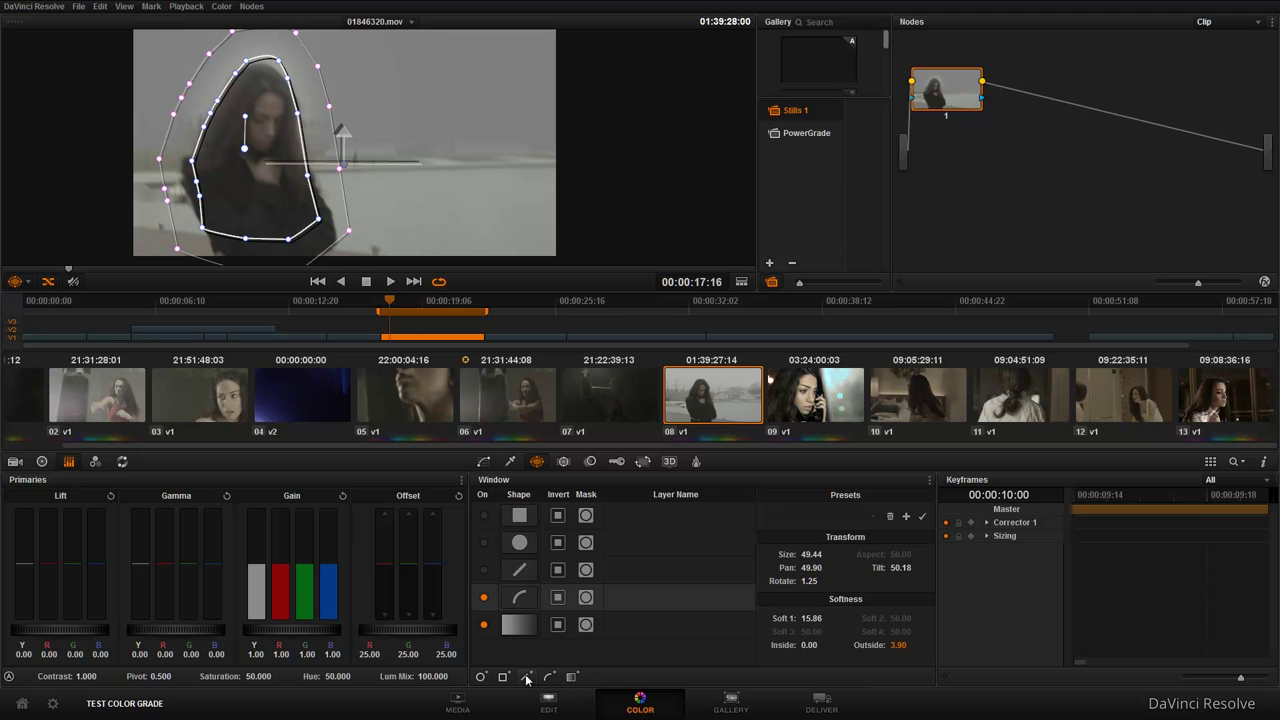
Add a small circle window on the right side of the frame.
click(481, 676)
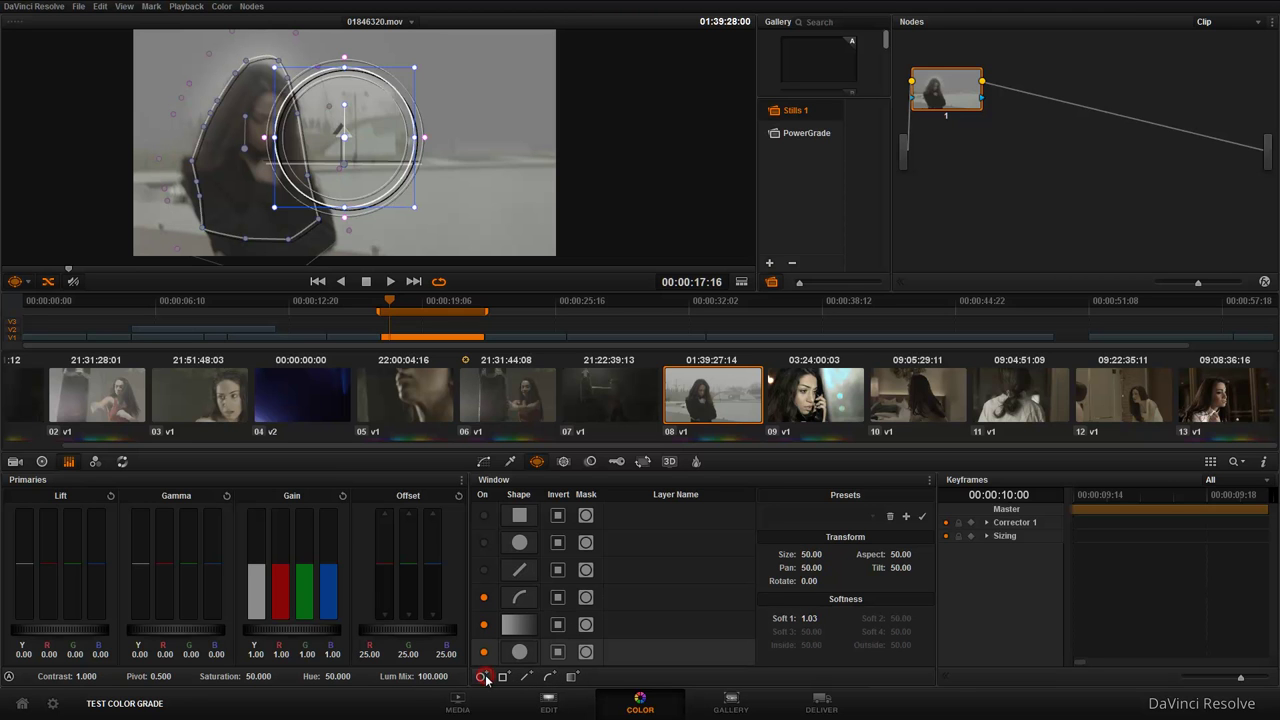
drag(380, 162, 506, 164)
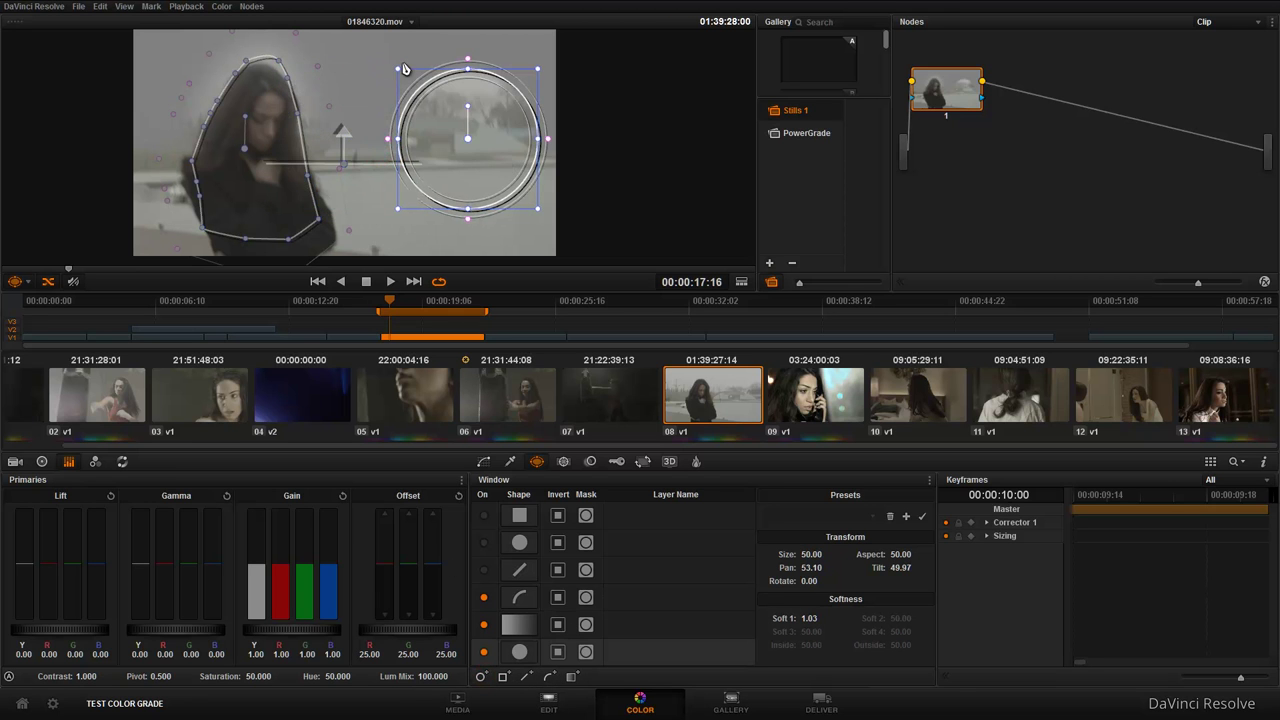
drag(398, 69, 433, 104)
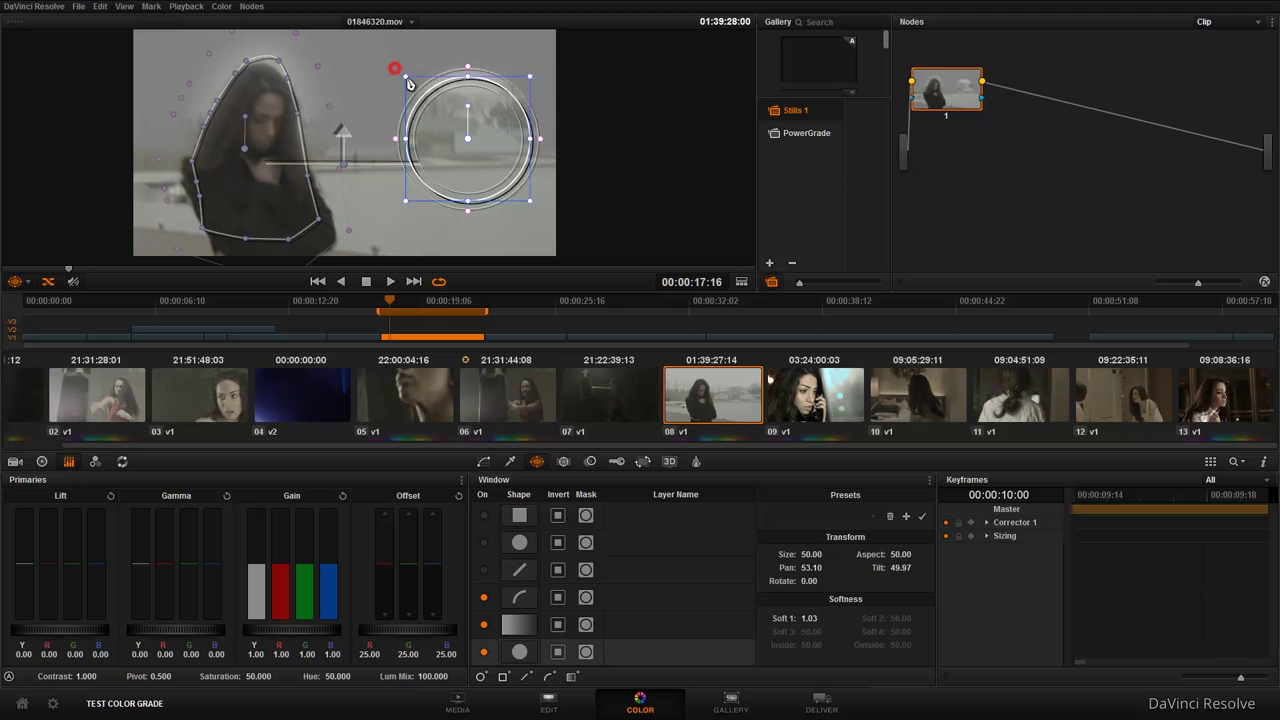
Add a rectangle window and drag its corners into a trapezoid beside the woman's head.
click(503, 677)
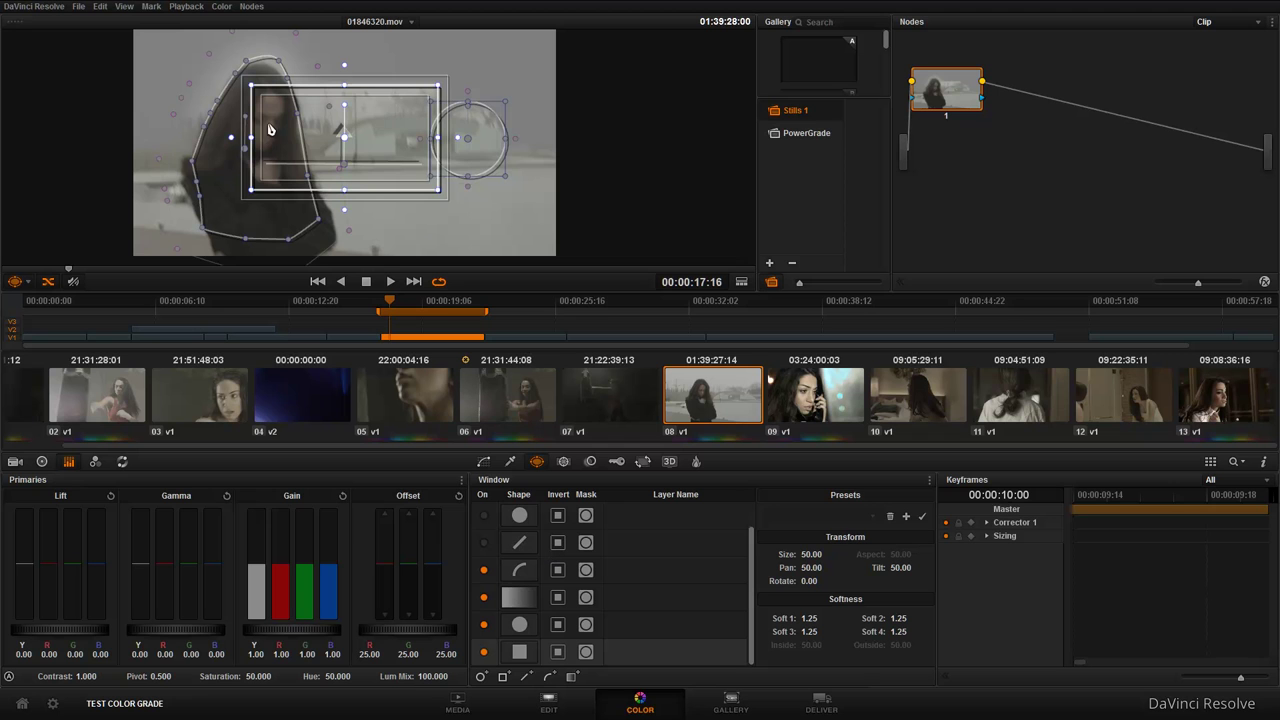
mouse_move(251, 86)
mouse_down()
mouse_move(319, 104)
mouse_move(385, 162)
mouse_up()
drag(487, 145, 443, 163)
drag(309, 242, 360, 228)
mouse_move(494, 243)
mouse_down()
mouse_move(452, 236)
mouse_move(372, 96)
mouse_move(380, 141)
mouse_up()
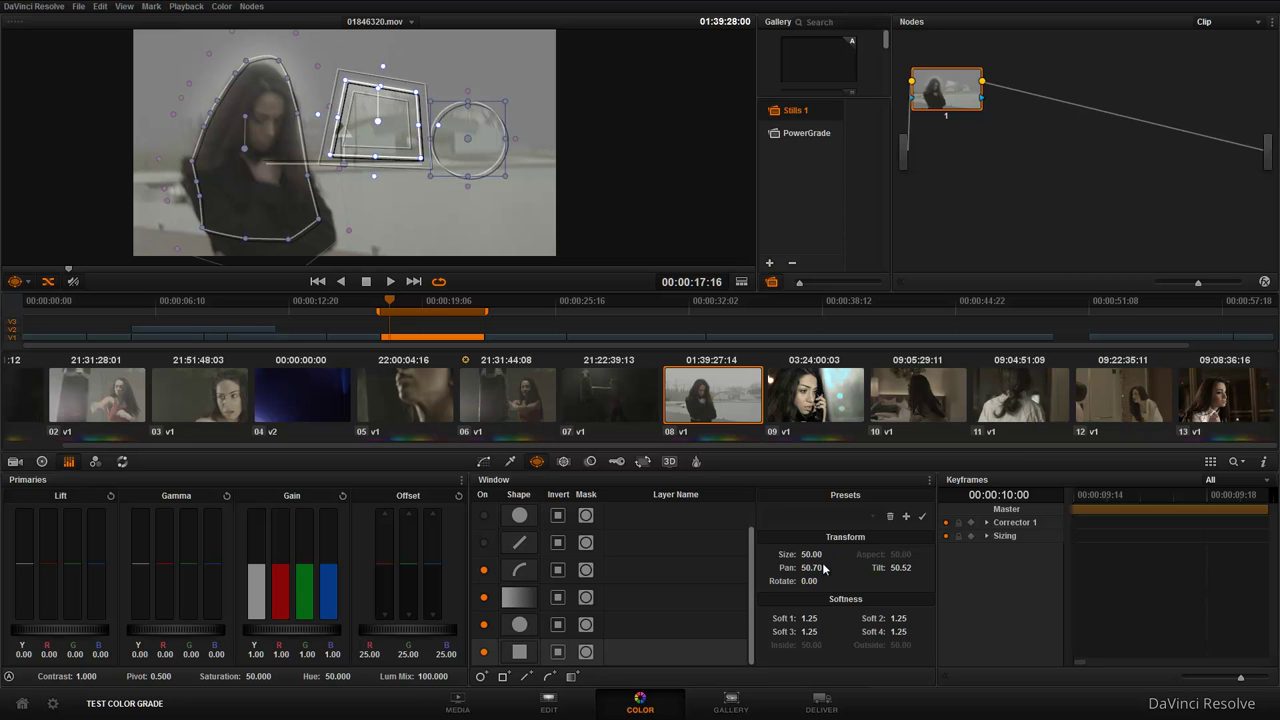
click(930, 481)
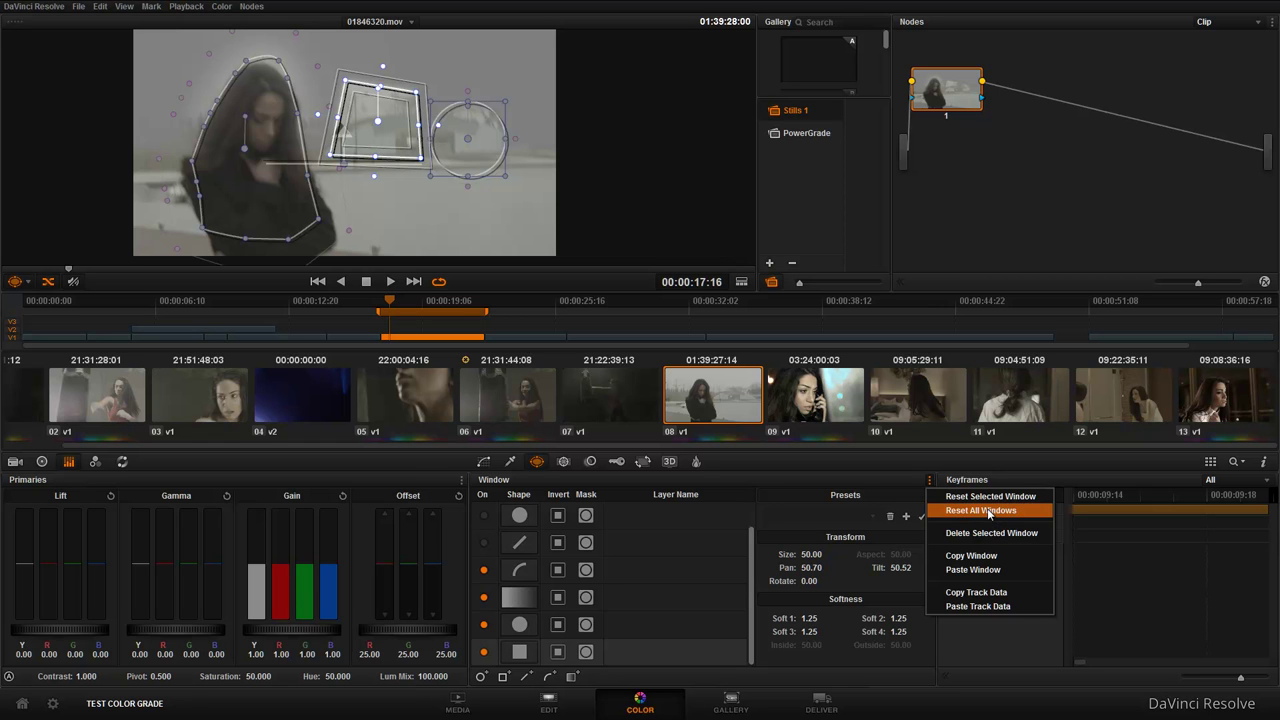
Reset all windows on the clip and switch the curve, linear and circle windows back on.
click(988, 511)
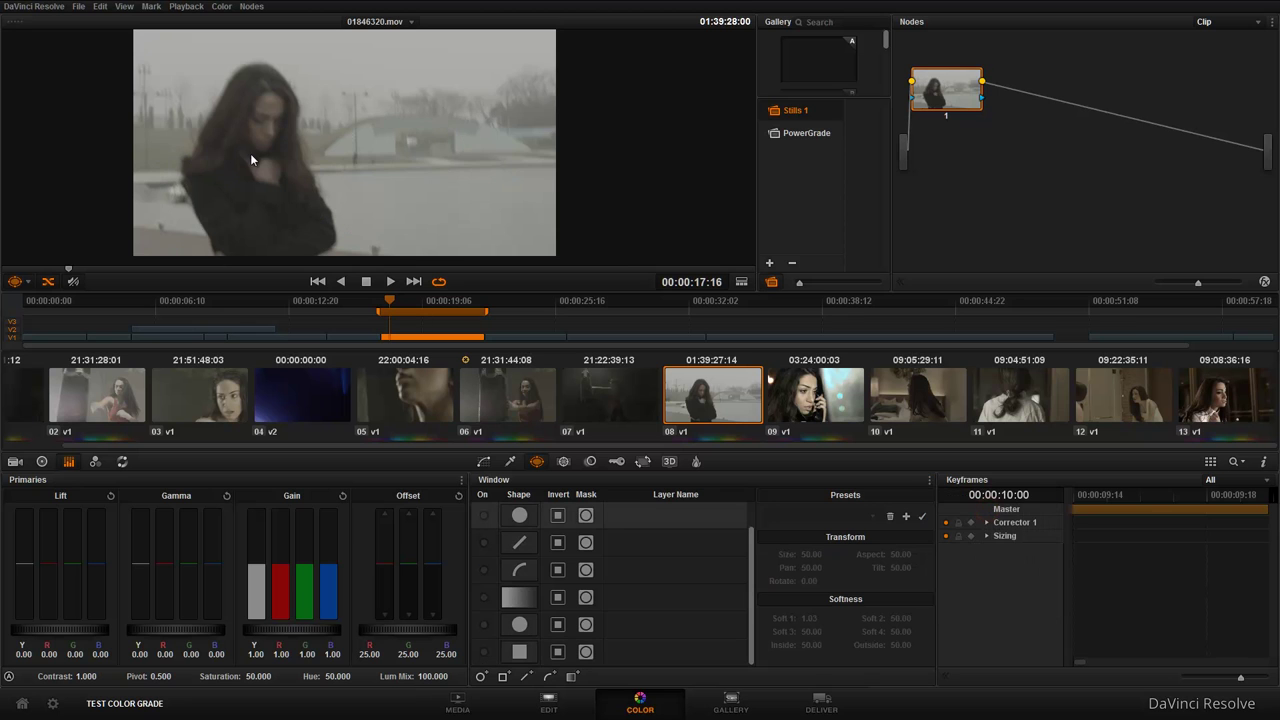
click(485, 569)
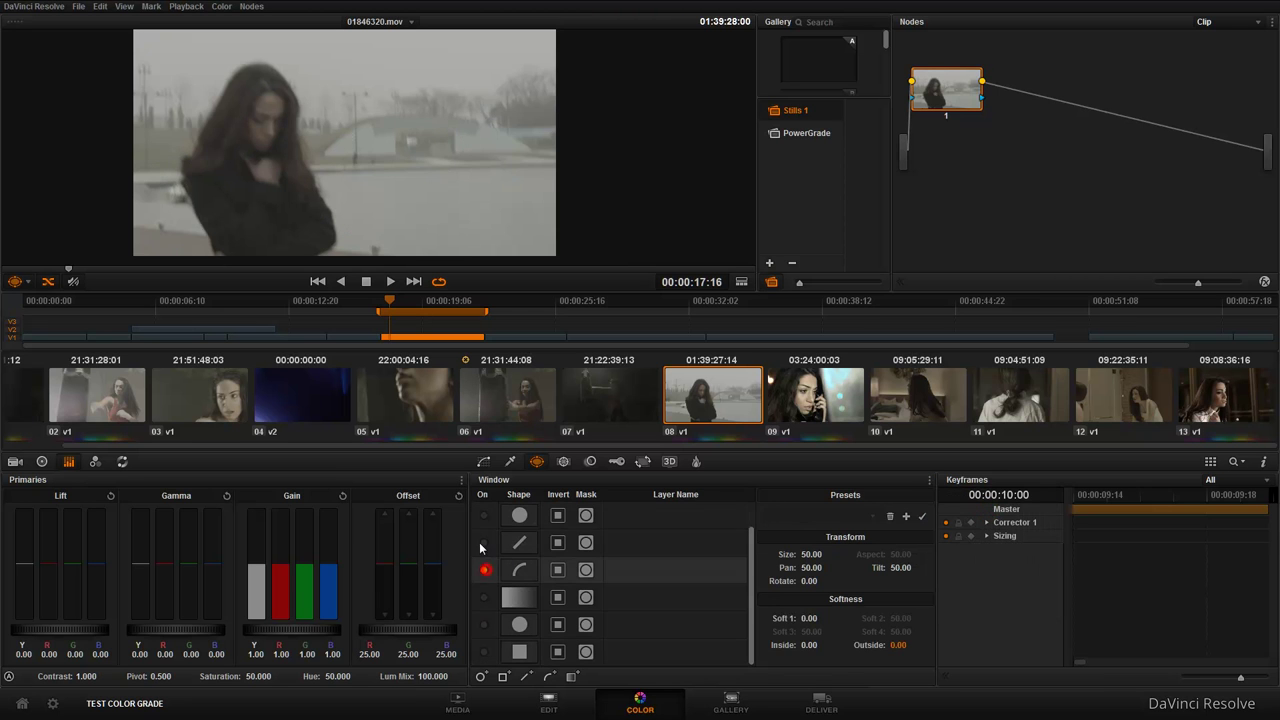
click(484, 542)
click(484, 515)
click(930, 482)
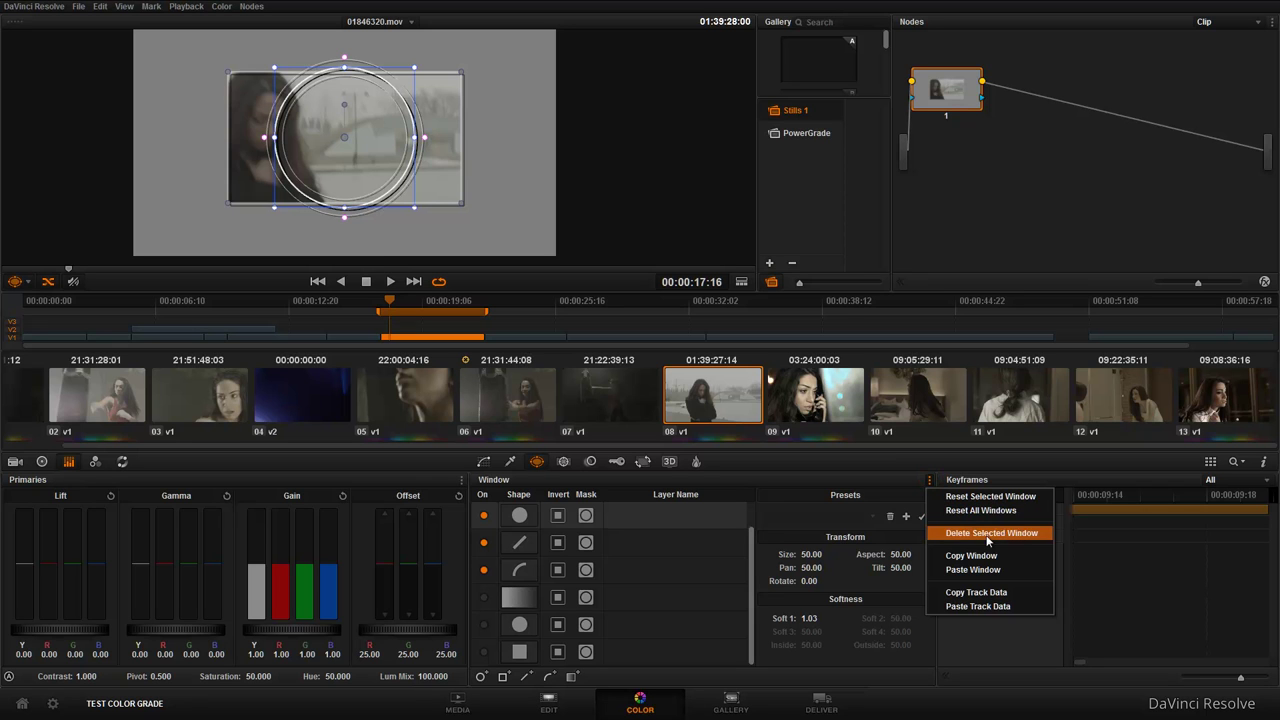
click(752, 562)
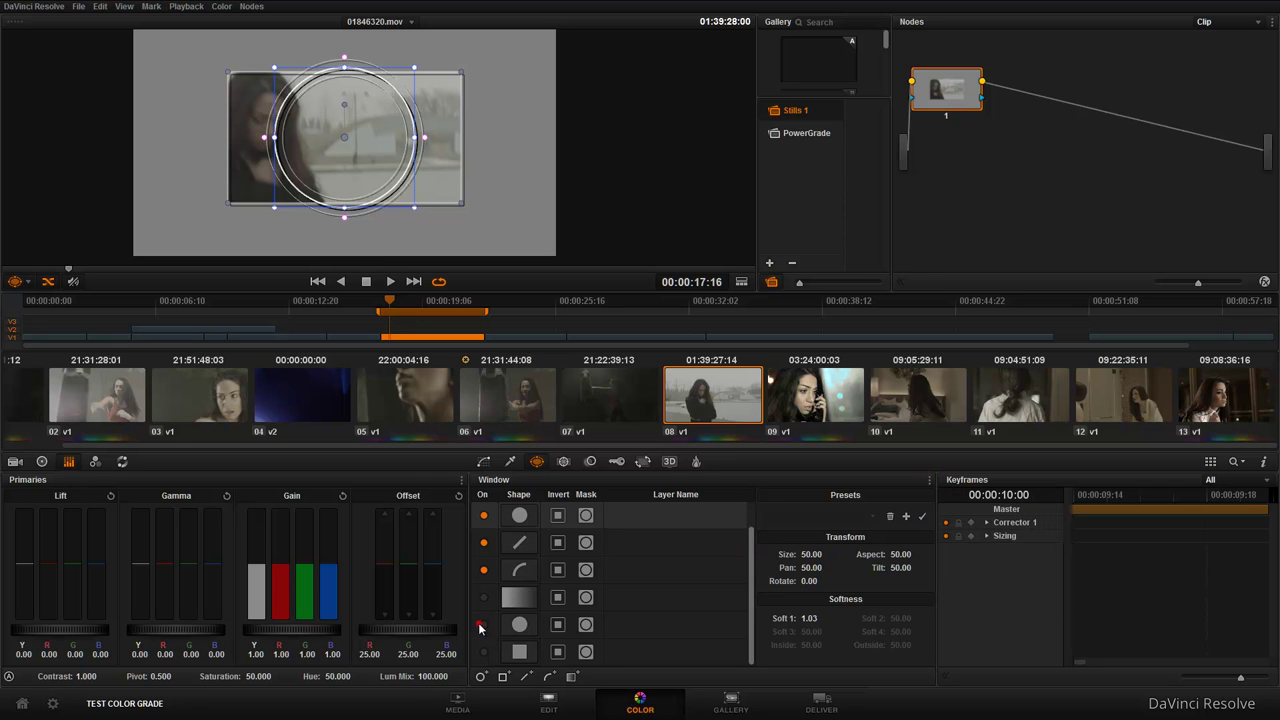
Turn off the linear window, switch on the rectangle window, and delete it.
click(484, 624)
click(484, 569)
click(484, 542)
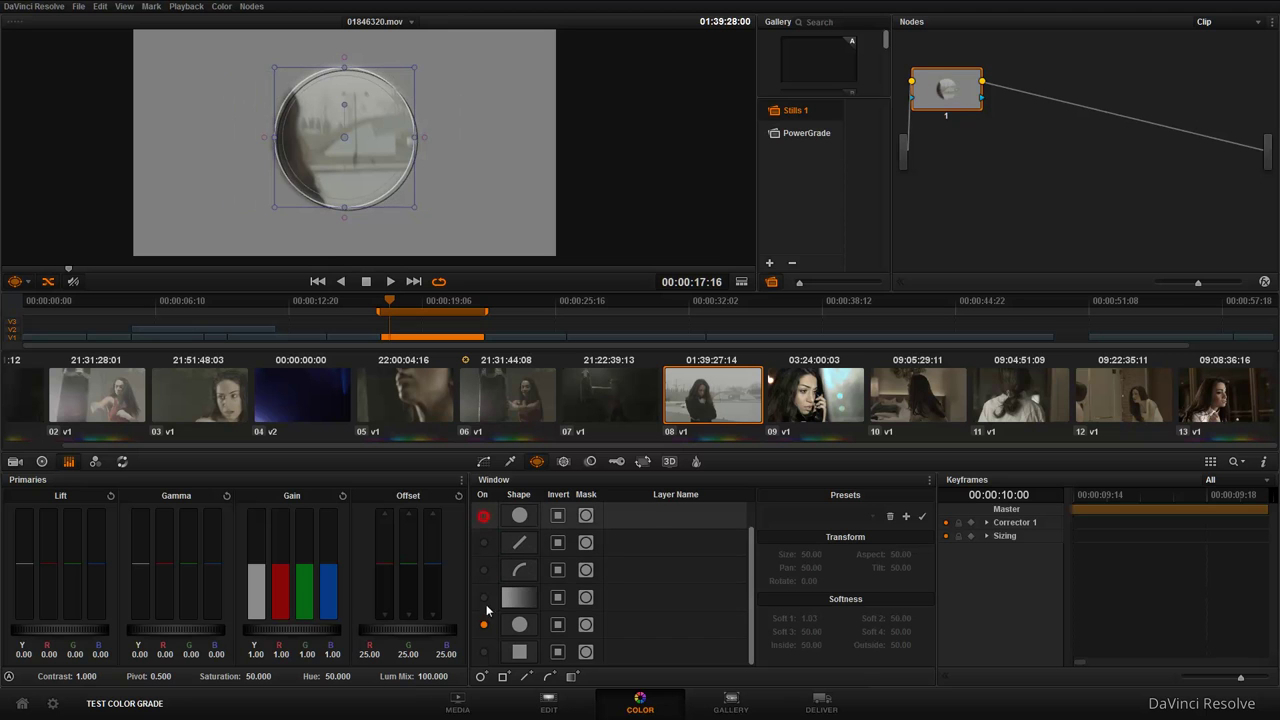
click(484, 651)
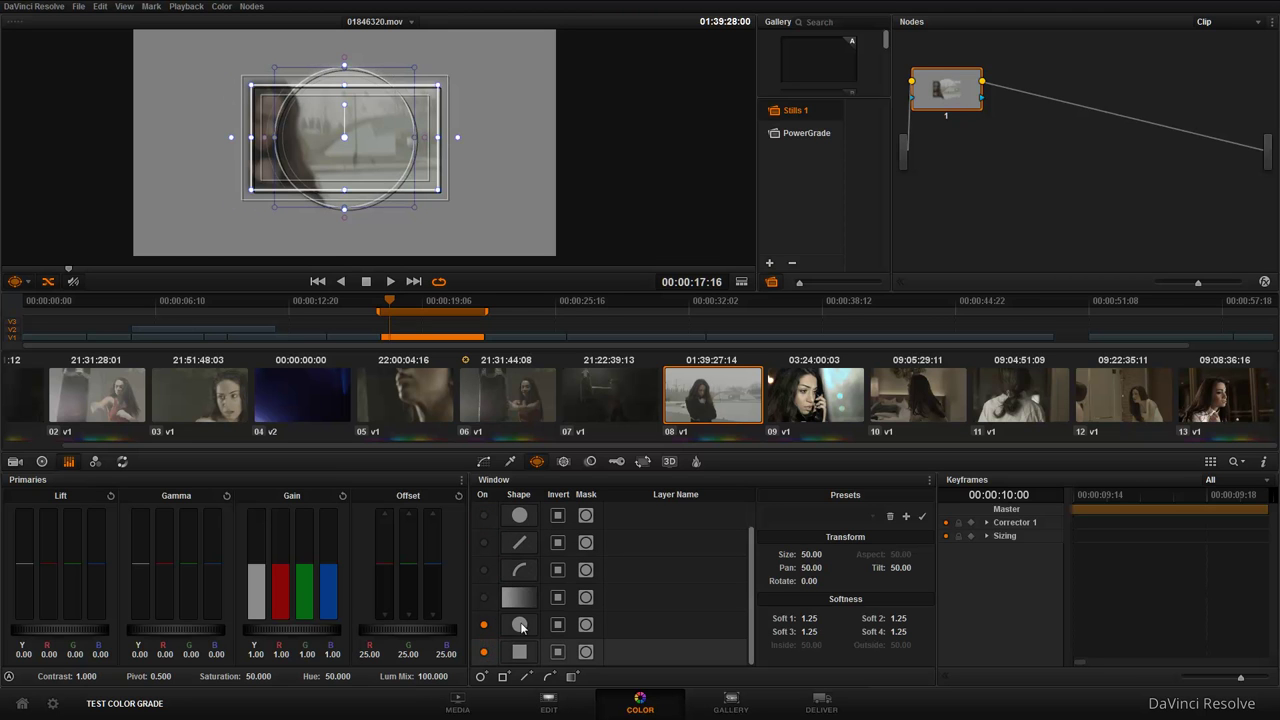
click(933, 481)
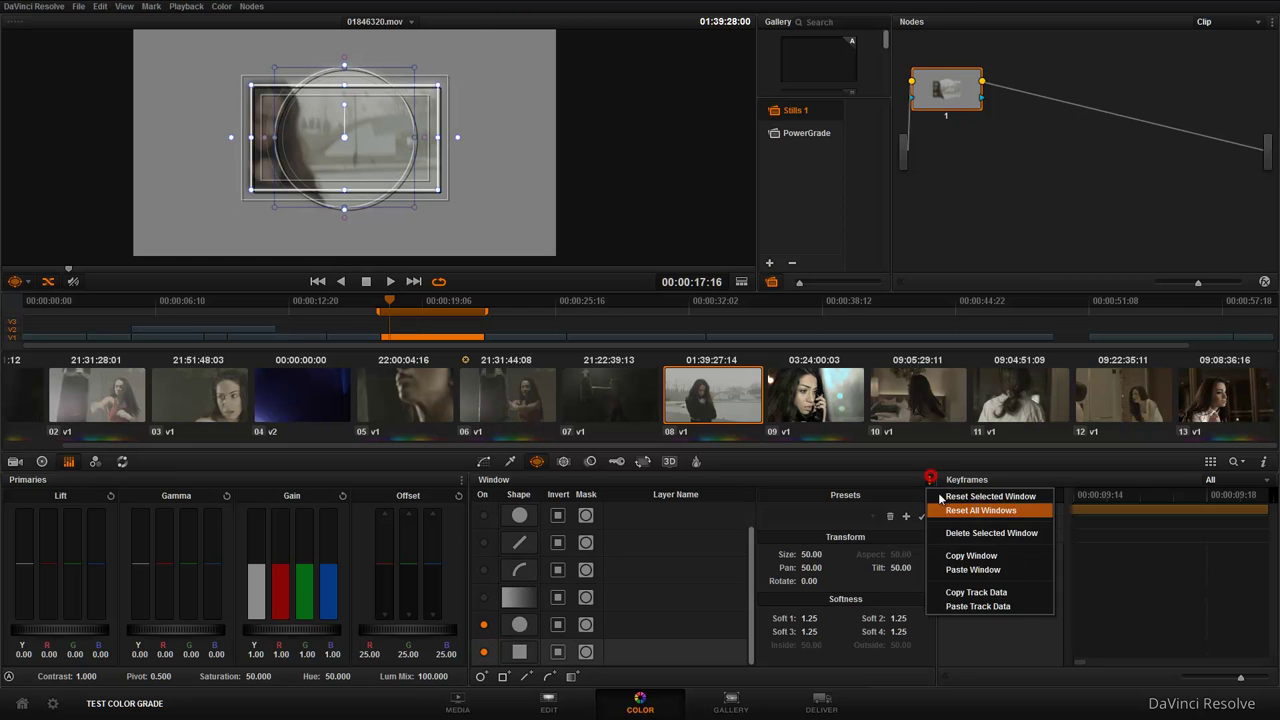
click(983, 533)
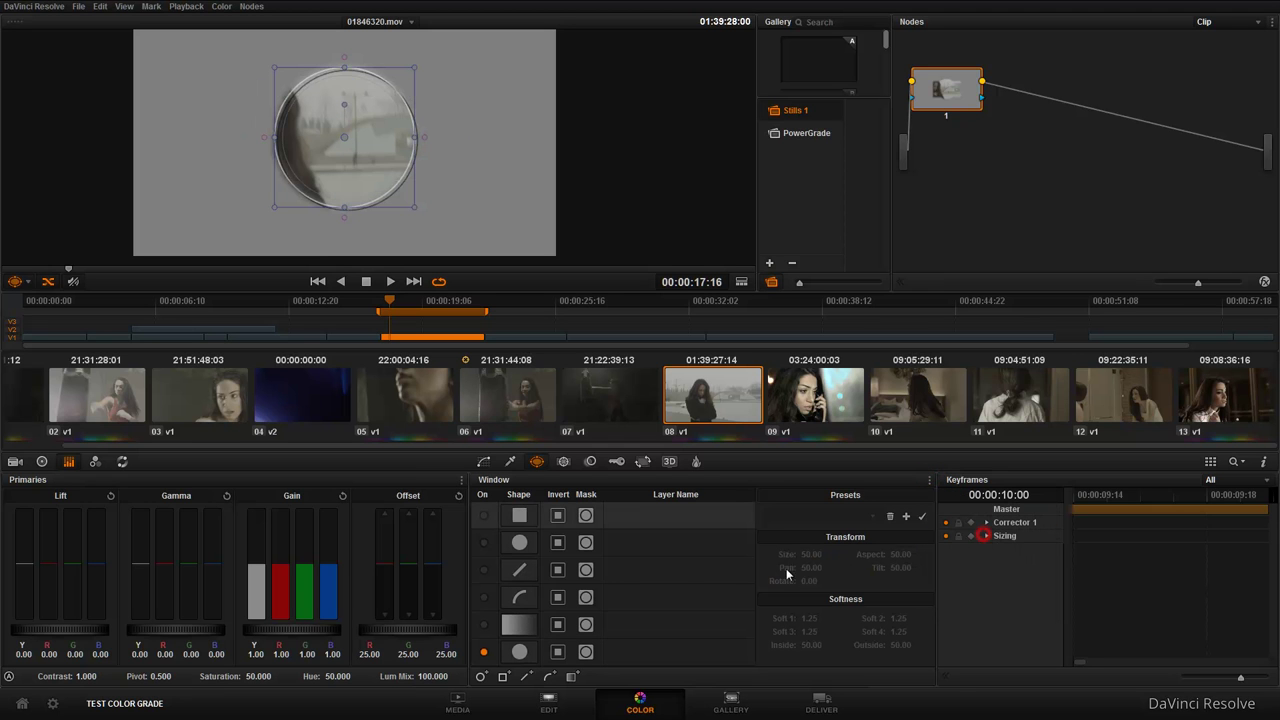
Toggle the last circle window off and on, then delete it.
click(485, 651)
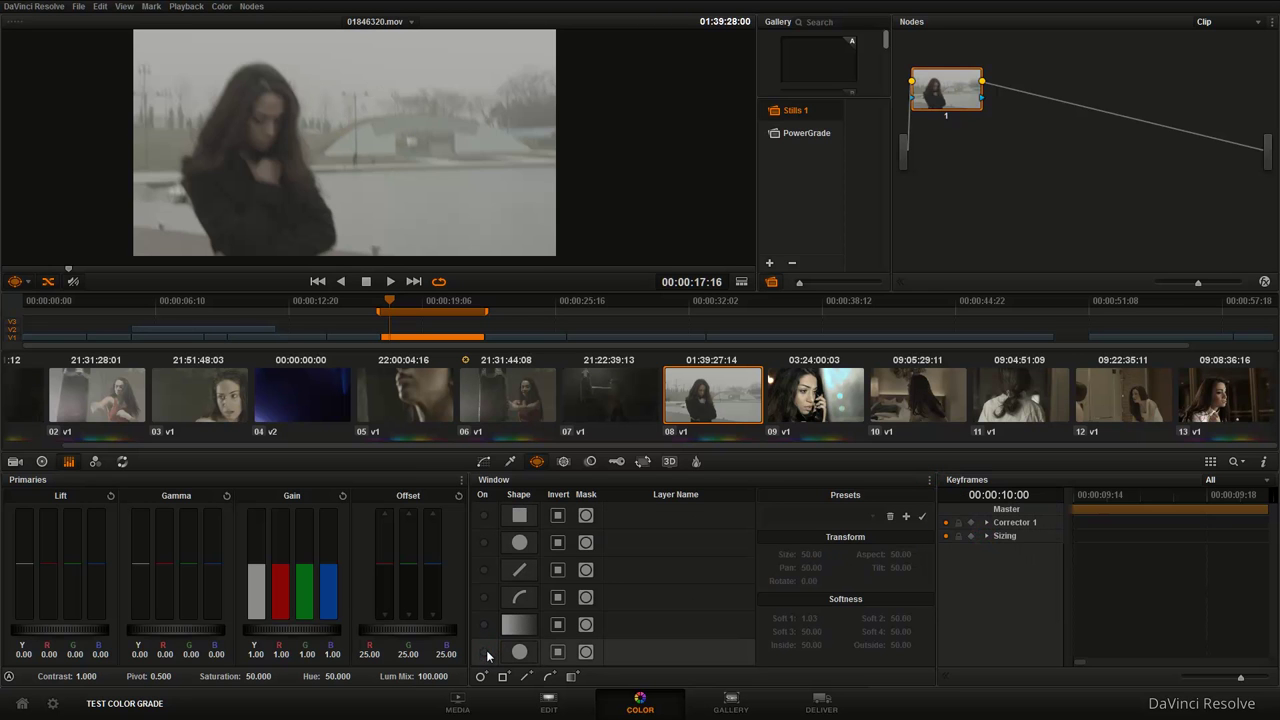
click(485, 651)
click(485, 651)
click(485, 651)
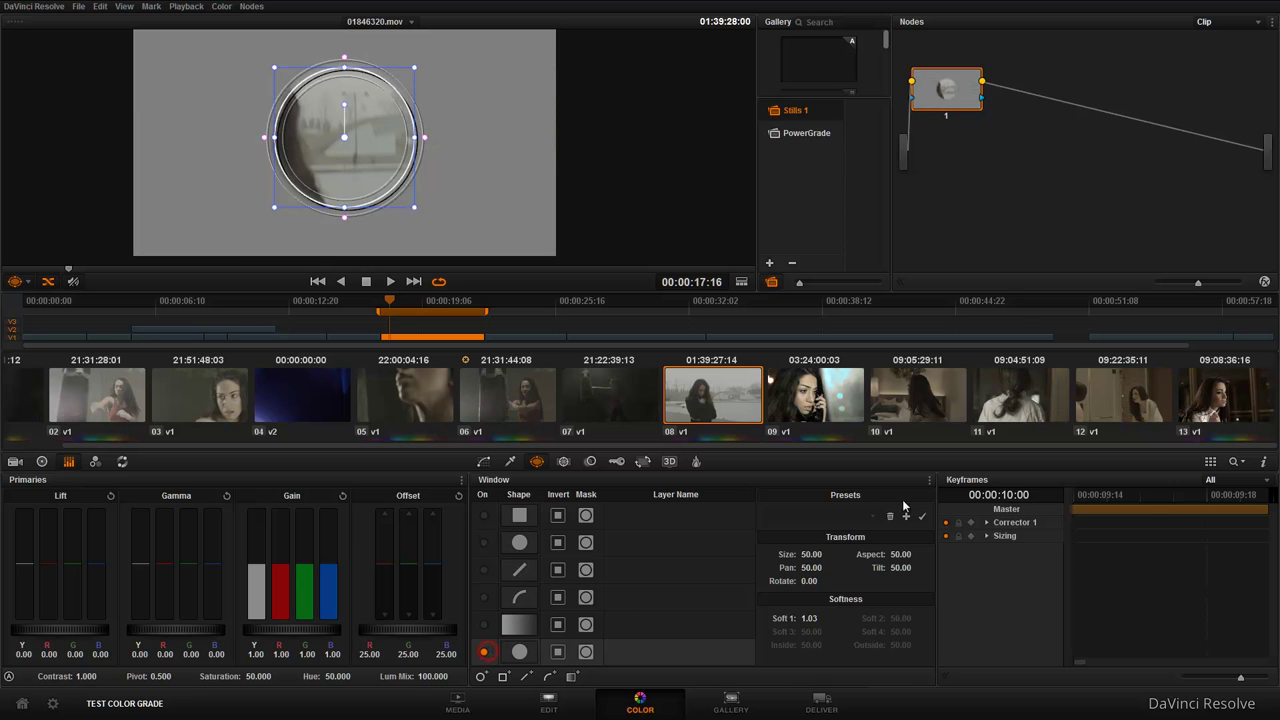
click(929, 479)
click(961, 530)
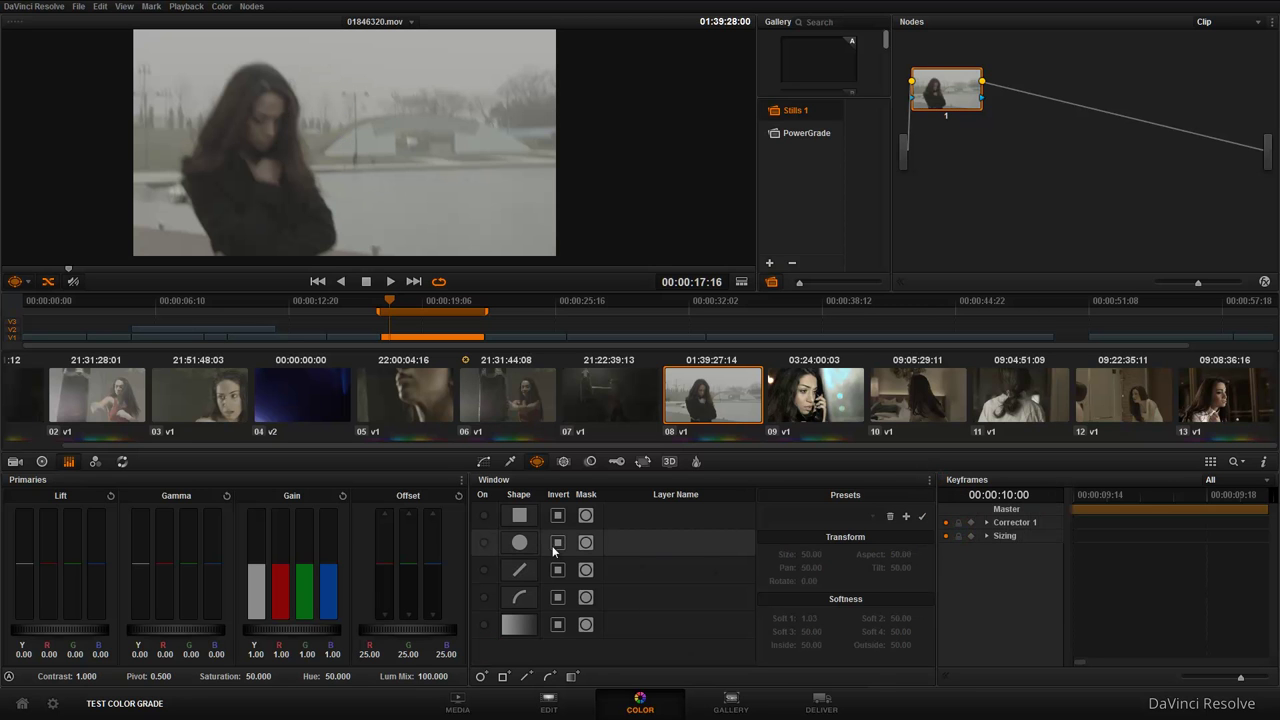
Switch on the rectangle window and copy it with Copy Window.
click(484, 515)
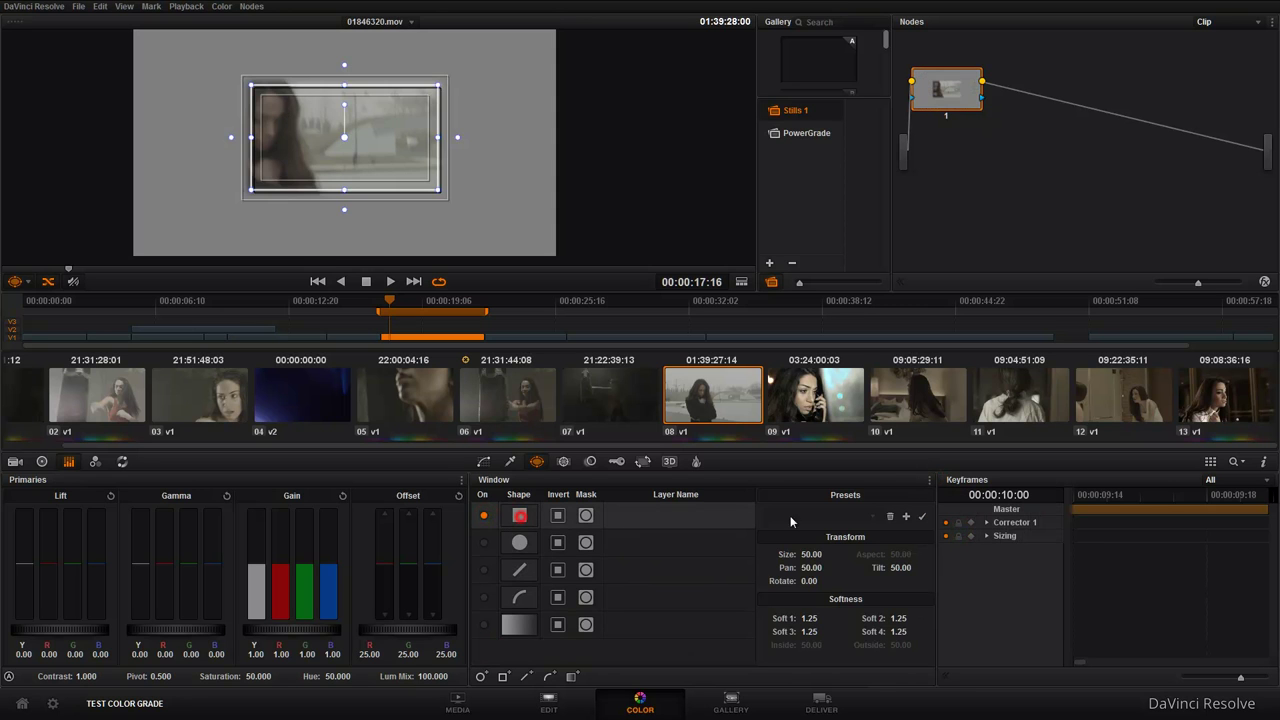
click(929, 480)
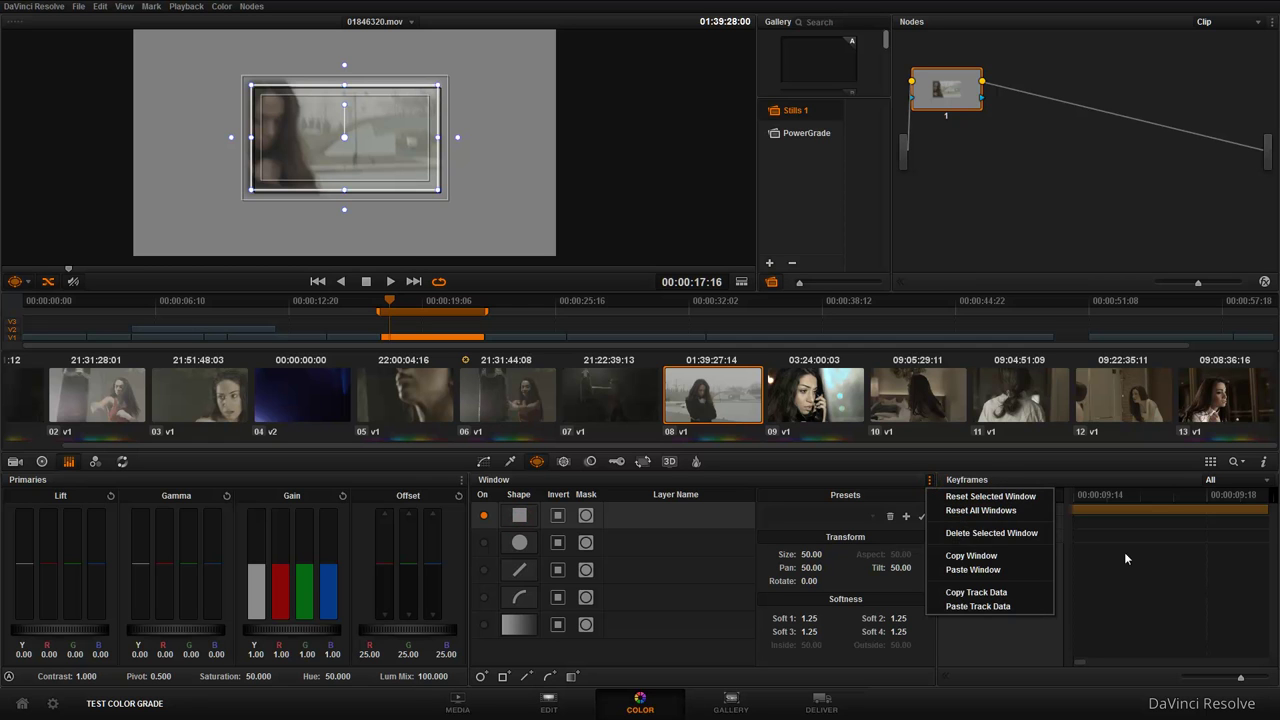
key(Escape)
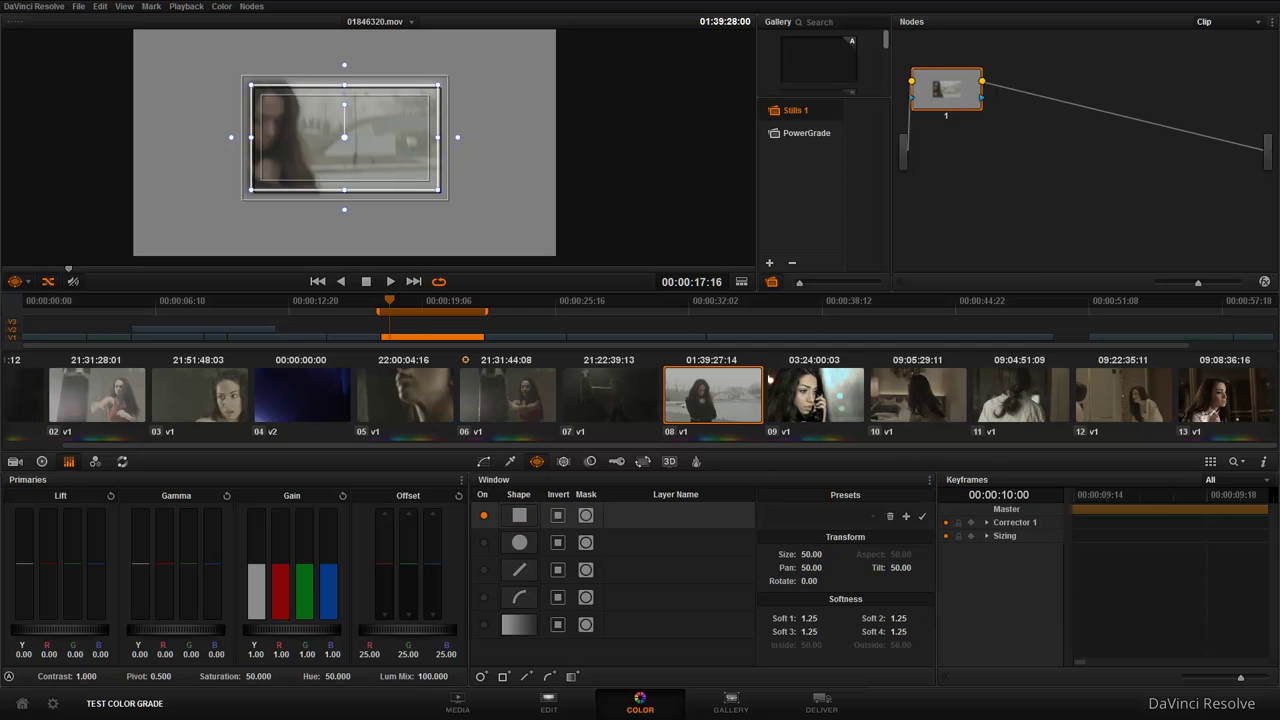
click(929, 481)
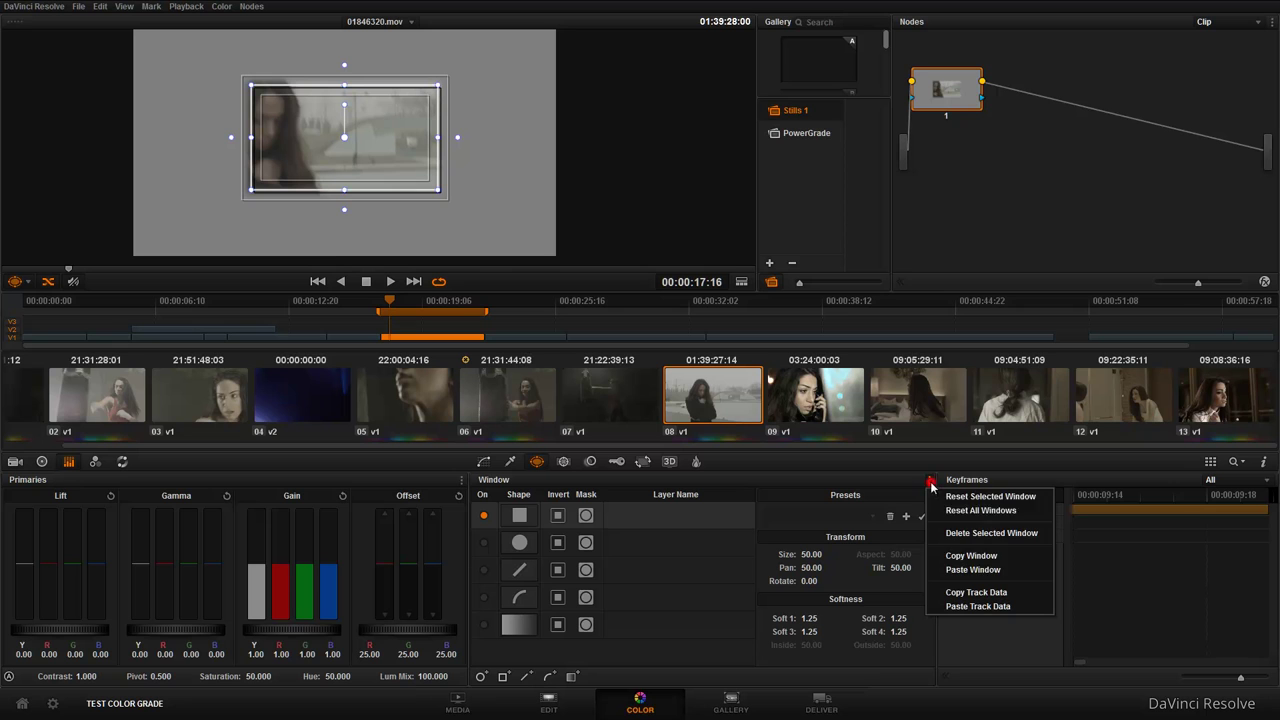
click(996, 557)
key(Escape)
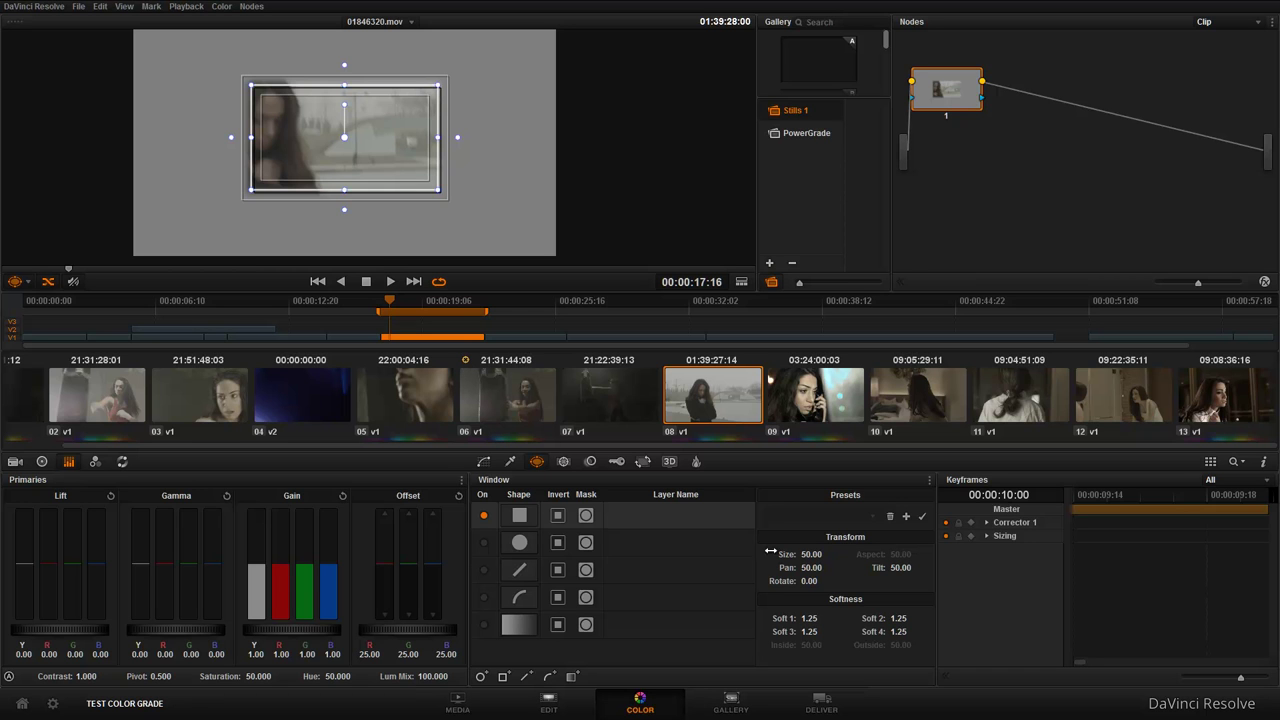
click(929, 481)
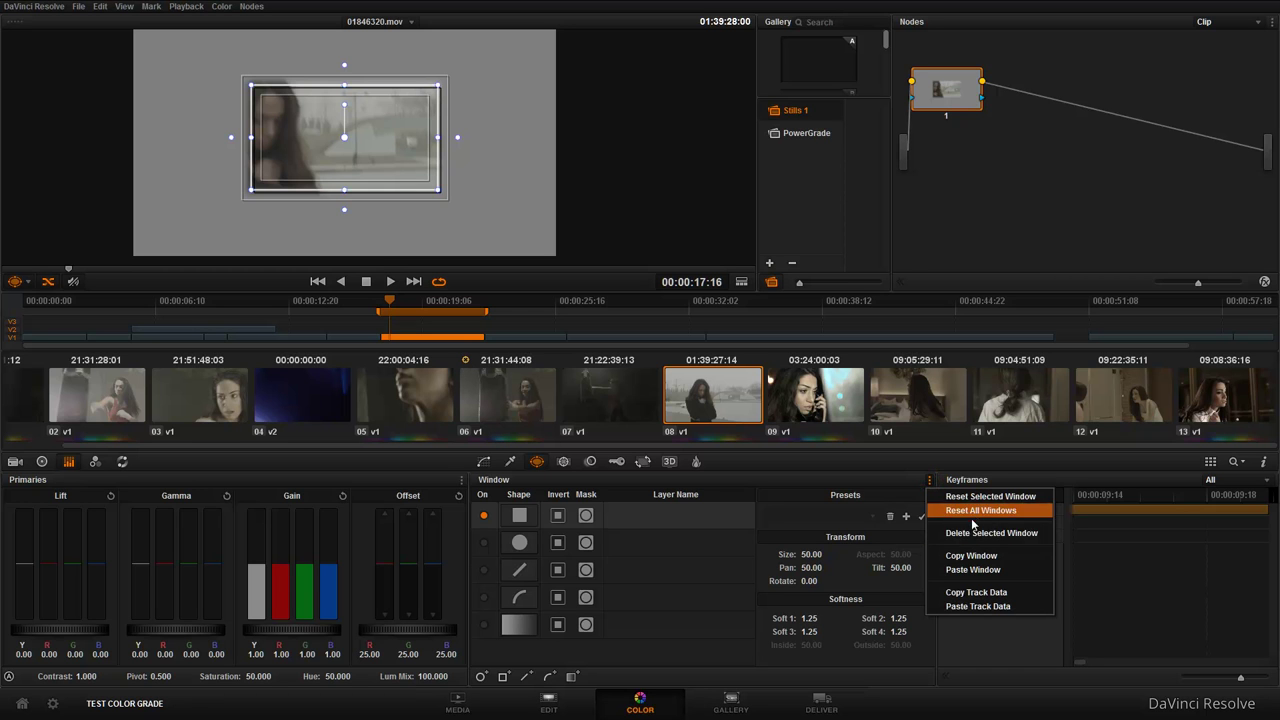
click(990, 556)
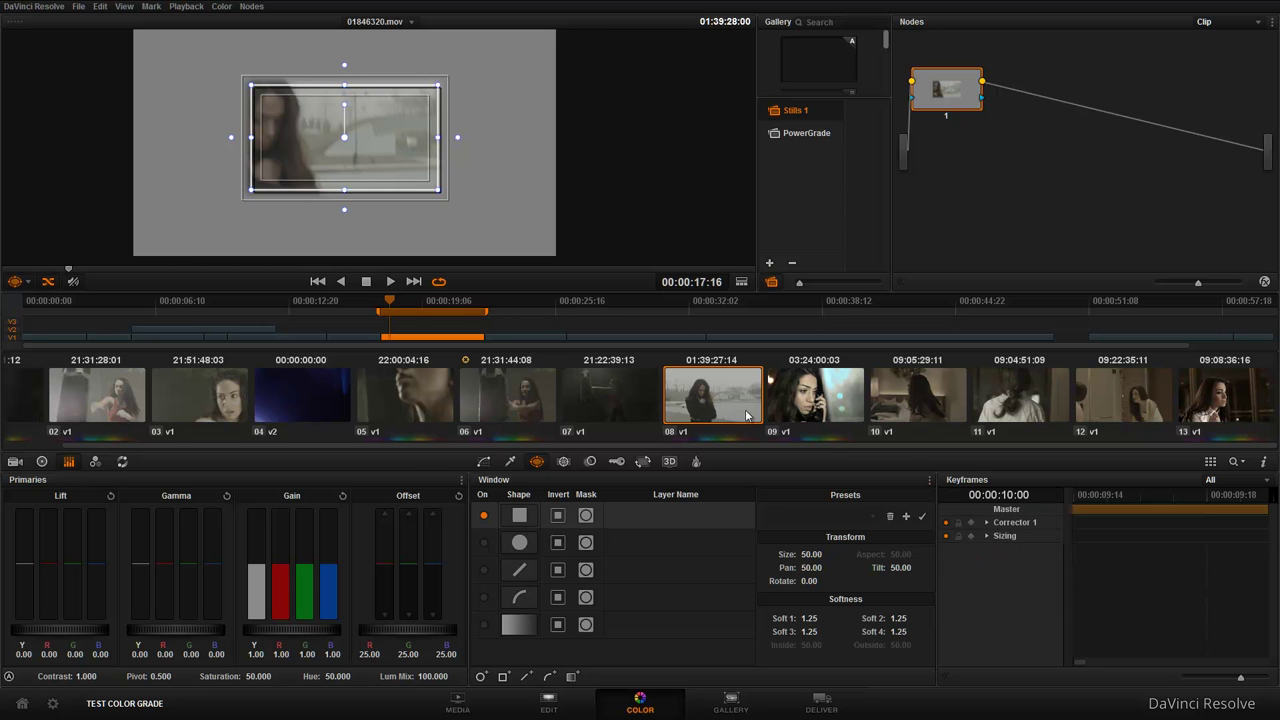
click(929, 481)
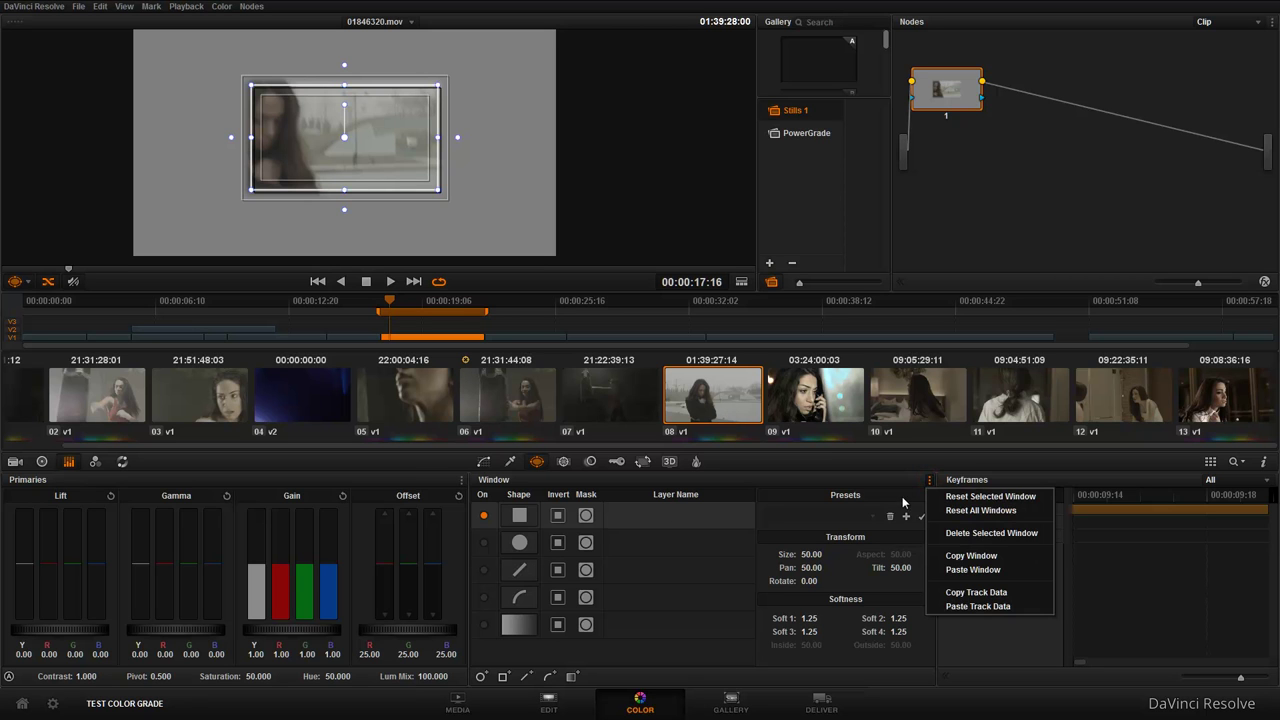
key(Escape)
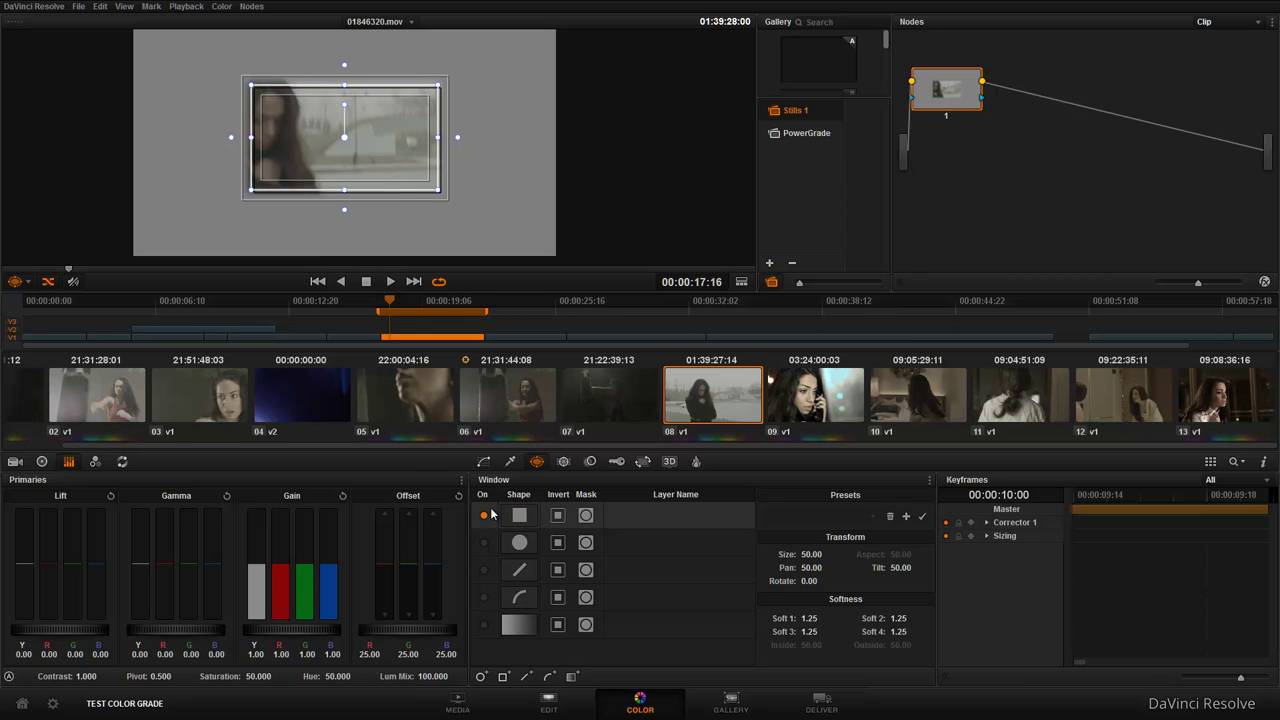
Reset the selected window and switch off the rectangular power window.
click(928, 481)
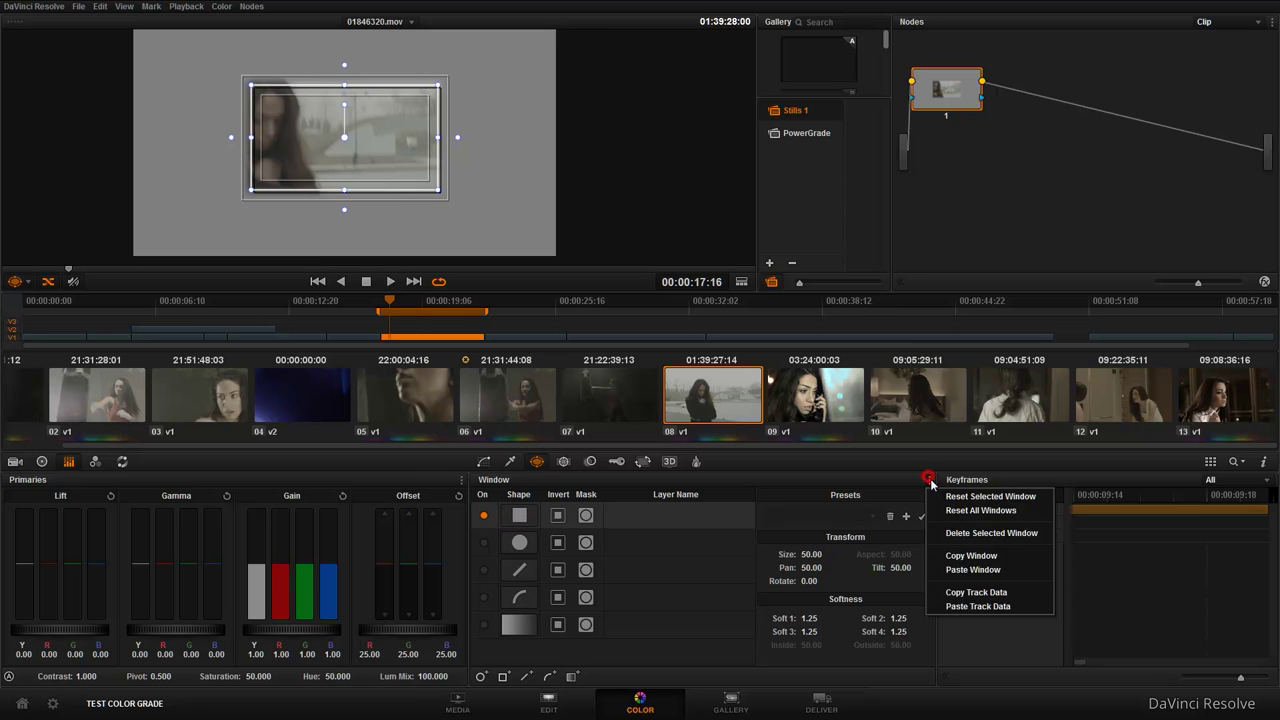
click(990, 497)
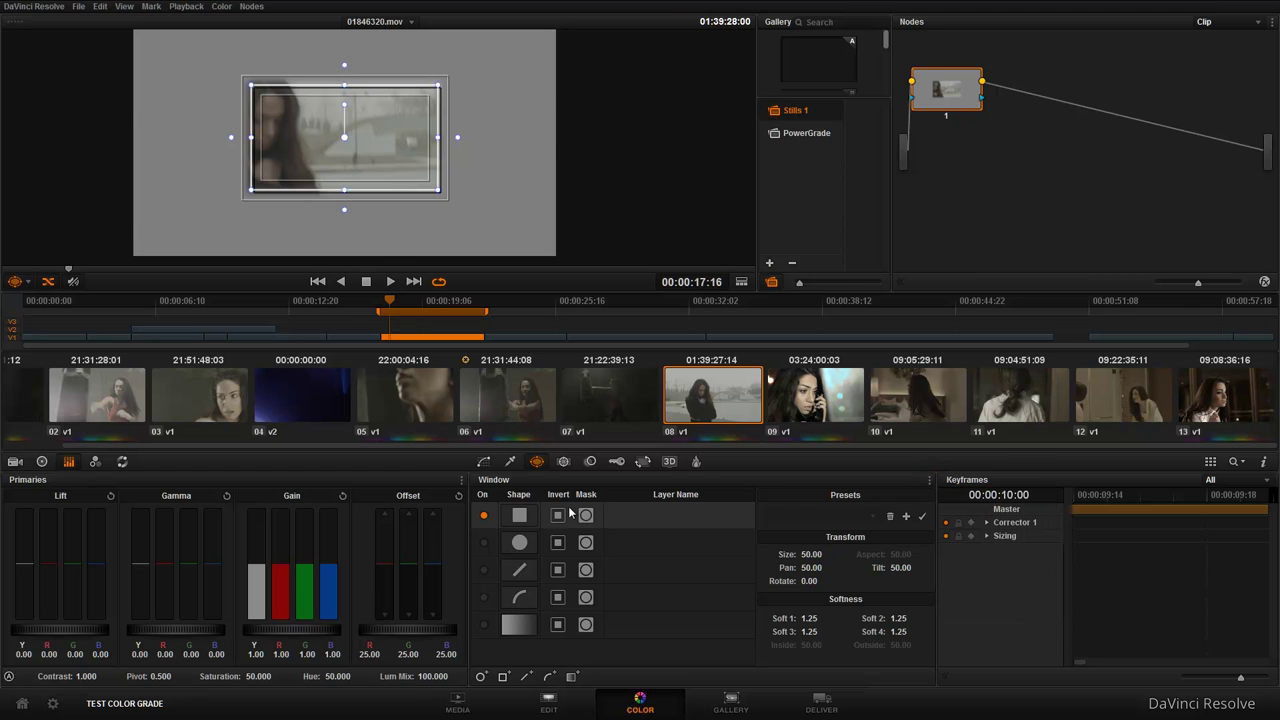
click(495, 516)
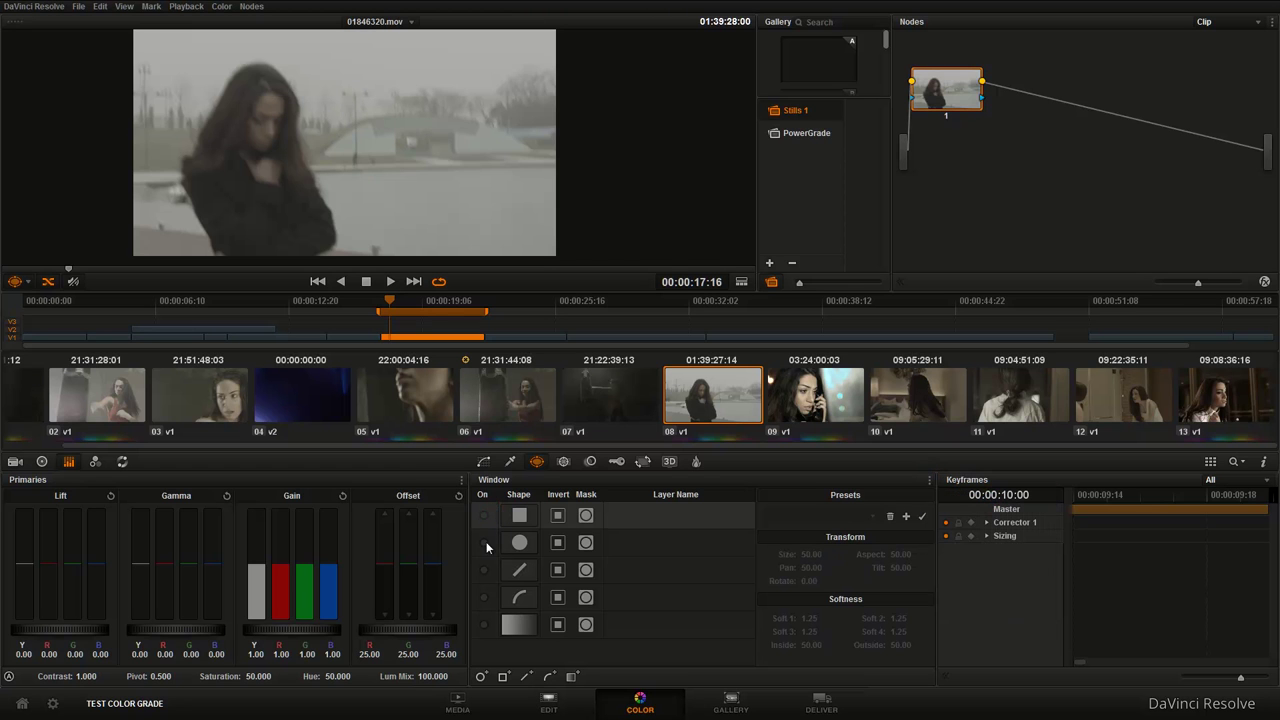
Move a circle window onto the woman's face, soften it, and reshape it into a narrow tilted oval.
click(484, 542)
drag(388, 170, 285, 164)
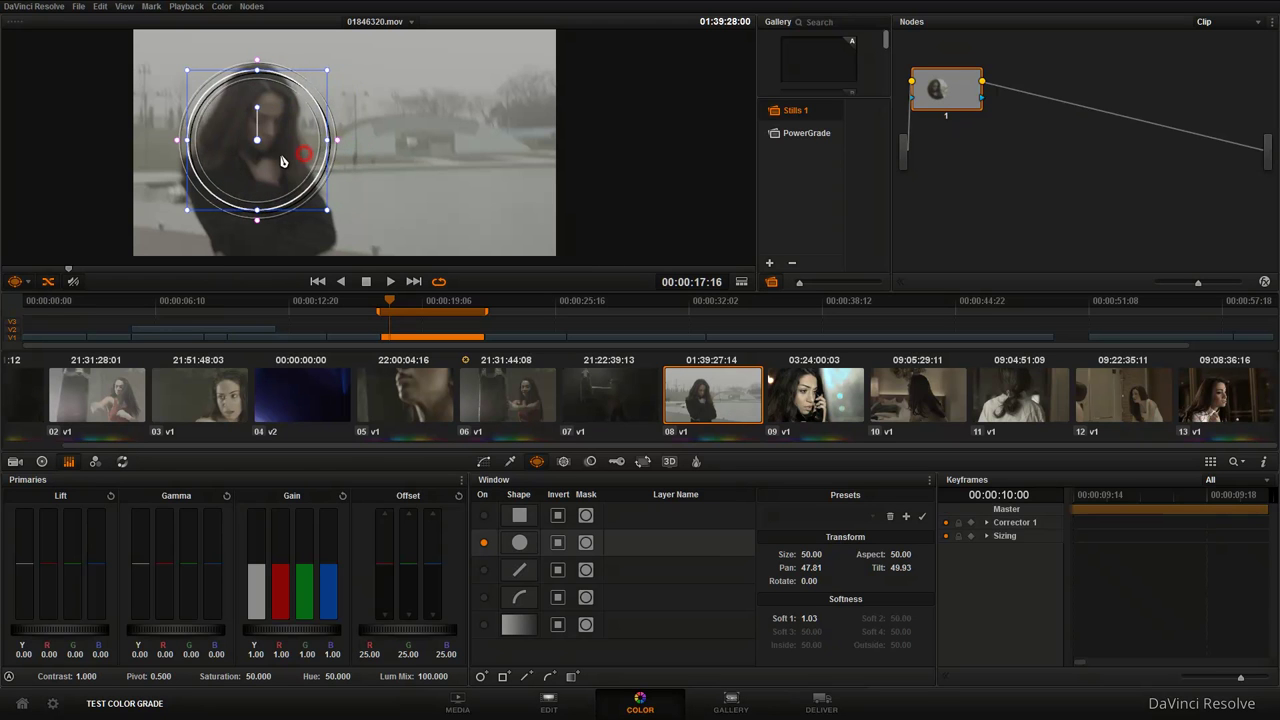
drag(255, 79, 270, 95)
drag(187, 140, 229, 148)
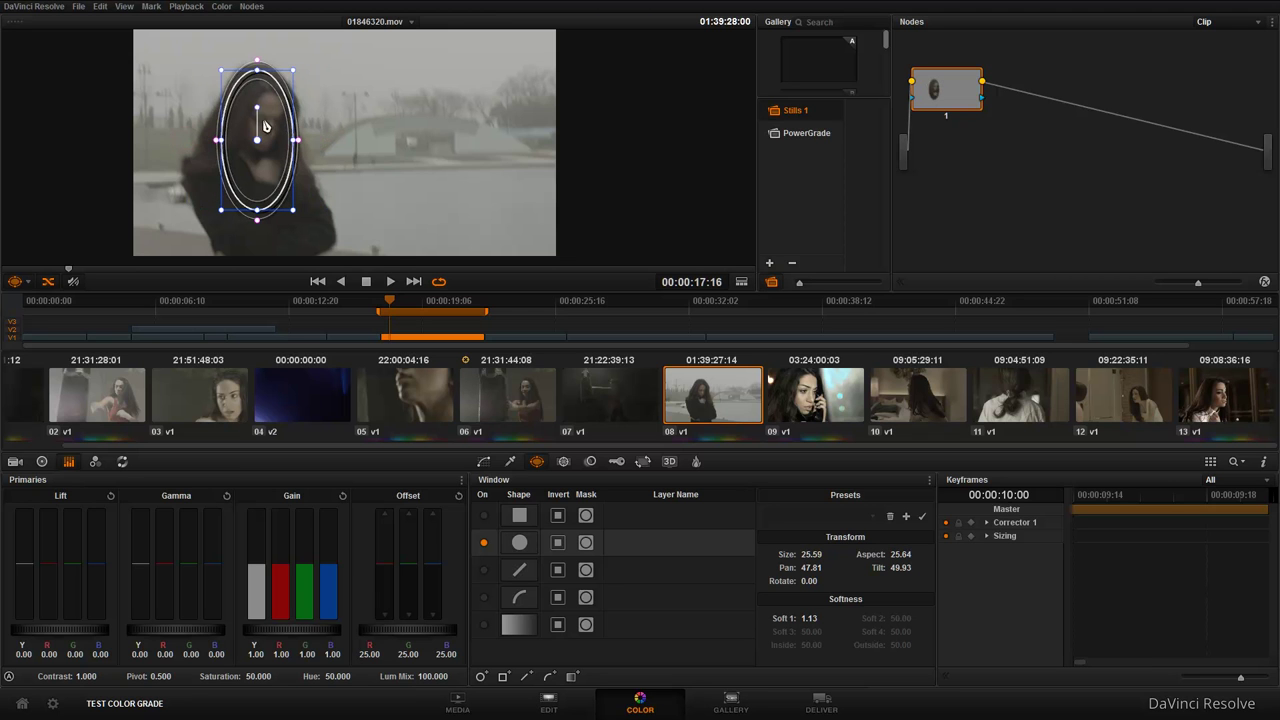
mouse_move(259, 76)
mouse_down()
mouse_move(257, 129)
mouse_move(253, 114)
mouse_up()
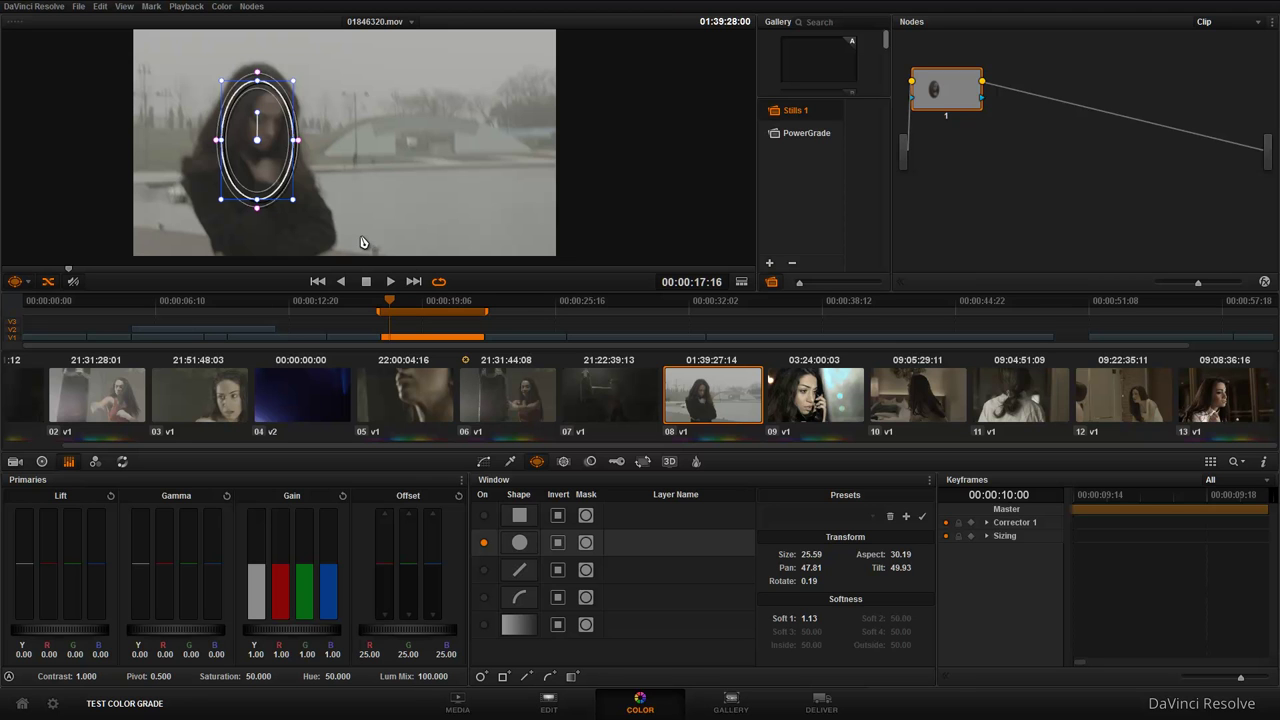
click(563, 462)
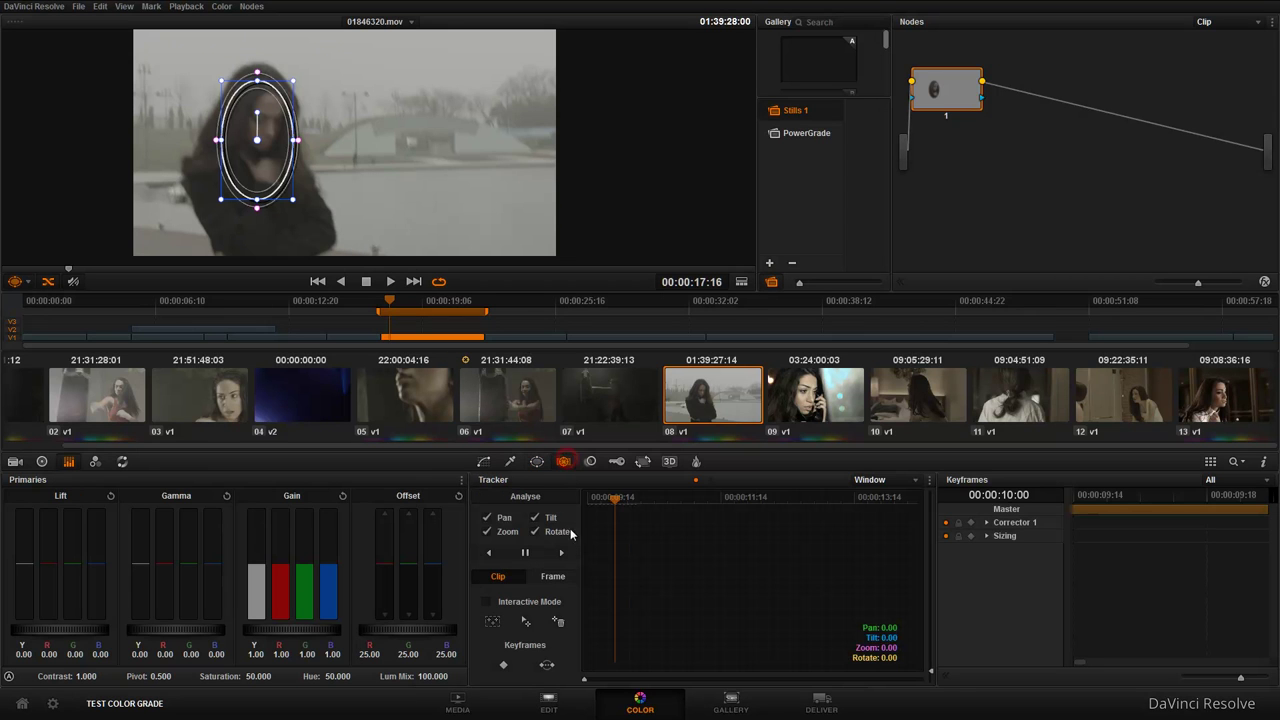
From an earlier frame, centre the oval on the face and track it forward.
drag(612, 497, 582, 499)
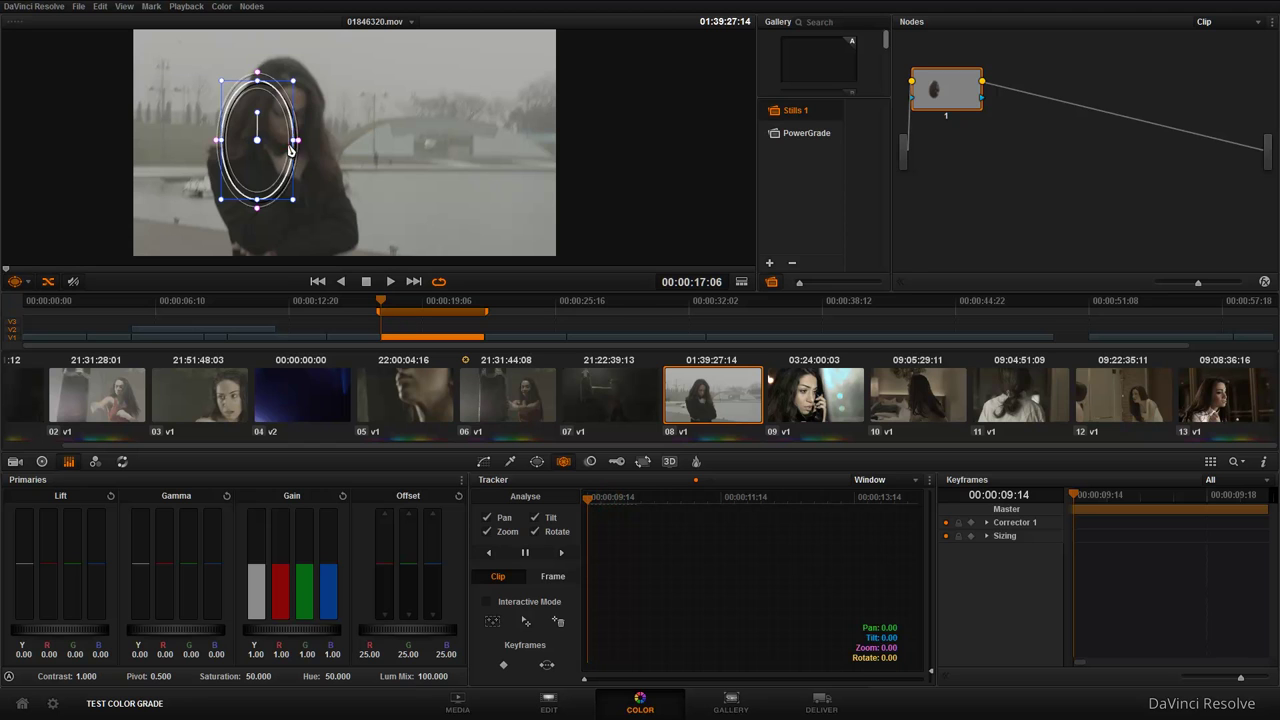
drag(278, 145, 302, 133)
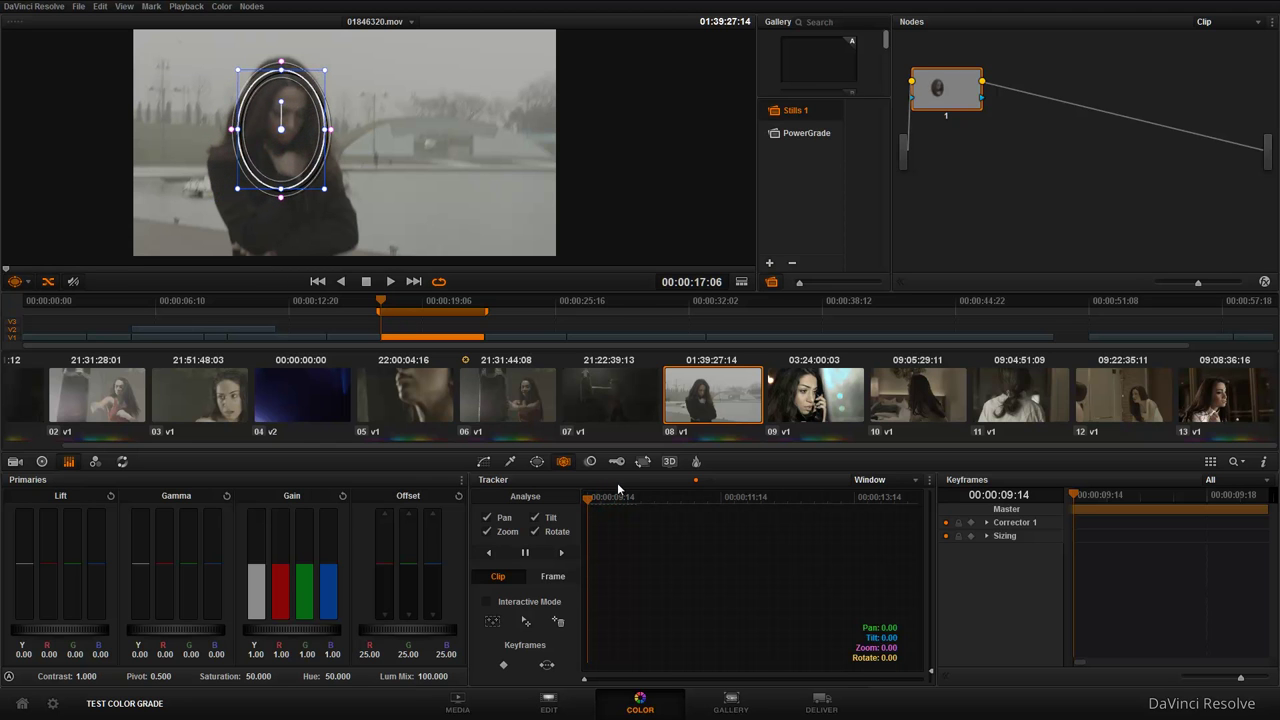
click(563, 554)
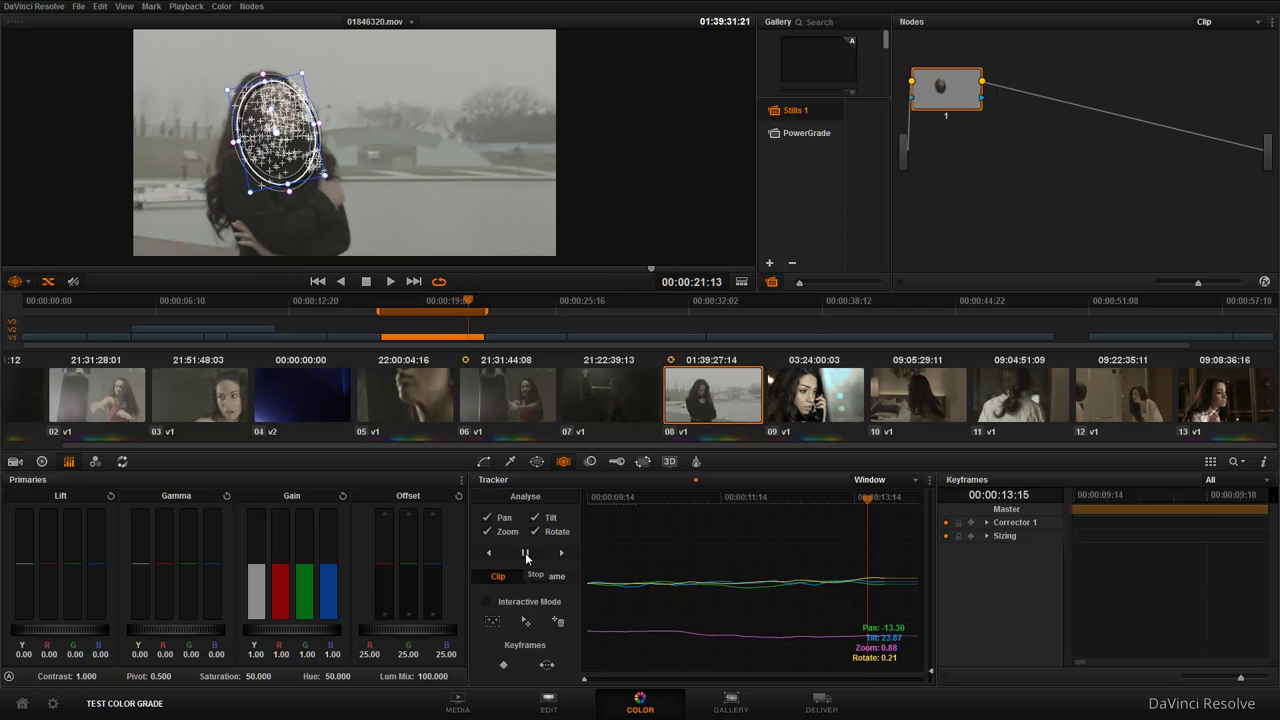
click(525, 552)
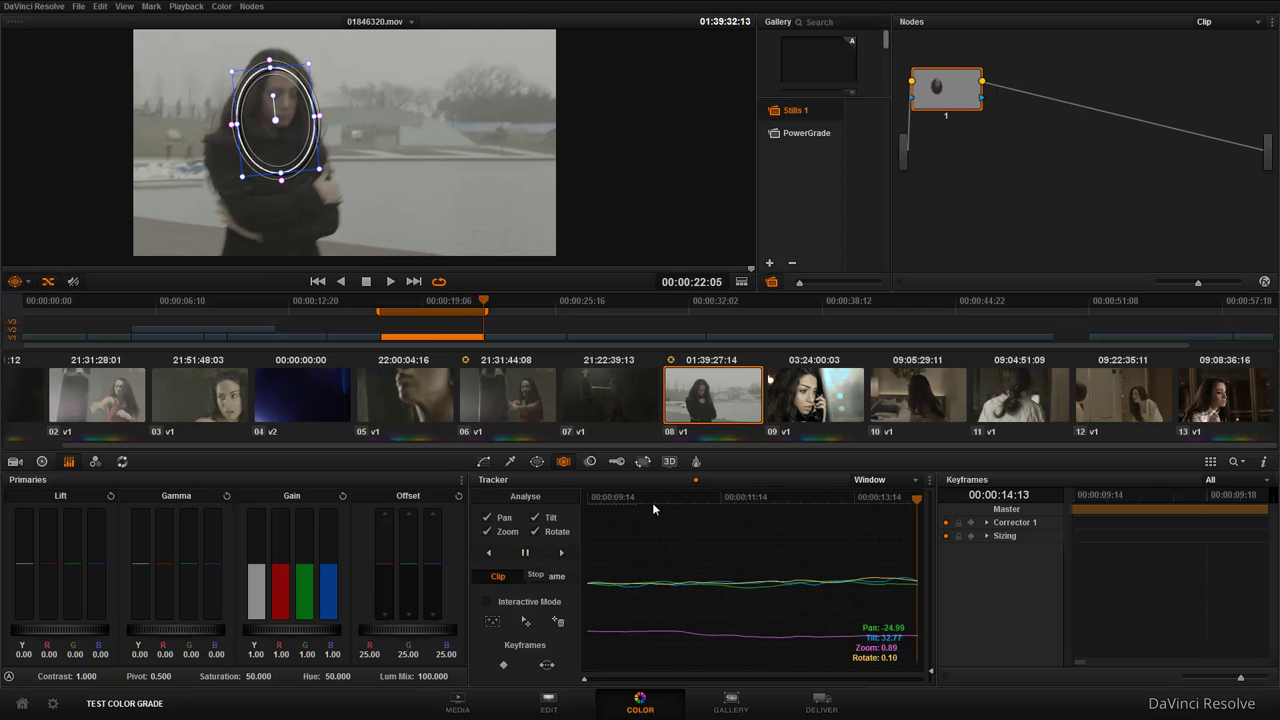
Return to the Window settings and play the clip back to check the tracking.
click(626, 497)
click(537, 461)
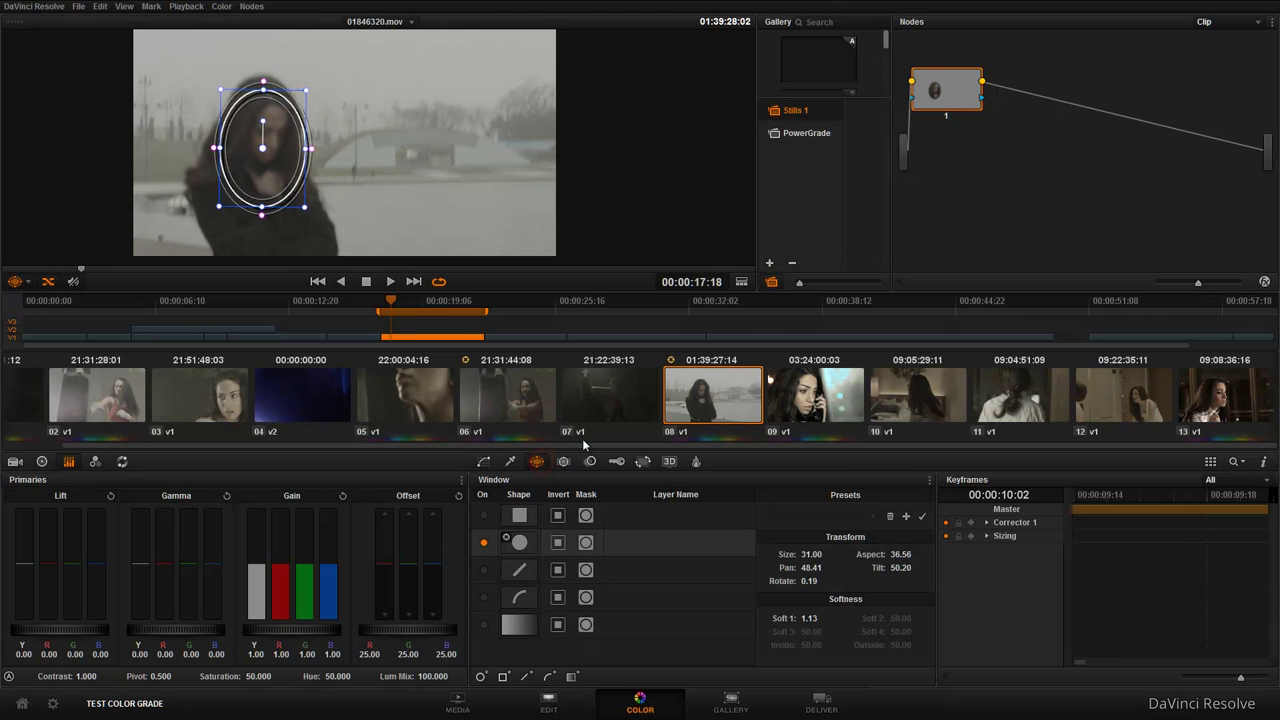
click(390, 281)
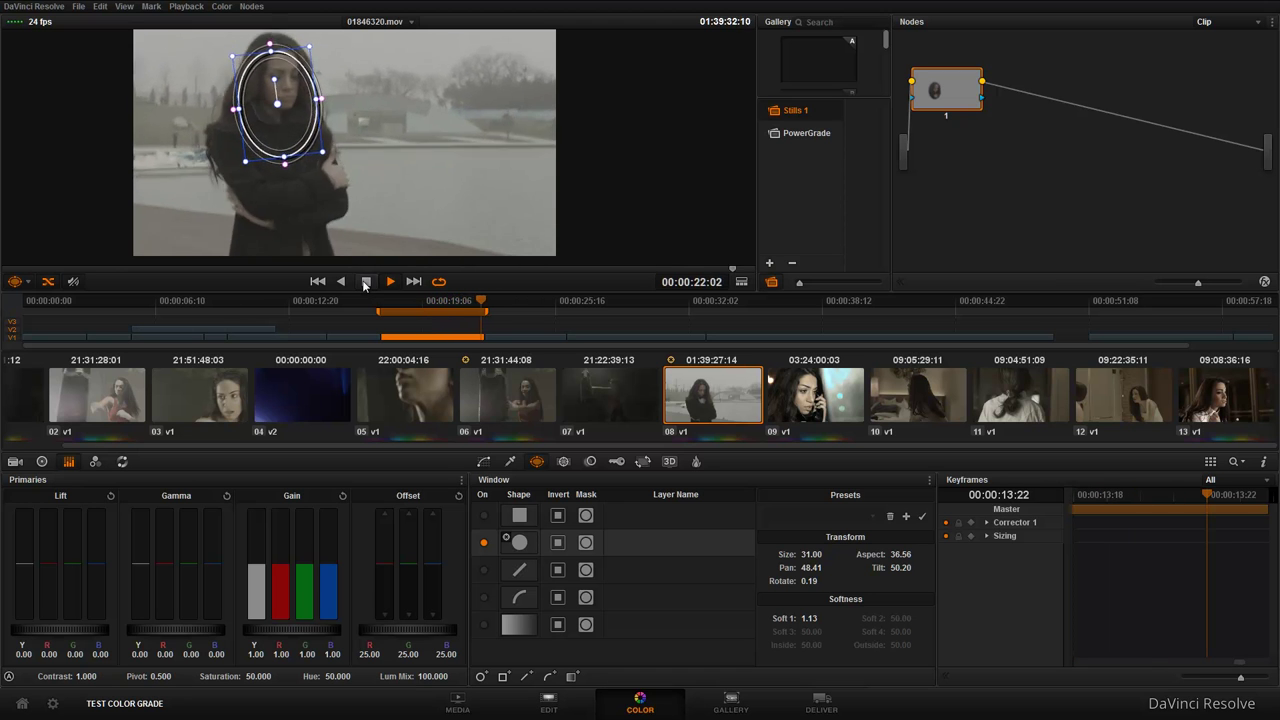
click(366, 282)
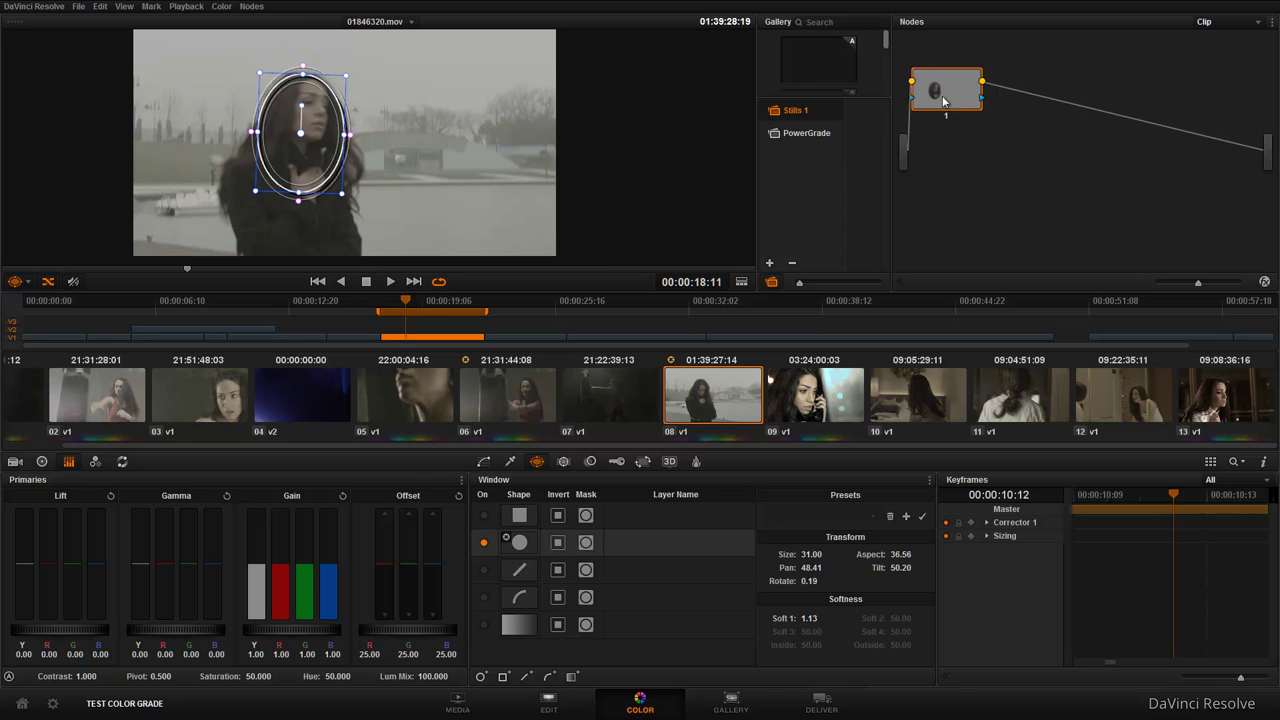
Grade the face oval with gamma pushed toward blue, saturation 100 and gain warmed toward red.
click(42, 462)
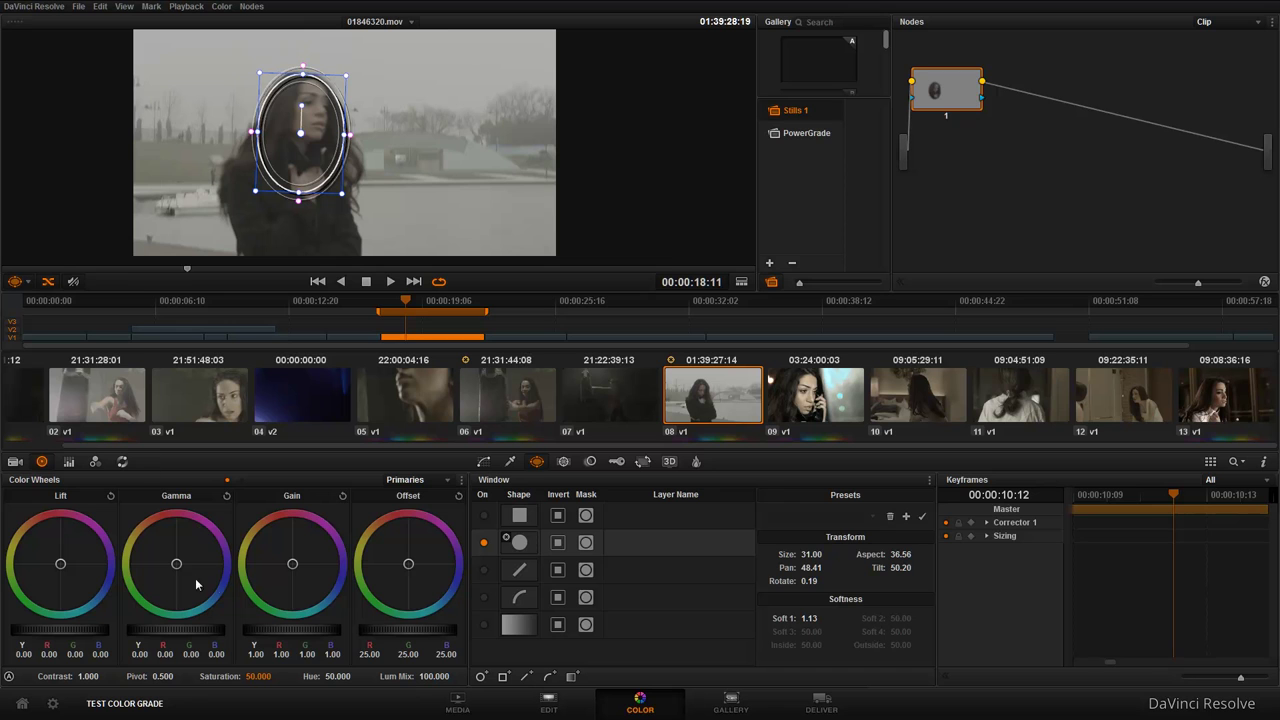
drag(178, 568, 220, 601)
drag(190, 573, 191, 572)
drag(252, 676, 268, 676)
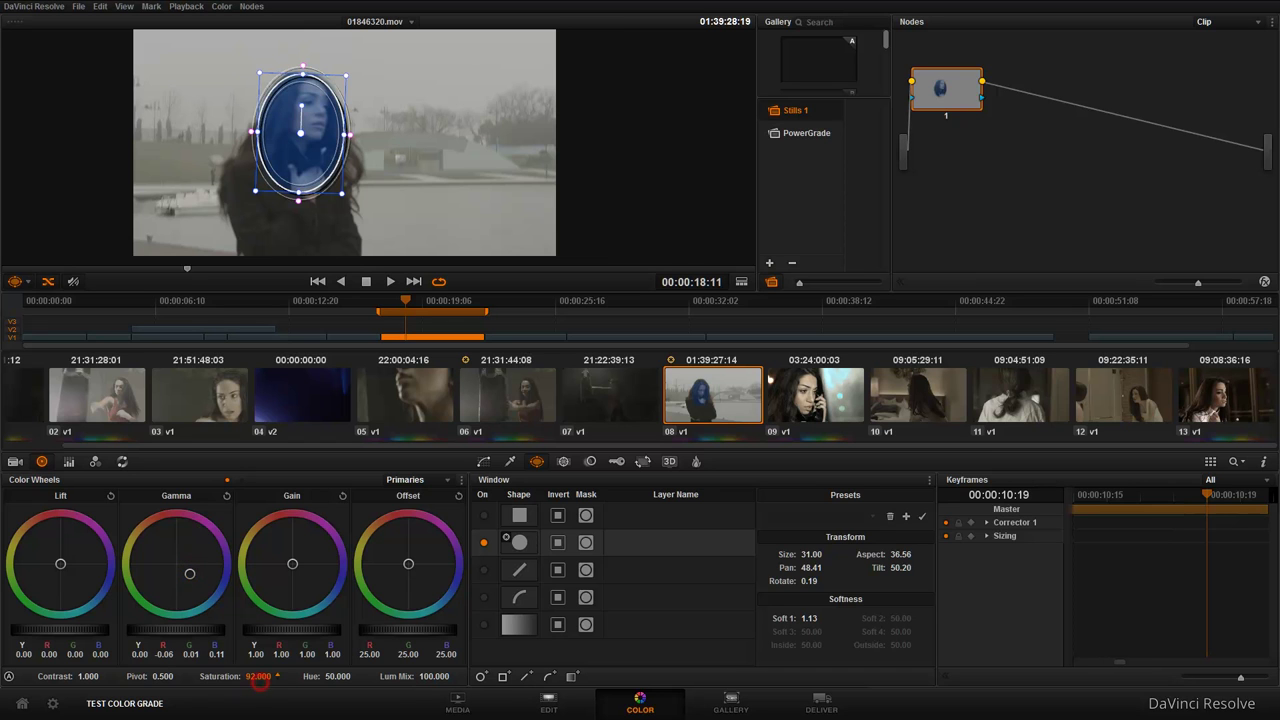
drag(280, 575, 273, 570)
Try inverting the window, turn inversion back off, review playback, then switch to clip 06.
click(560, 541)
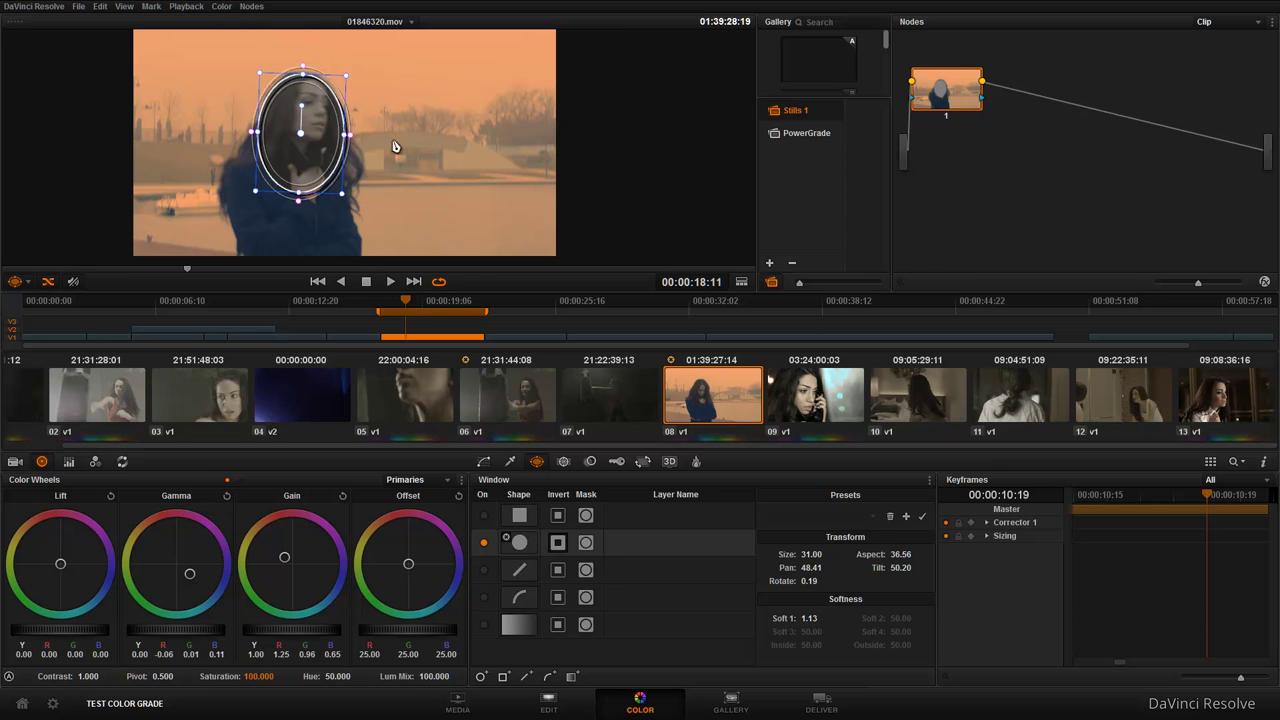
click(557, 542)
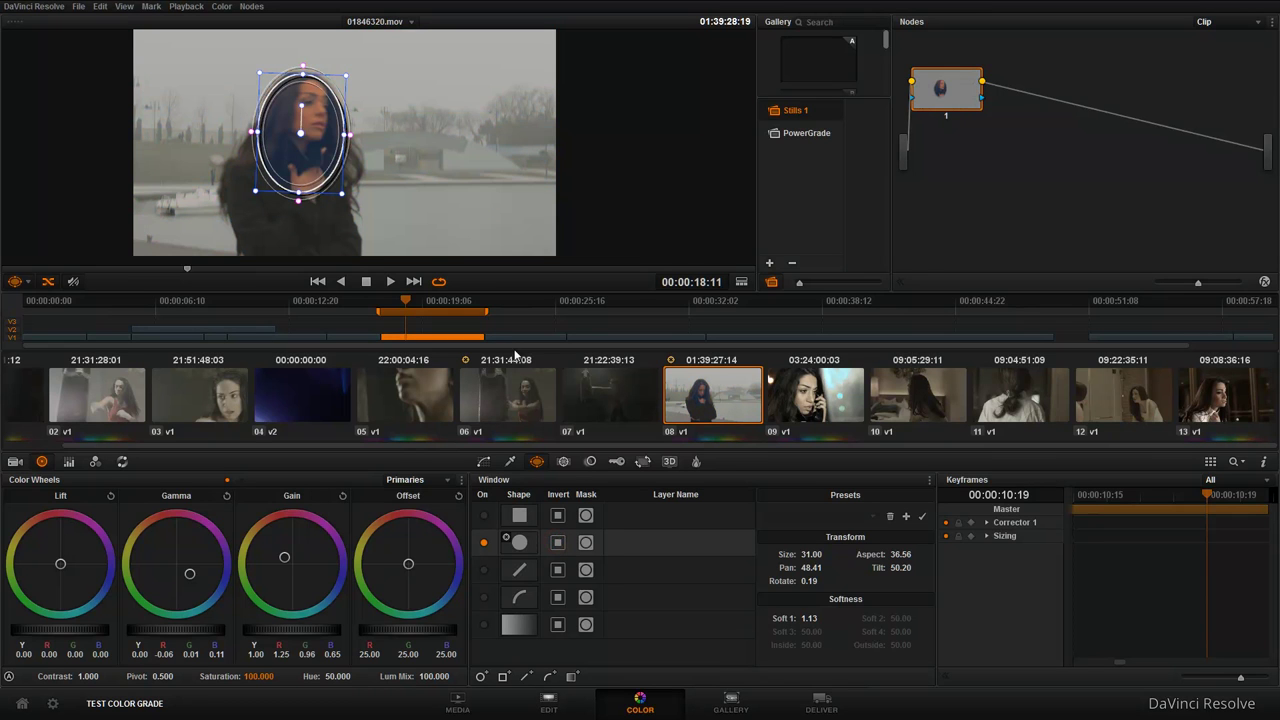
click(390, 281)
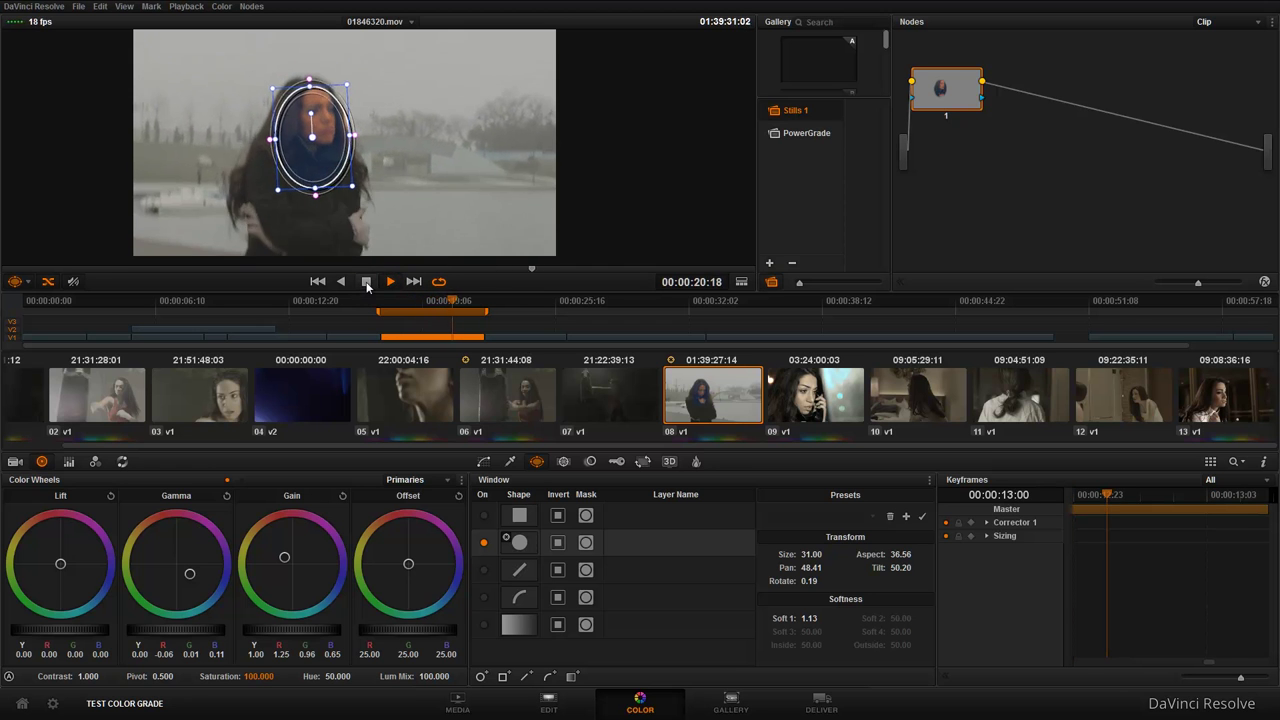
click(367, 282)
key(j)
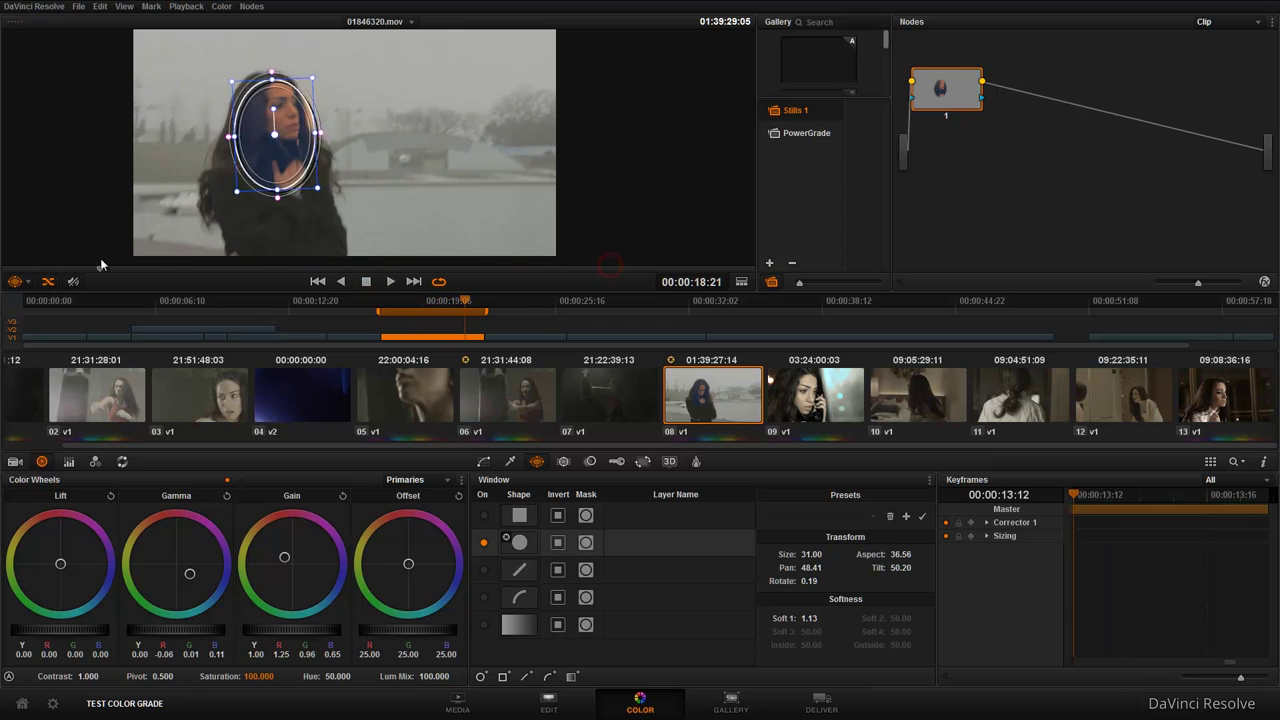
key(k)
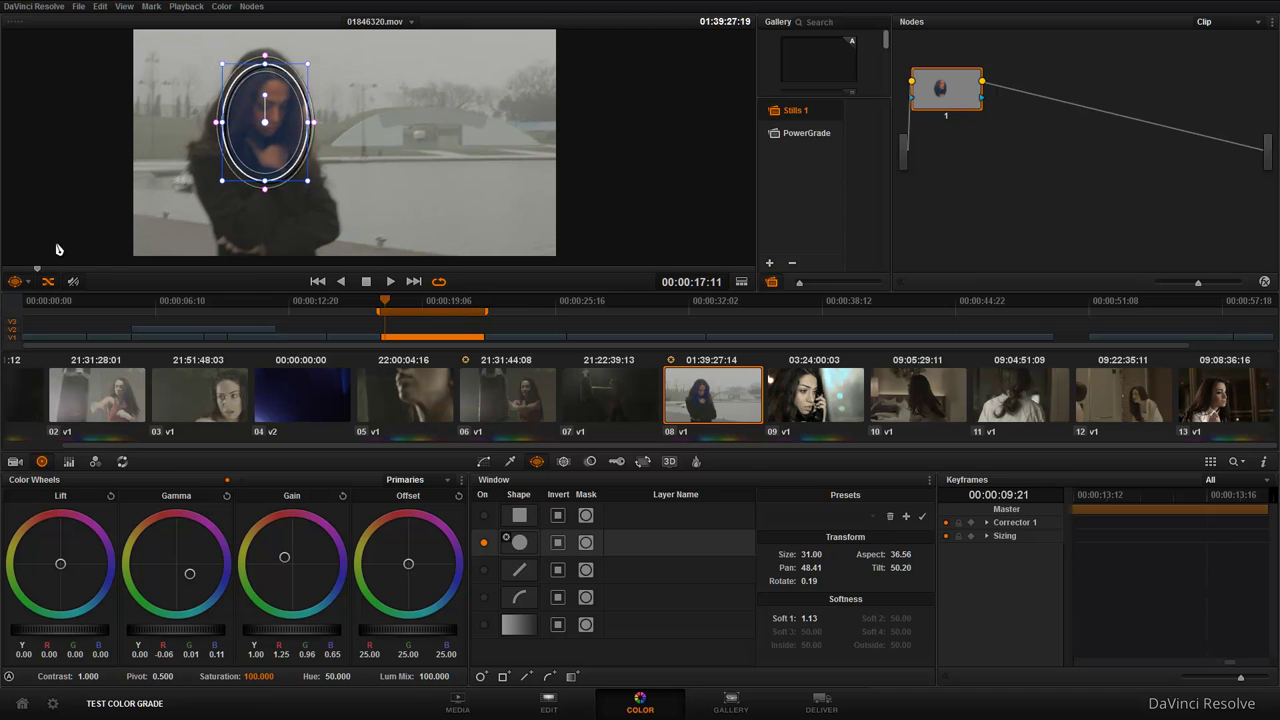
key(Left)
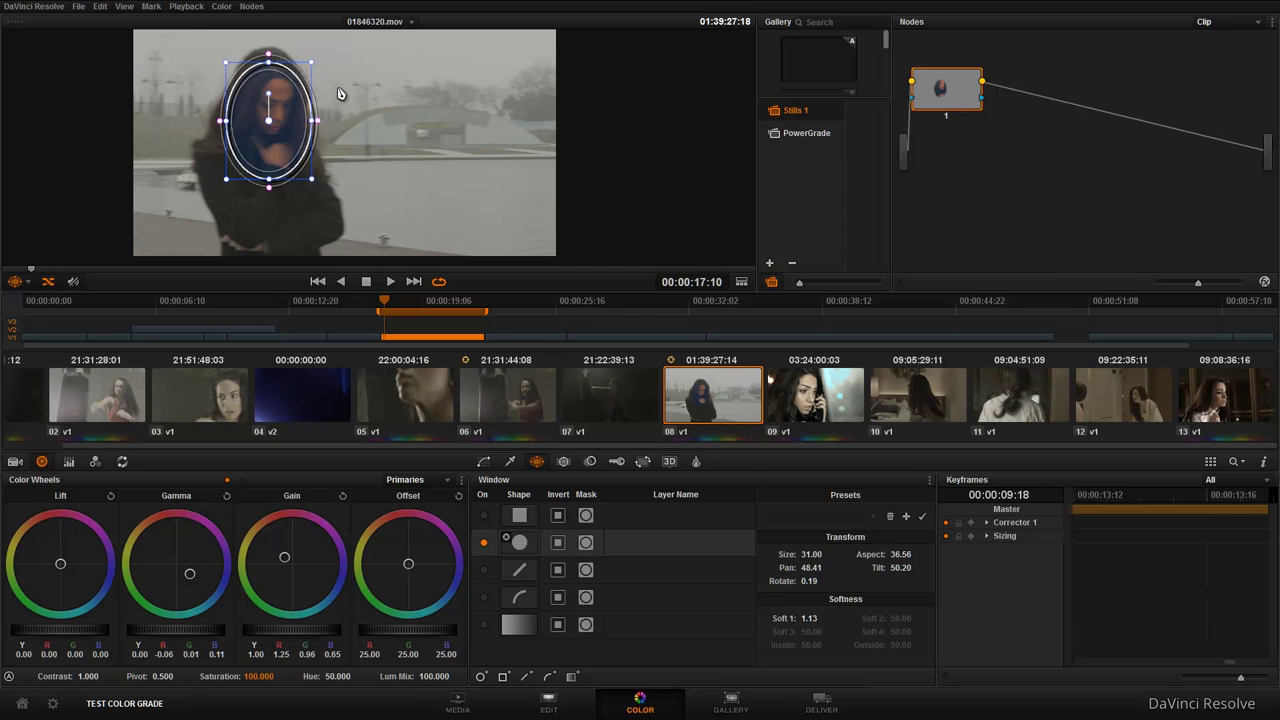
click(516, 405)
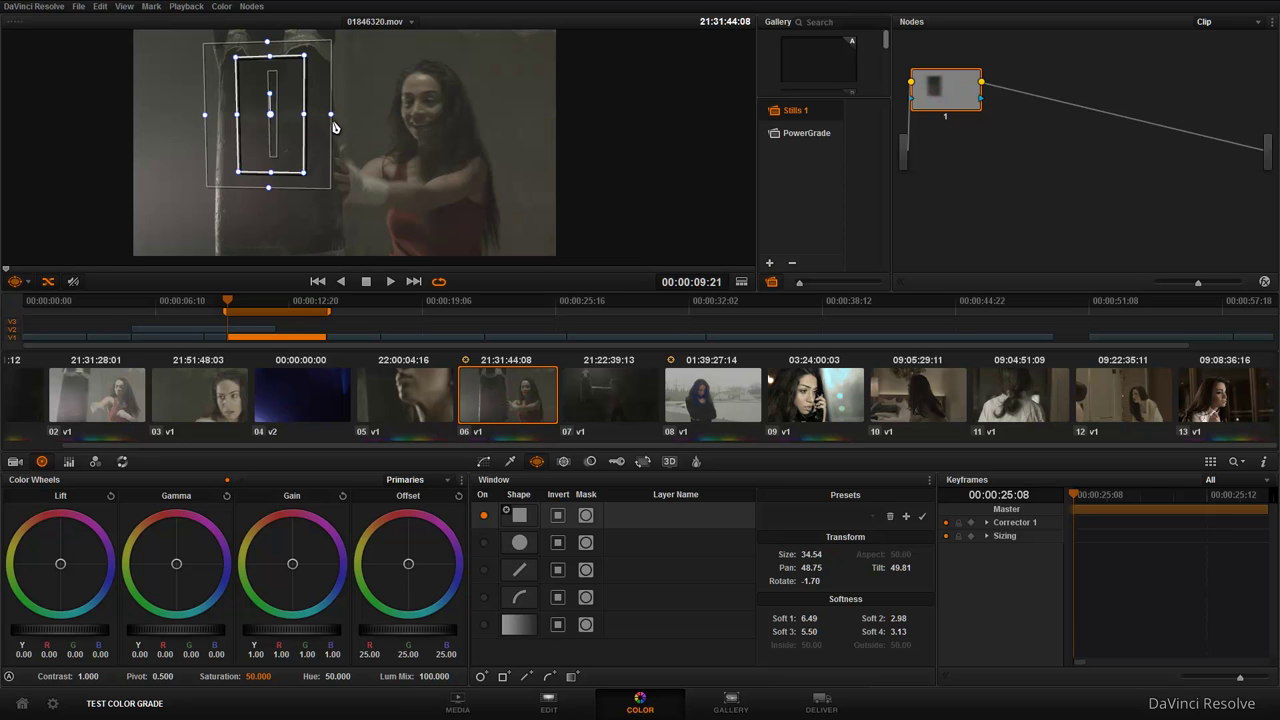
Using highlight mode, tighten the bag window's softness and resize it, moving it up.
key(shift+h)
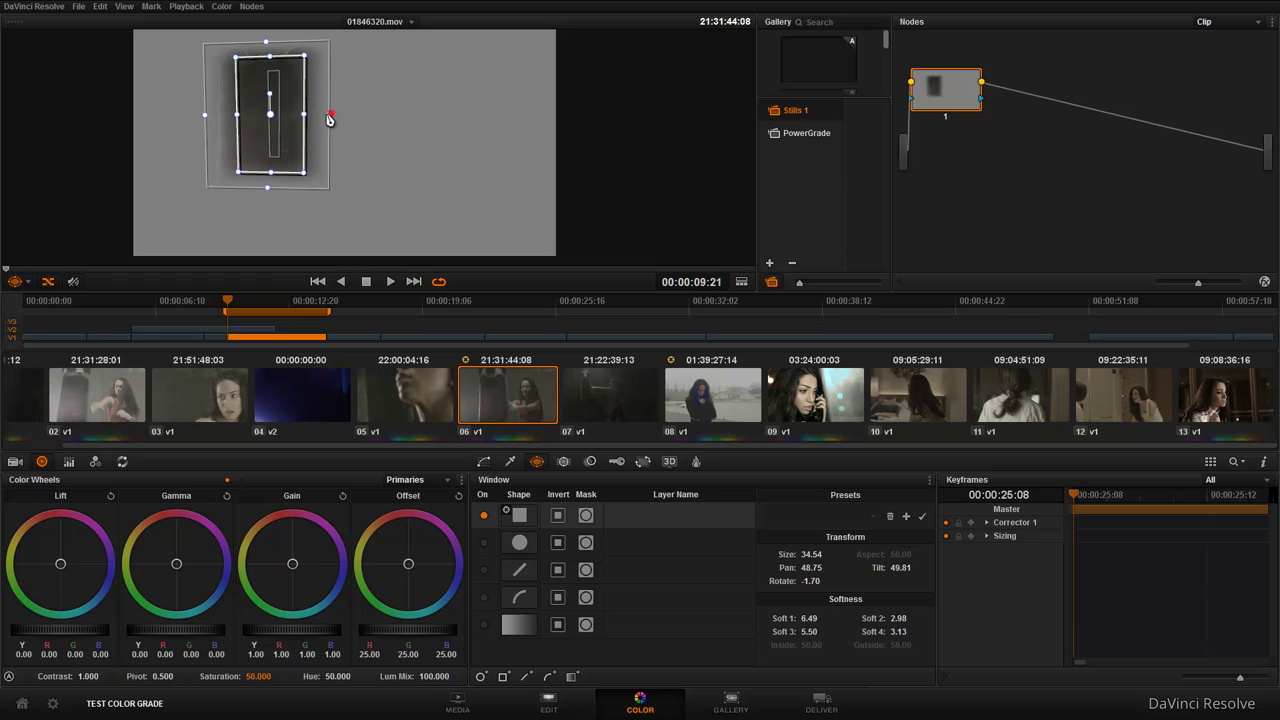
drag(330, 117, 312, 117)
drag(205, 115, 230, 119)
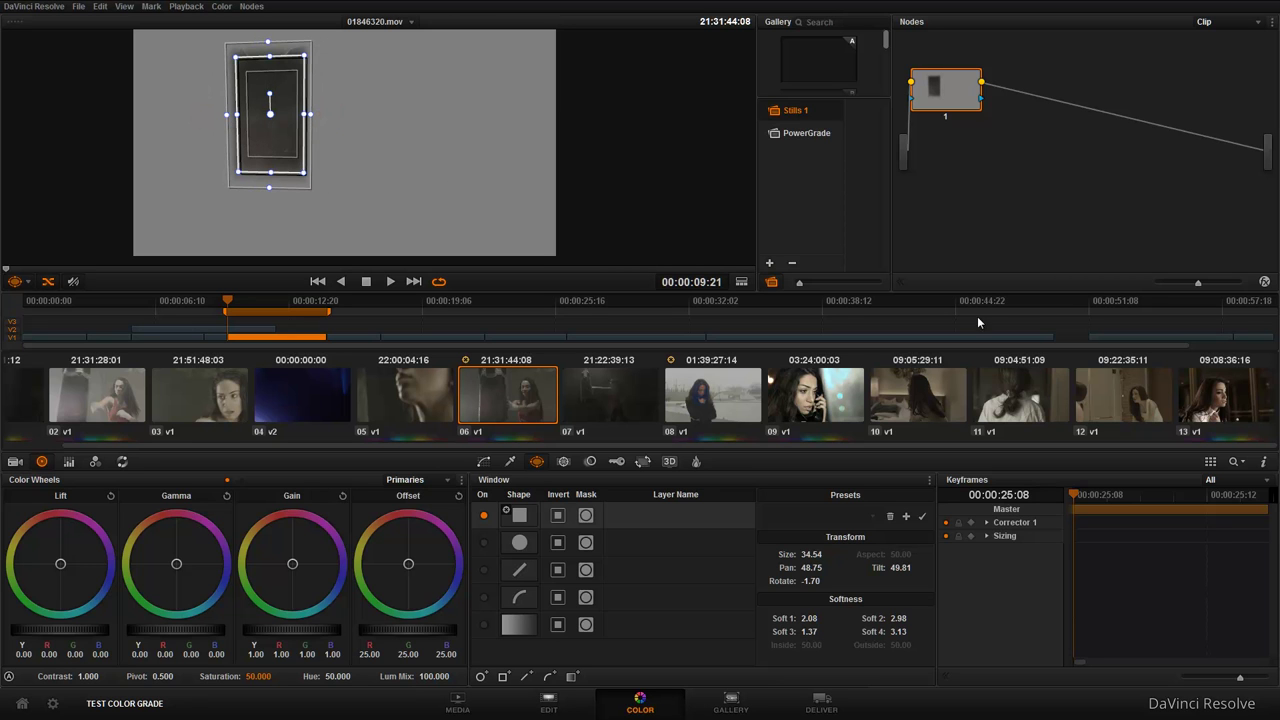
key(shift+h)
drag(307, 118, 318, 118)
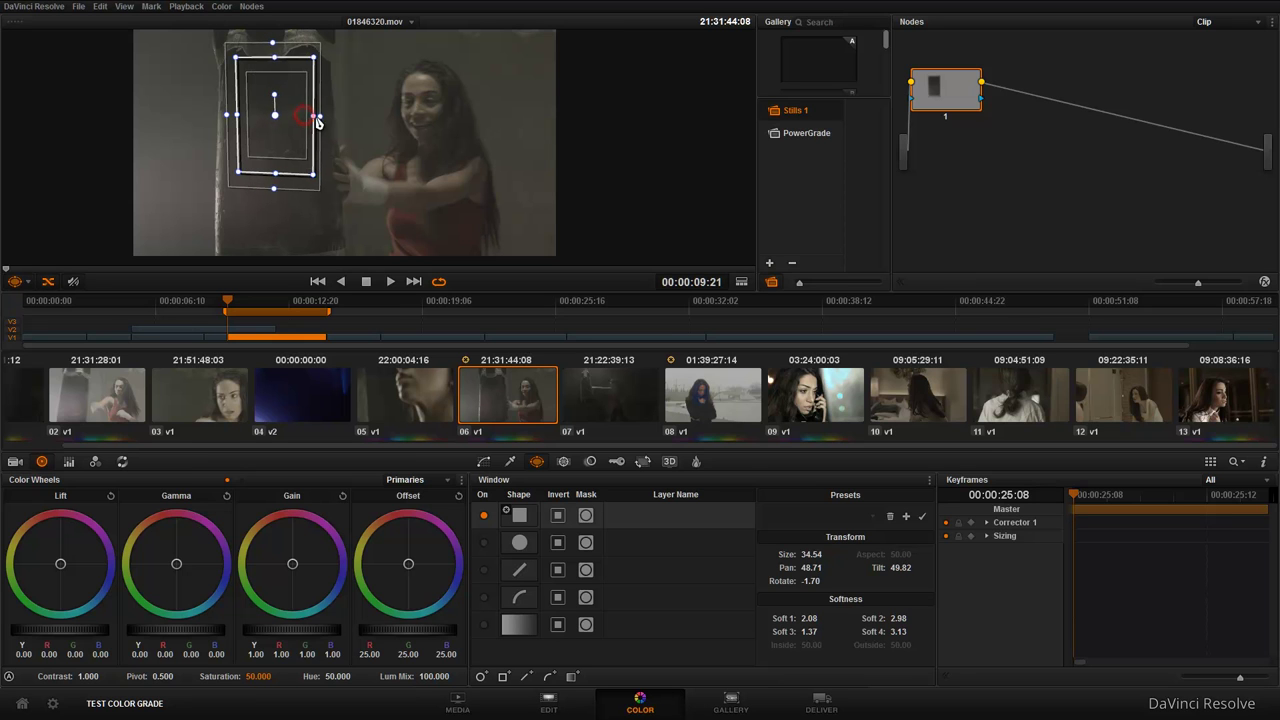
drag(238, 118, 233, 117)
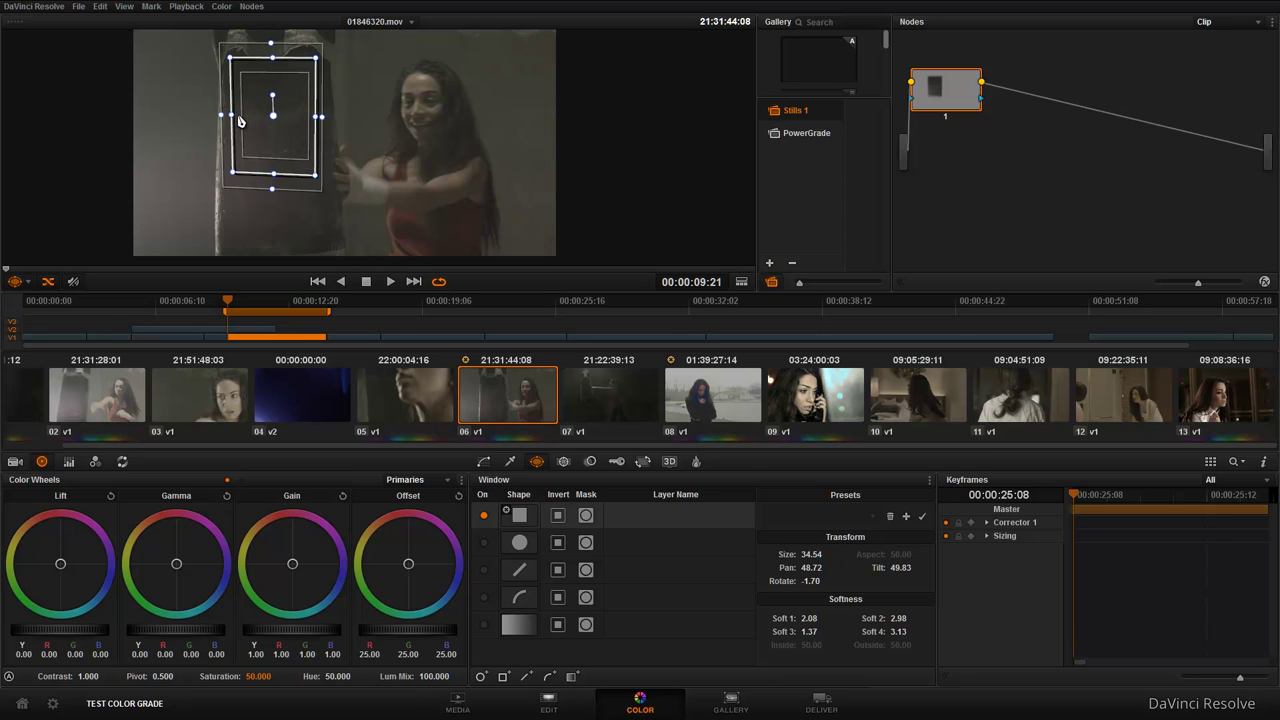
drag(278, 178, 284, 142)
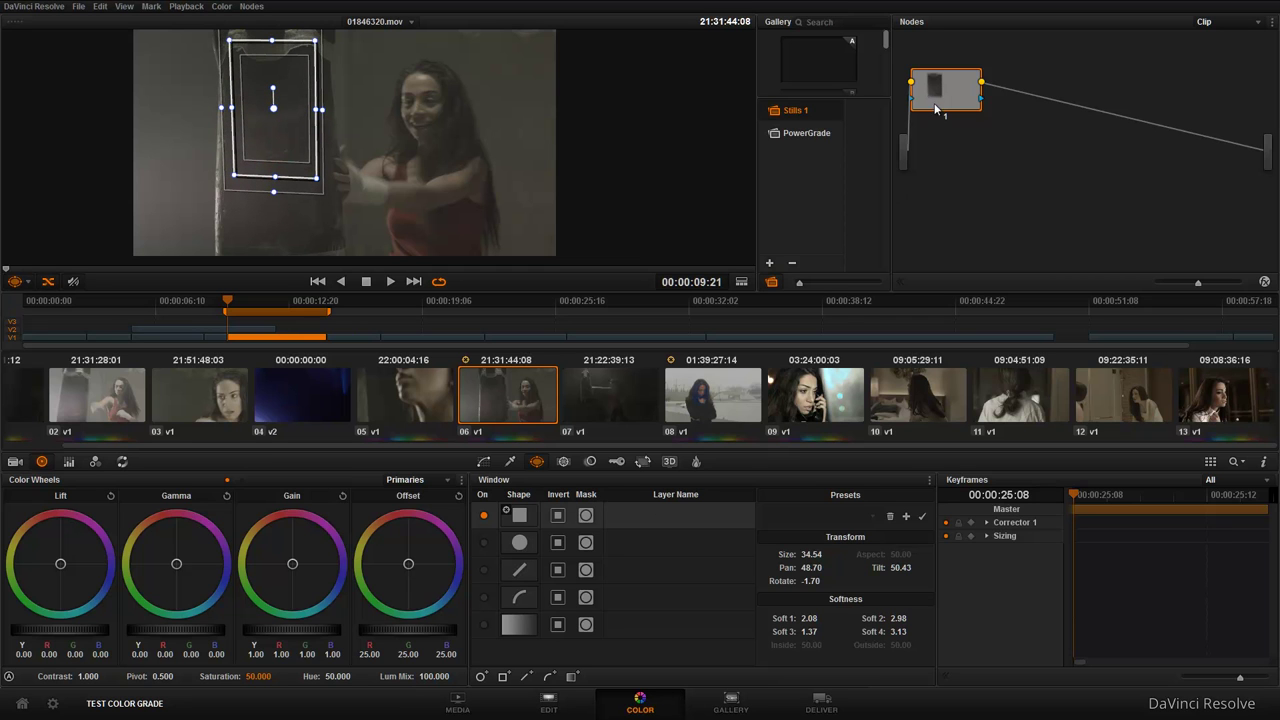
Track the rectangular window forward through the clip in the Tracker.
click(561, 463)
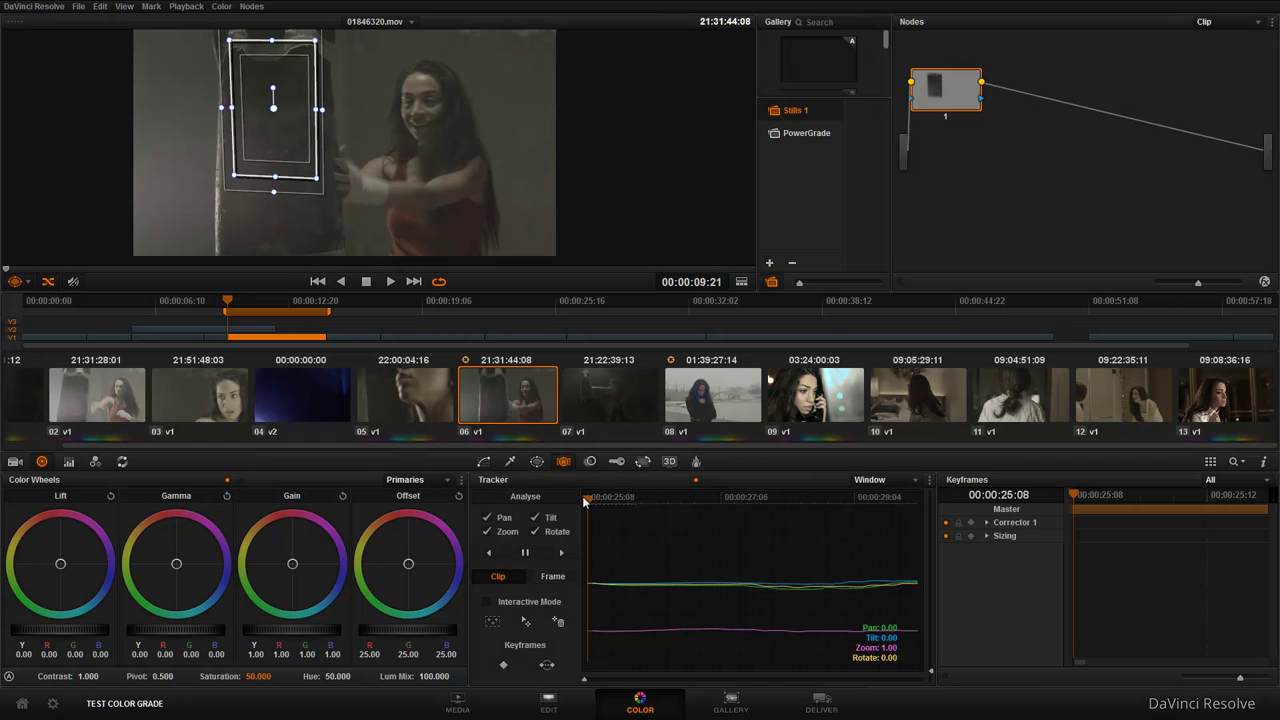
click(562, 553)
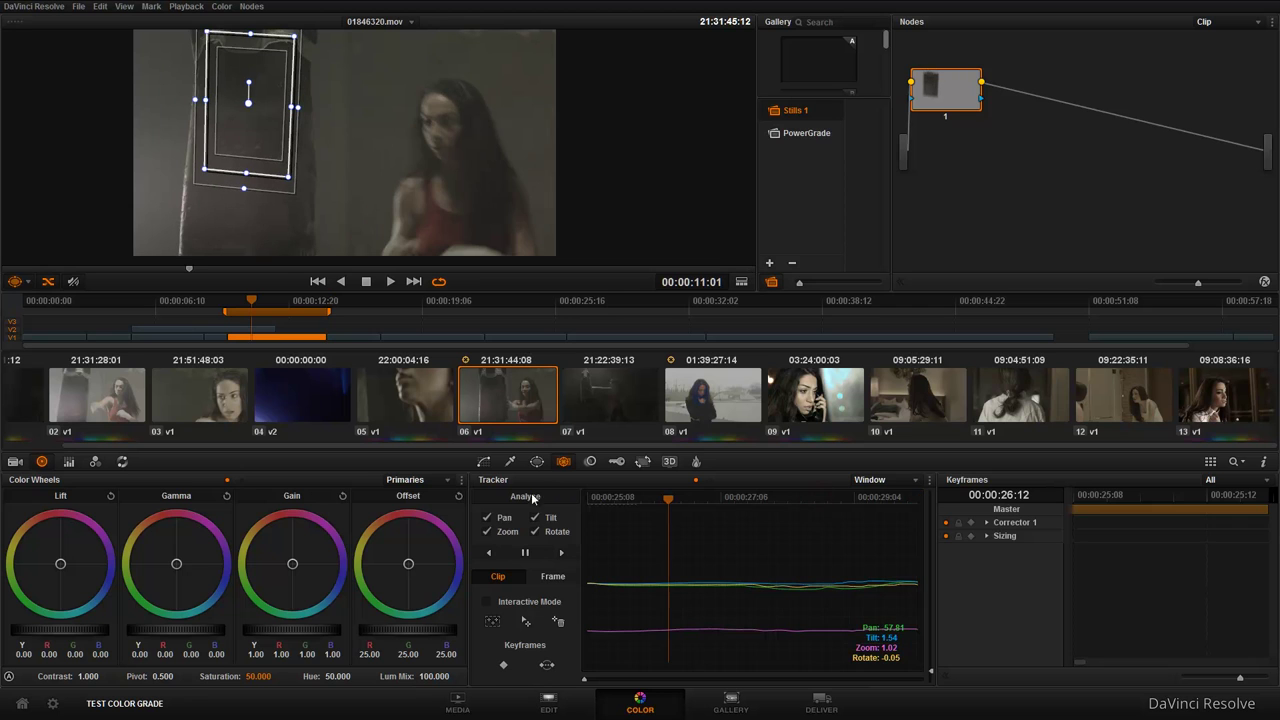
click(537, 461)
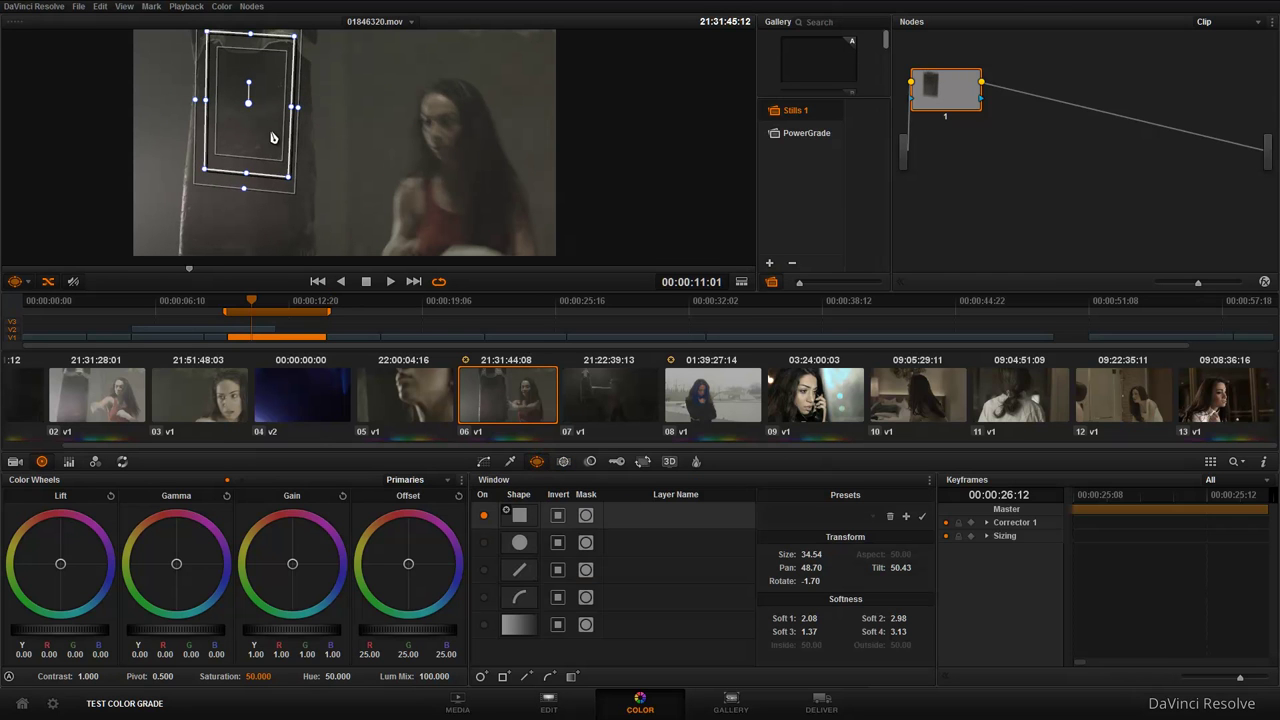
Extend the punching-bag window taller at the bottom and wider on both sides.
drag(245, 178, 246, 251)
drag(207, 137, 200, 134)
drag(294, 146, 307, 143)
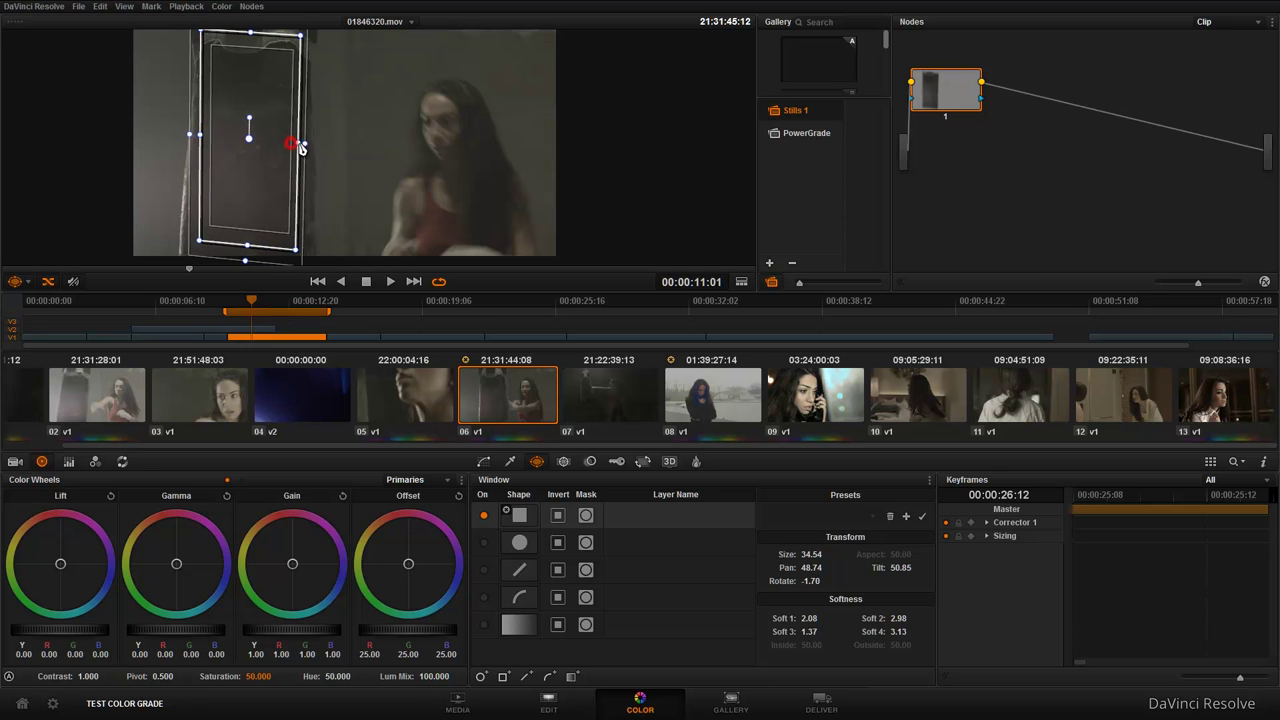
Grade the window with lift -0.07, gamma 0.02 and gain 1.20.
drag(73, 626, 65, 627)
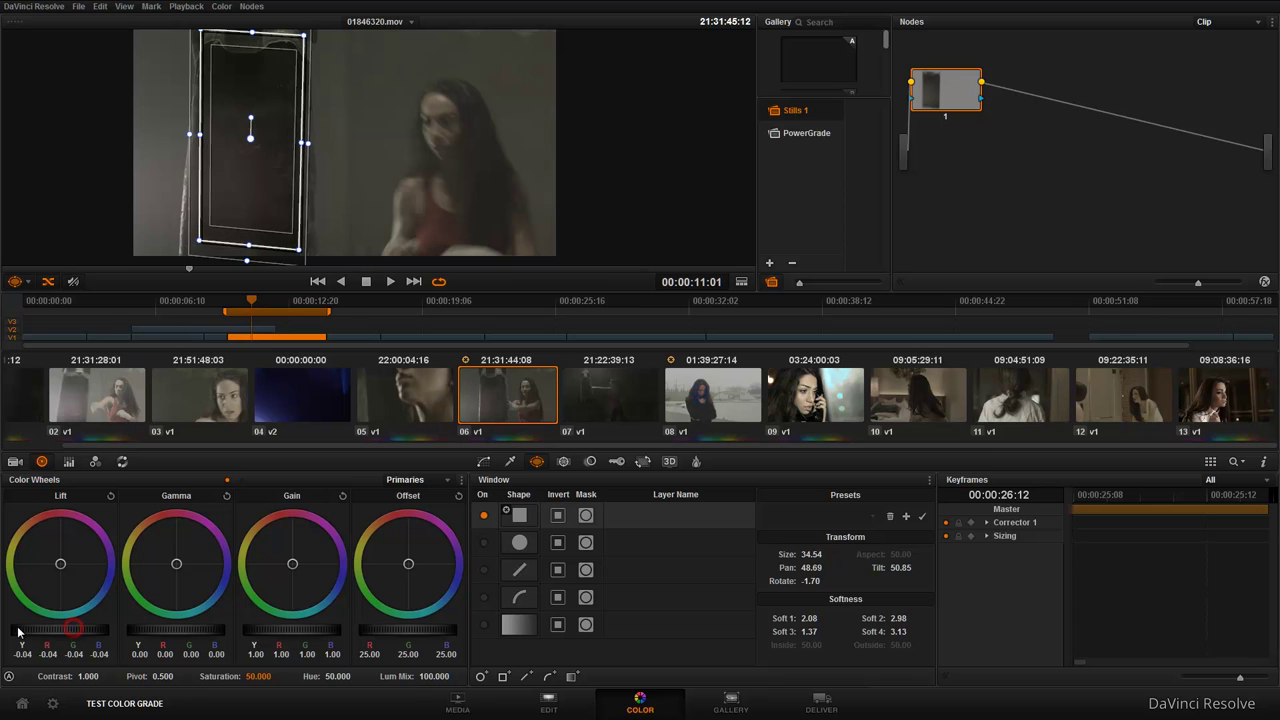
drag(285, 629, 305, 629)
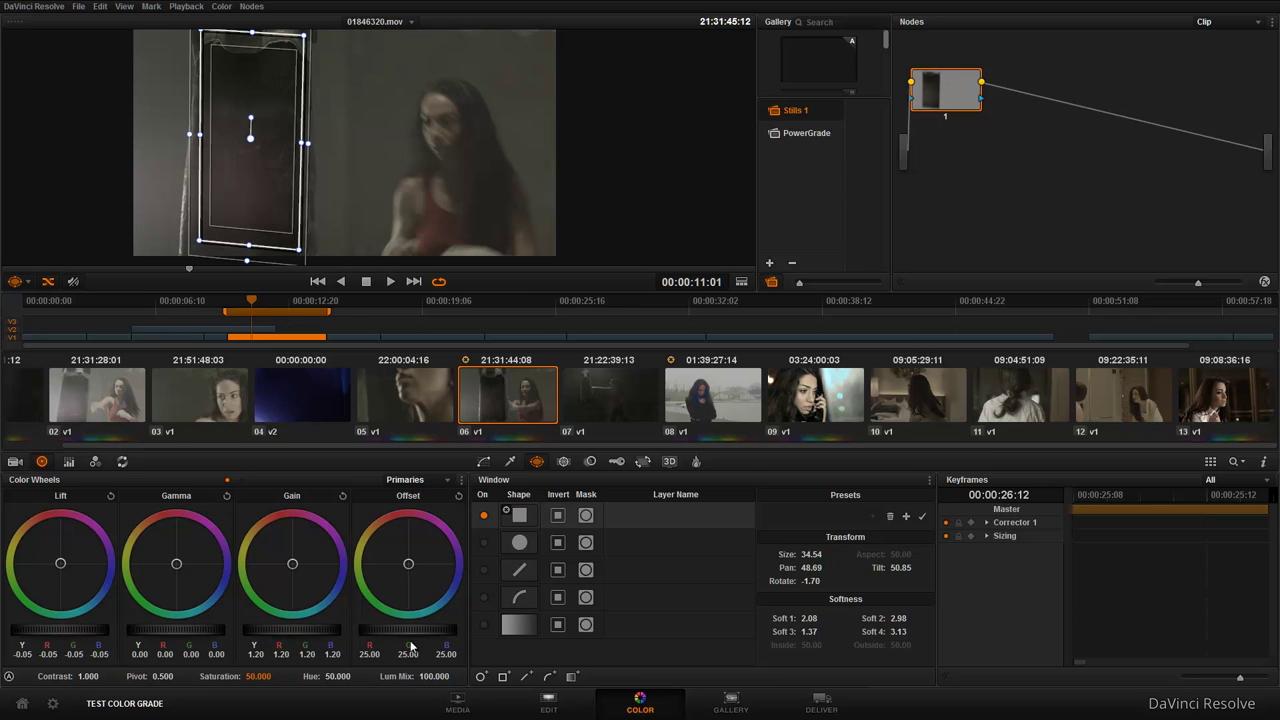
drag(173, 632, 180, 631)
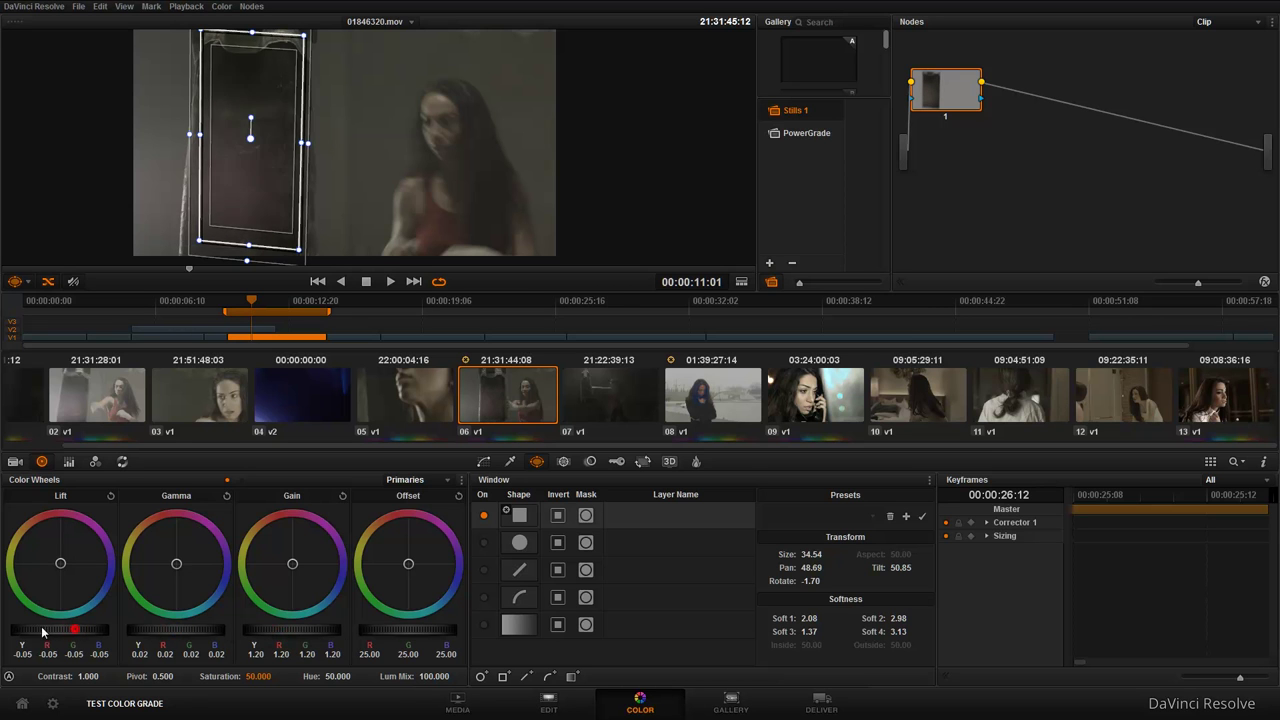
drag(42, 630, 36, 630)
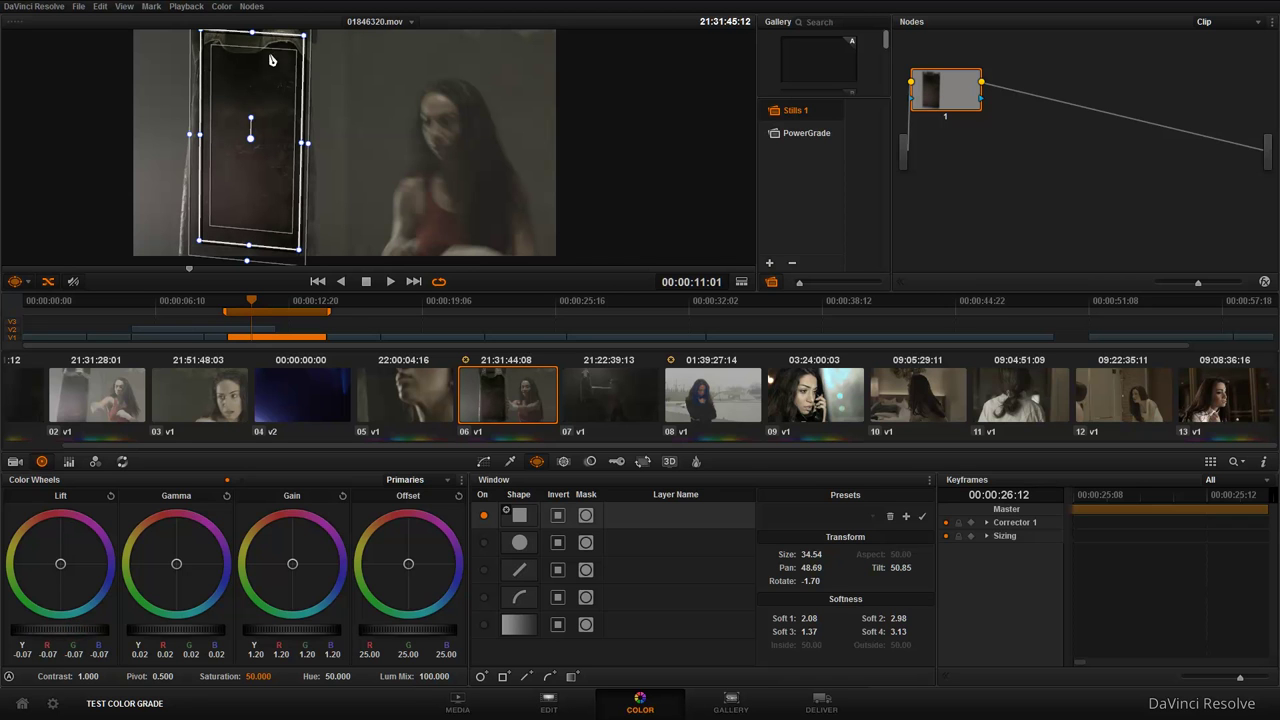
Widen the window and soften its left, right and bottom edges, then hide the viewer outline.
drag(308, 146, 316, 146)
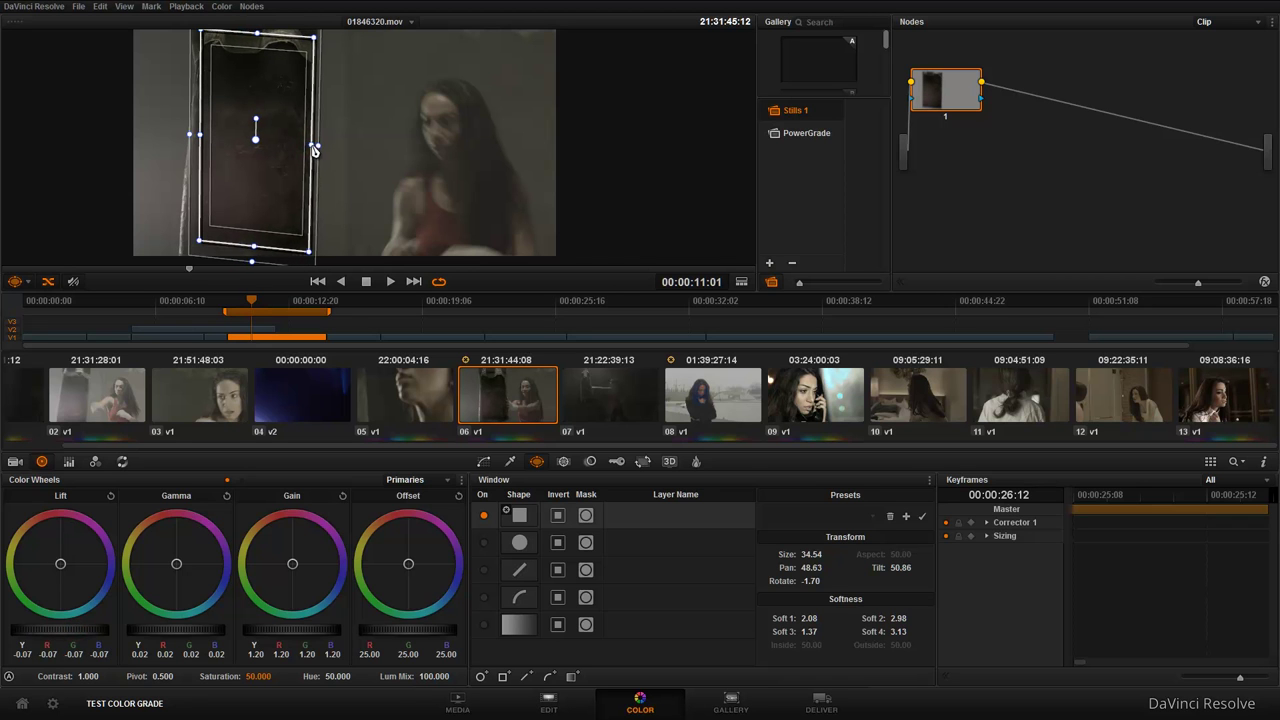
drag(196, 140, 172, 131)
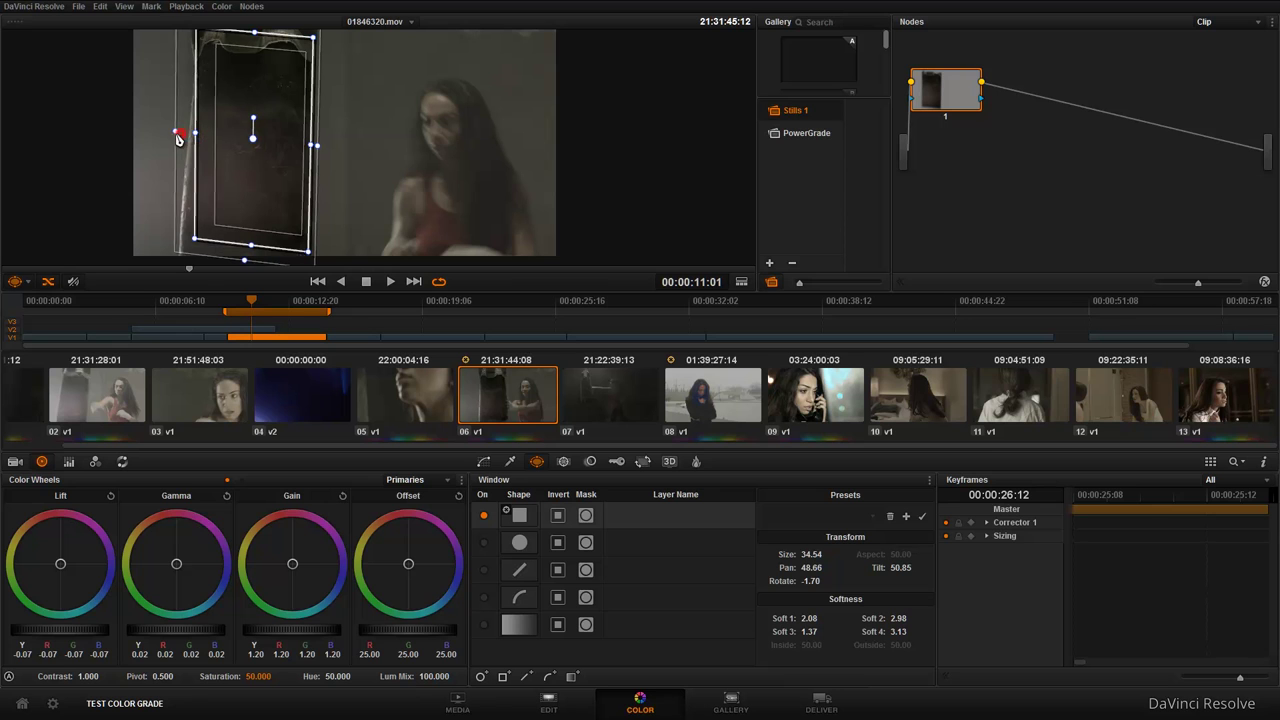
drag(316, 146, 326, 147)
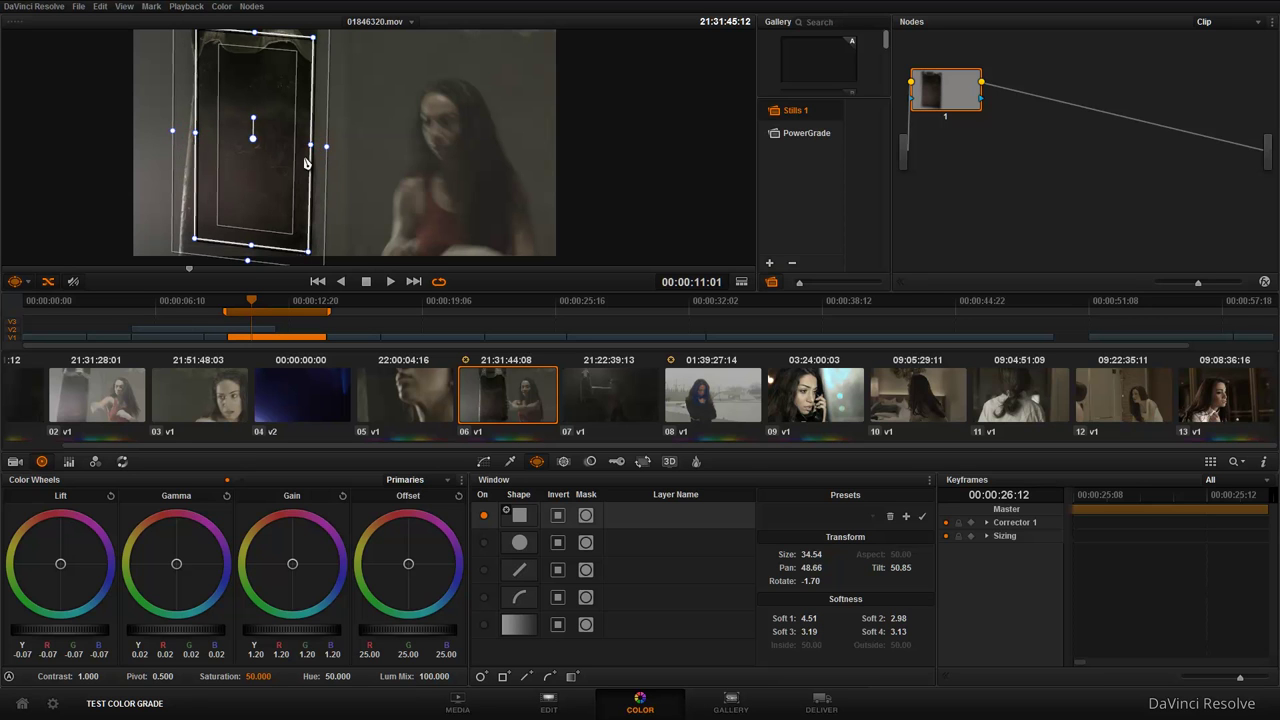
drag(249, 260, 247, 267)
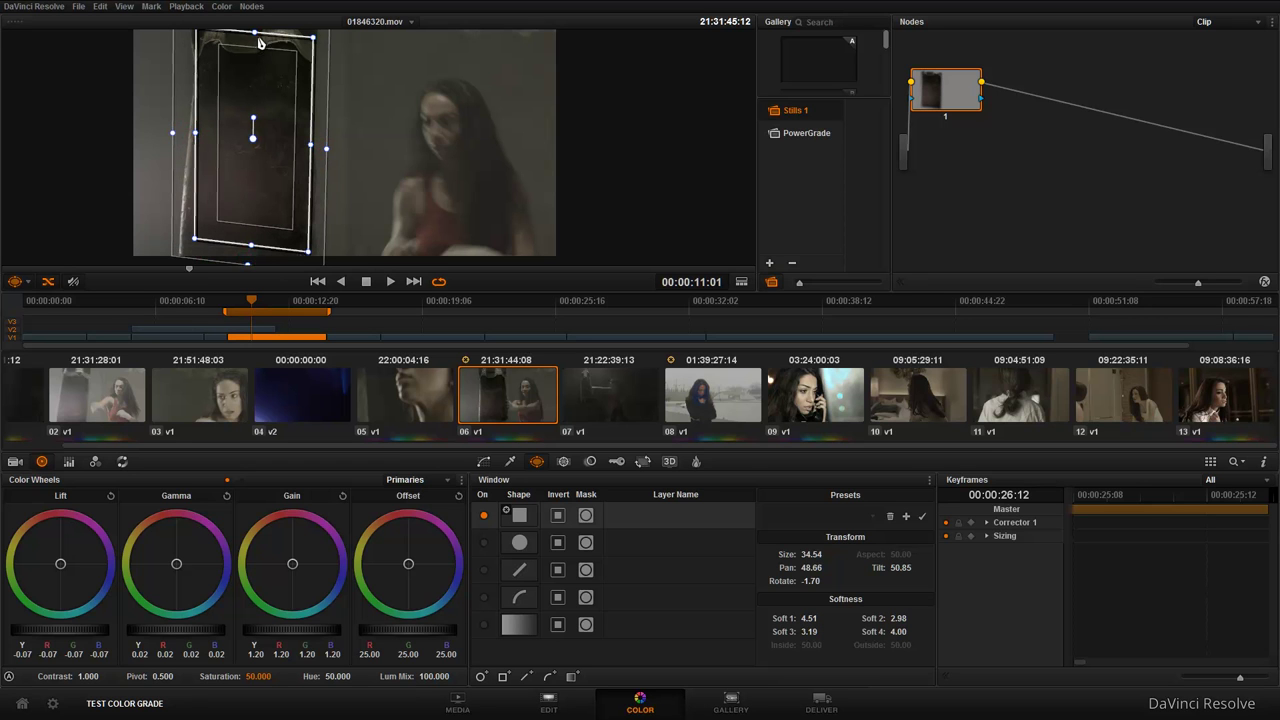
drag(258, 38, 259, 42)
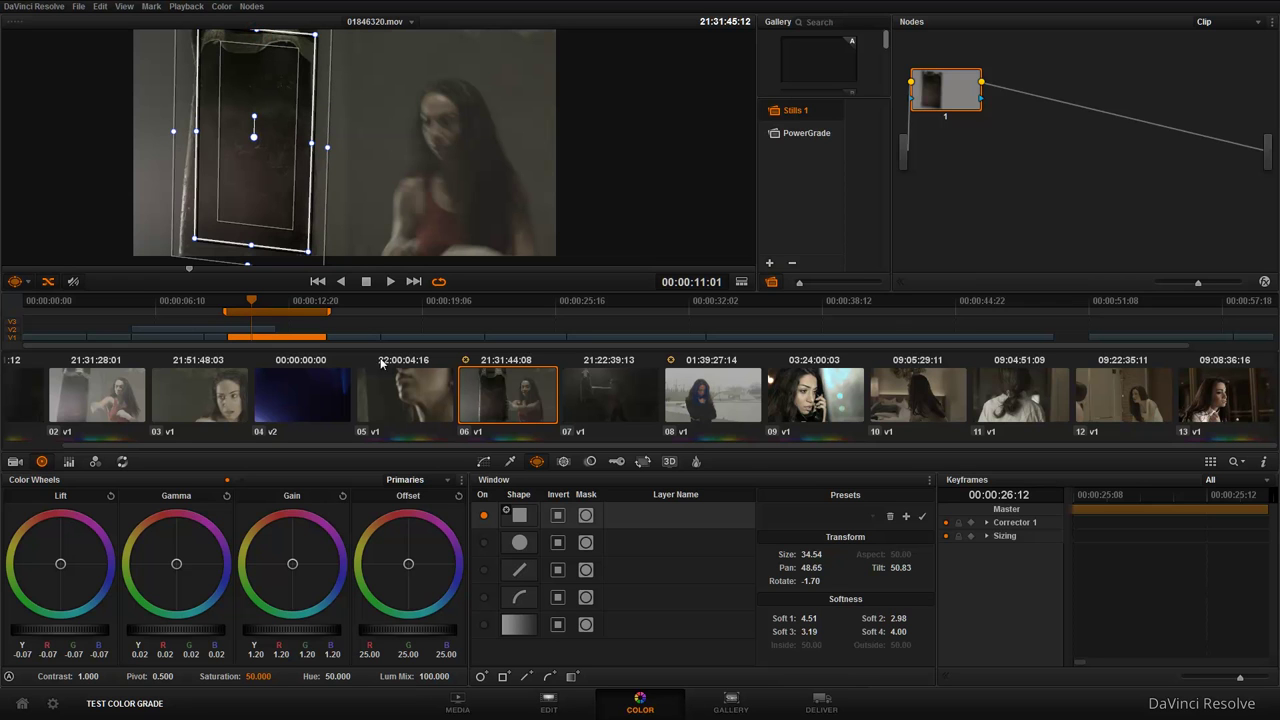
click(17, 281)
Play the clip, restore the window outline, and pull the window's right side in slightly.
click(40, 302)
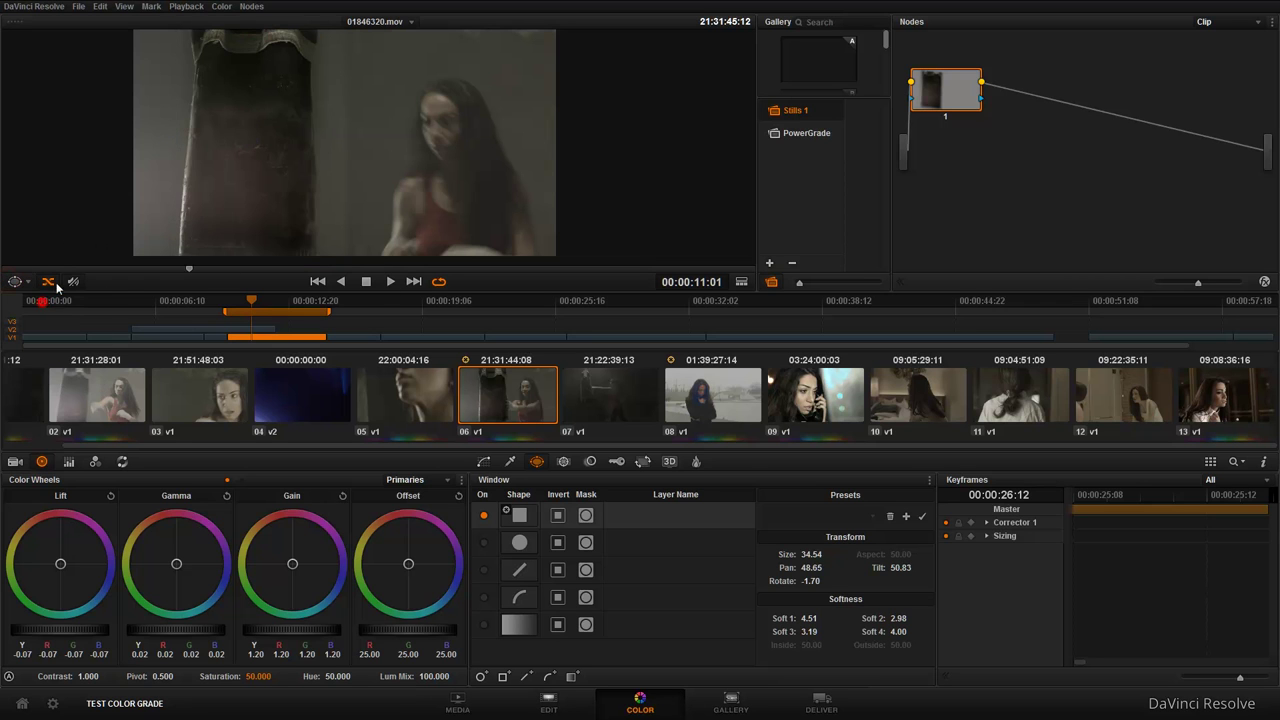
key(space)
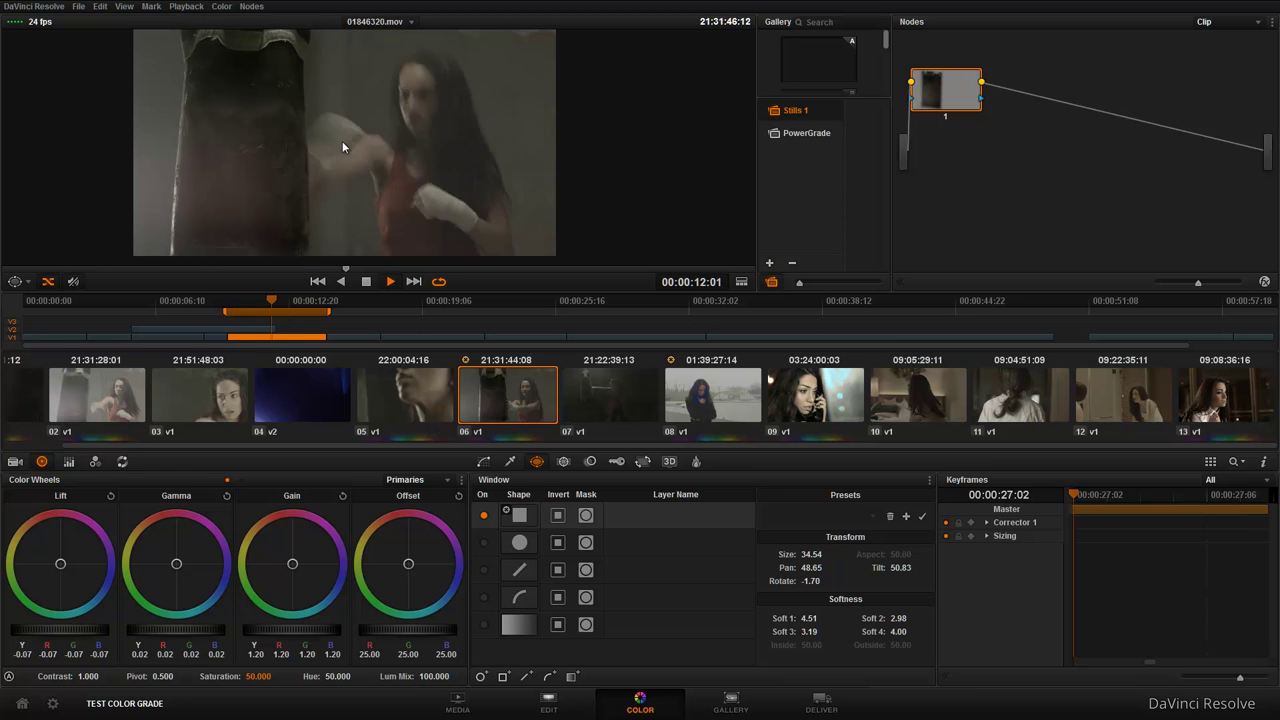
click(20, 281)
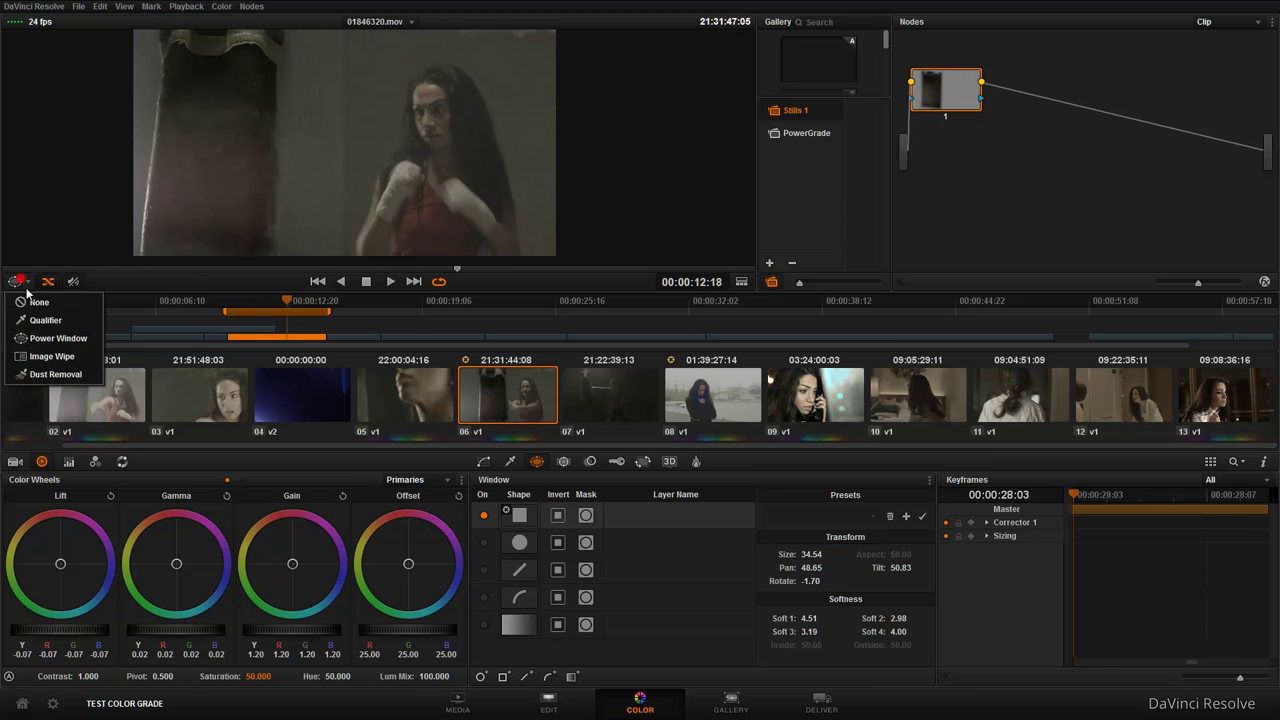
click(52, 338)
drag(276, 152, 263, 152)
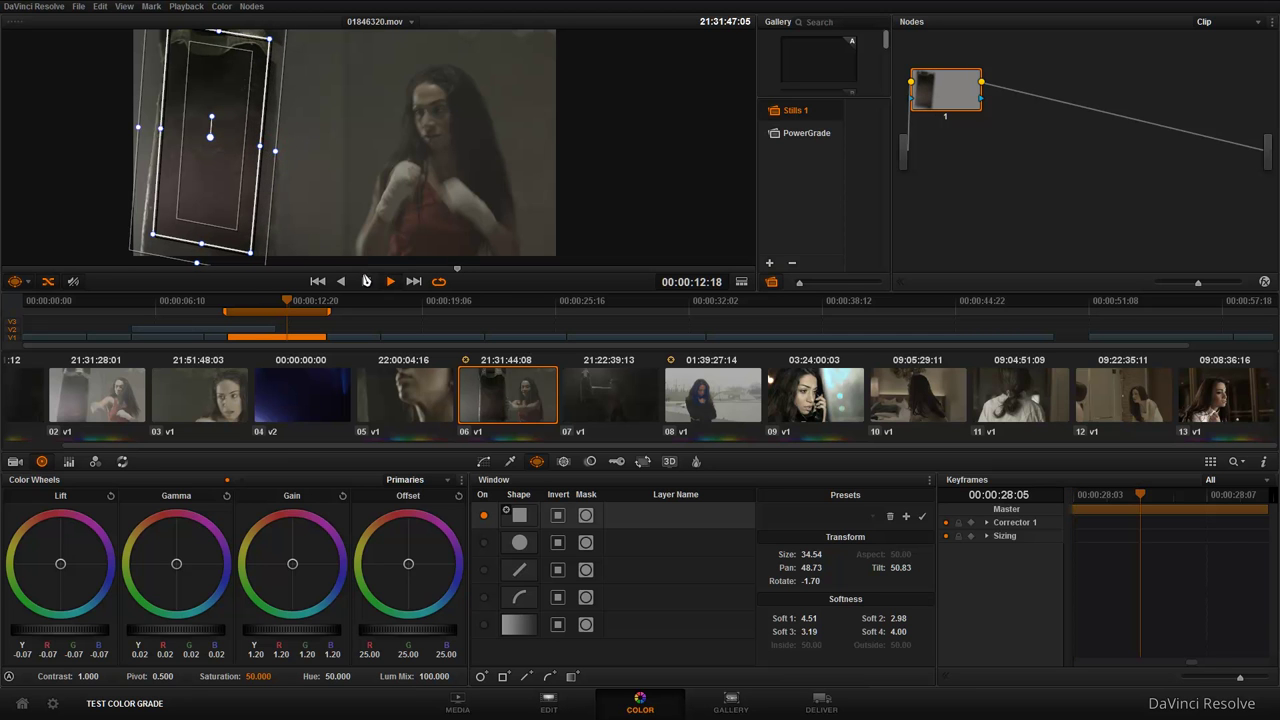
key(space)
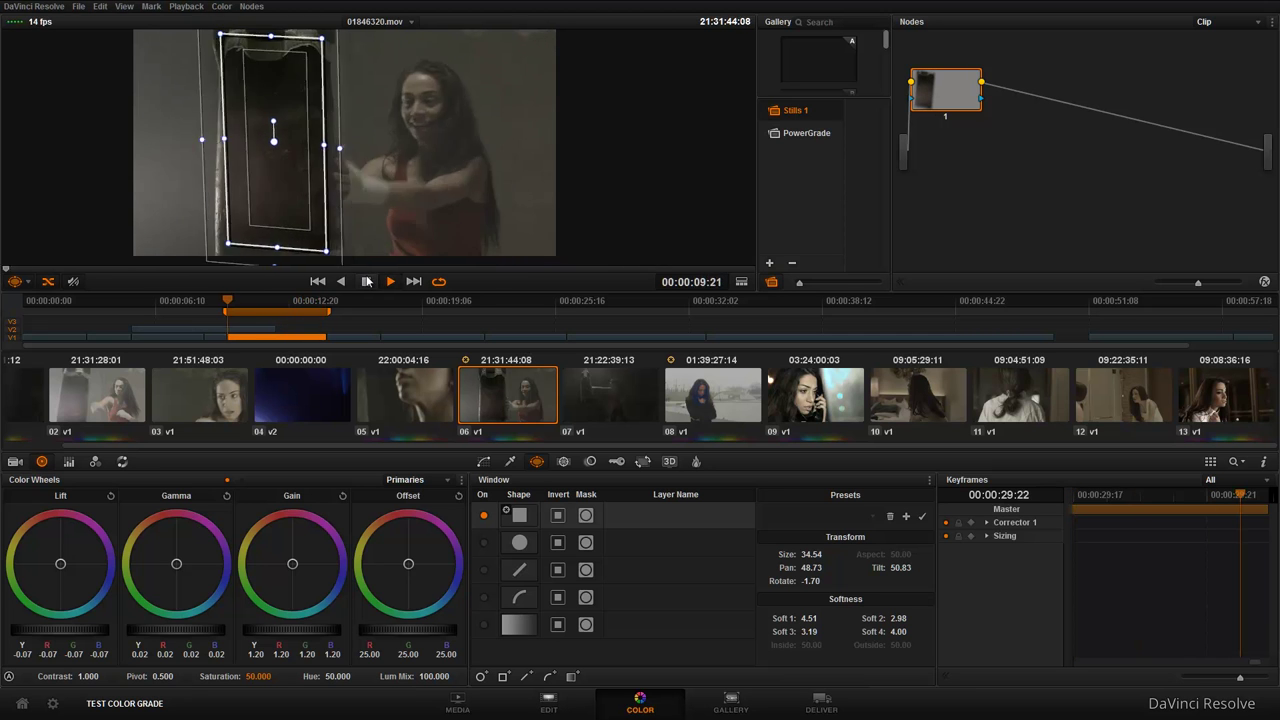
Review playback with the outline hidden, stop, show the outline again, and switch to clip 08.
click(27, 285)
click(42, 341)
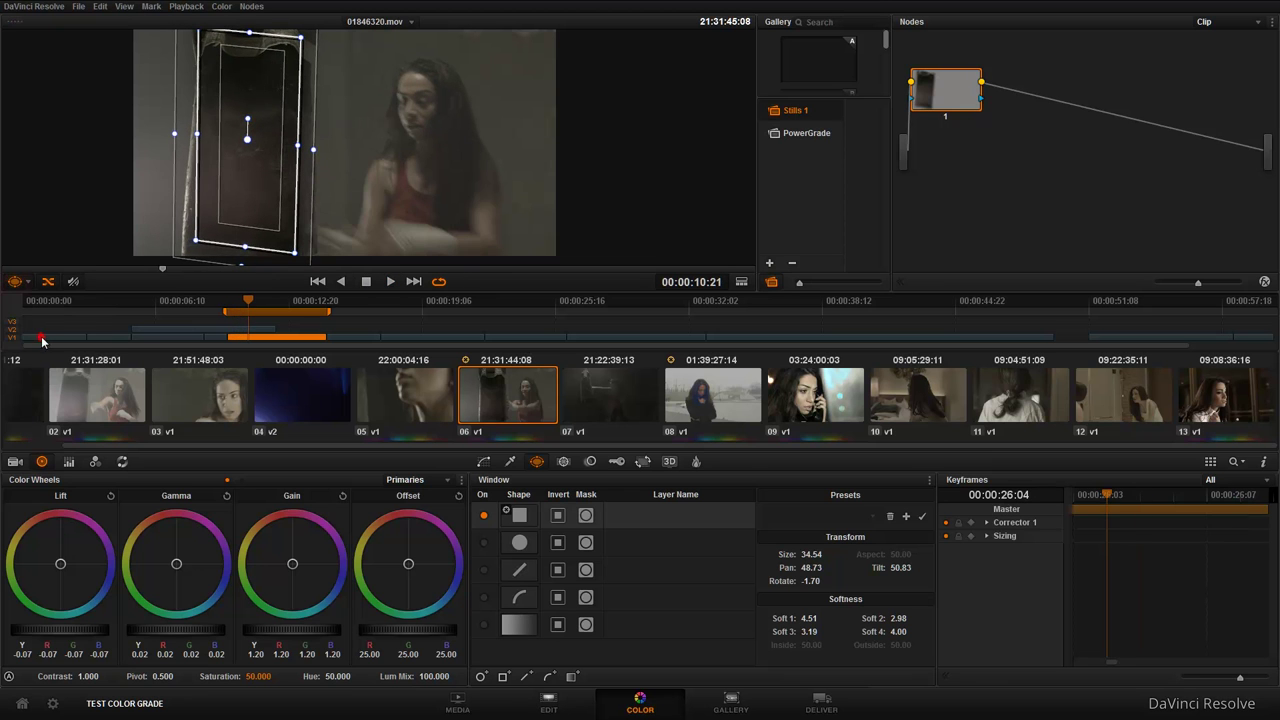
click(22, 282)
click(32, 297)
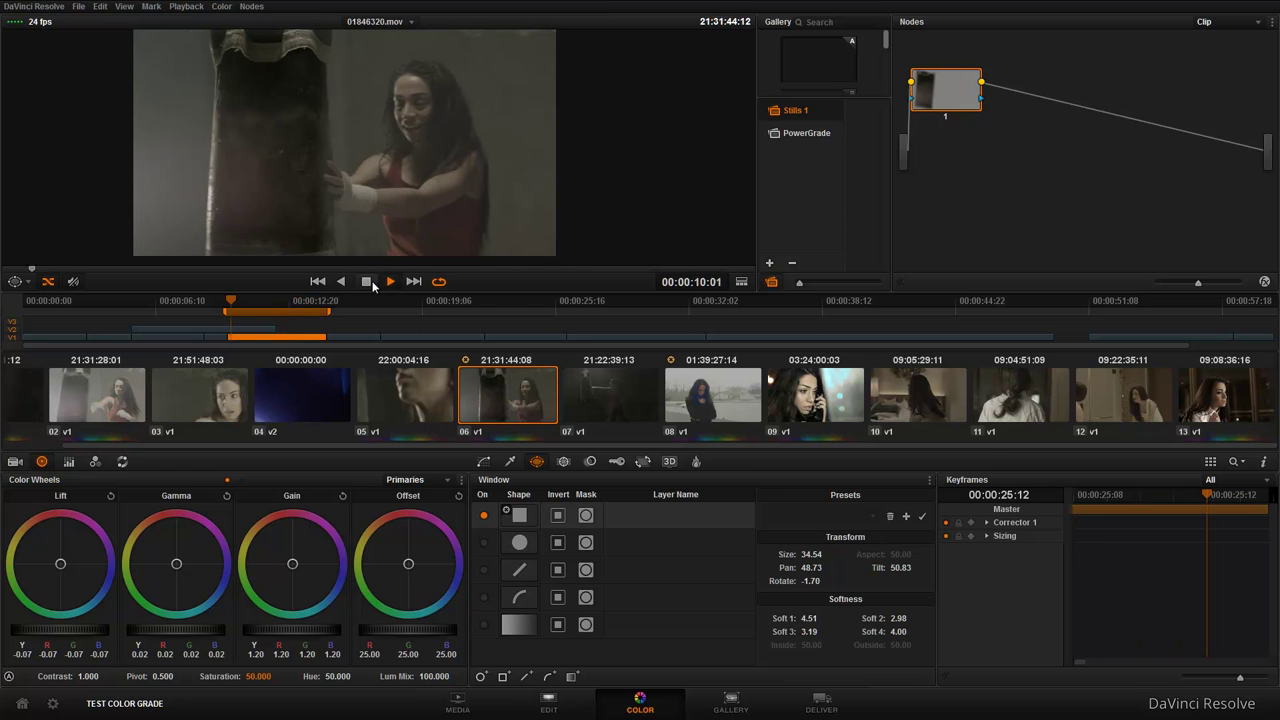
click(366, 281)
click(15, 281)
click(38, 338)
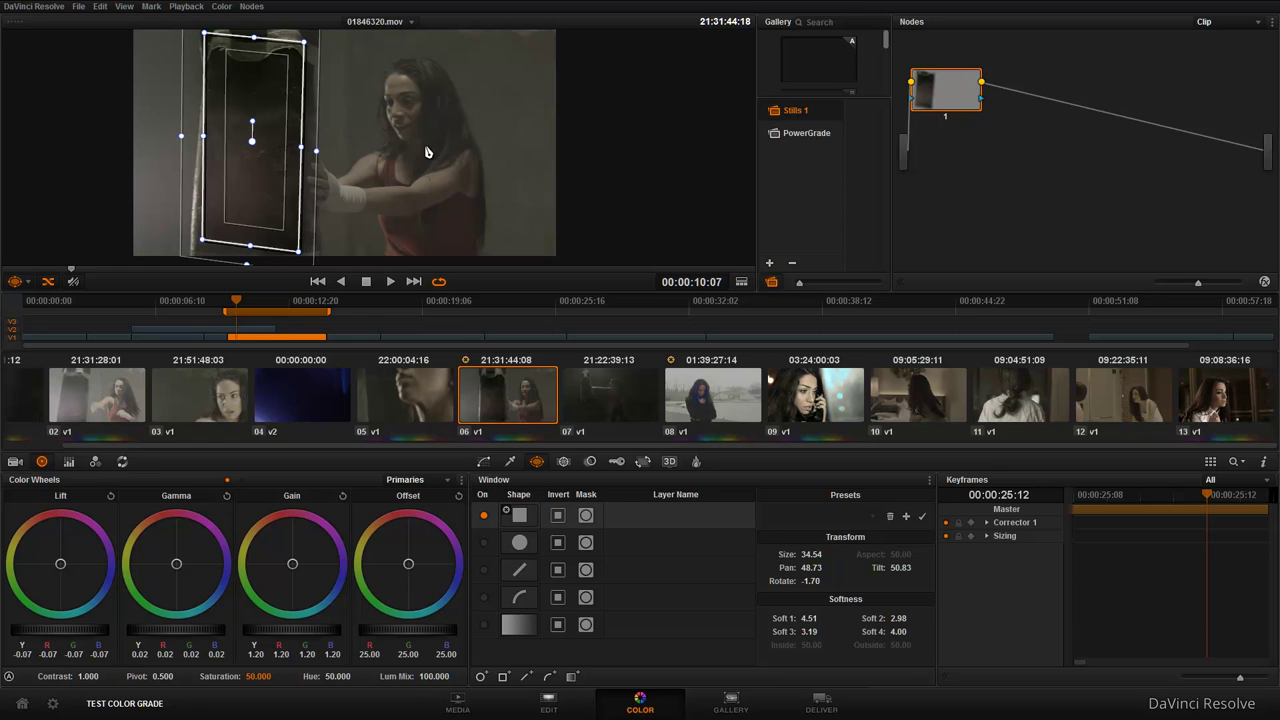
click(762, 380)
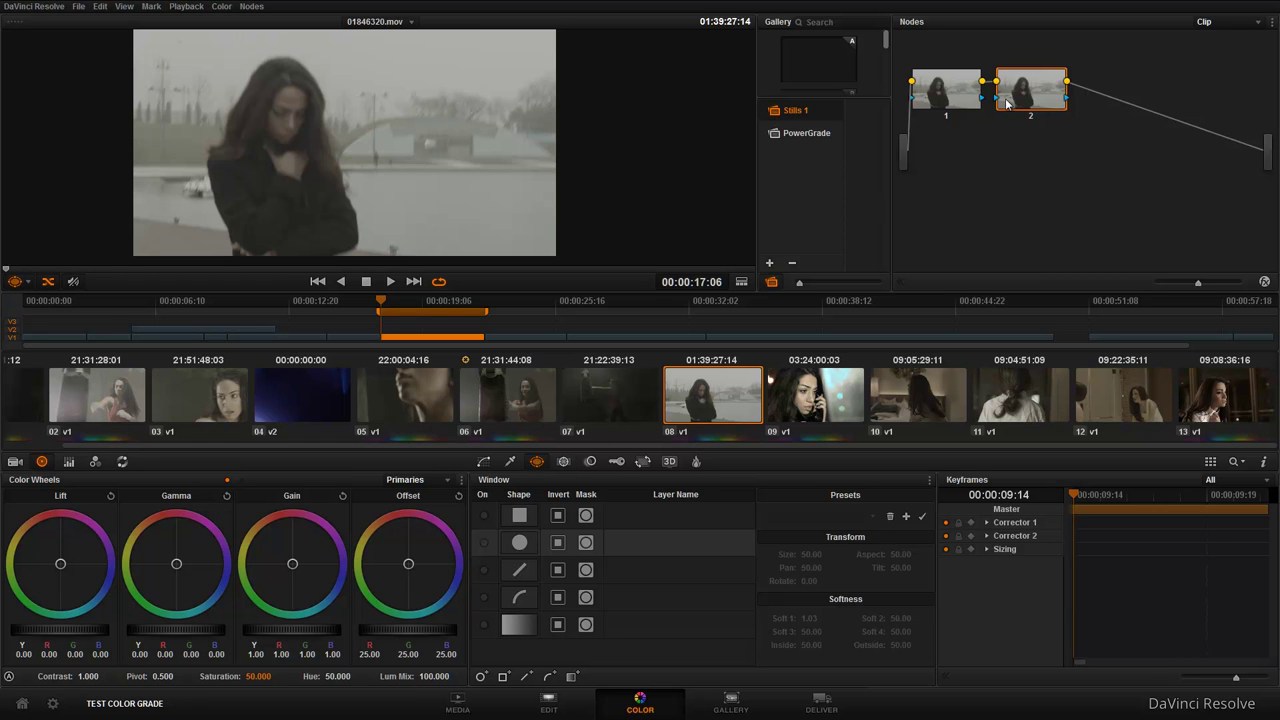
Turn on a circle window on node 2 and shape it into a narrow oval over the woman's head.
click(484, 542)
mouse_move(357, 177)
mouse_down()
mouse_move(358, 158)
mouse_move(322, 155)
mouse_move(292, 175)
mouse_up()
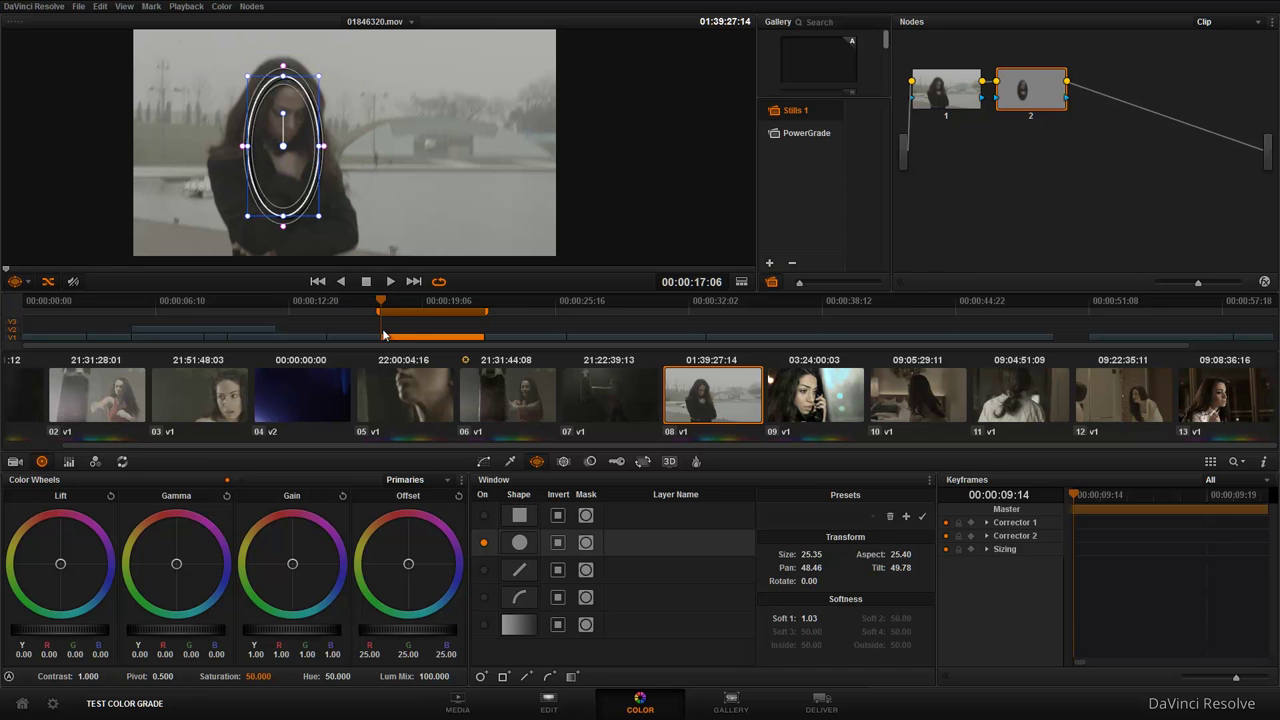
click(564, 462)
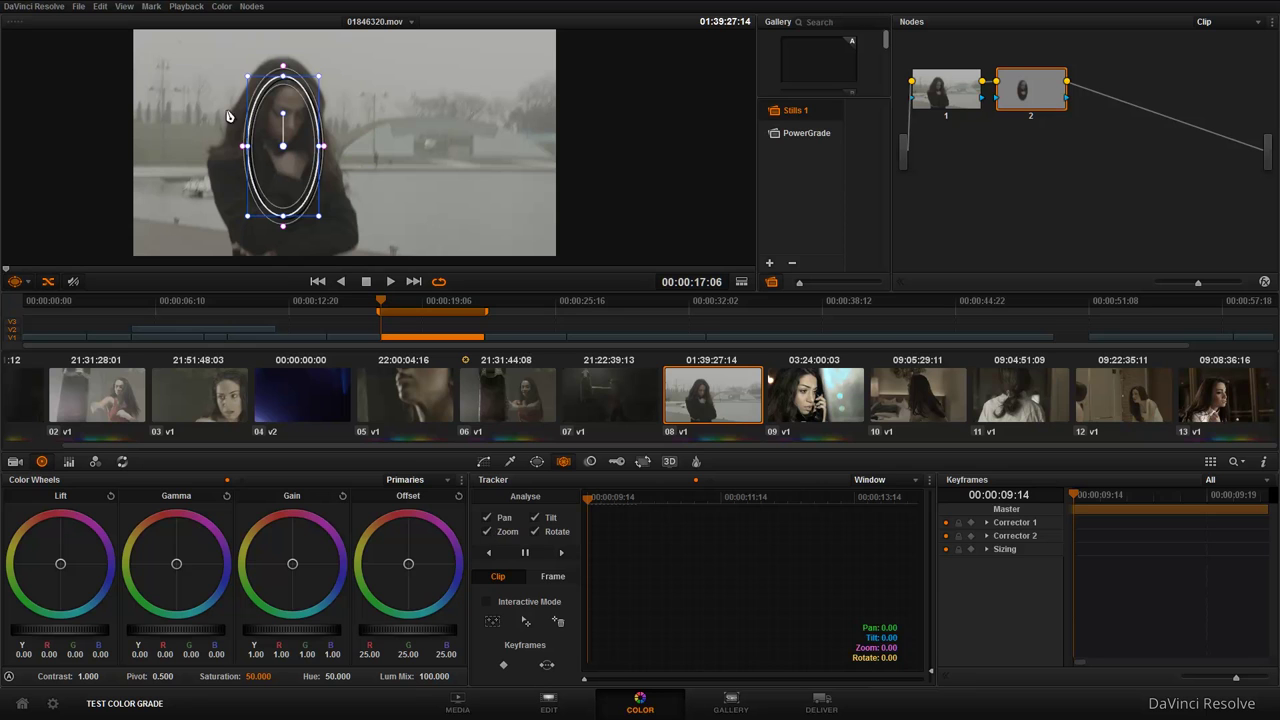
Track the face oval forward to the end of clip 08 with Zoom tracking unchecked.
click(485, 532)
click(562, 554)
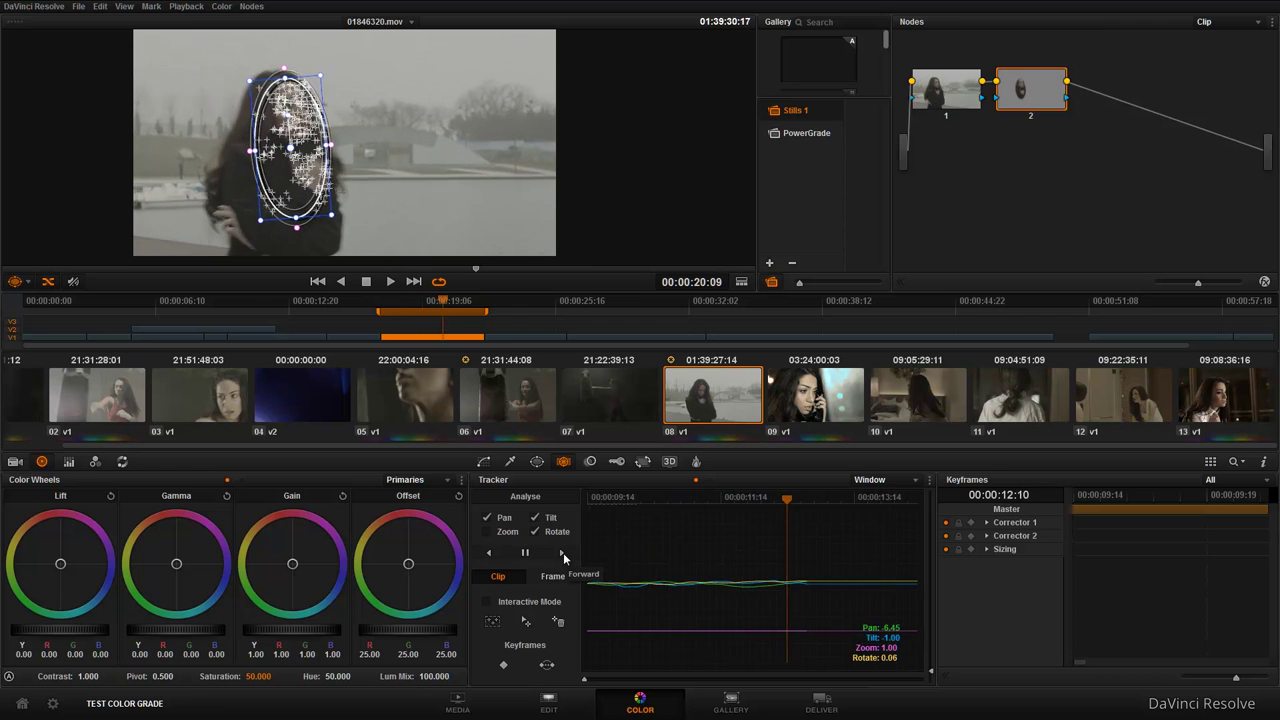
click(524, 552)
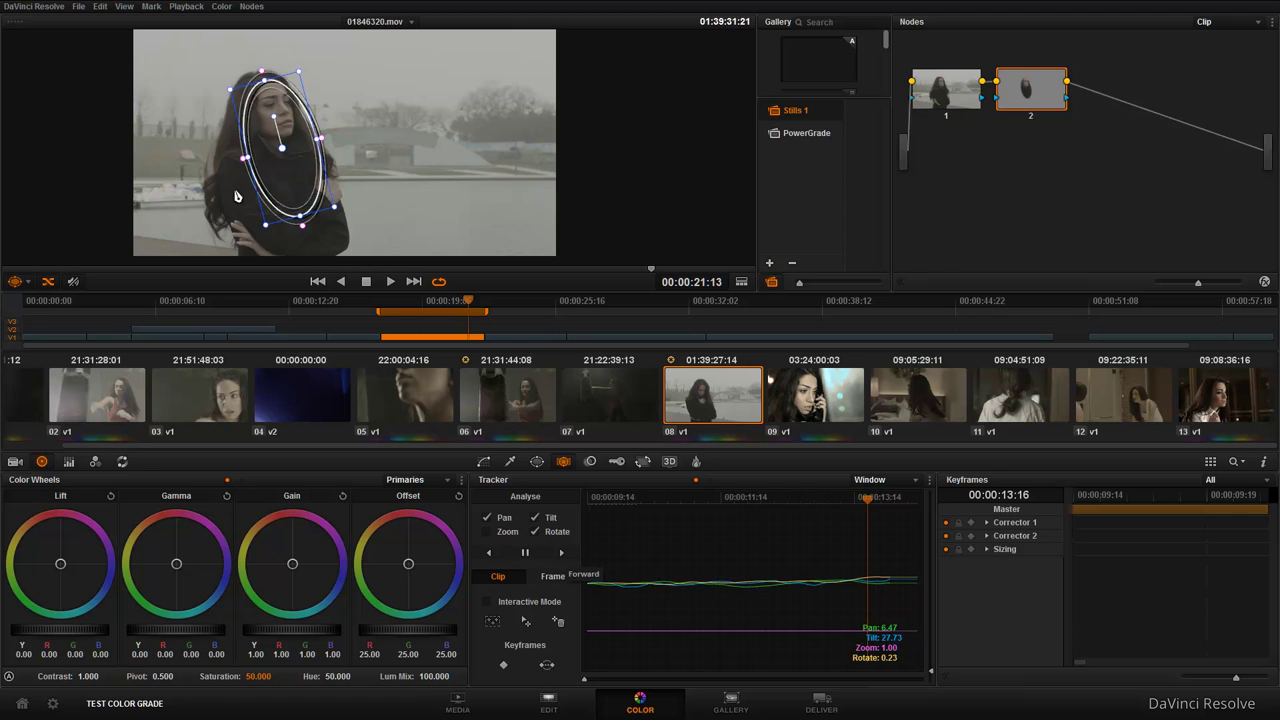
key(ctrl+t)
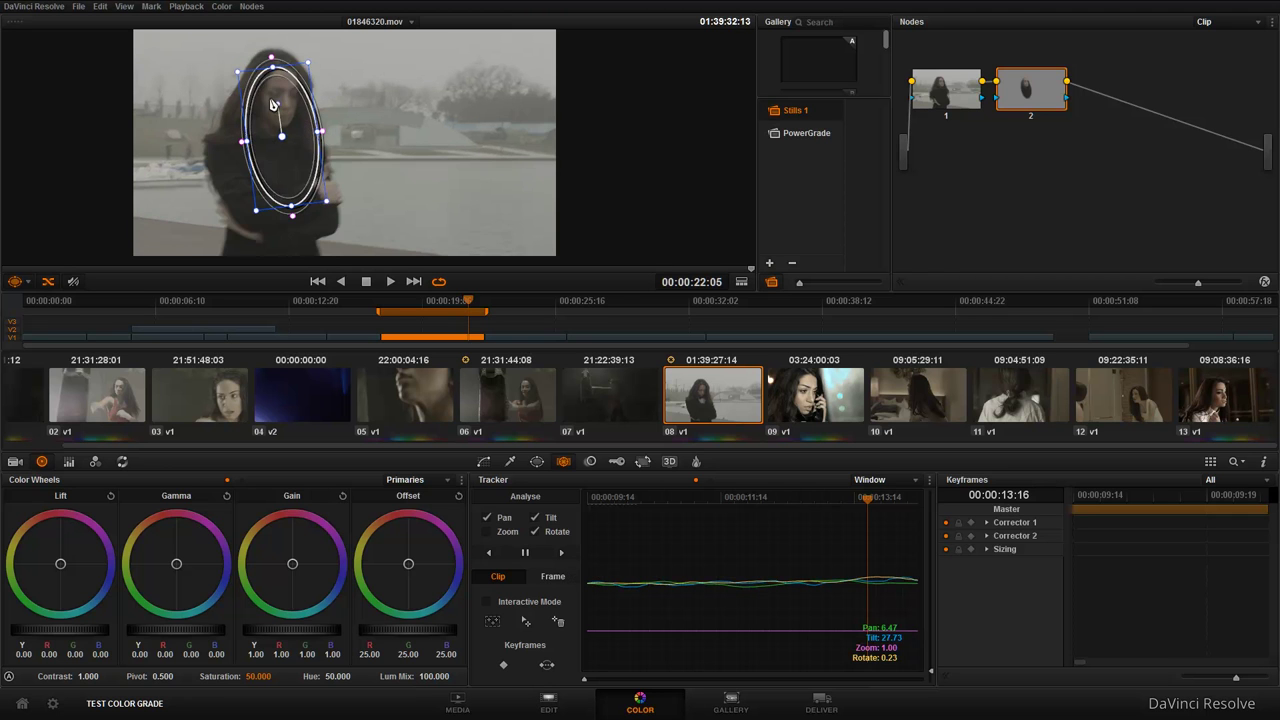
Turn on Interactive Mode and inspect the tracking points around the woman's face.
click(486, 602)
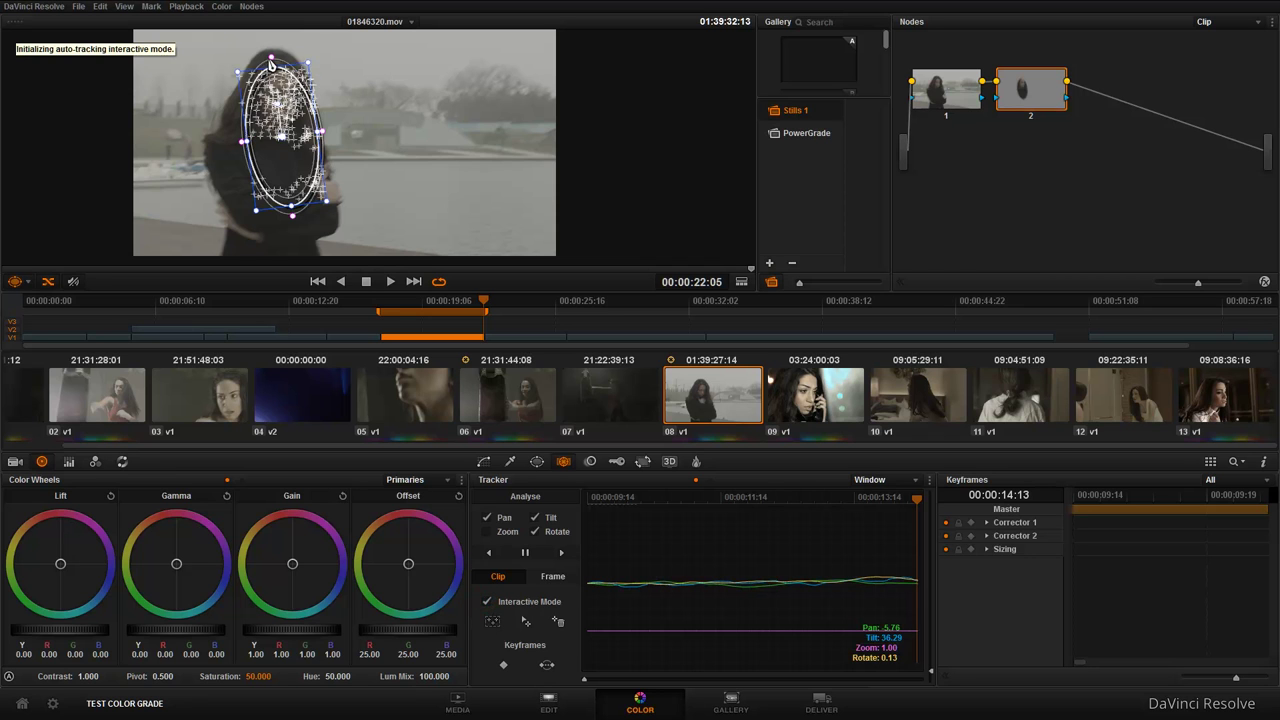
scroll(320, 112, up, 2)
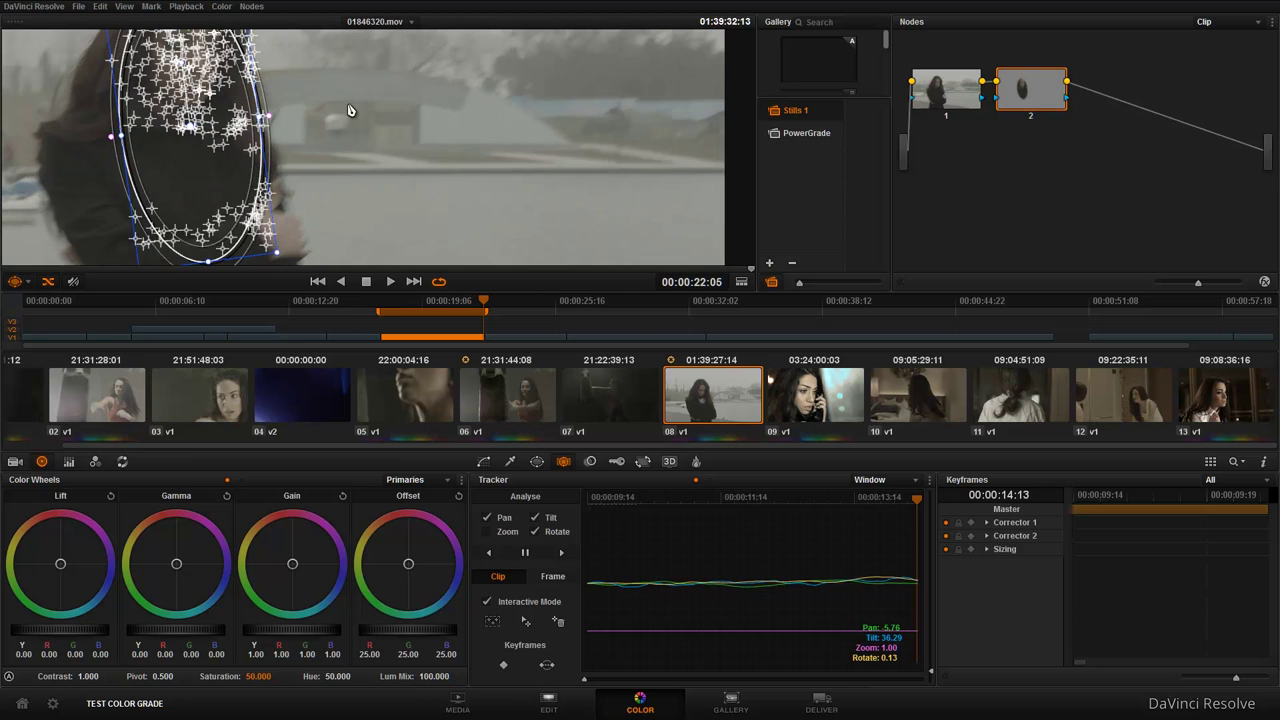
drag(350, 110, 497, 163)
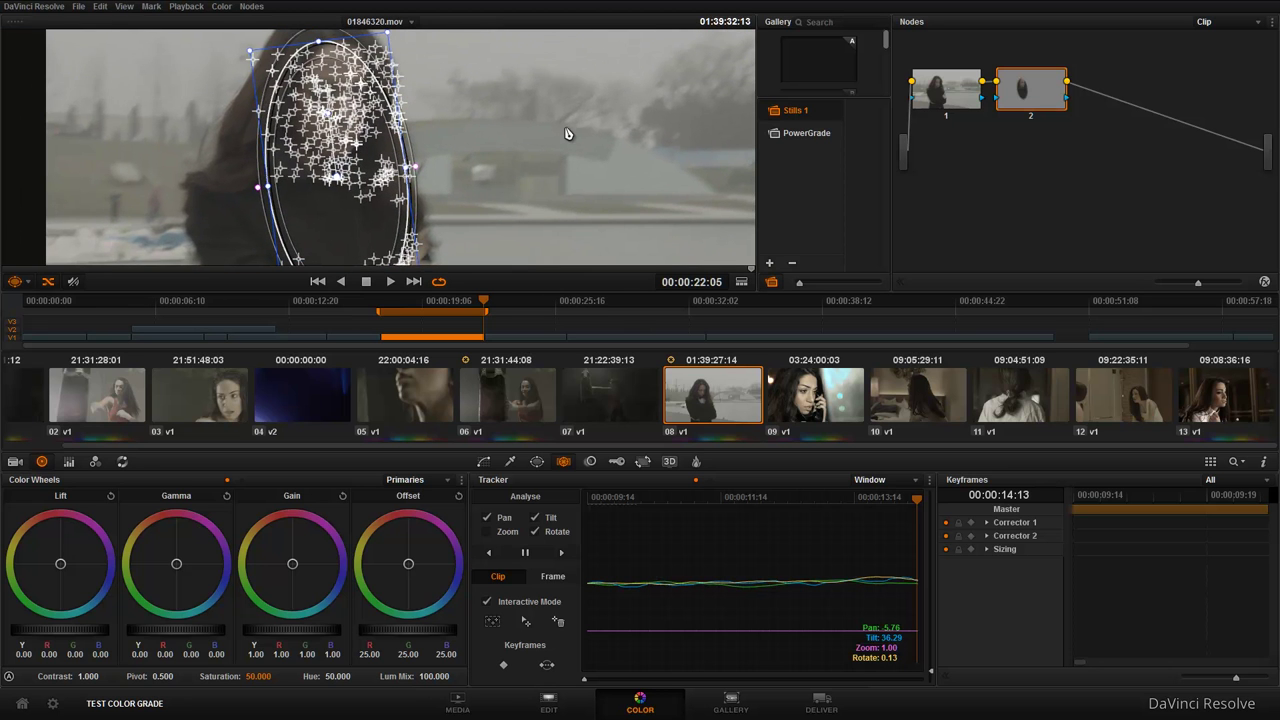
scroll(566, 129, down, 2)
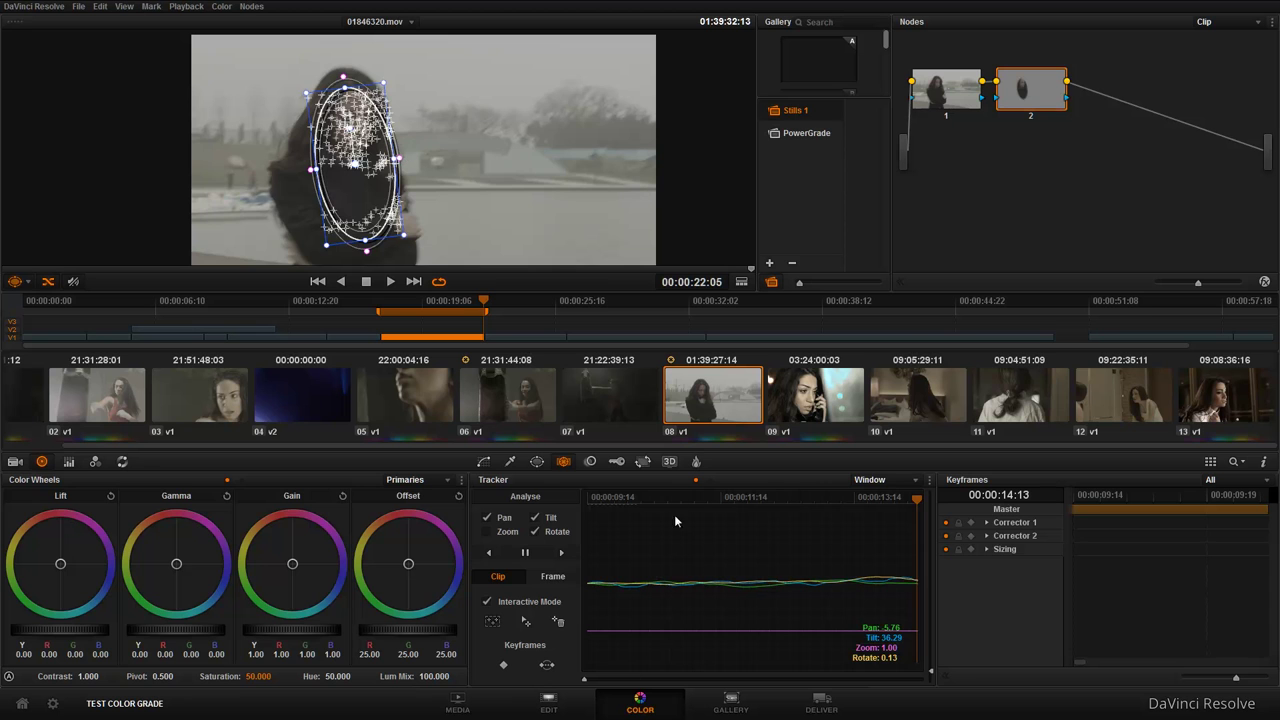
Return to the start of clip 08, turn off Interactive Mode, and play the tracked window.
key(Up)
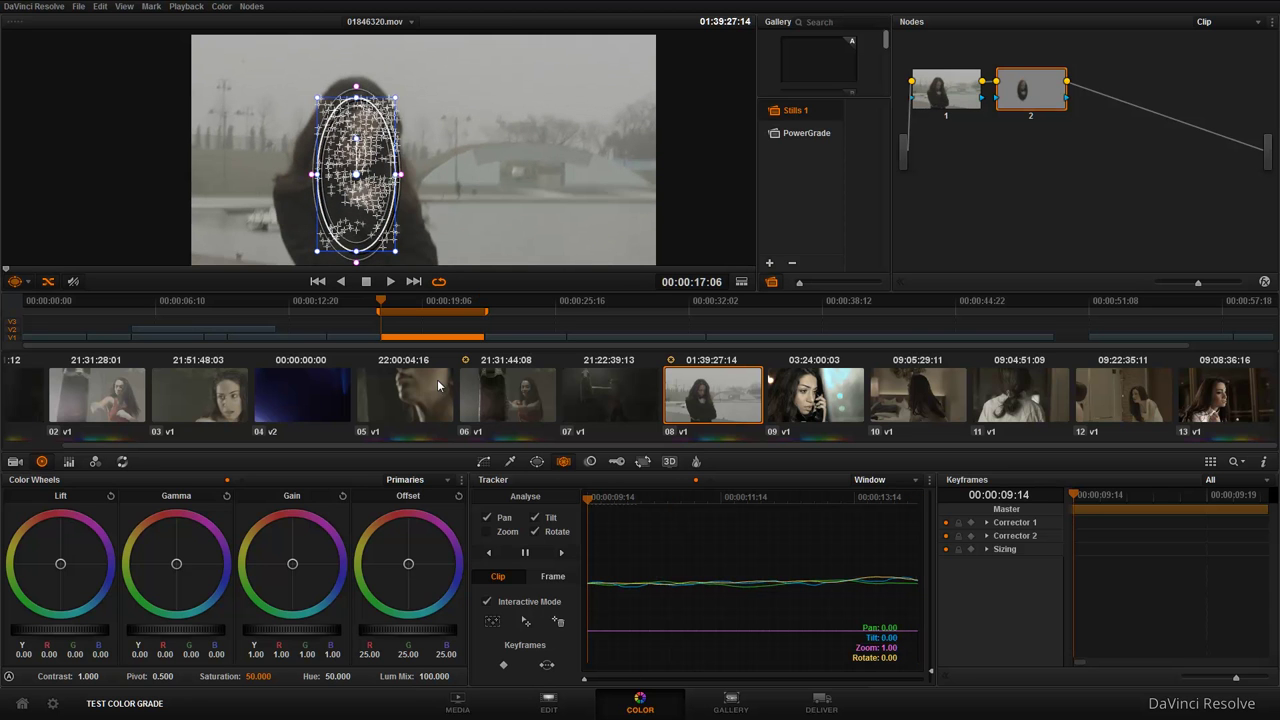
click(486, 603)
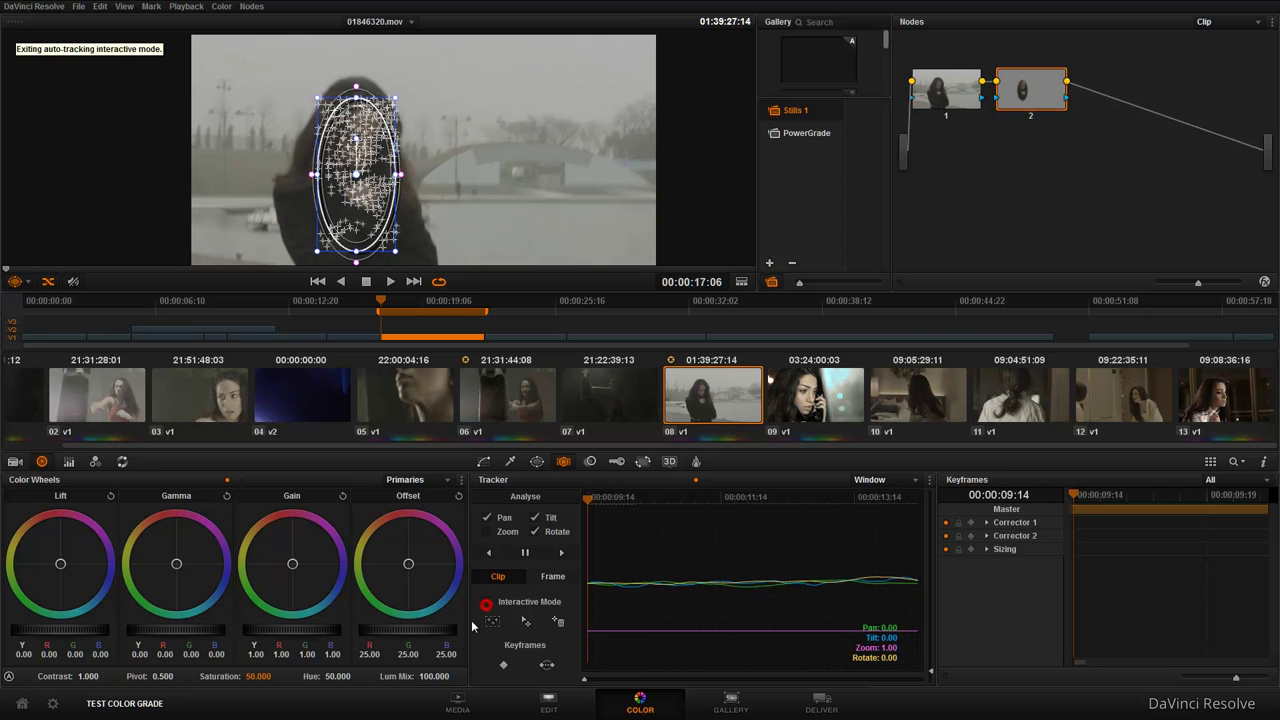
click(390, 282)
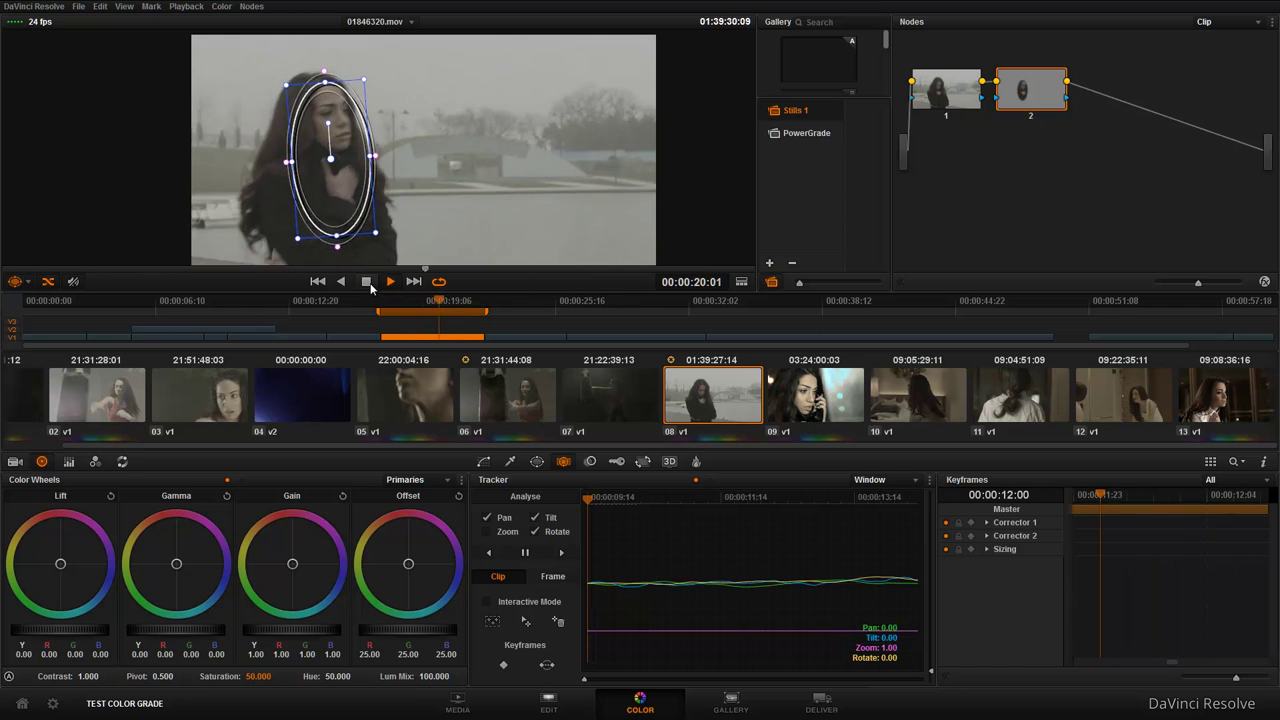
Stop playback, enable Interactive Mode, and delete the tracking points over the woman's lower body.
click(367, 282)
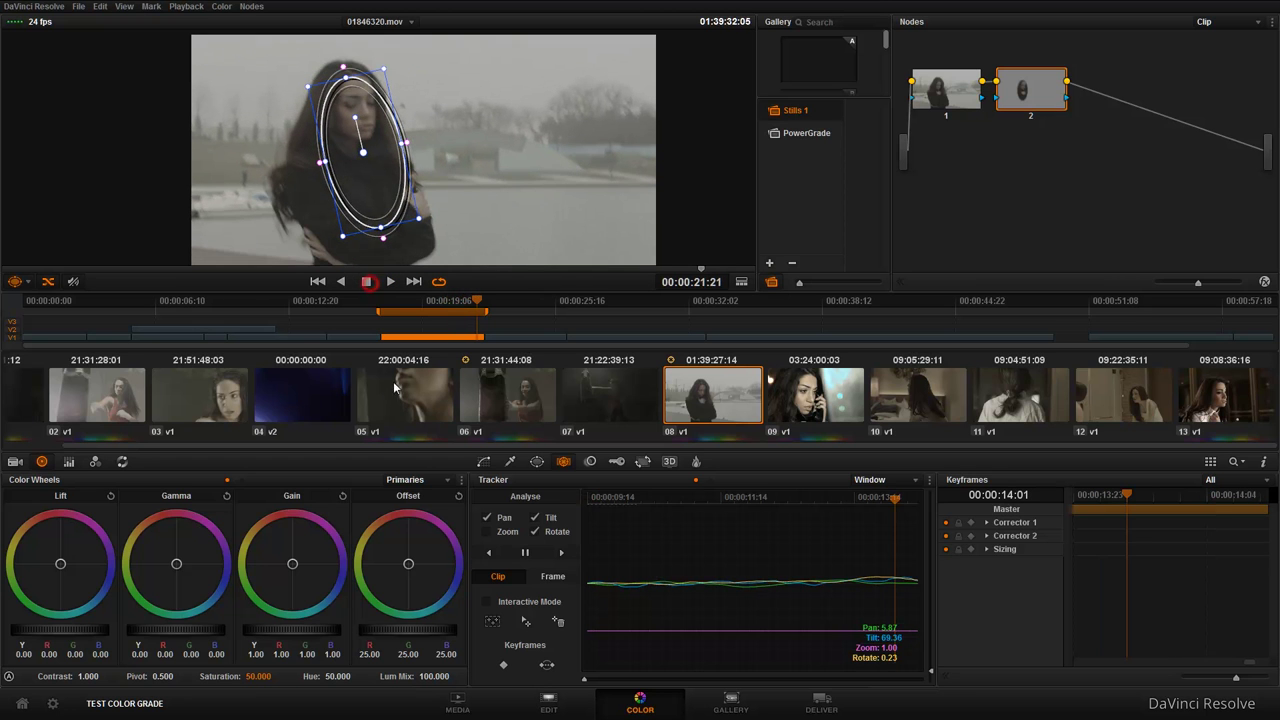
click(486, 601)
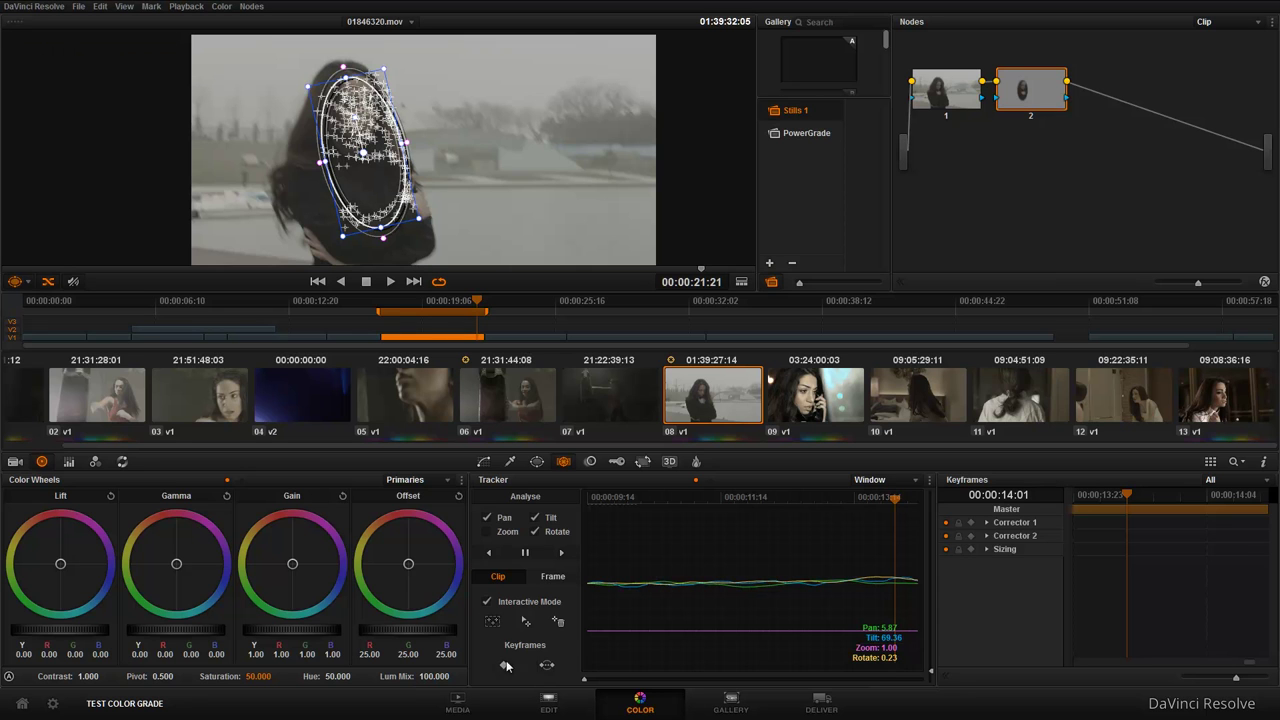
click(492, 622)
drag(318, 195, 456, 256)
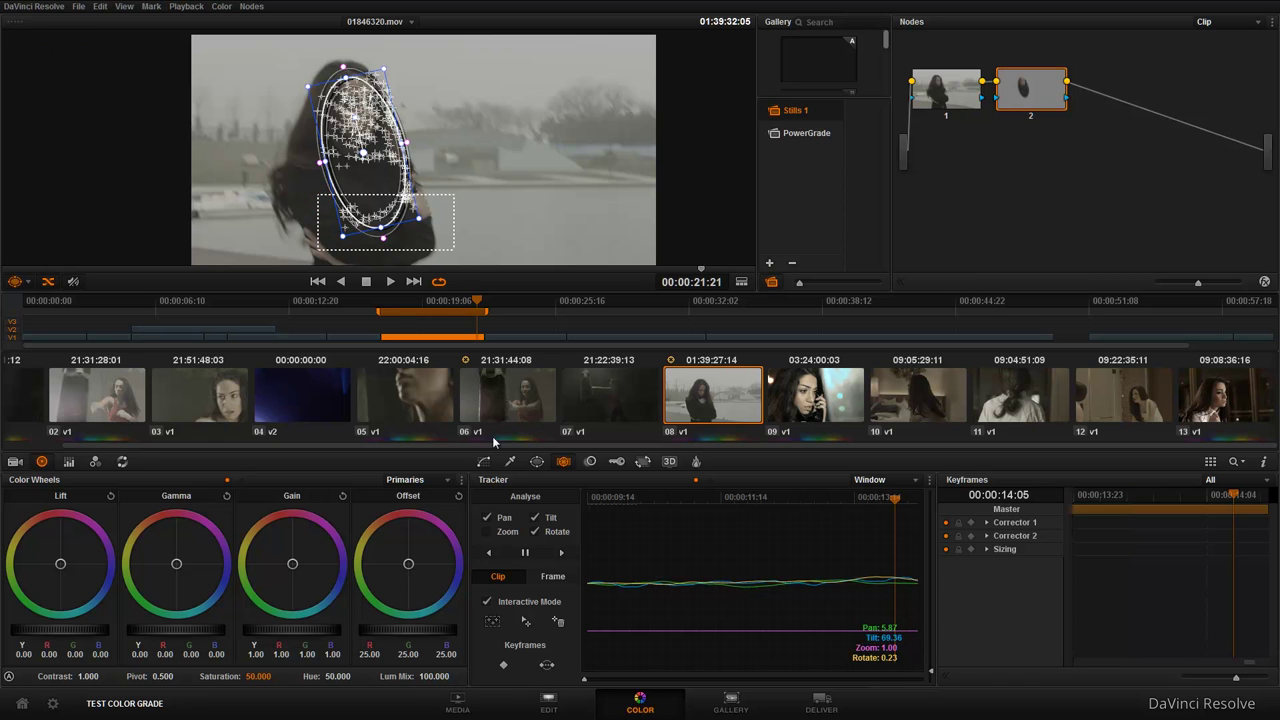
click(560, 623)
On an earlier frame, move the selection box over her body and delete those points too.
drag(478, 302, 475, 310)
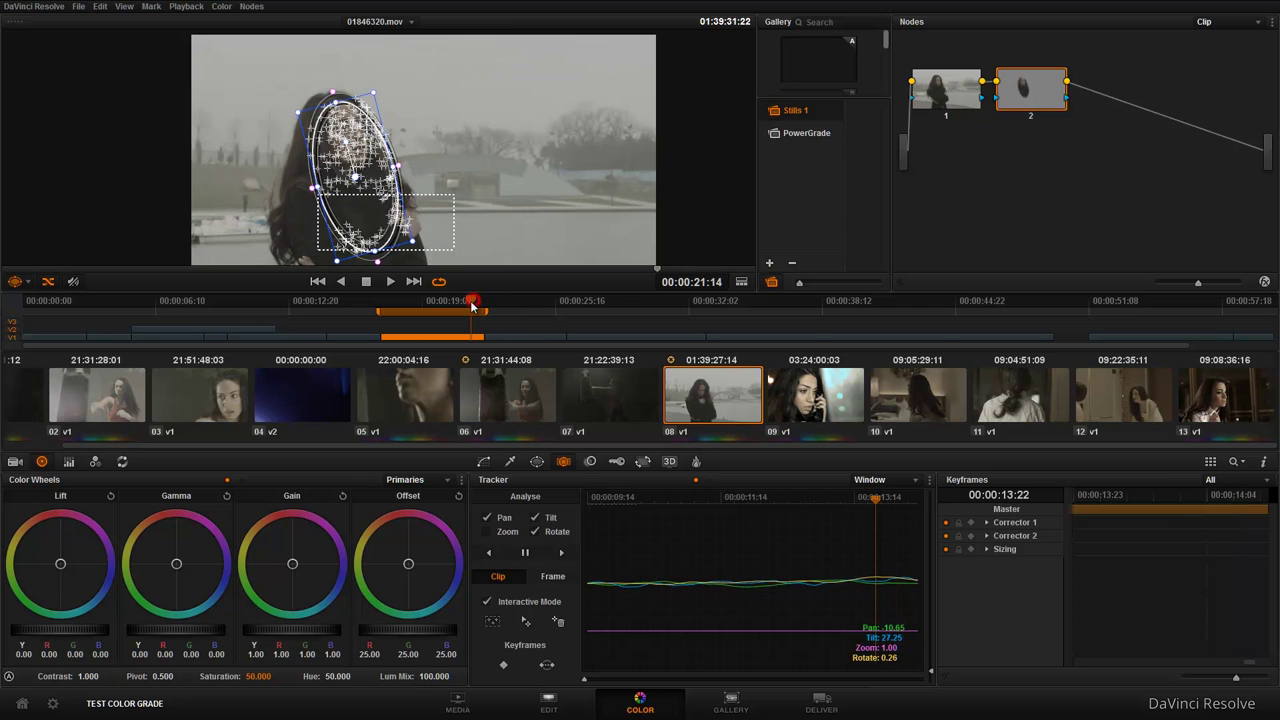
drag(476, 309, 406, 306)
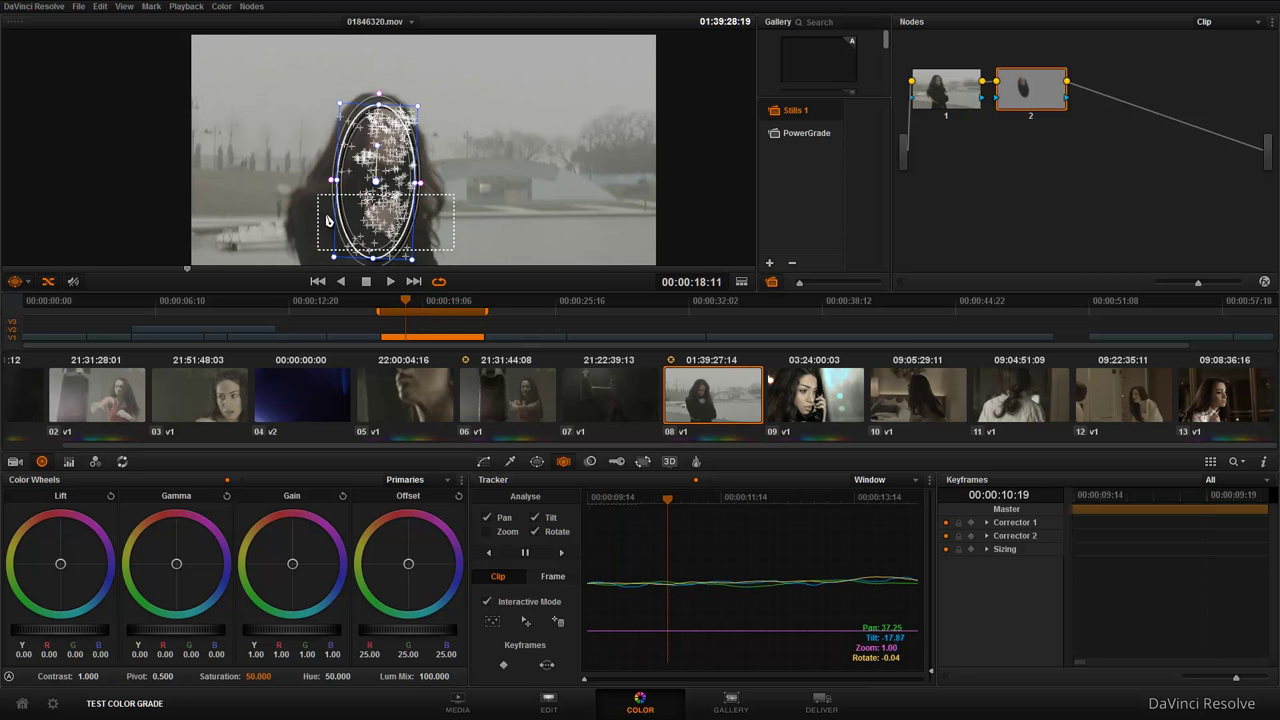
drag(327, 220, 331, 232)
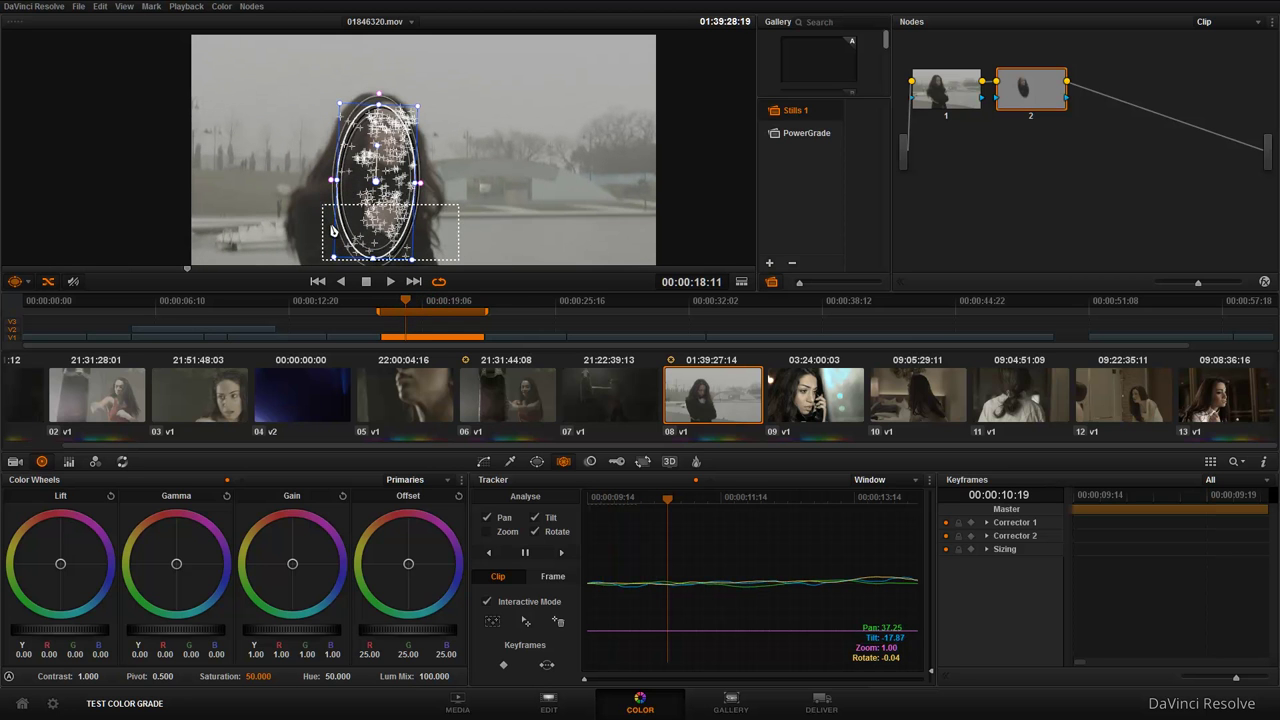
click(559, 622)
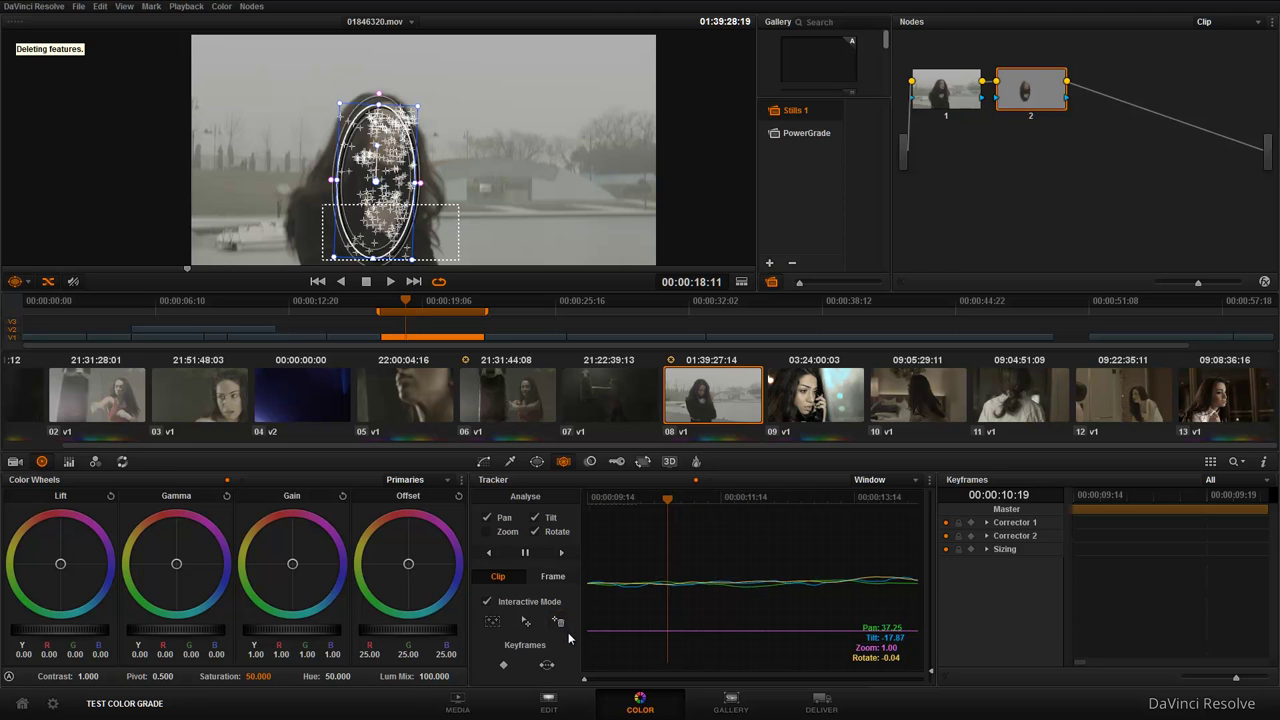
Insert fresh tracking features inside the oval, return to the range start, and exit Interactive Mode.
click(667, 500)
drag(667, 500, 638, 504)
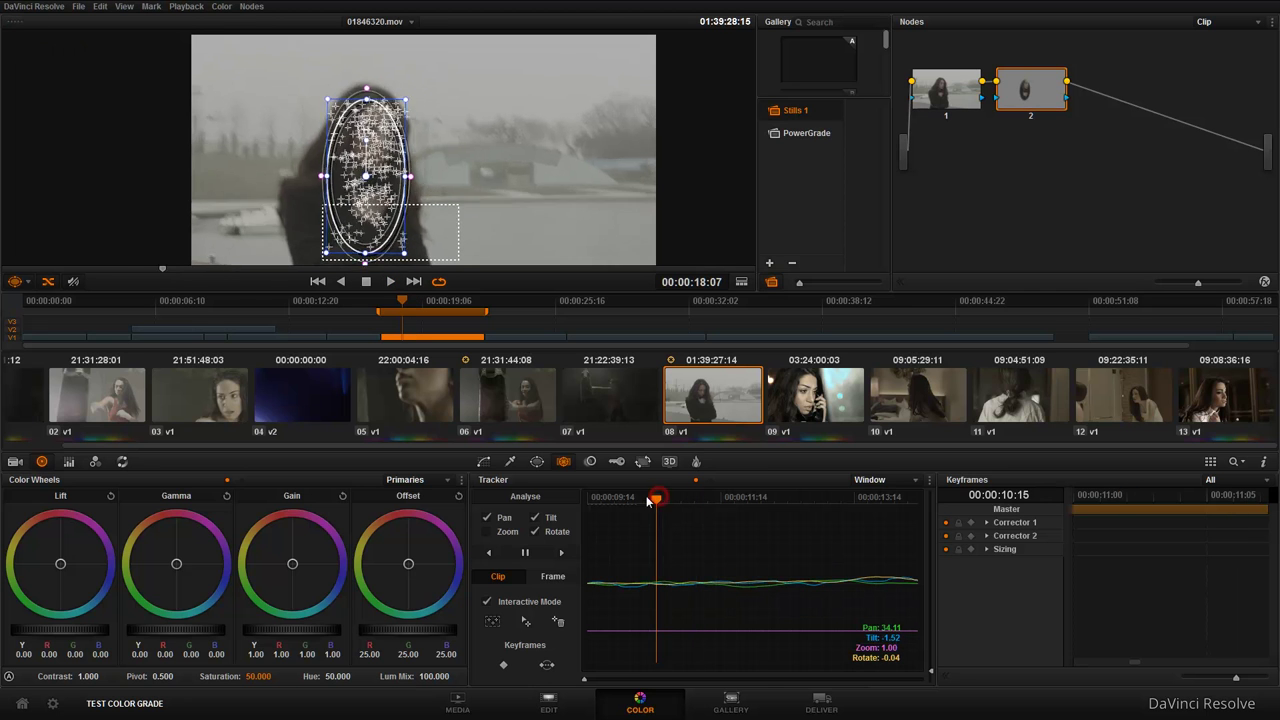
click(526, 621)
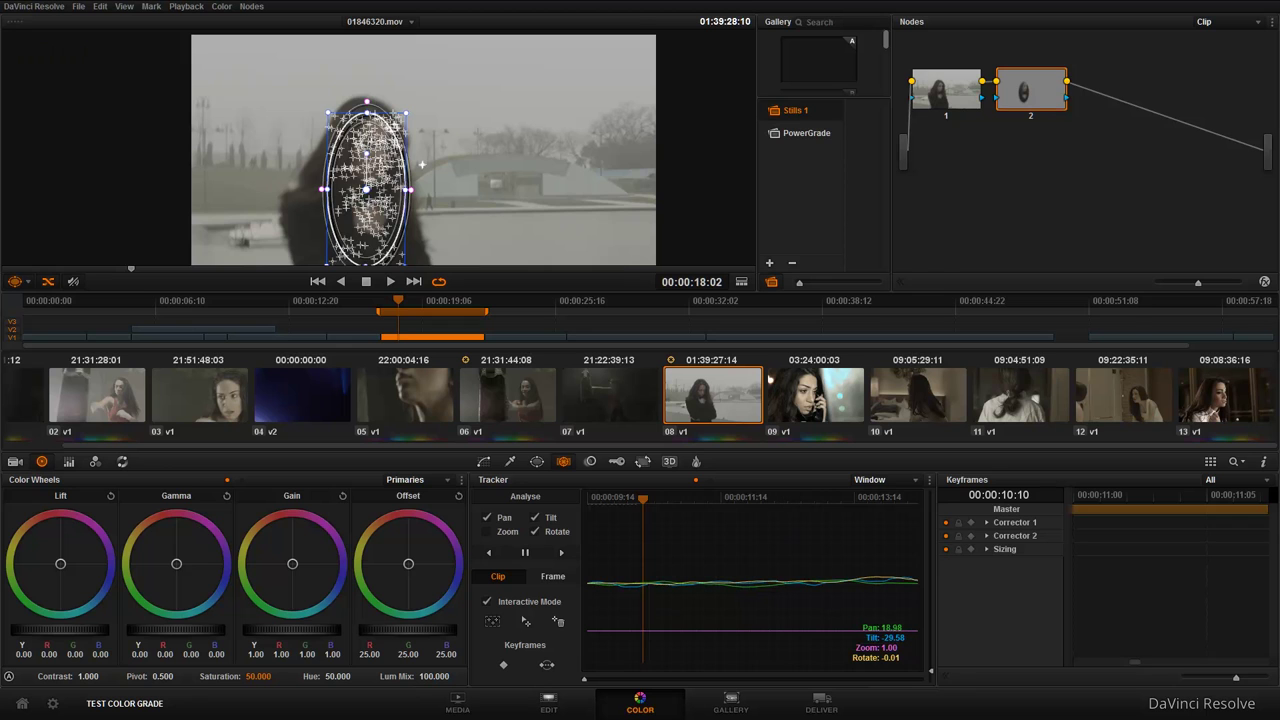
click(600, 550)
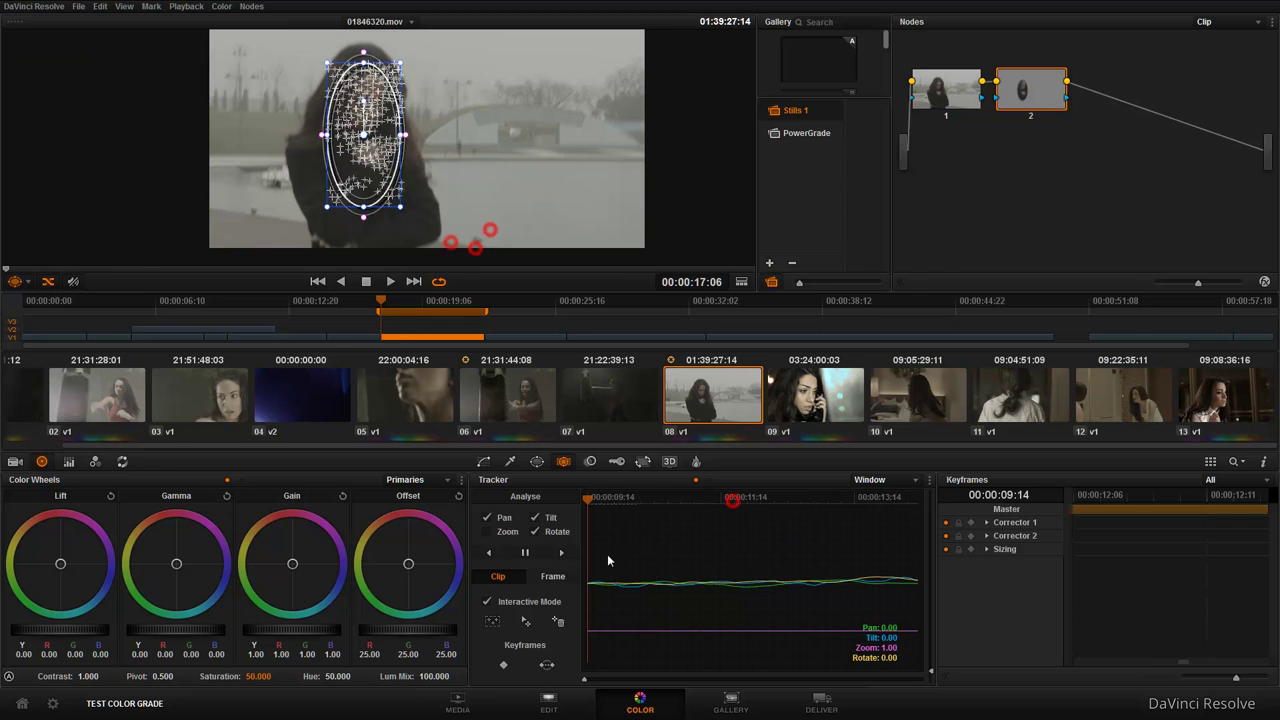
click(487, 602)
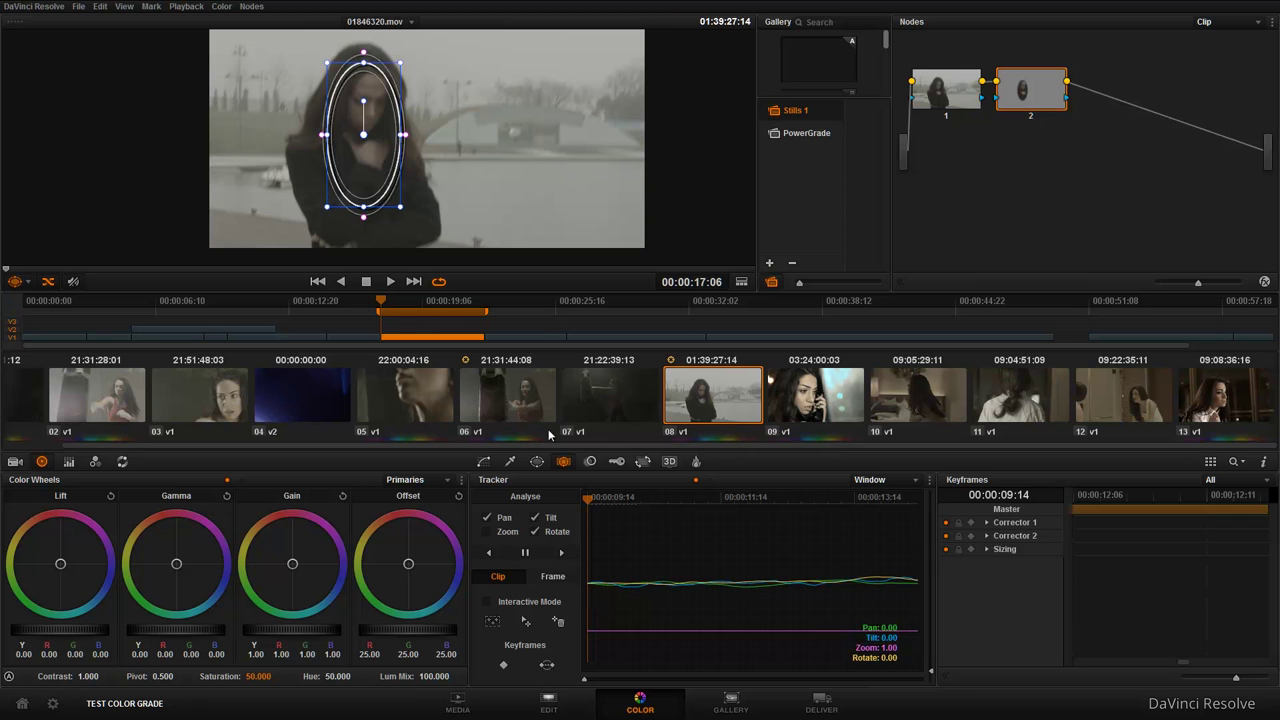
Shrink the oval window down onto the woman's chest.
click(538, 462)
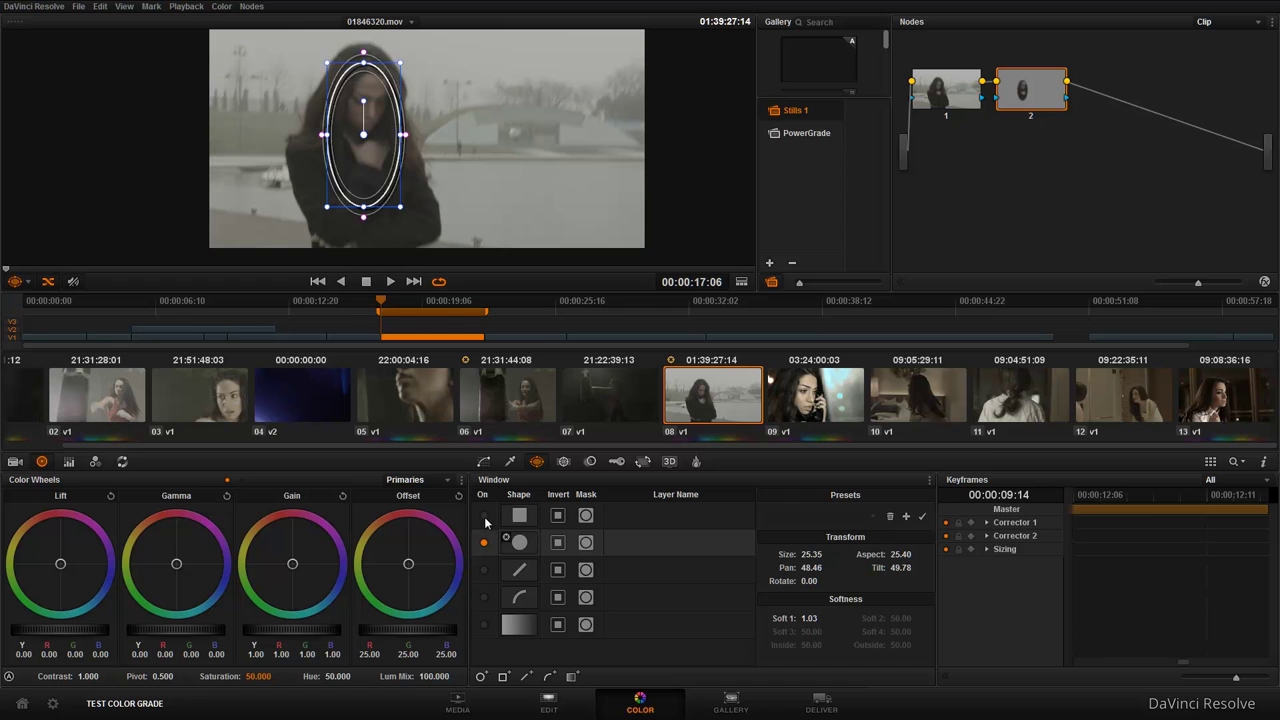
scroll(487, 219, down, 2)
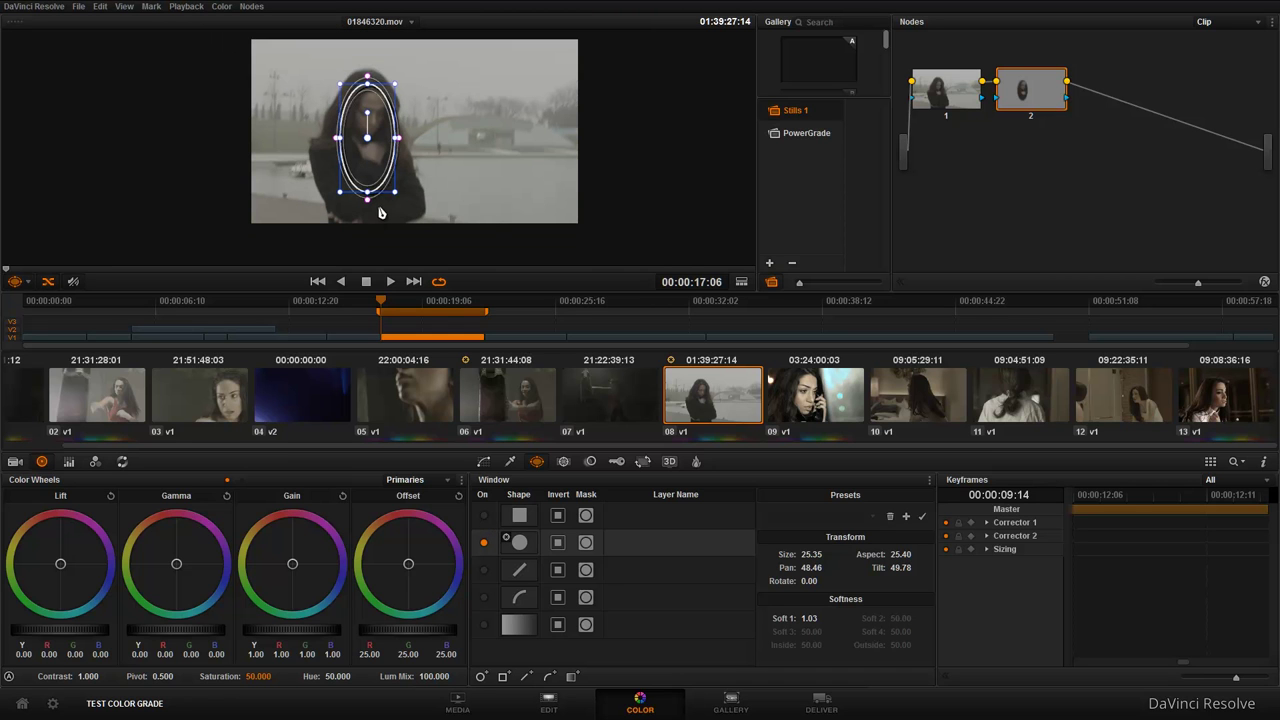
drag(367, 79, 372, 193)
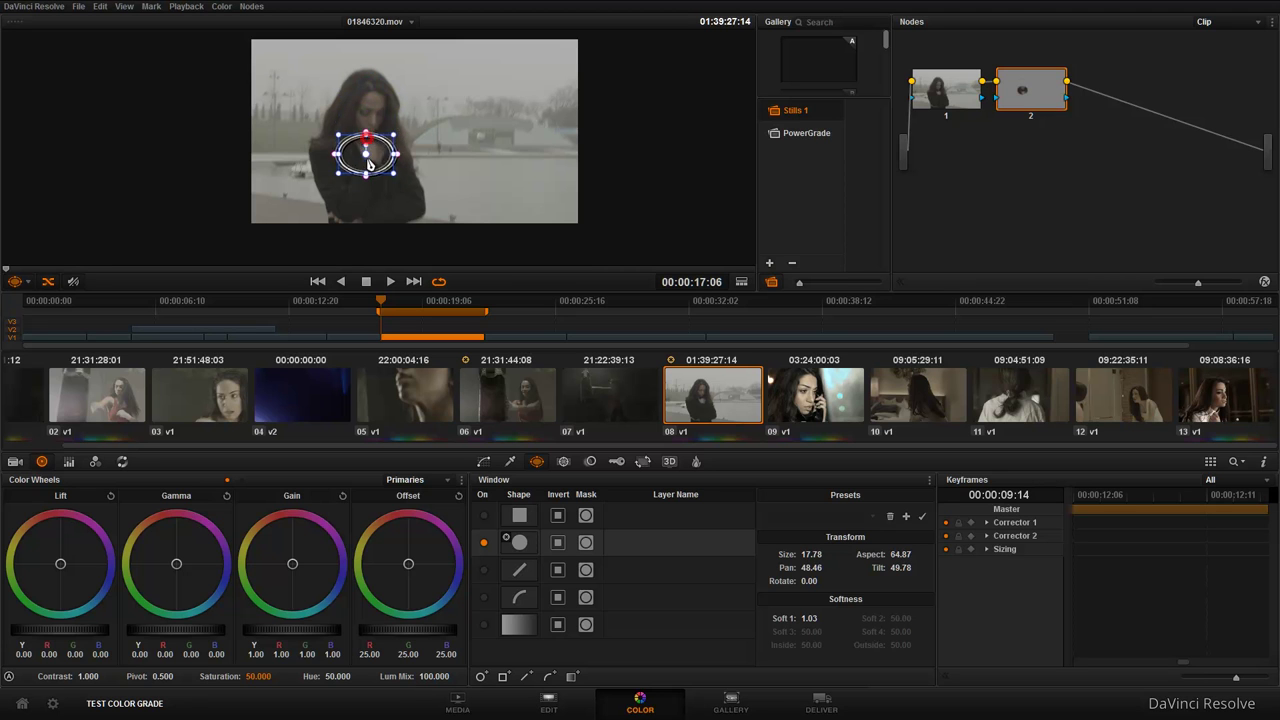
Add a linear window and shape it into a square framing her face.
click(485, 517)
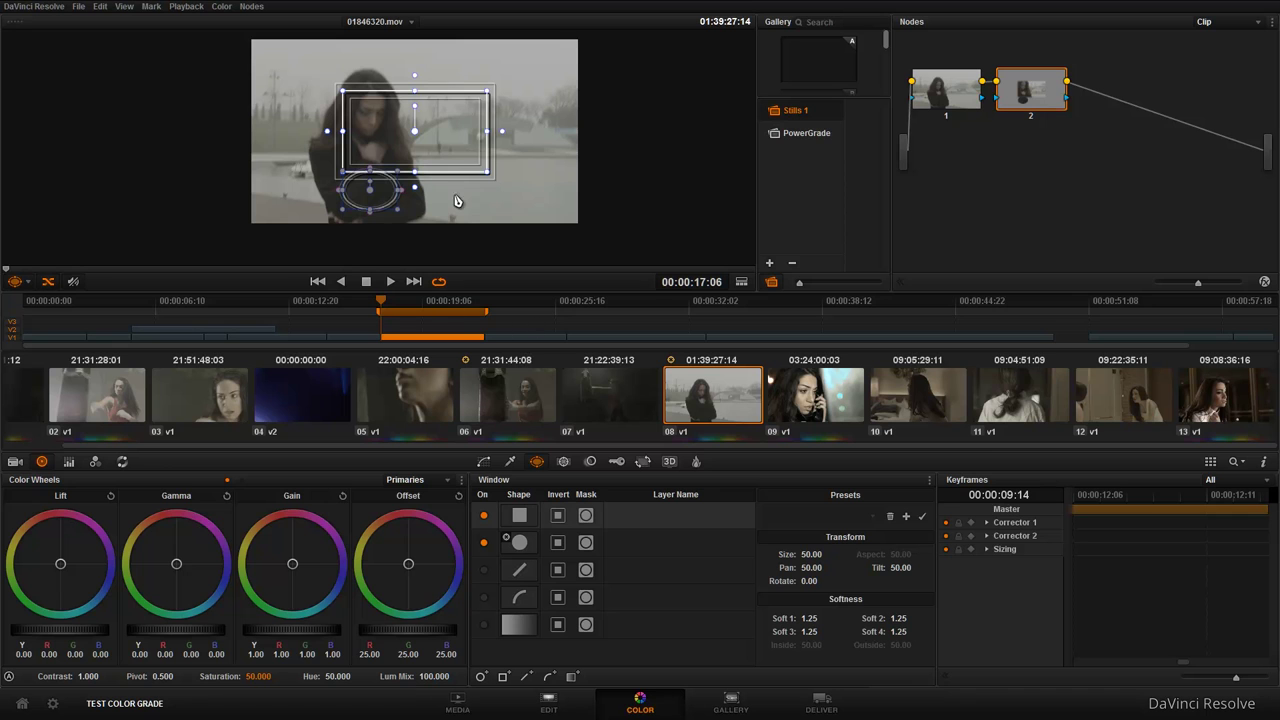
mouse_move(490, 136)
mouse_down()
mouse_move(380, 138)
mouse_move(402, 146)
mouse_up()
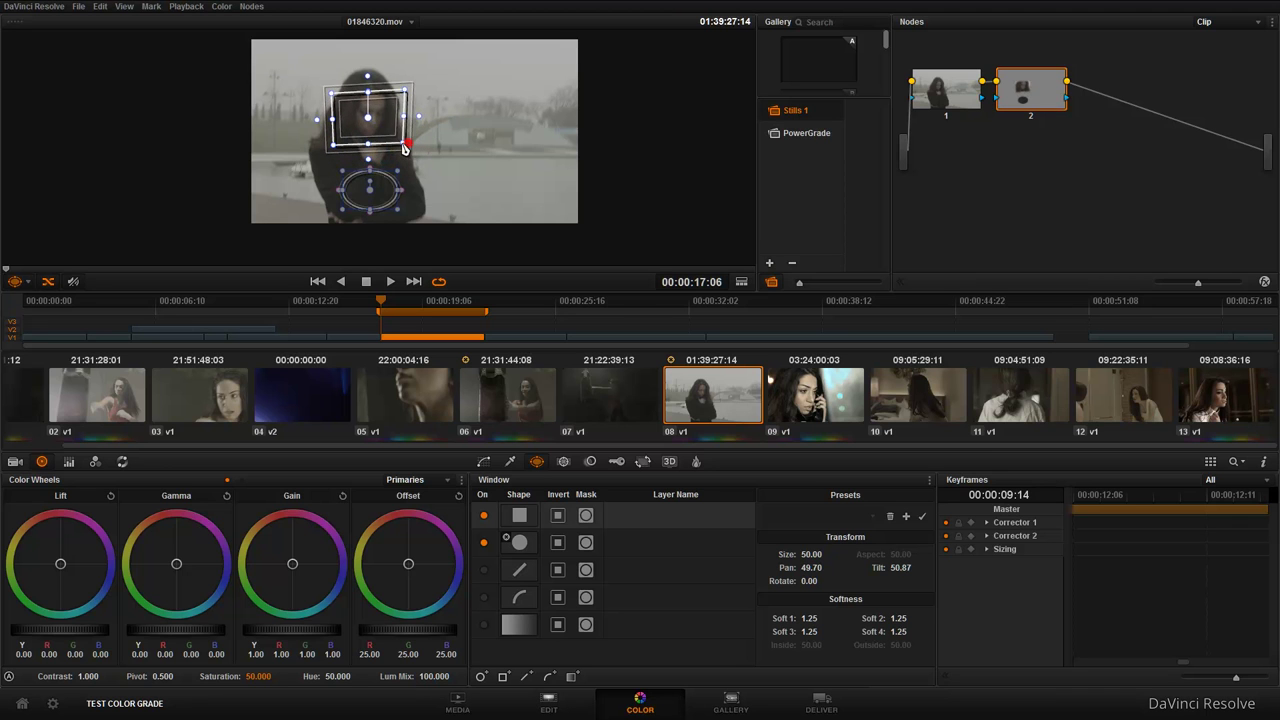
drag(405, 101, 396, 93)
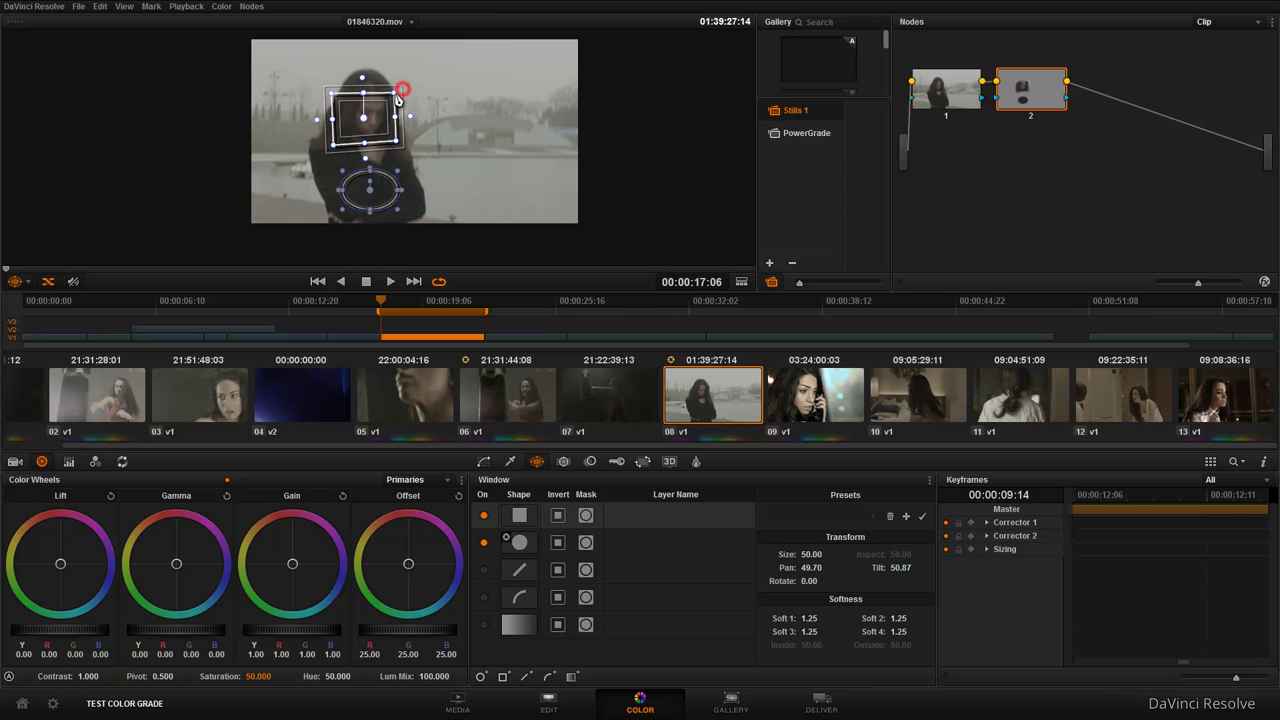
drag(335, 149, 352, 97)
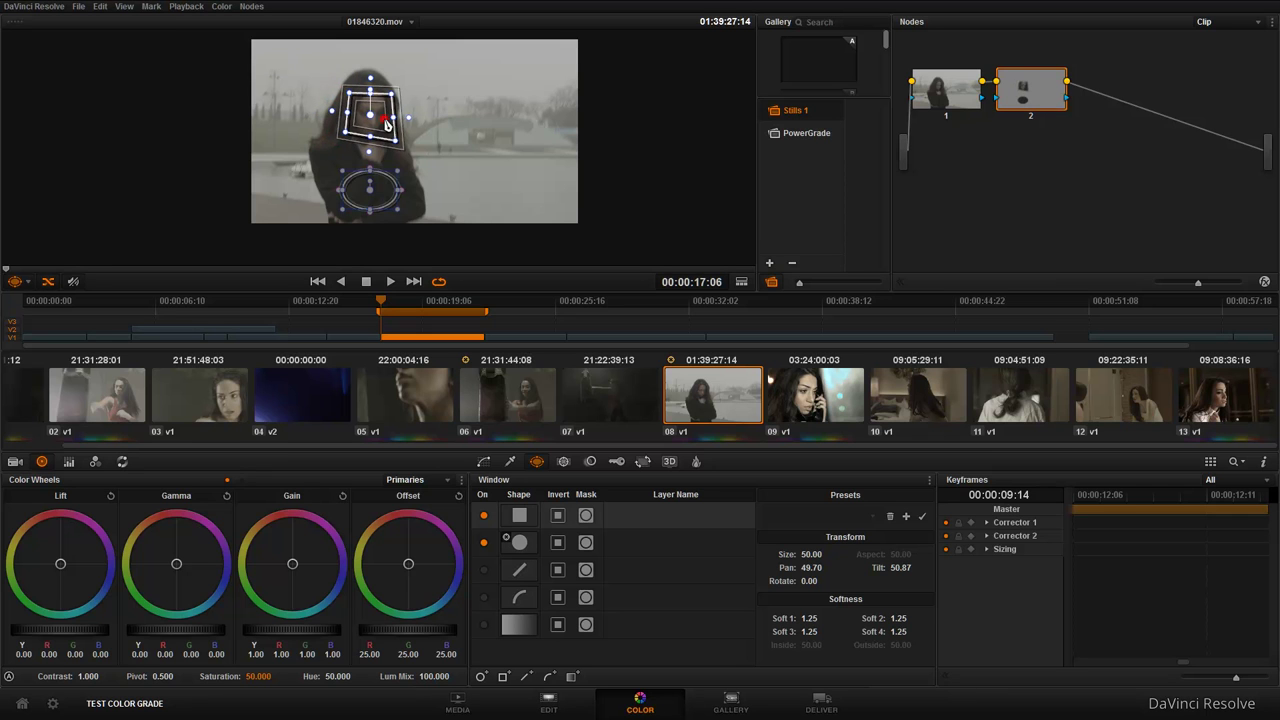
drag(400, 146, 395, 141)
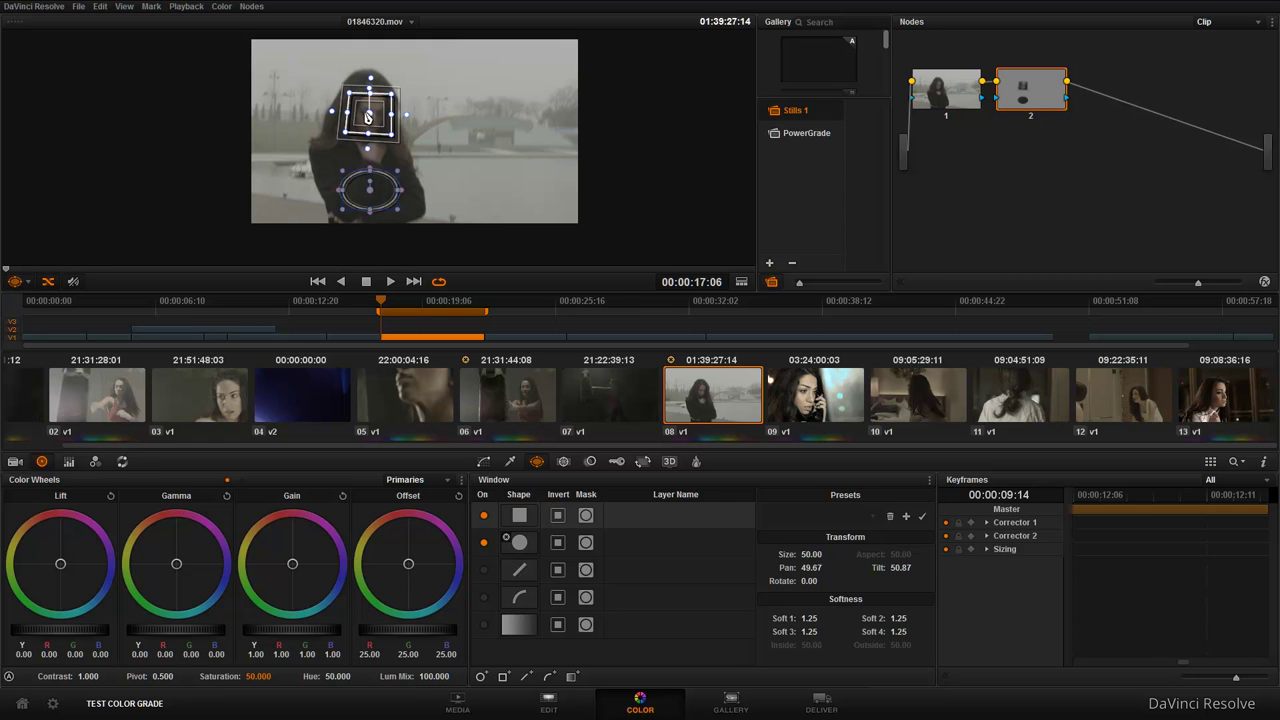
Rename the circle window from 'sirkus' to 'lico' and name the square window 'qolova'.
click(614, 545)
text(sirkus)
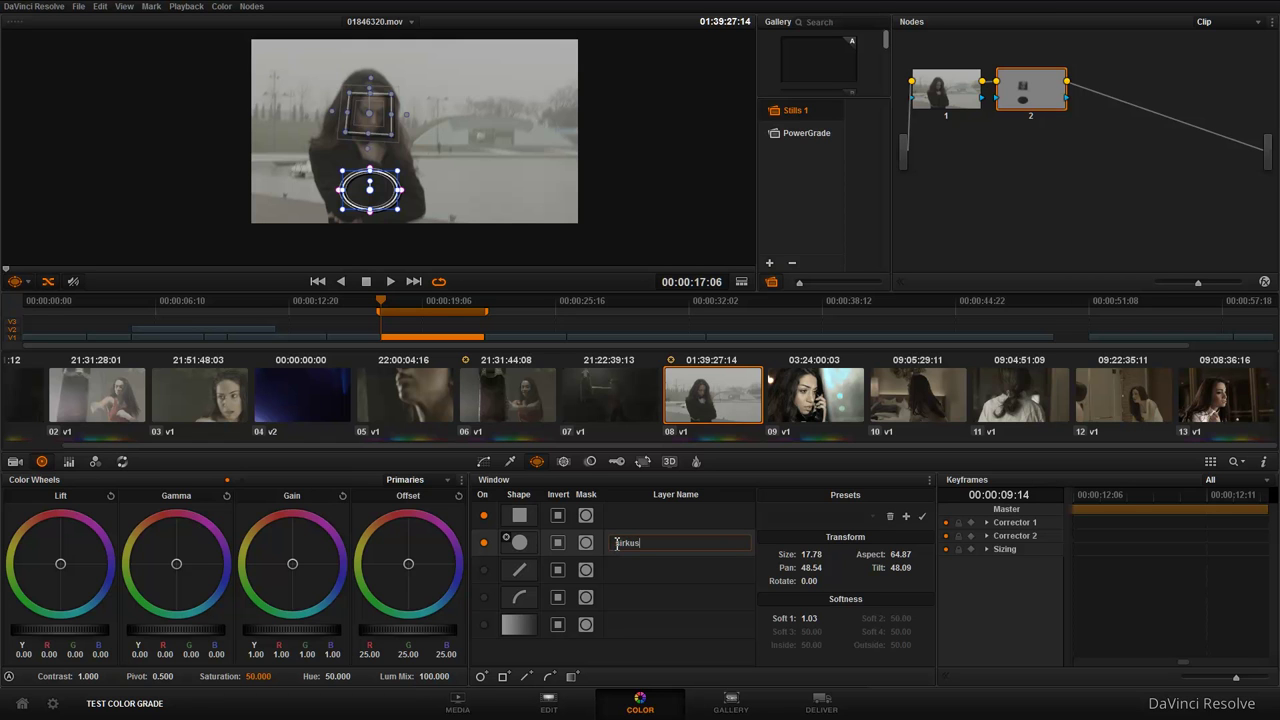
click(677, 599)
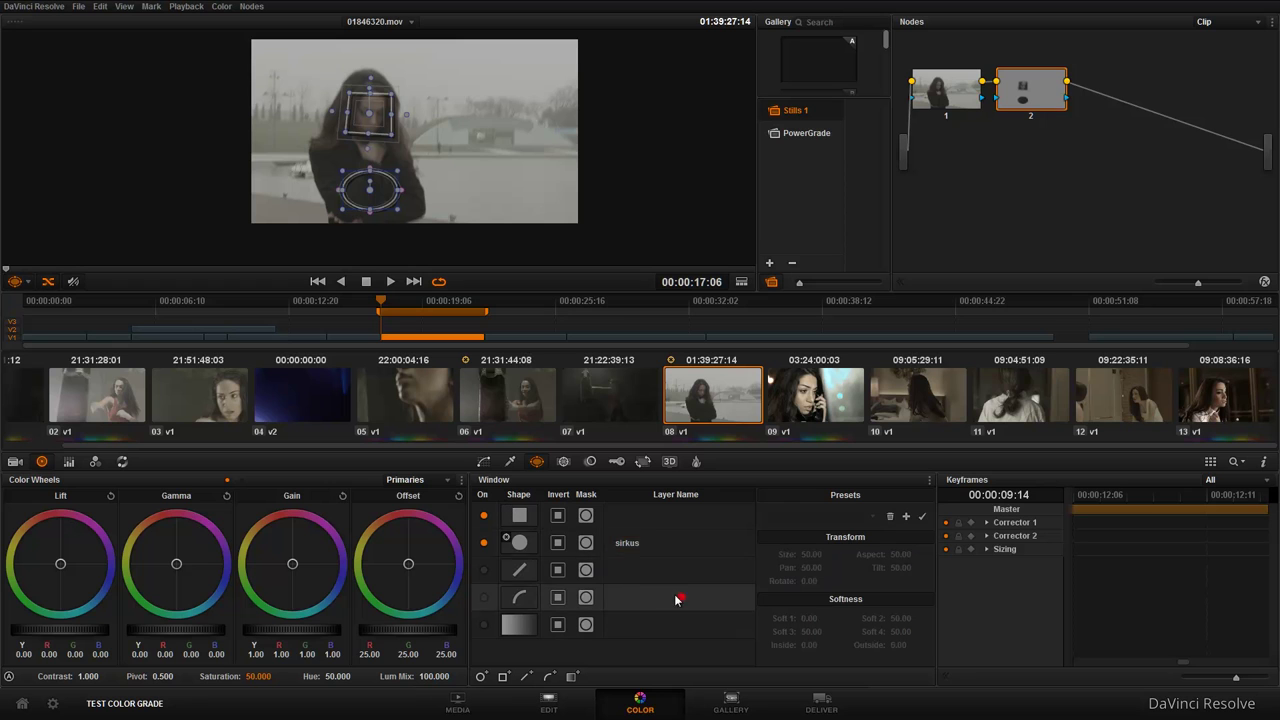
double_click(630, 541)
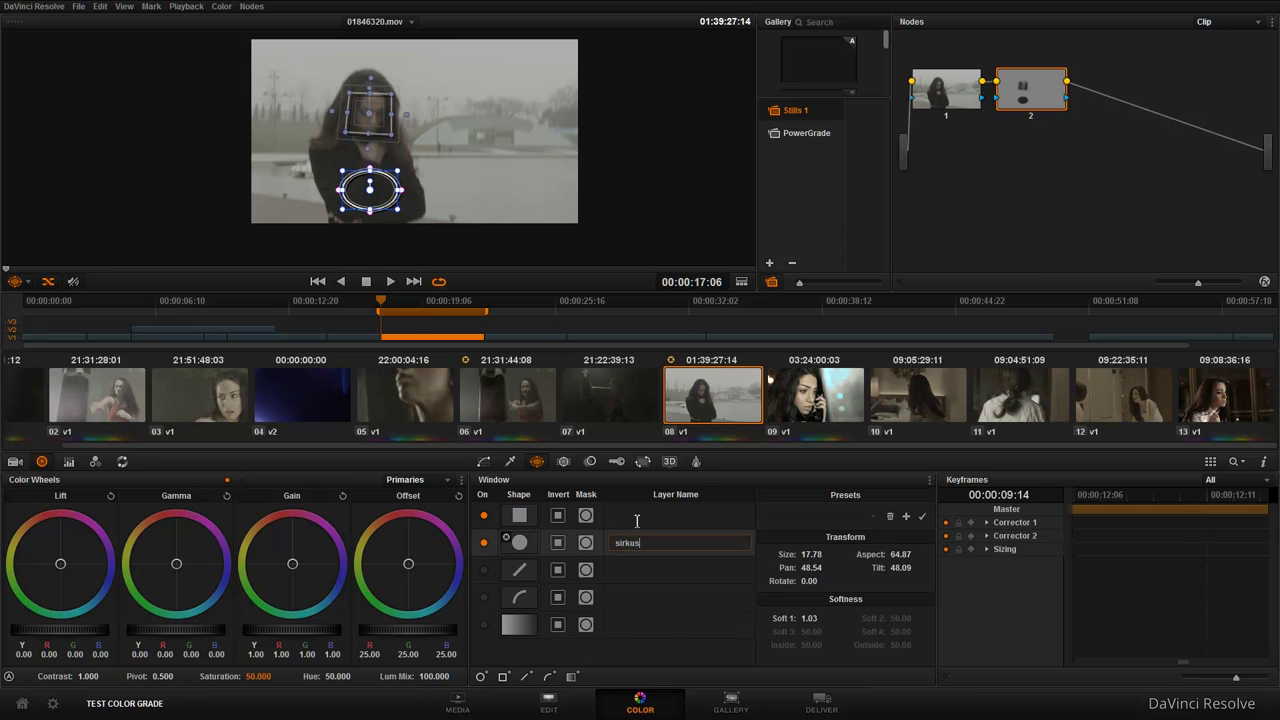
double_click(649, 550)
text(lico)
double_click(615, 516)
text(golova)
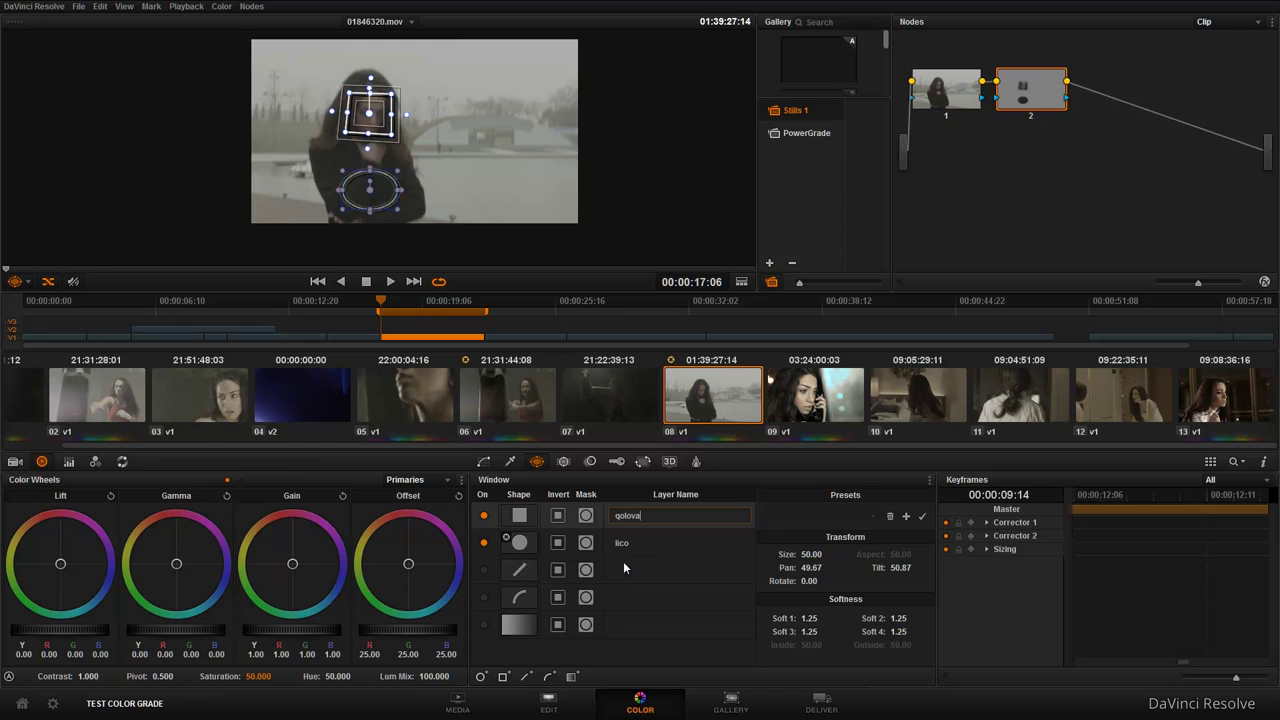
click(536, 545)
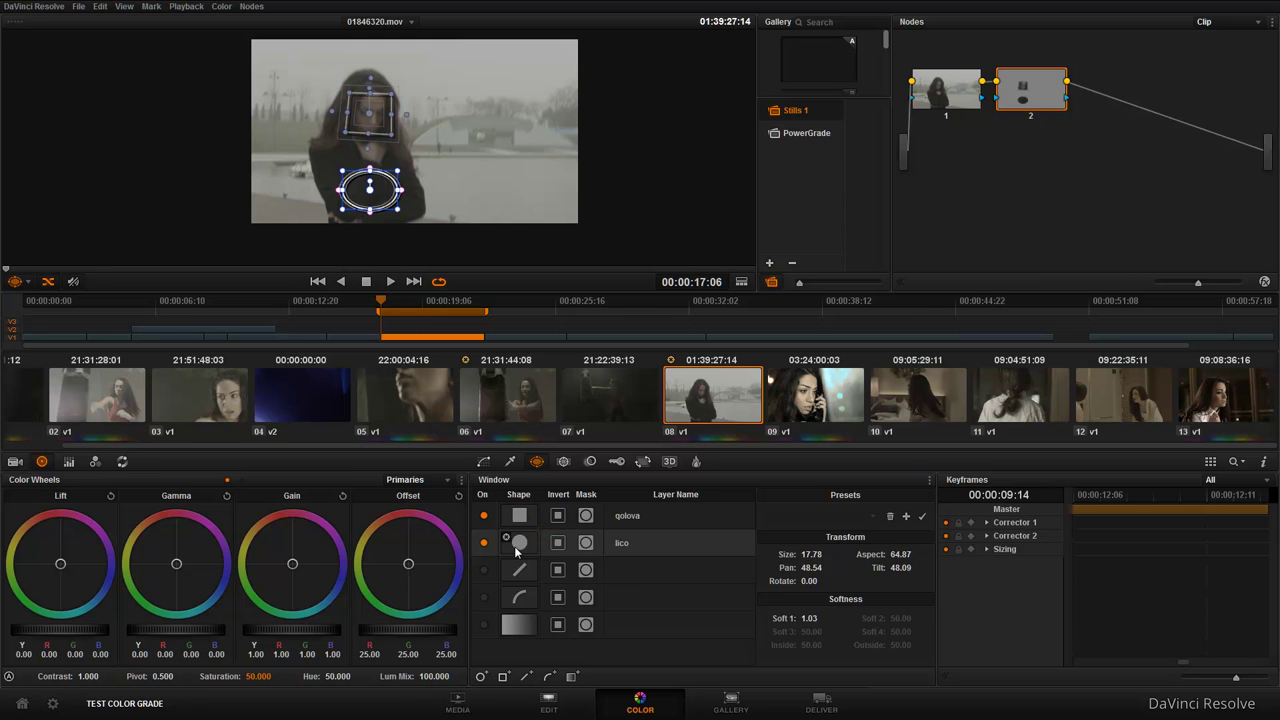
Copy the circle window's tracking data and paste it onto the square qolova window.
click(565, 461)
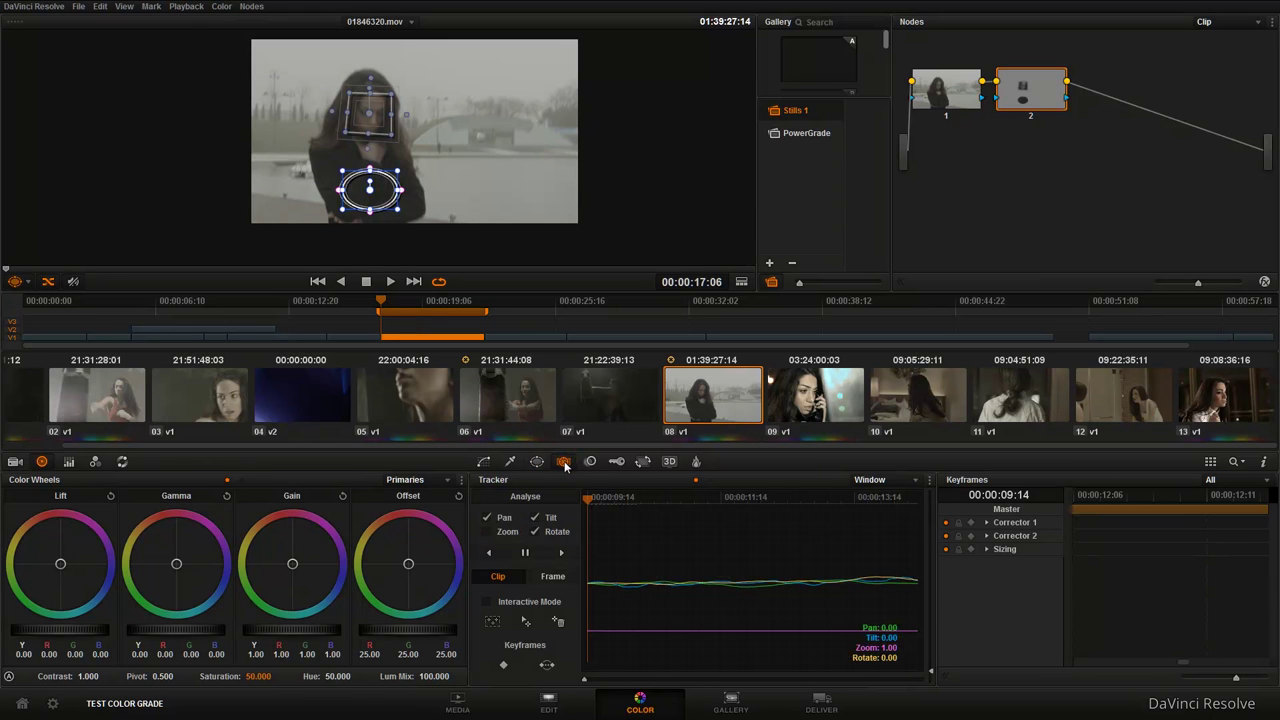
click(930, 484)
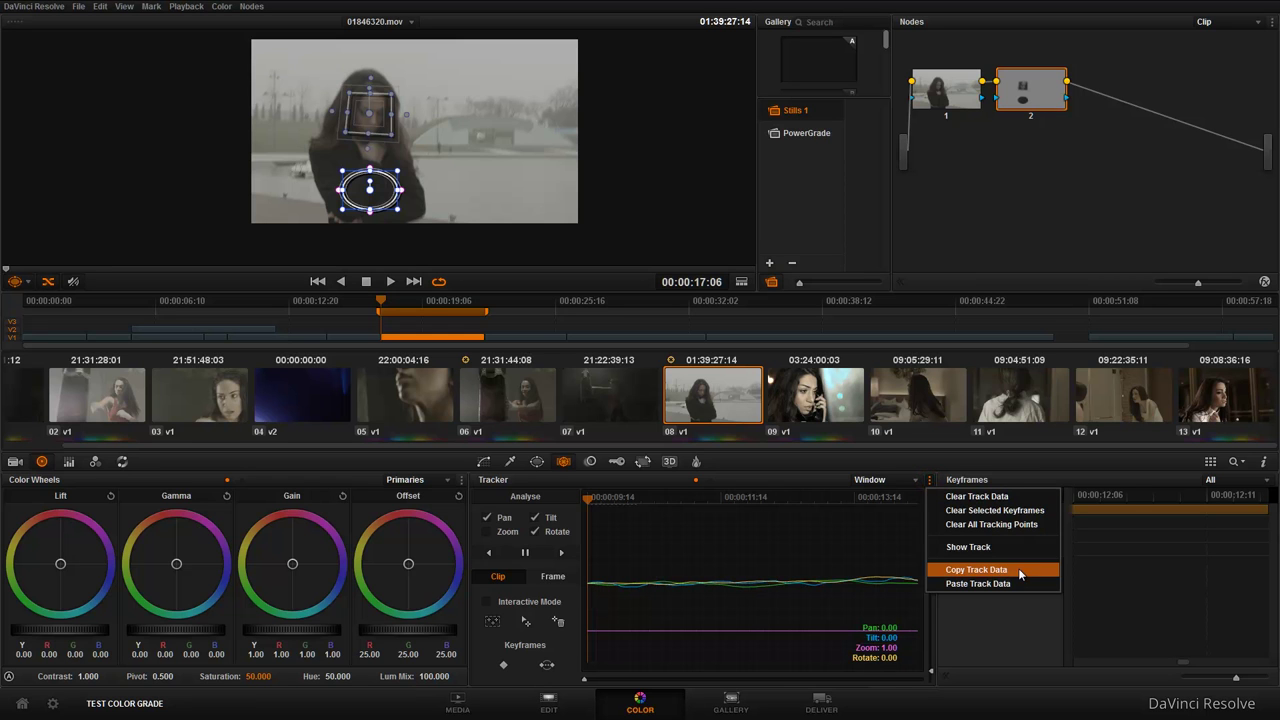
click(970, 573)
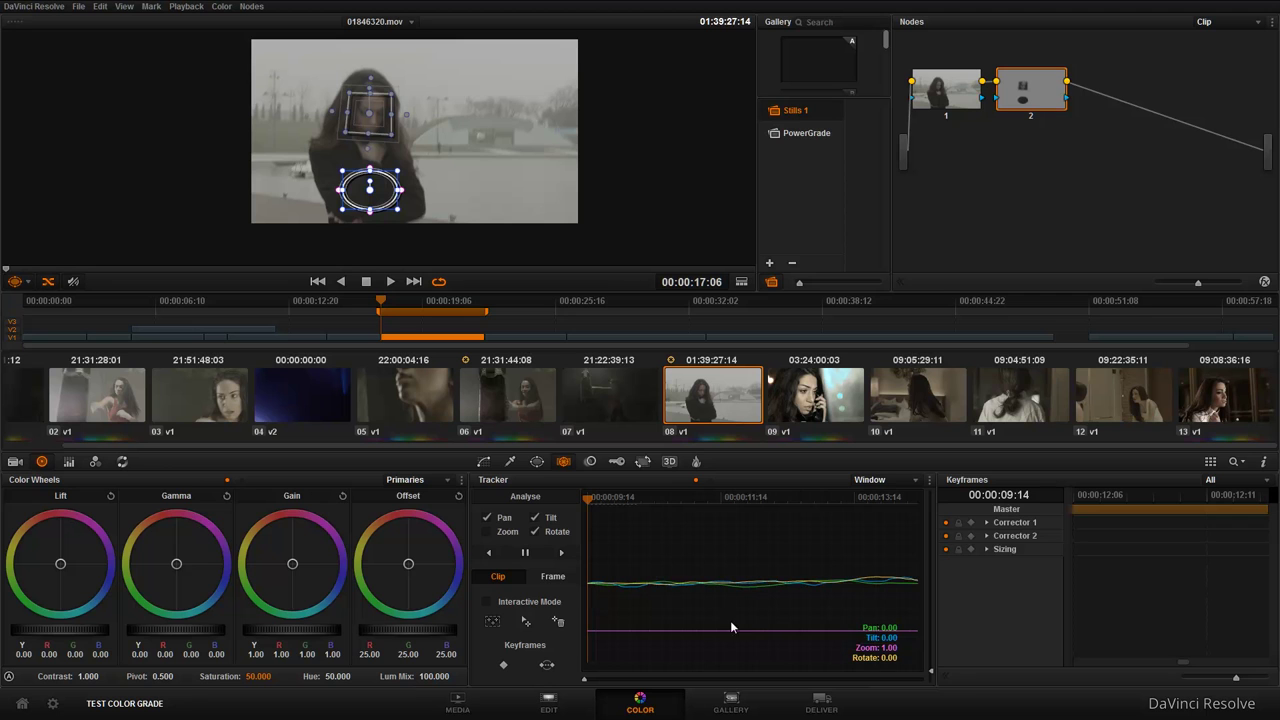
click(537, 461)
click(493, 513)
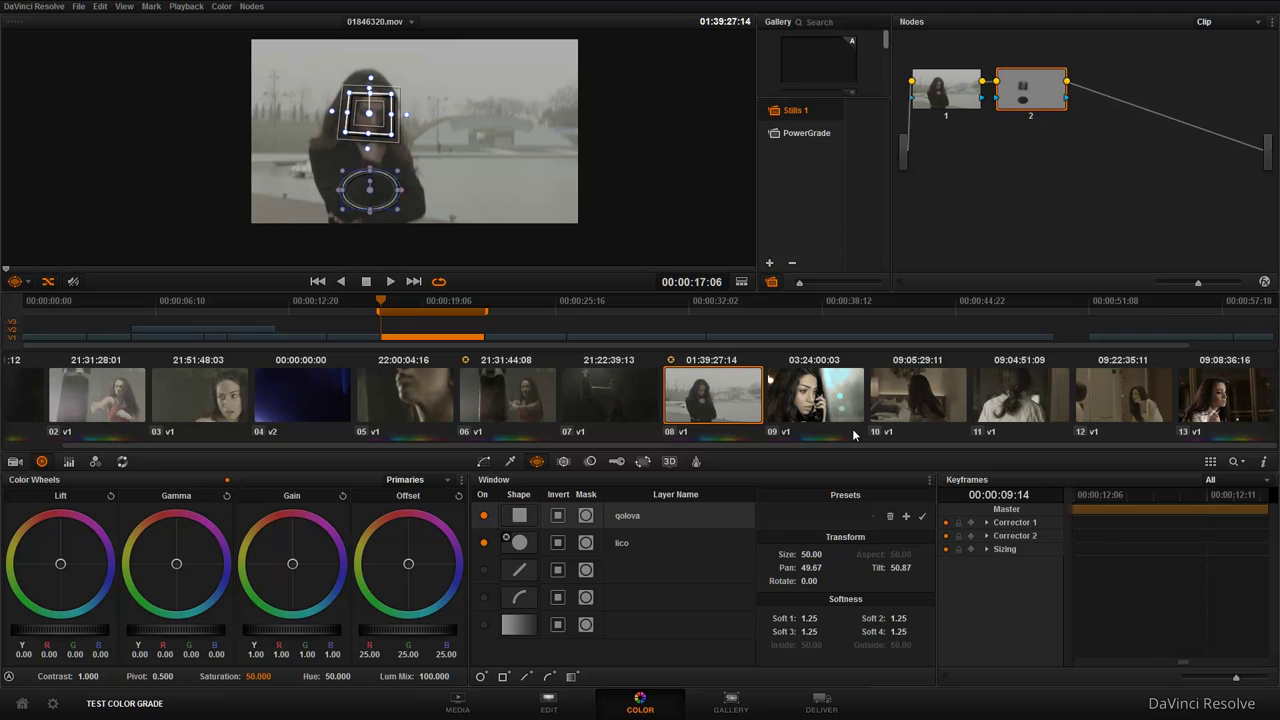
click(566, 461)
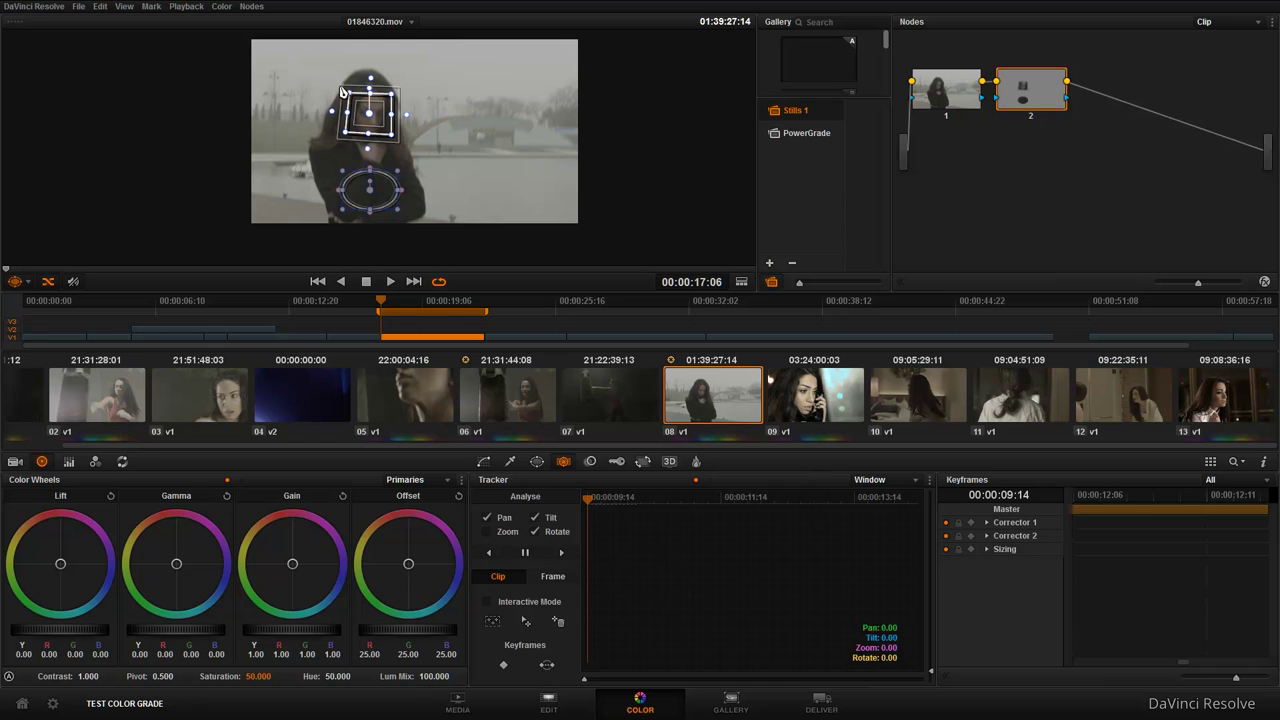
click(925, 480)
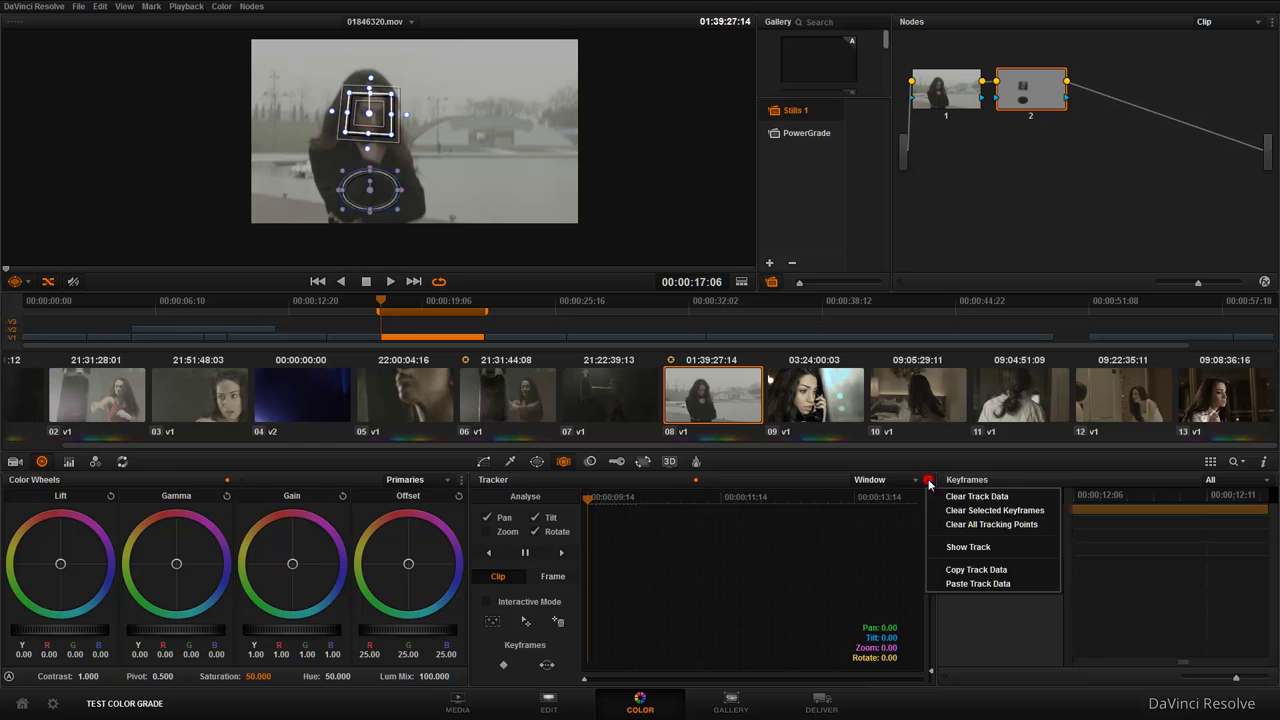
click(1012, 584)
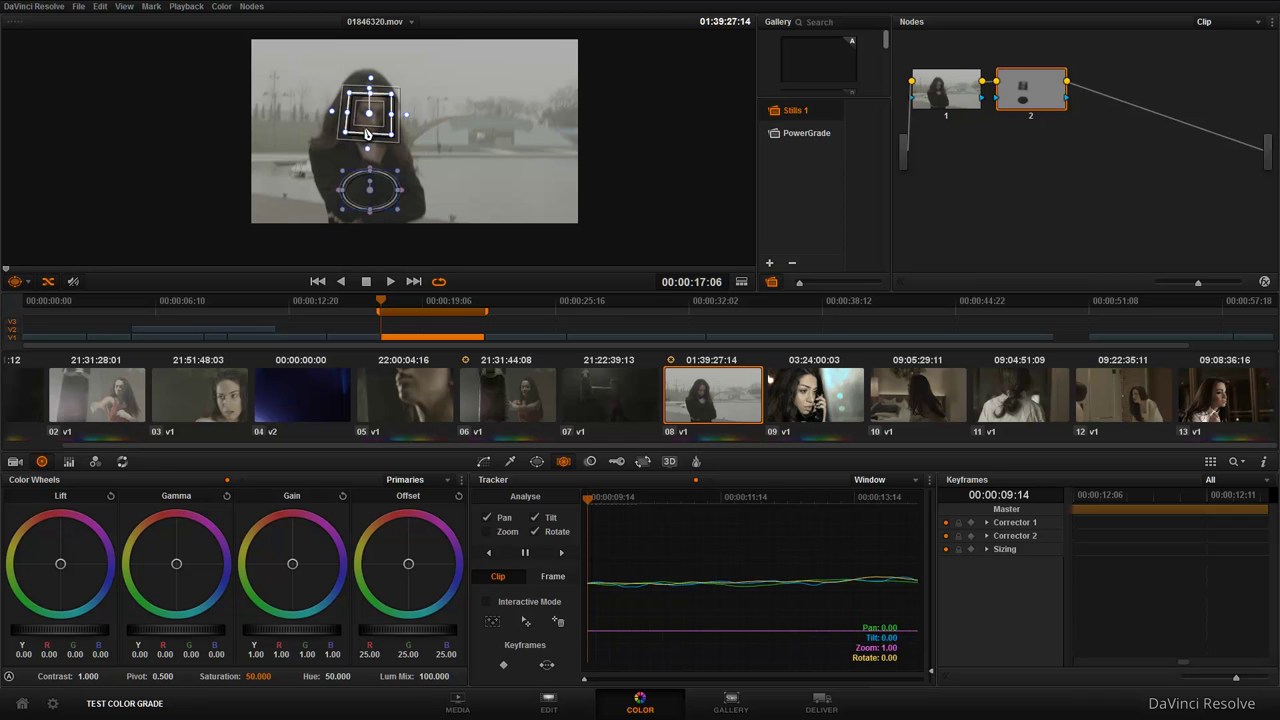
Play the clip, track the windows forward, and select the lico window in the list.
click(392, 282)
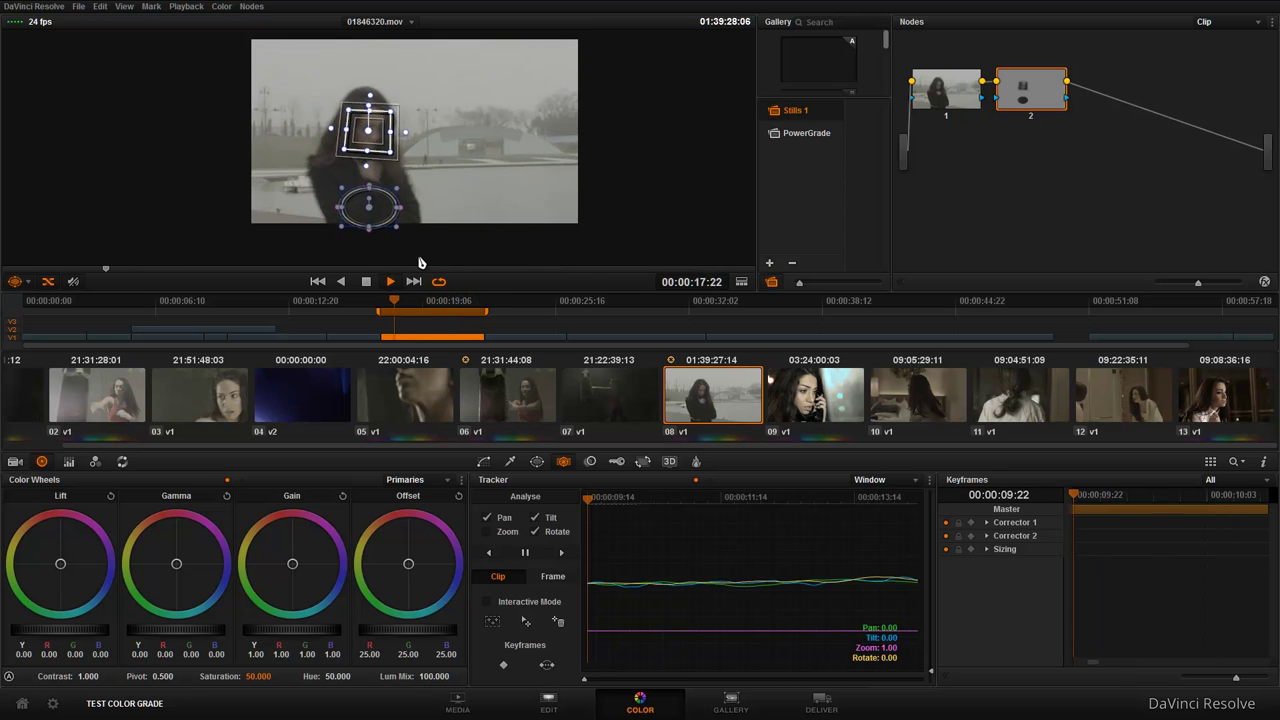
click(561, 552)
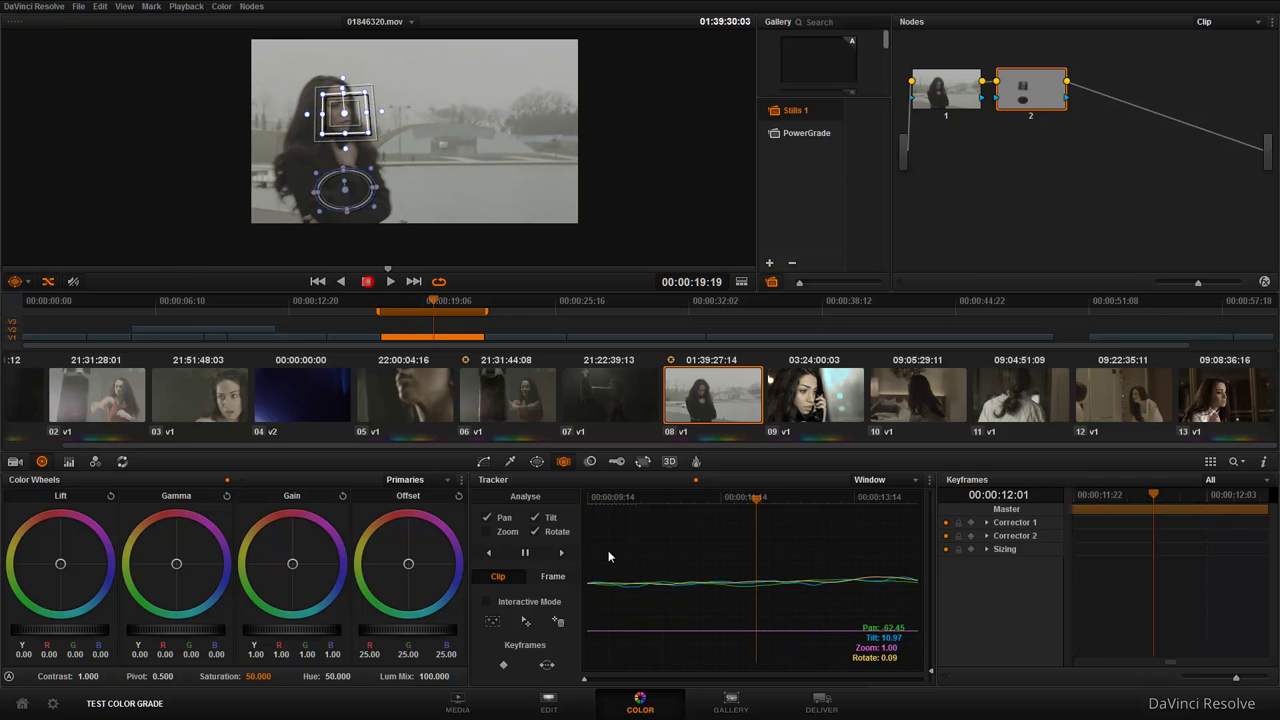
click(537, 460)
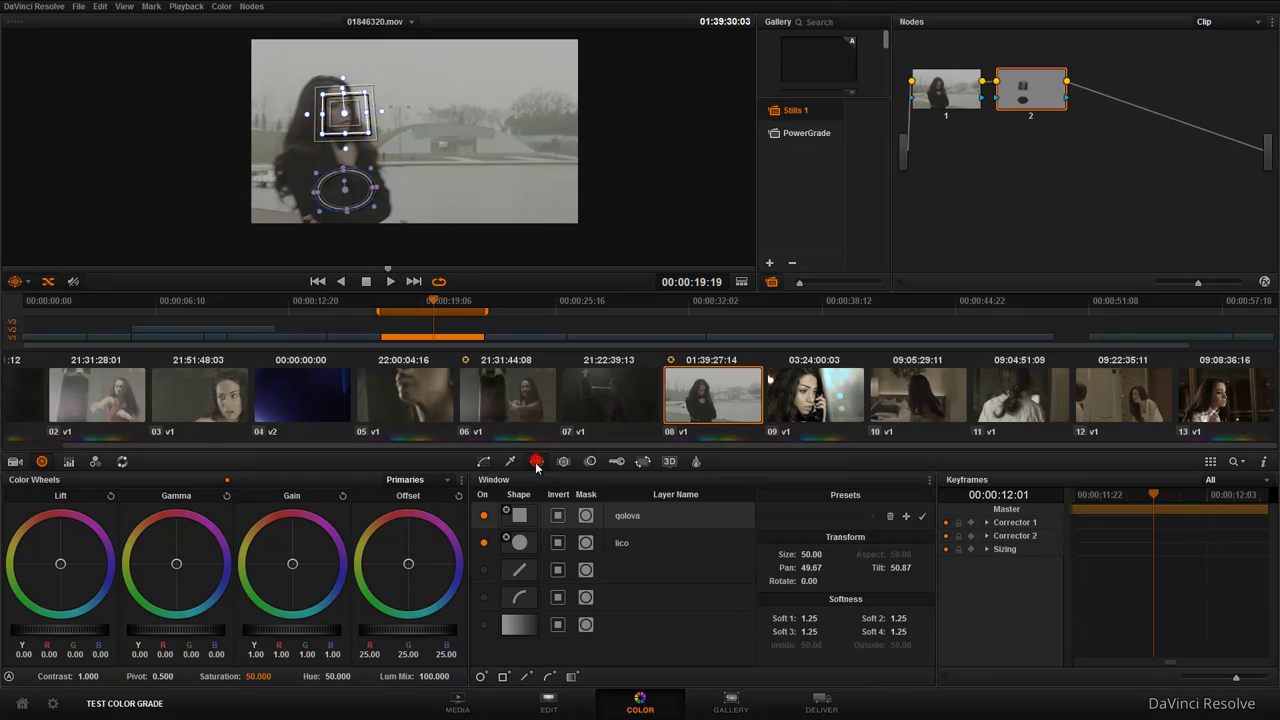
click(600, 546)
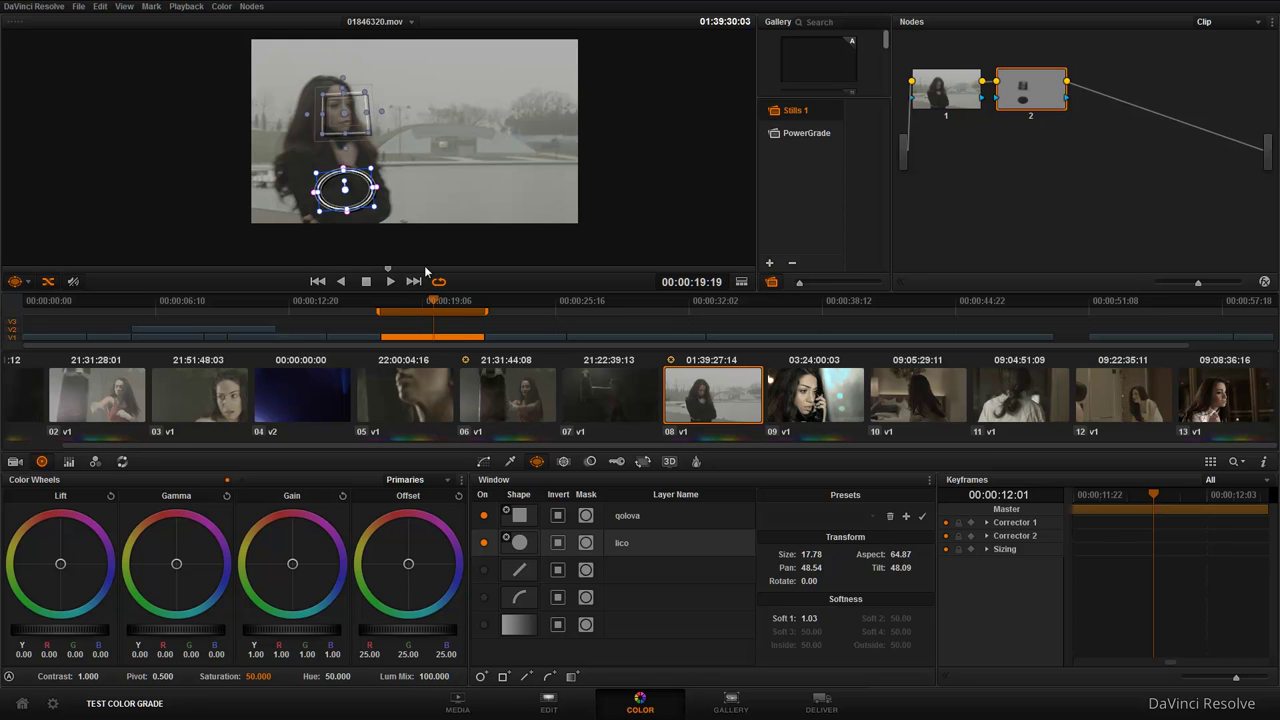
Draw a four-point curve window over the background right of the woman and adjust its position.
click(485, 598)
click(388, 140)
click(434, 125)
click(498, 131)
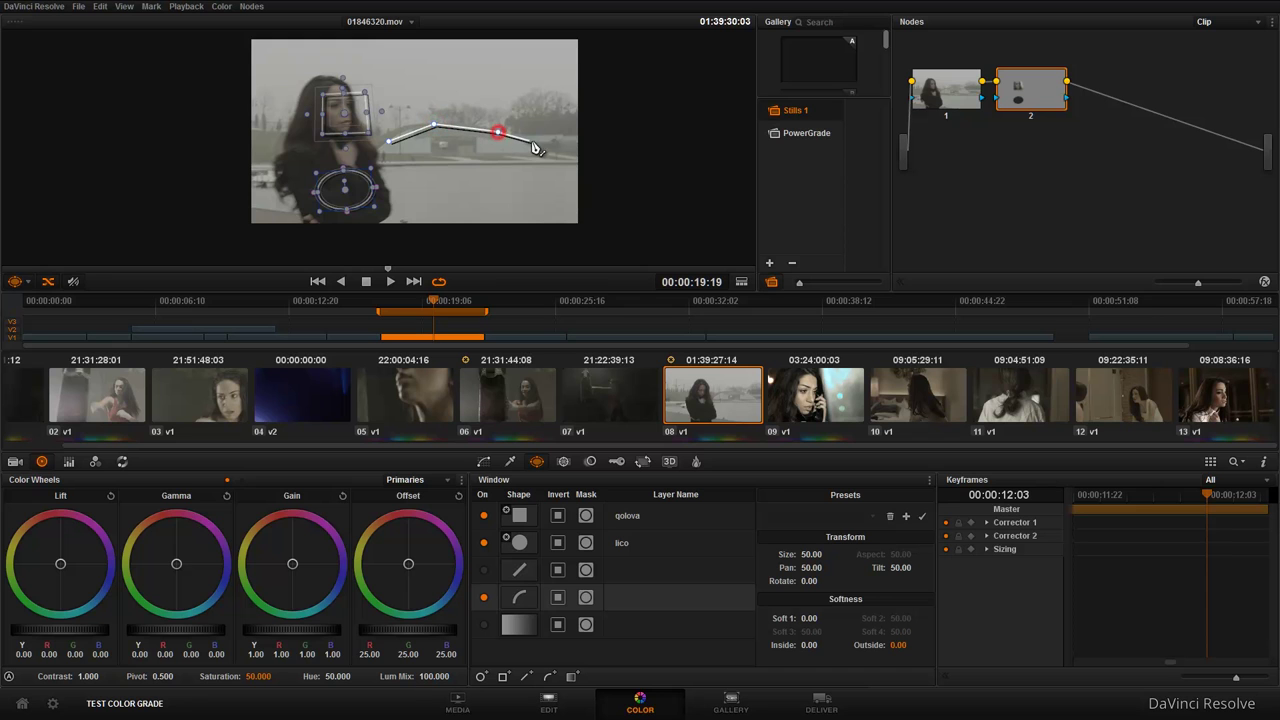
click(532, 149)
drag(396, 161, 397, 145)
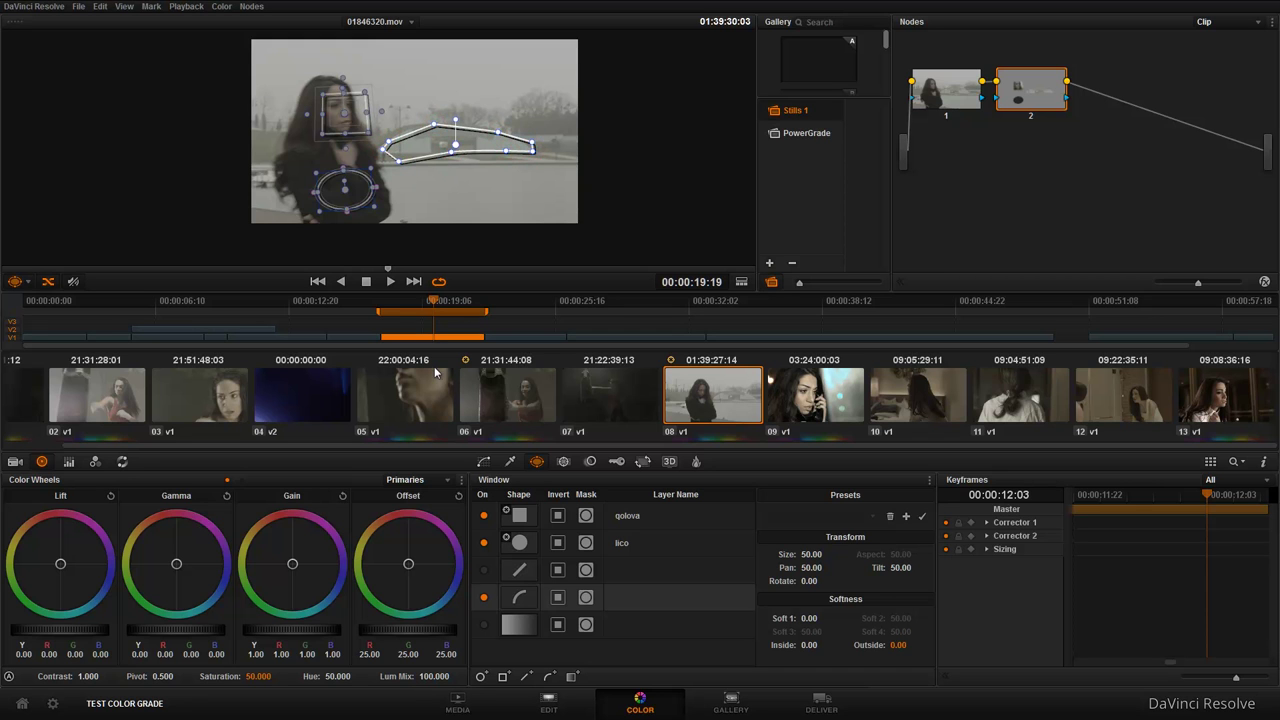
drag(432, 300, 388, 302)
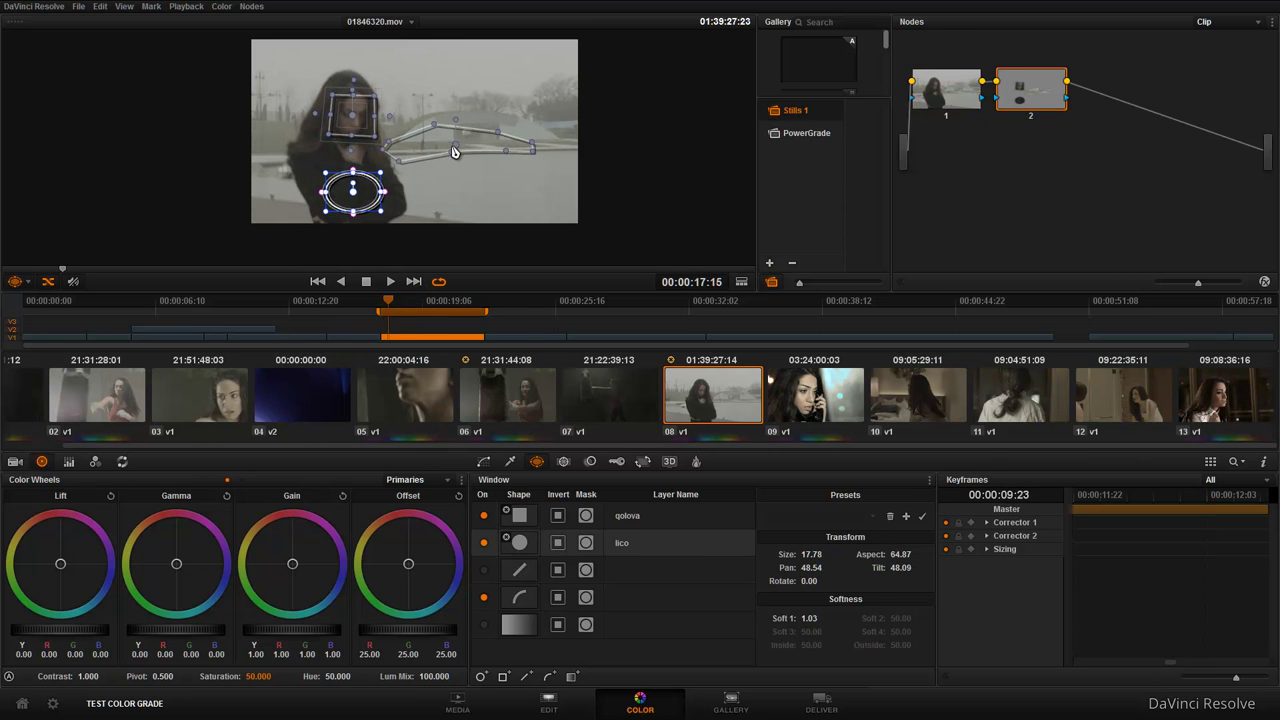
drag(453, 151, 475, 135)
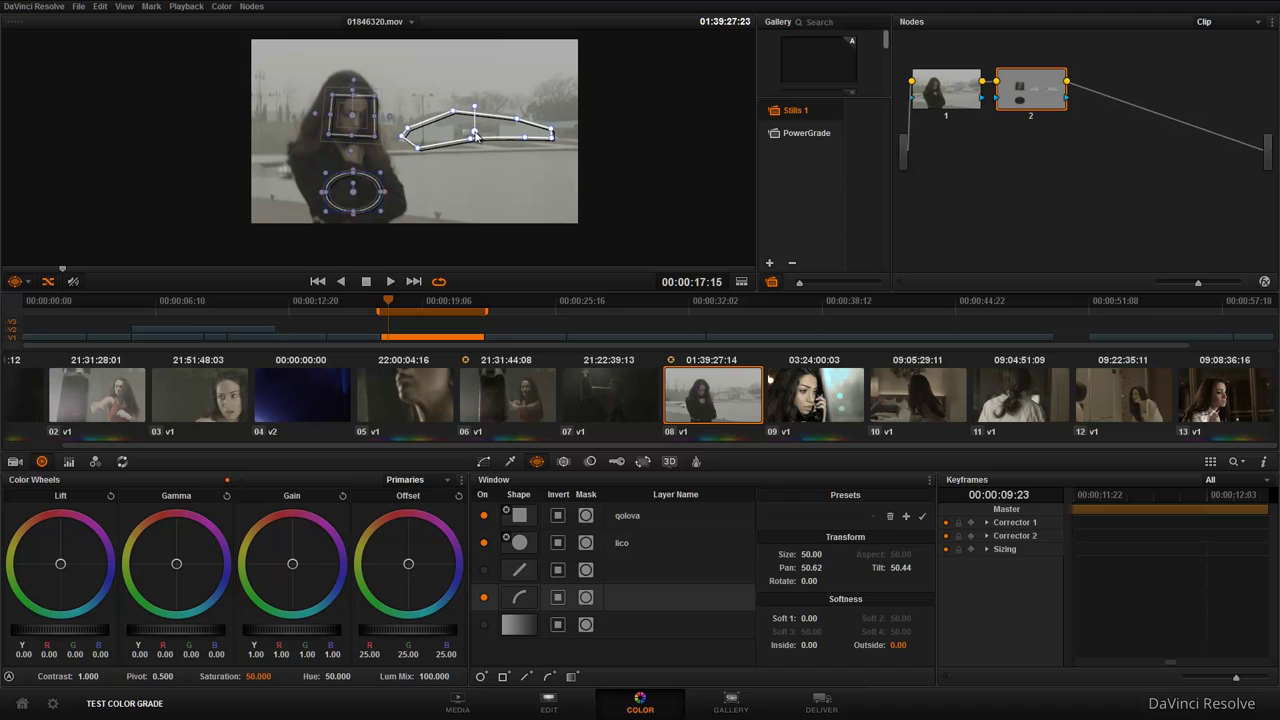
Rewind a few frames, nudge the curve window, and track it forward through the clip.
click(562, 462)
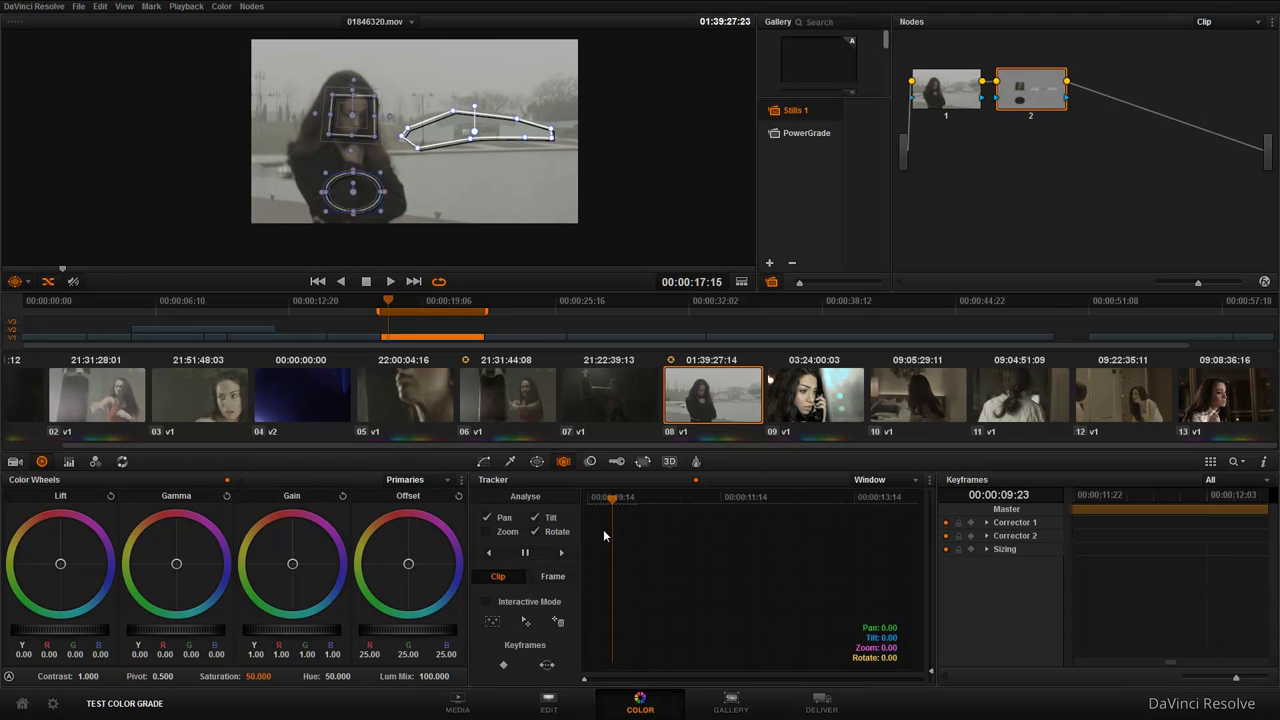
click(609, 498)
drag(609, 498, 591, 498)
drag(477, 135, 489, 137)
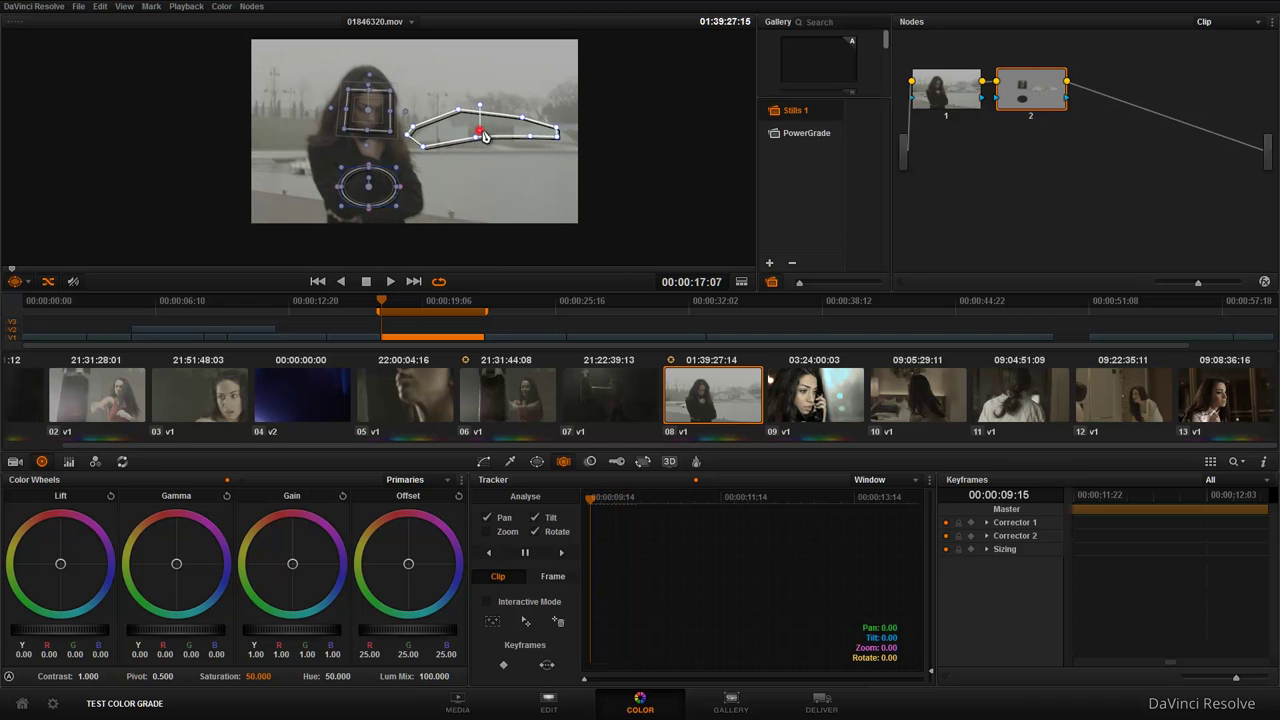
click(561, 552)
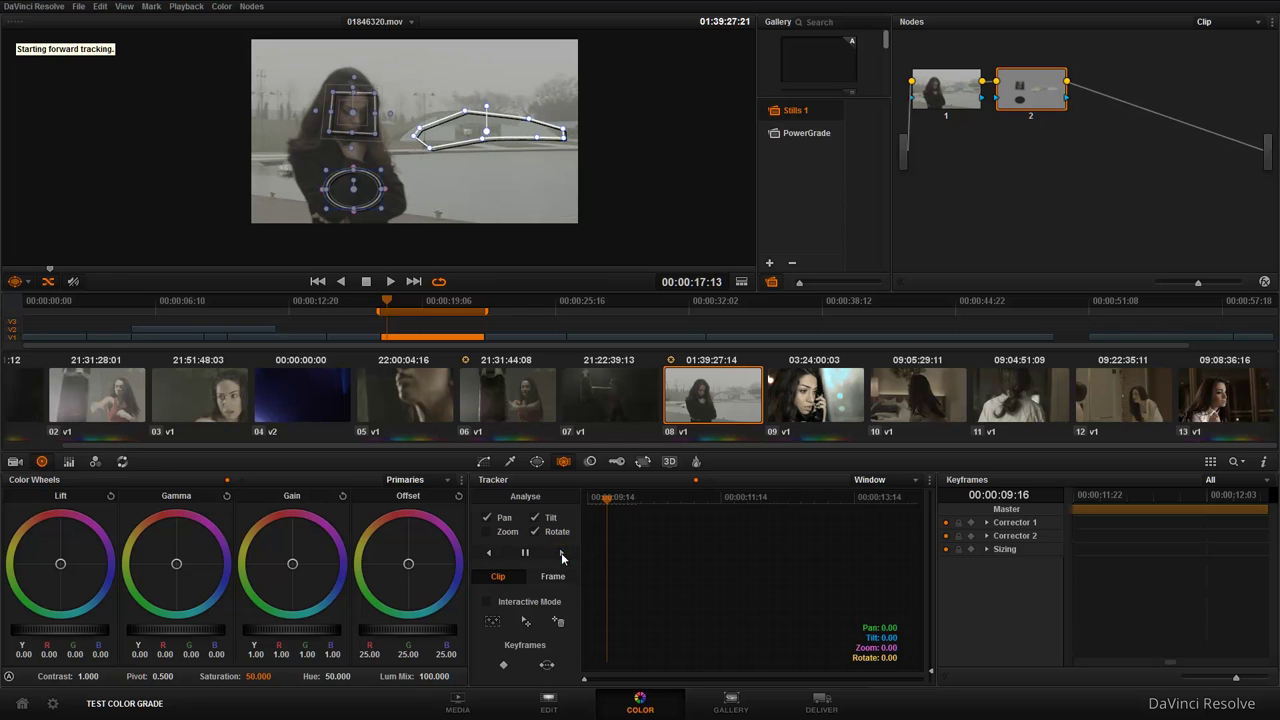
drag(605, 498, 587, 503)
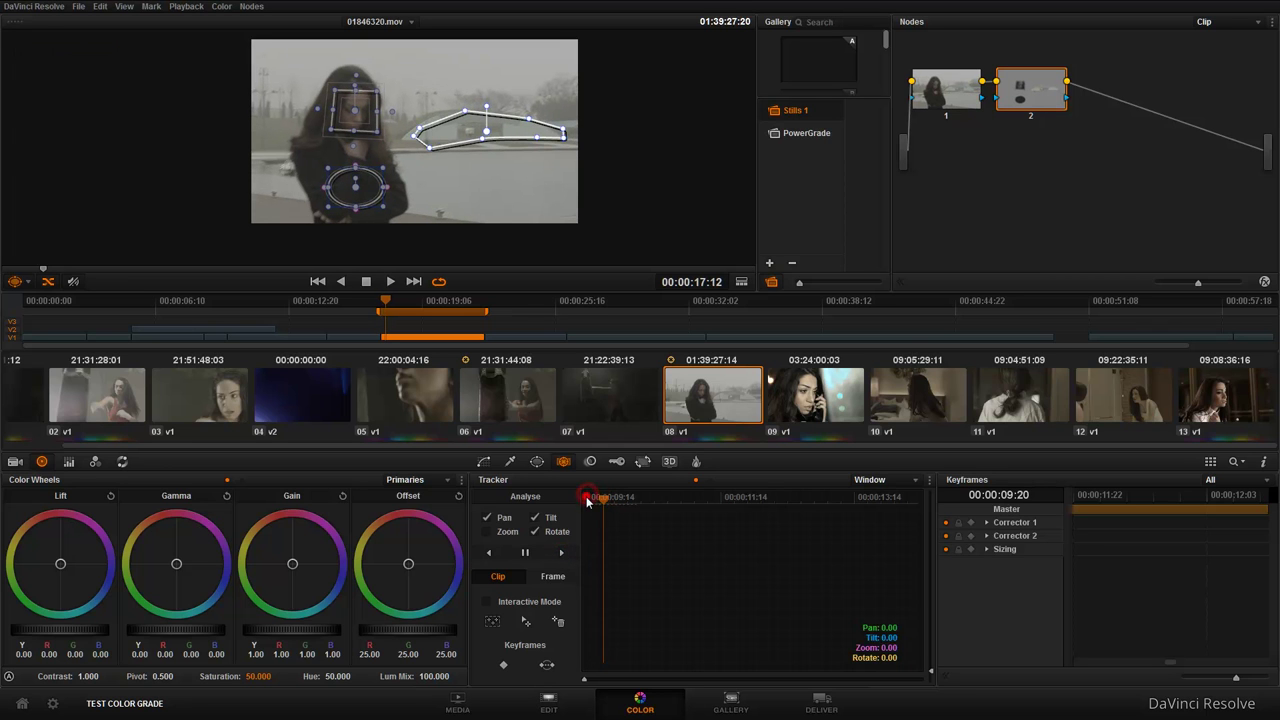
click(563, 554)
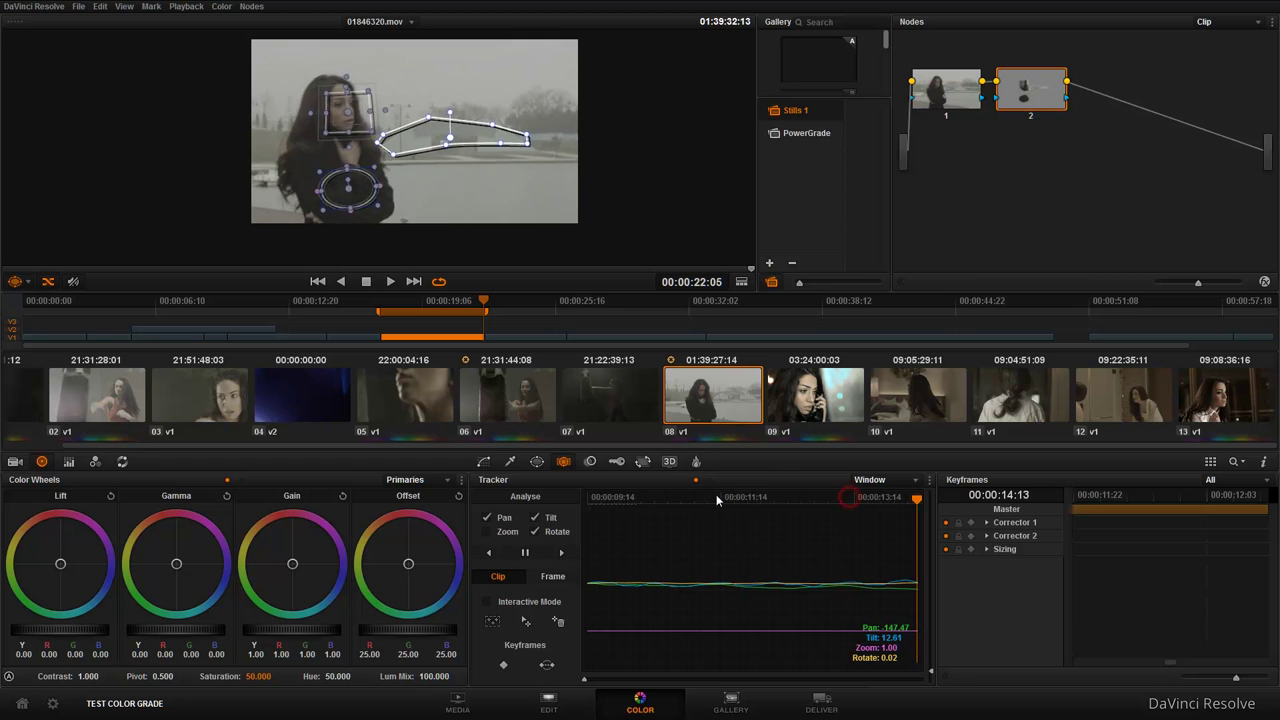
click(594, 499)
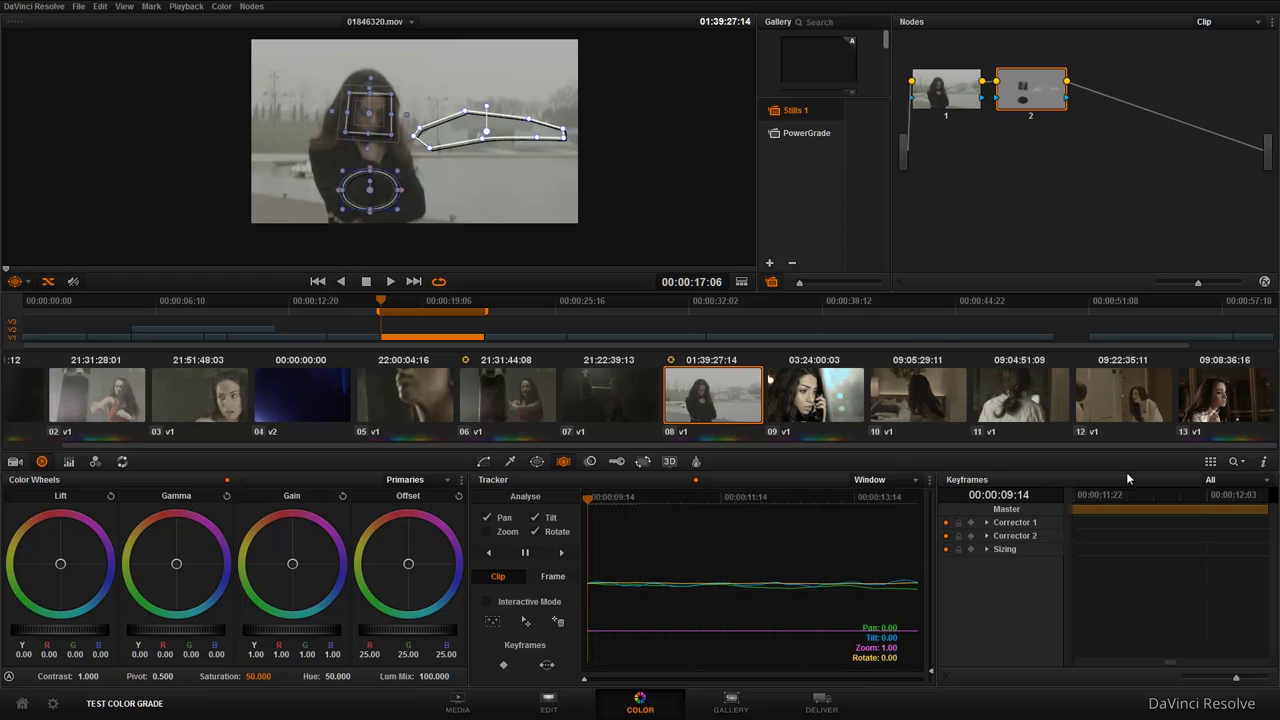
Enable Interactive Mode and clear all tracking points from the Tracker options menu.
click(932, 480)
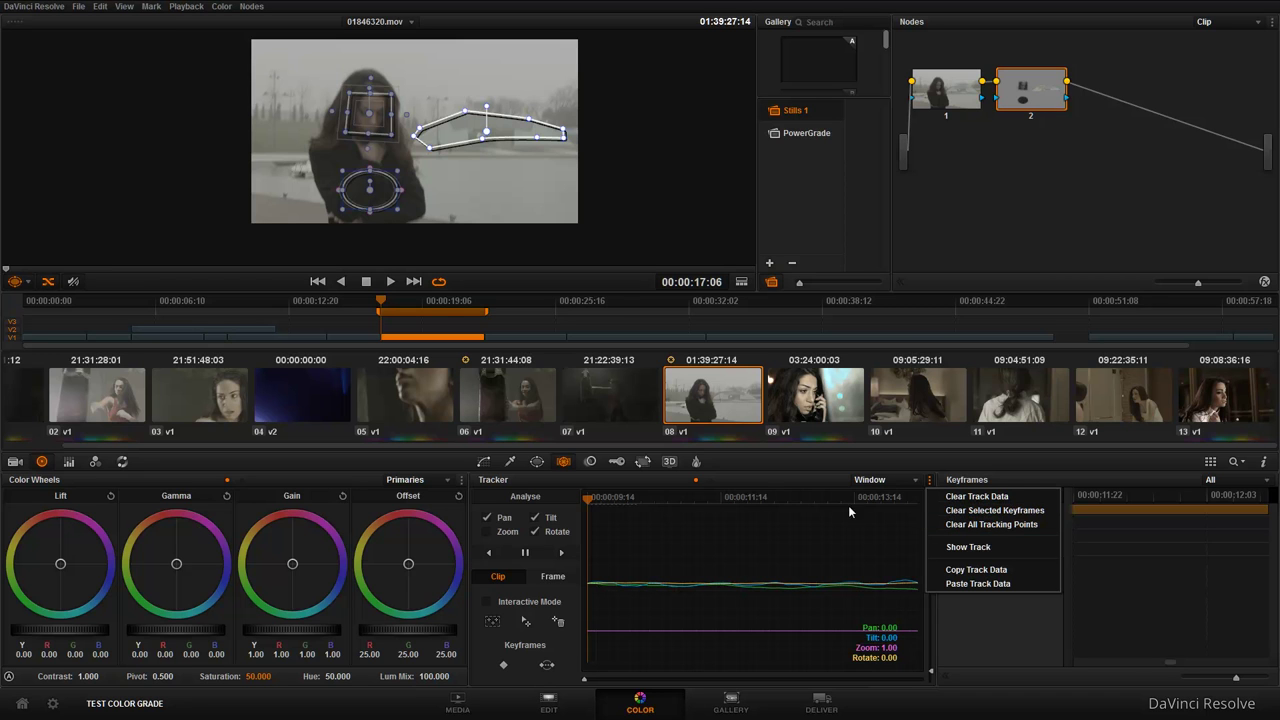
click(487, 603)
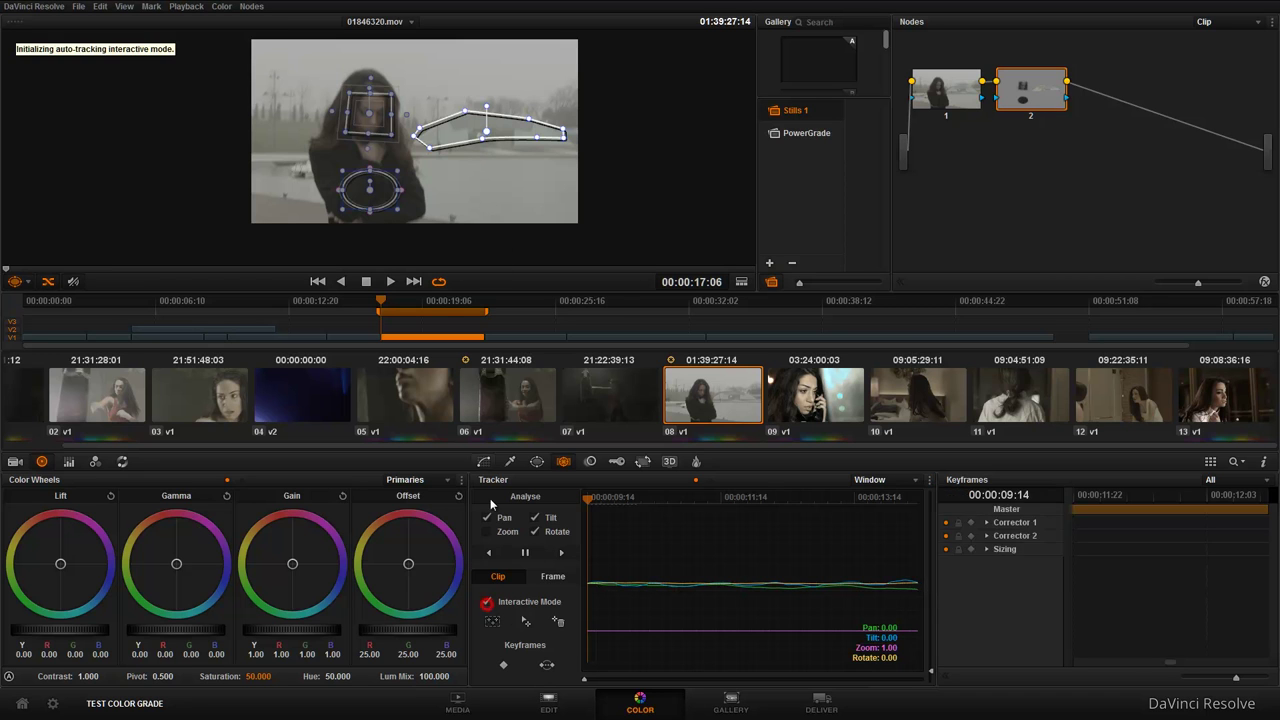
click(929, 481)
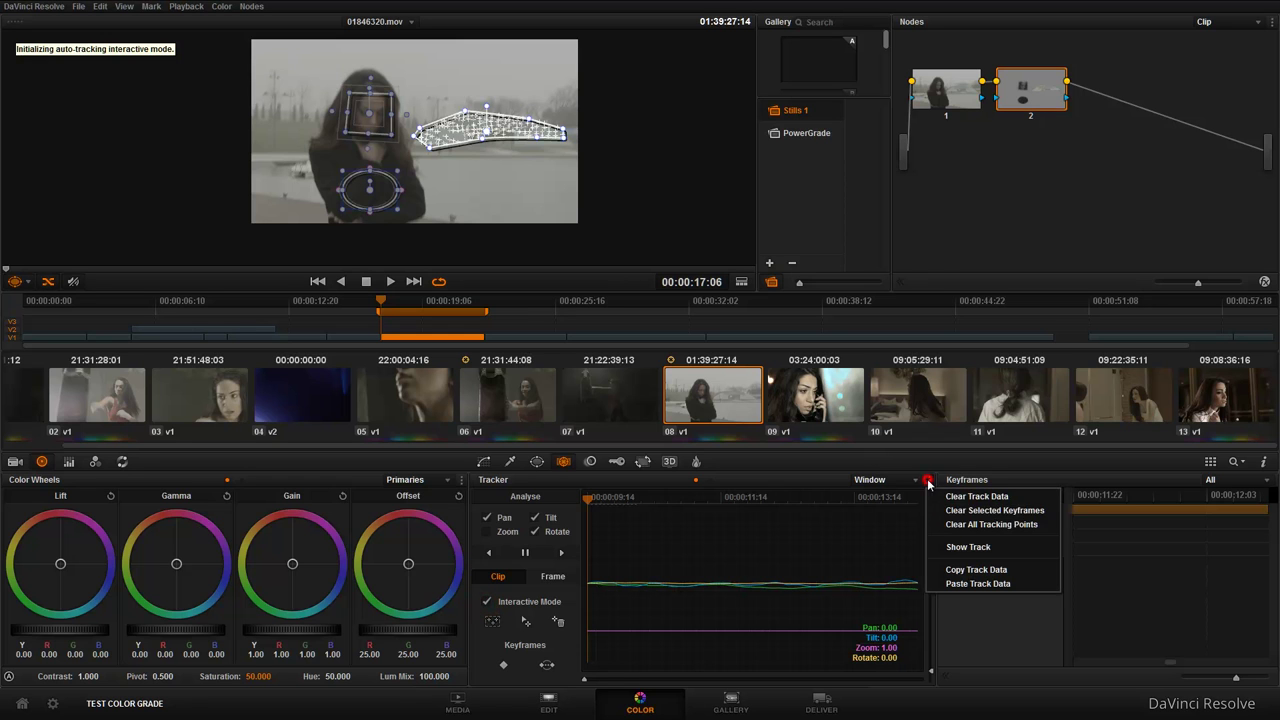
click(1007, 528)
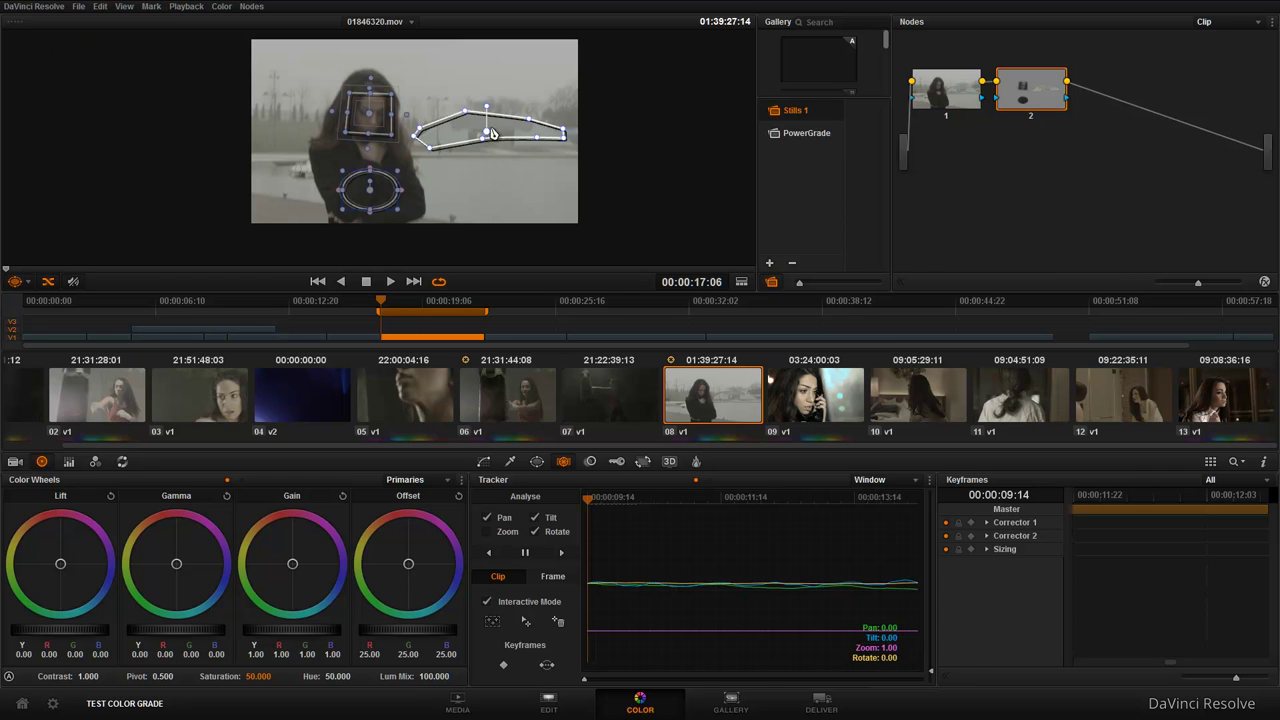
Clear the track data for all windows and play the clip to confirm they stay put.
click(930, 481)
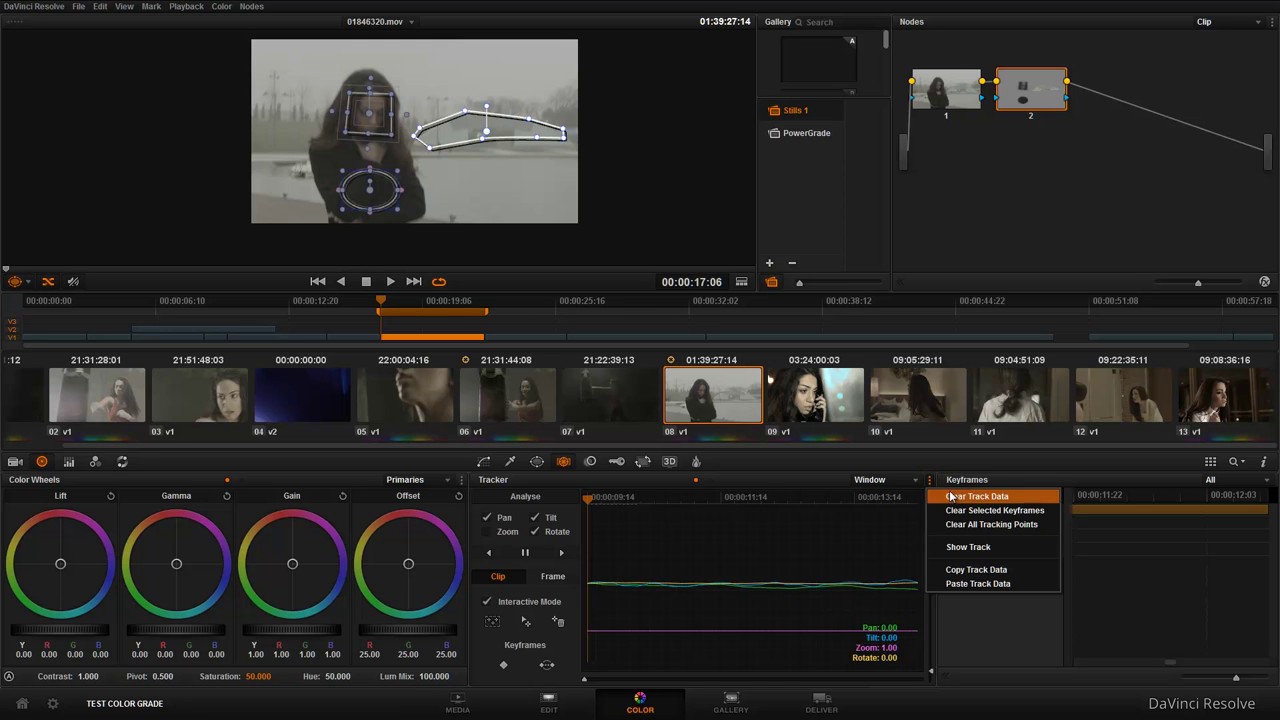
click(1004, 498)
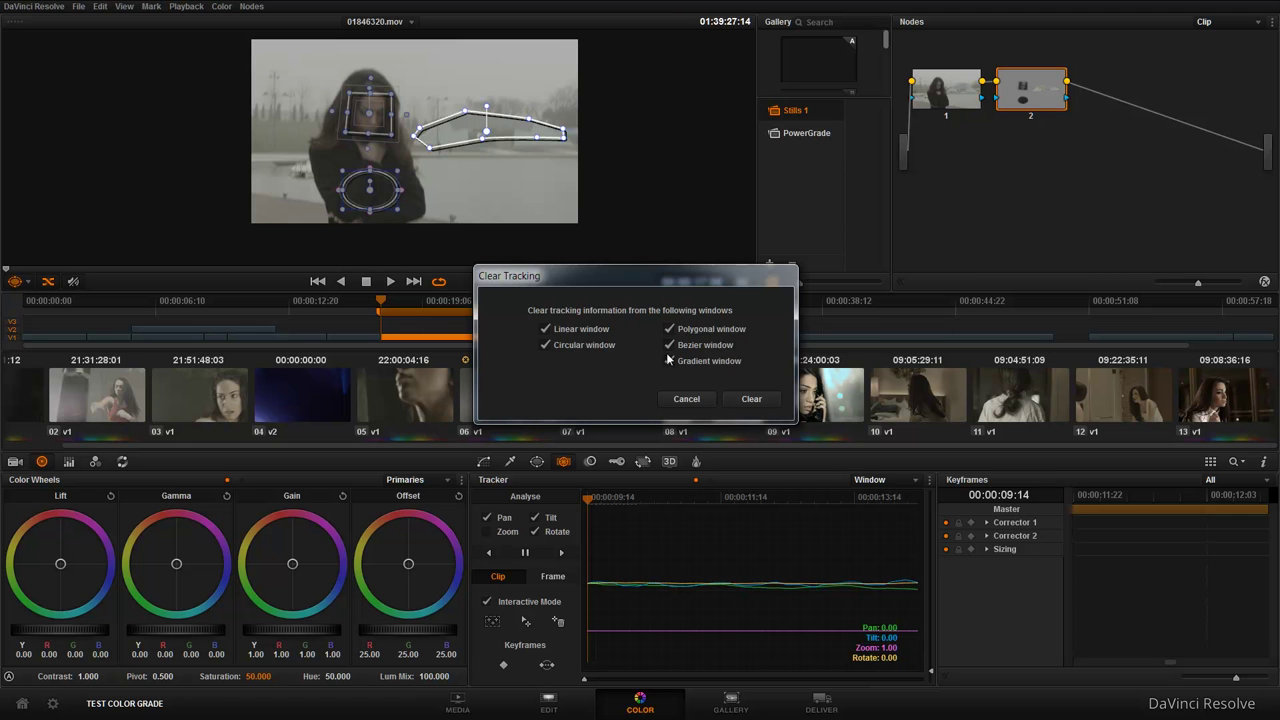
click(751, 399)
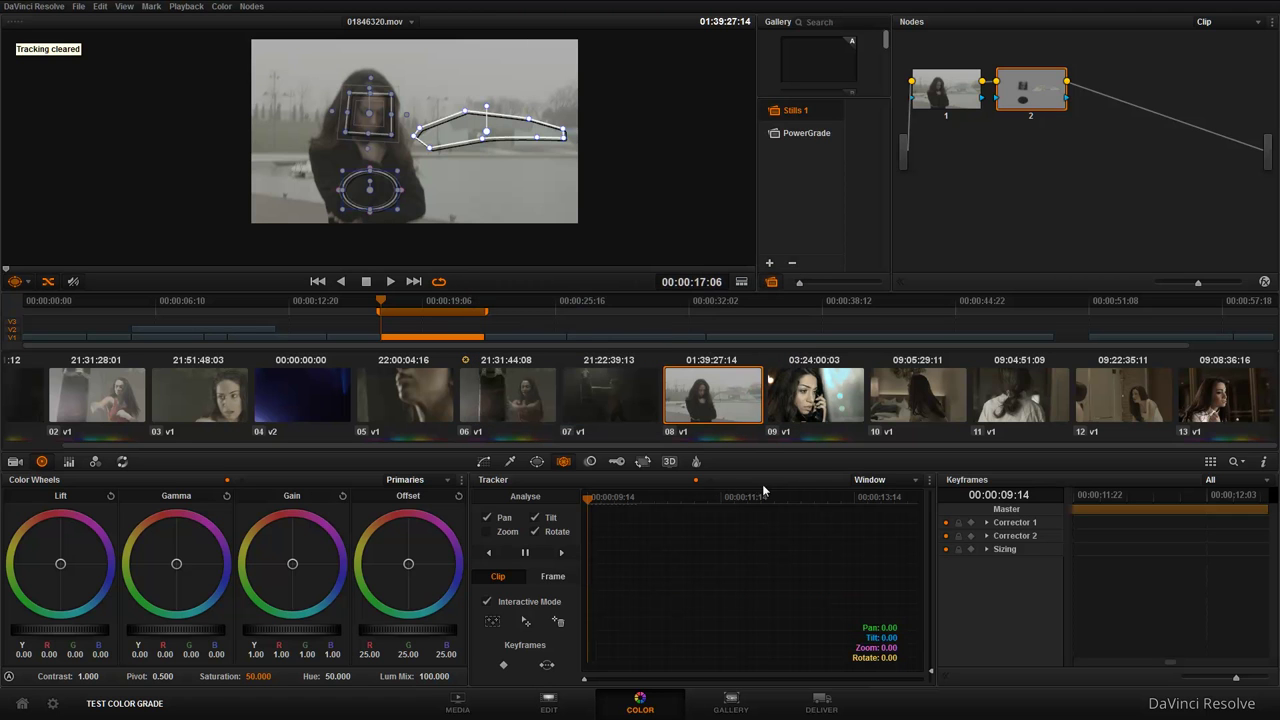
click(612, 497)
click(626, 503)
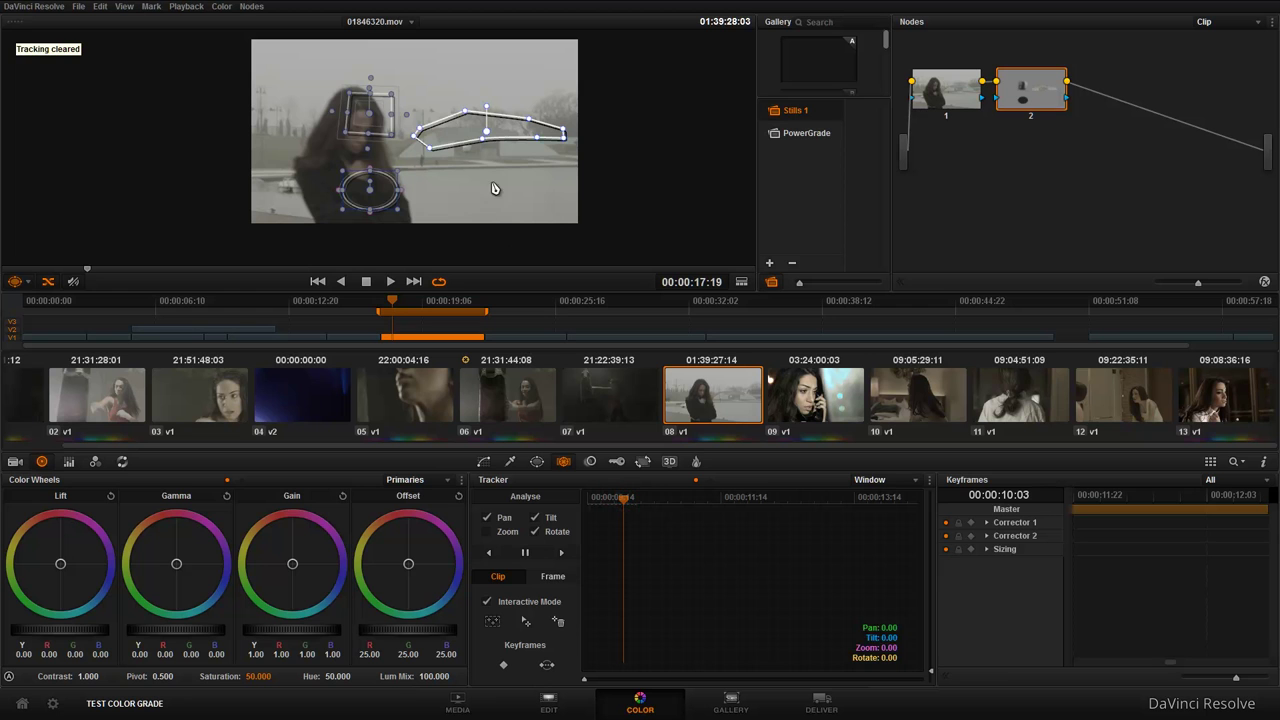
click(390, 282)
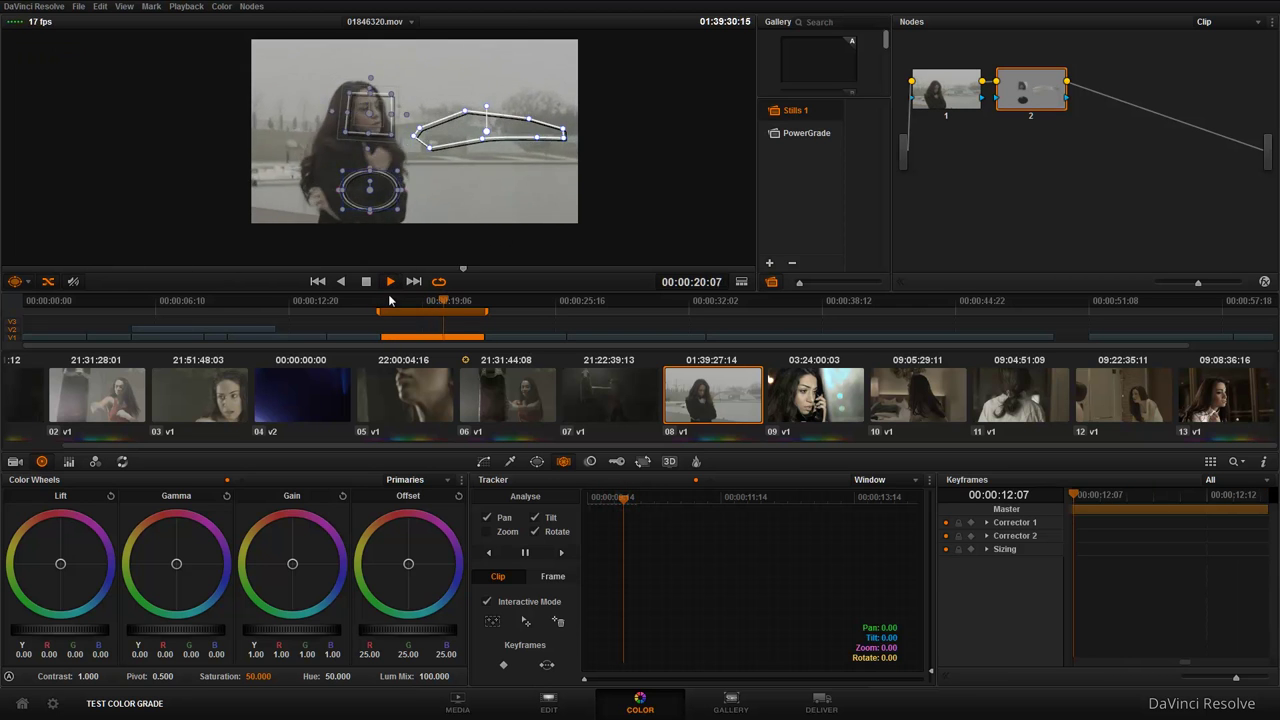
key(space)
Clear the track data for all windows once more and show the window list.
click(929, 481)
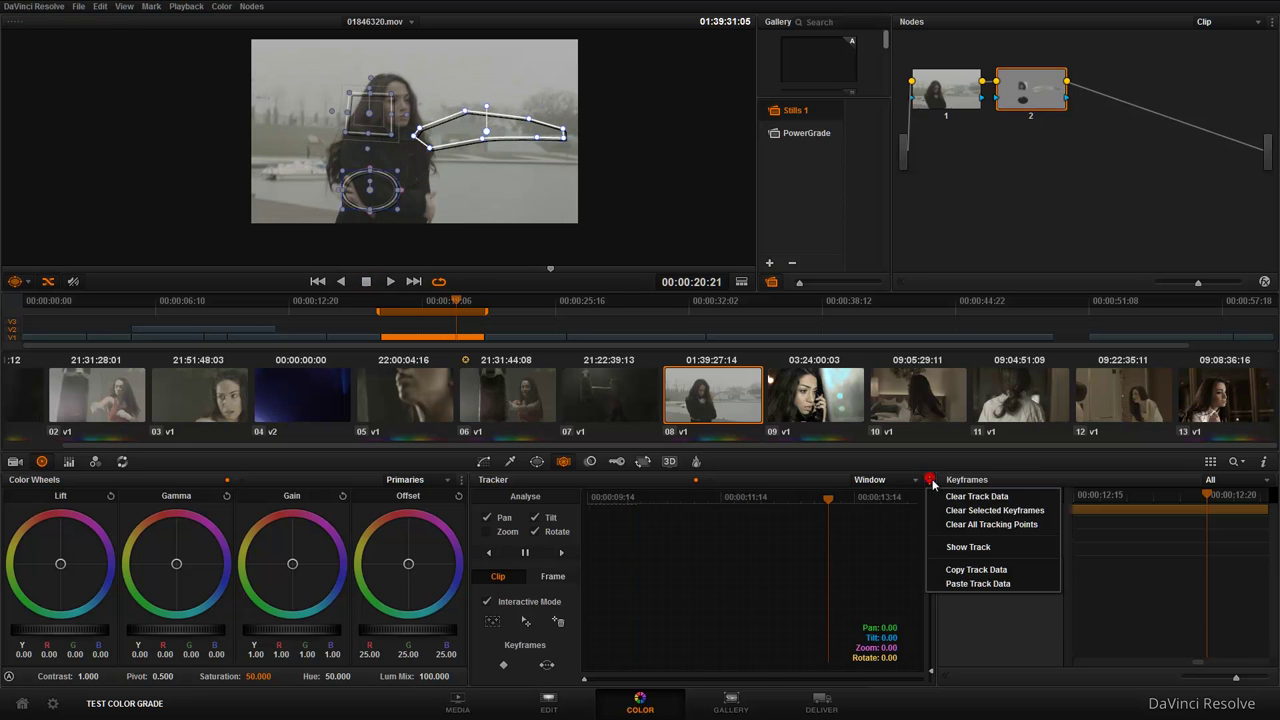
click(1003, 497)
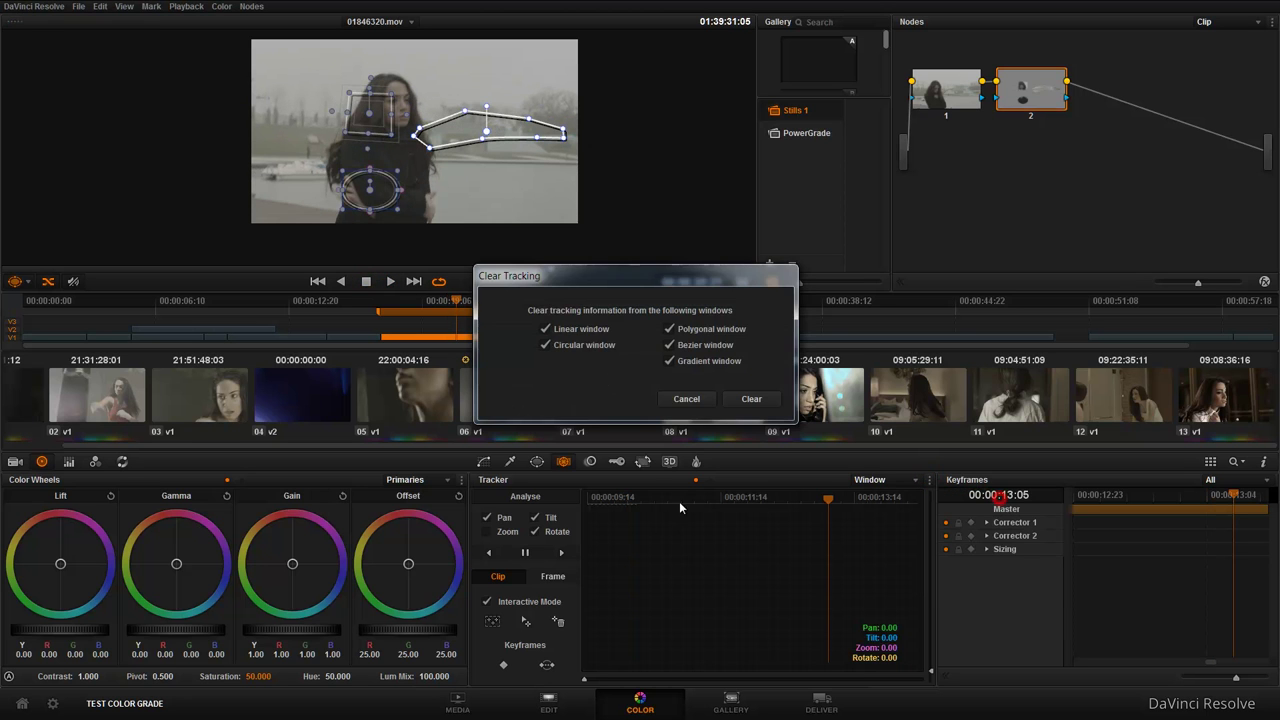
click(748, 400)
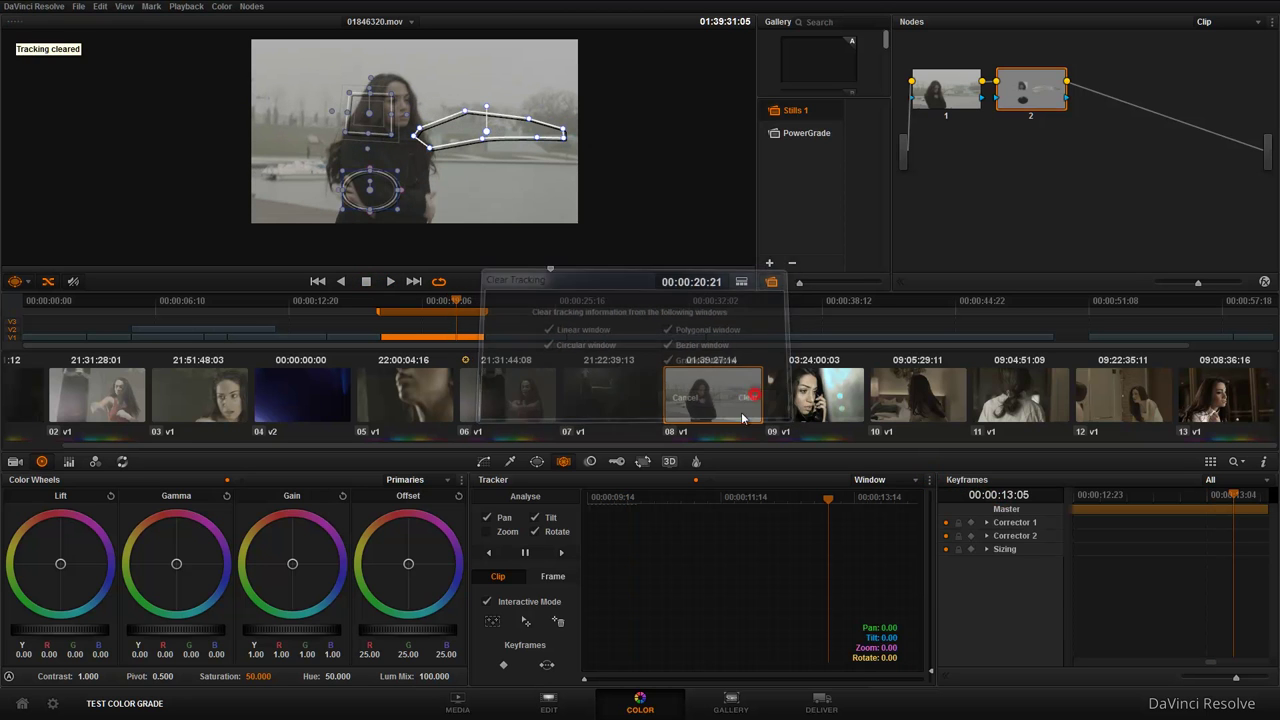
click(538, 462)
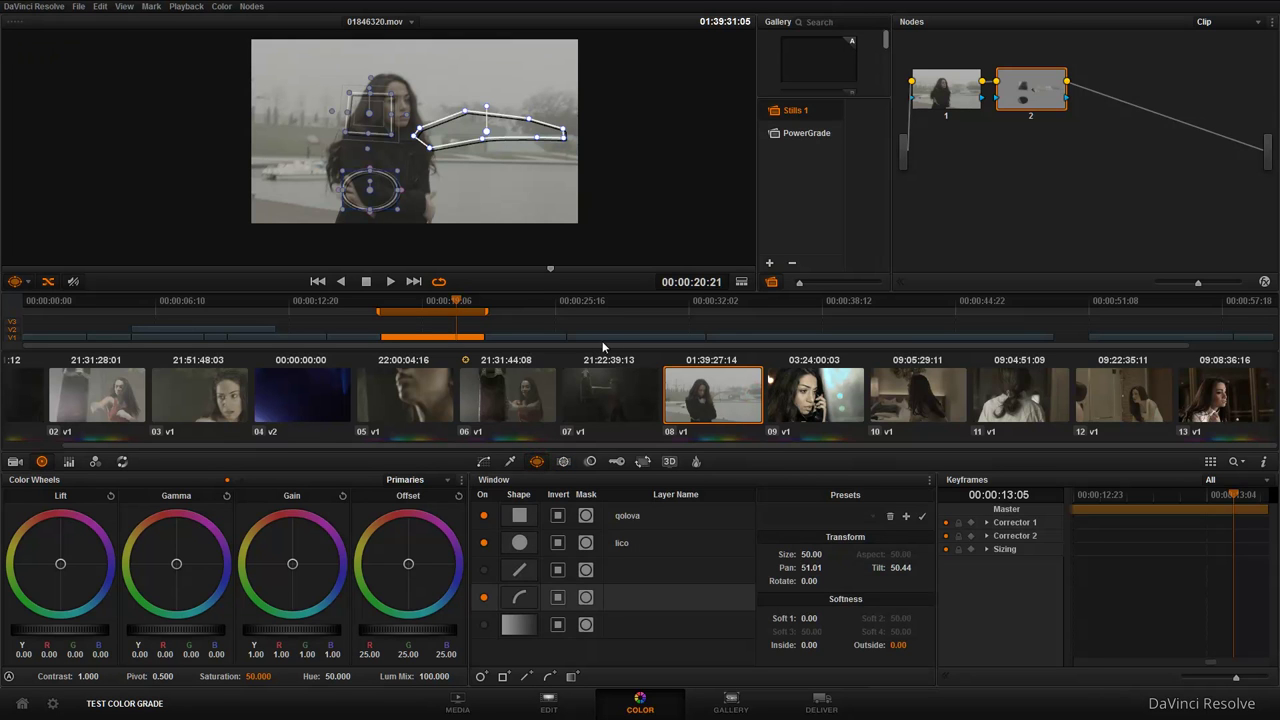
Switch off the qolova, lico and curve power windows.
click(484, 515)
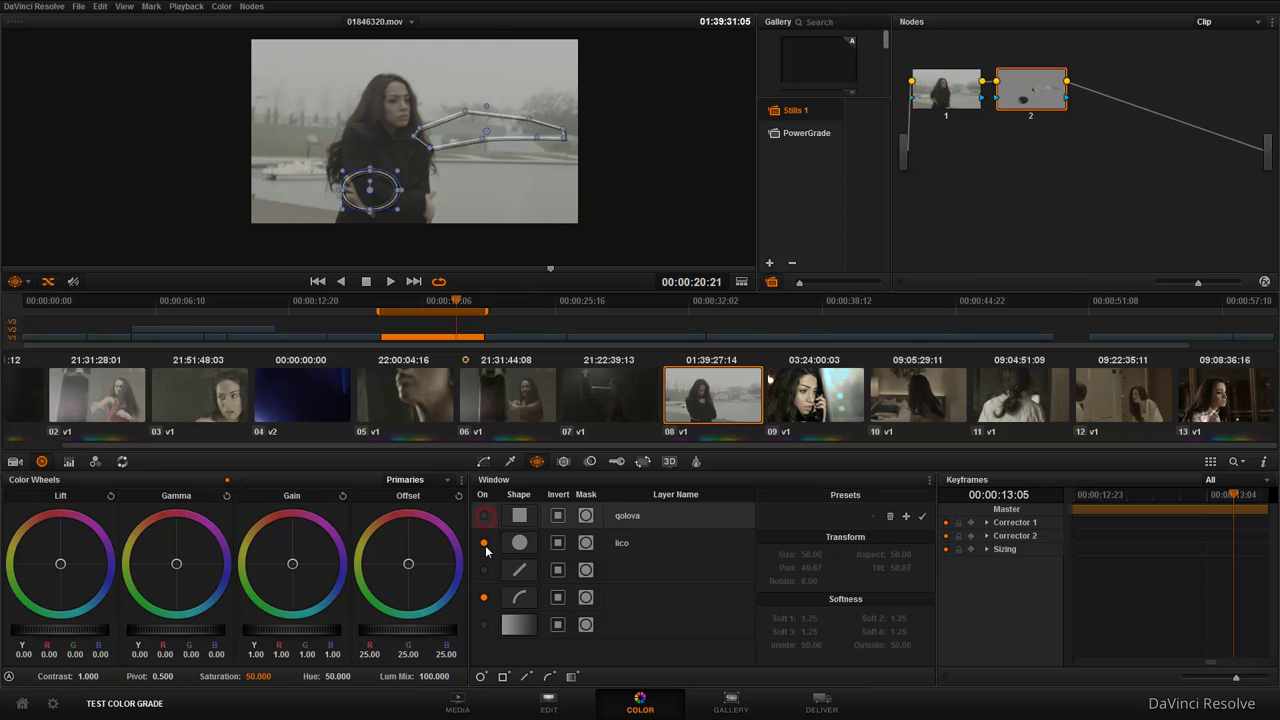
click(484, 542)
click(484, 599)
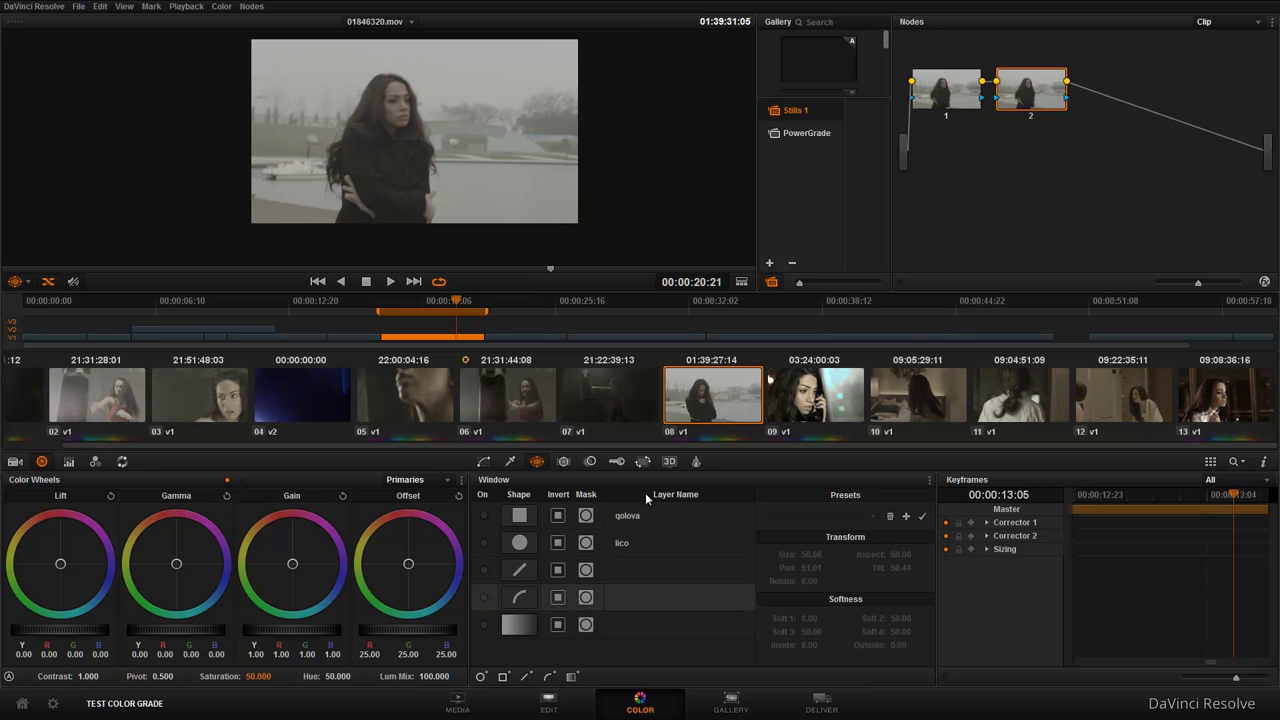
Re-enable Zoom in the Tracker's analysis options.
click(564, 462)
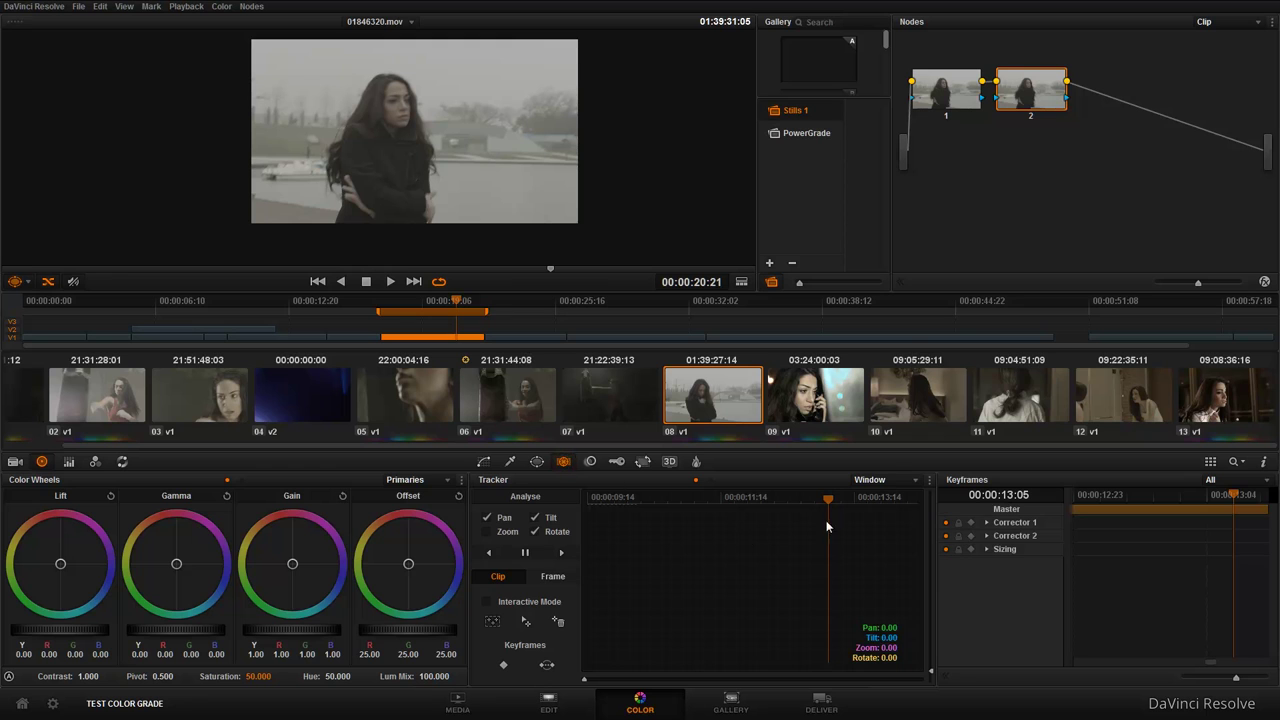
click(489, 532)
click(484, 531)
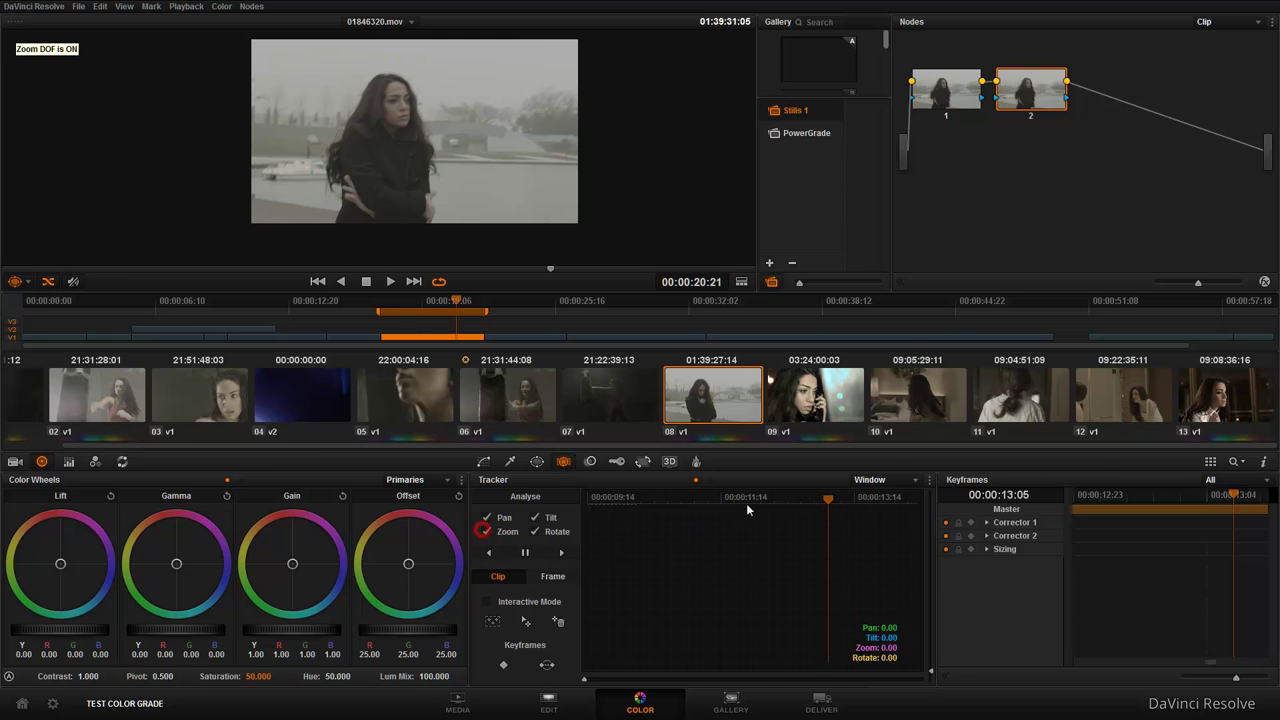
Switch the Tracker from Window to Stabilizer mode and track clip 08 forward from its start.
click(900, 480)
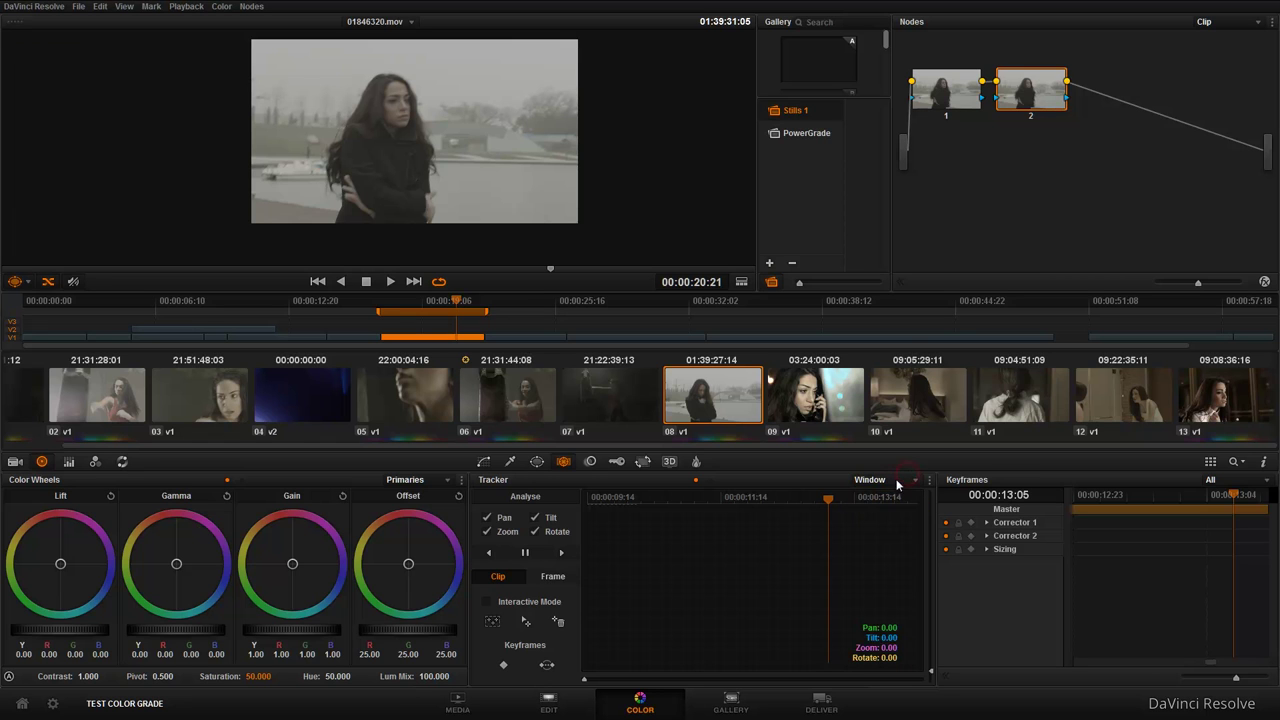
click(897, 480)
click(894, 516)
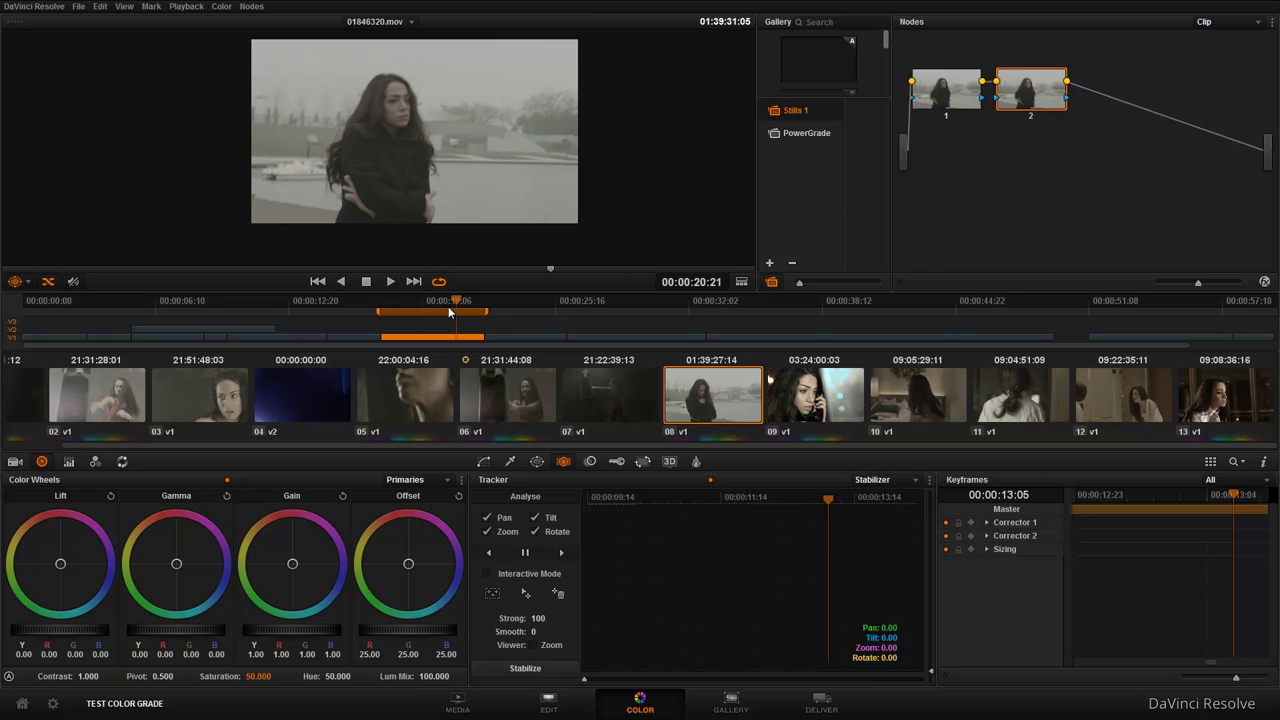
drag(449, 302, 383, 308)
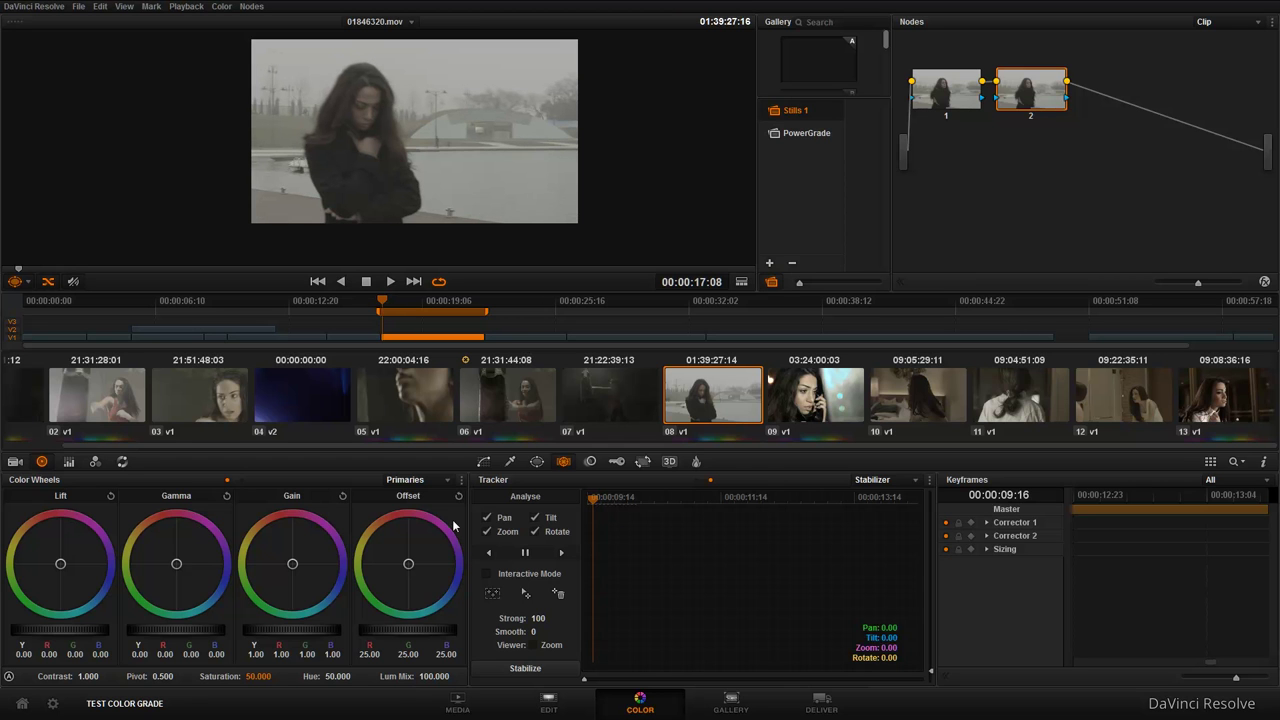
click(564, 551)
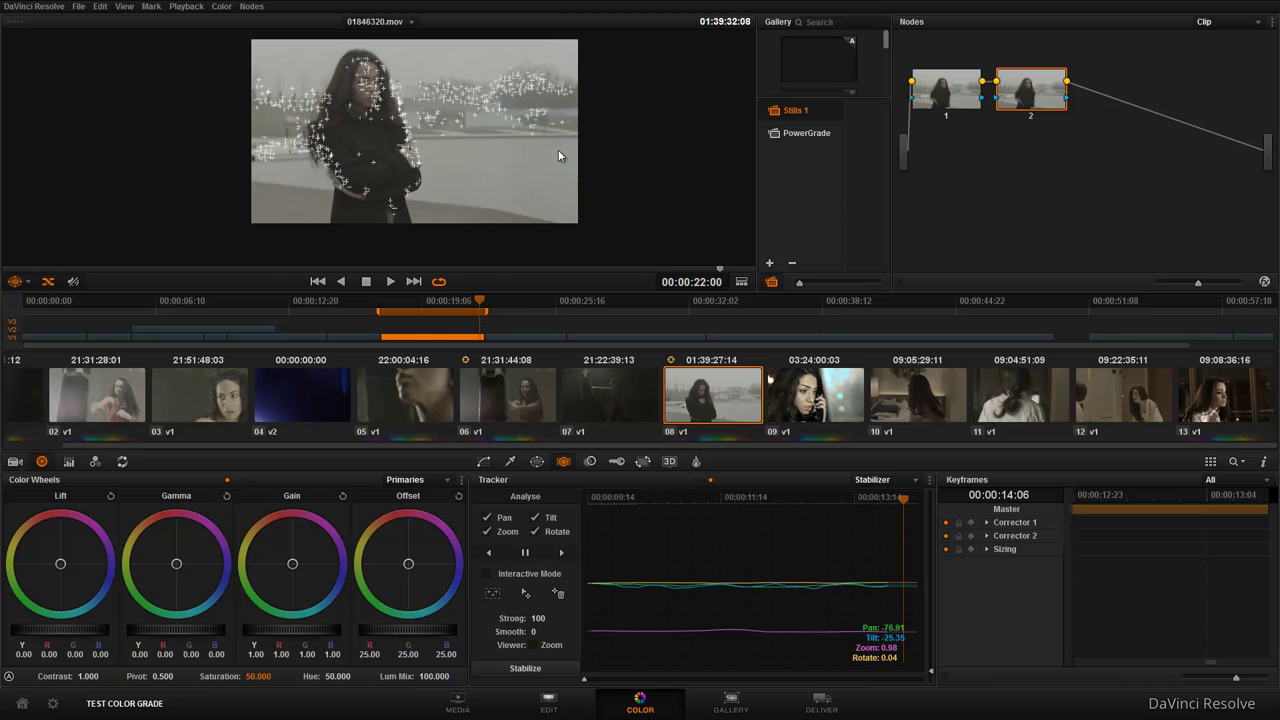
mouse_move(860, 510)
mouse_down()
mouse_move(621, 500)
mouse_move(576, 514)
mouse_up()
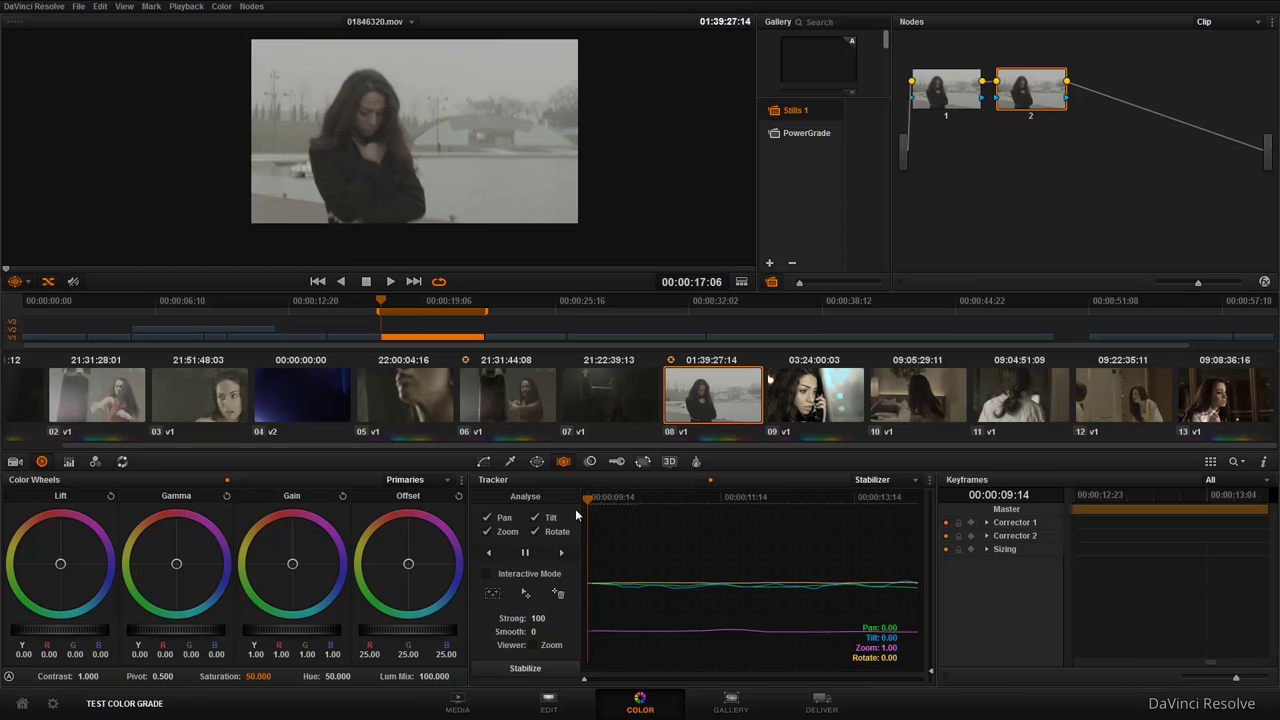
Stabilize clip 08 and play back the result.
click(545, 669)
click(545, 674)
key(space)
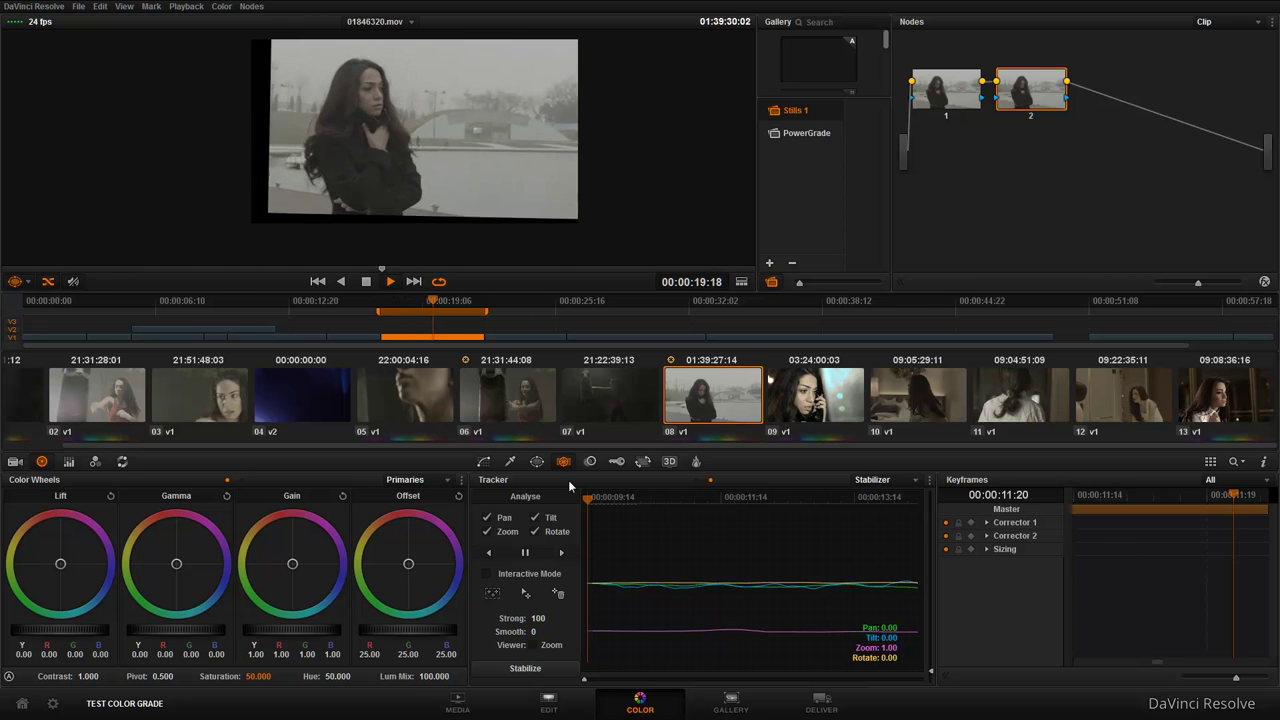
click(368, 282)
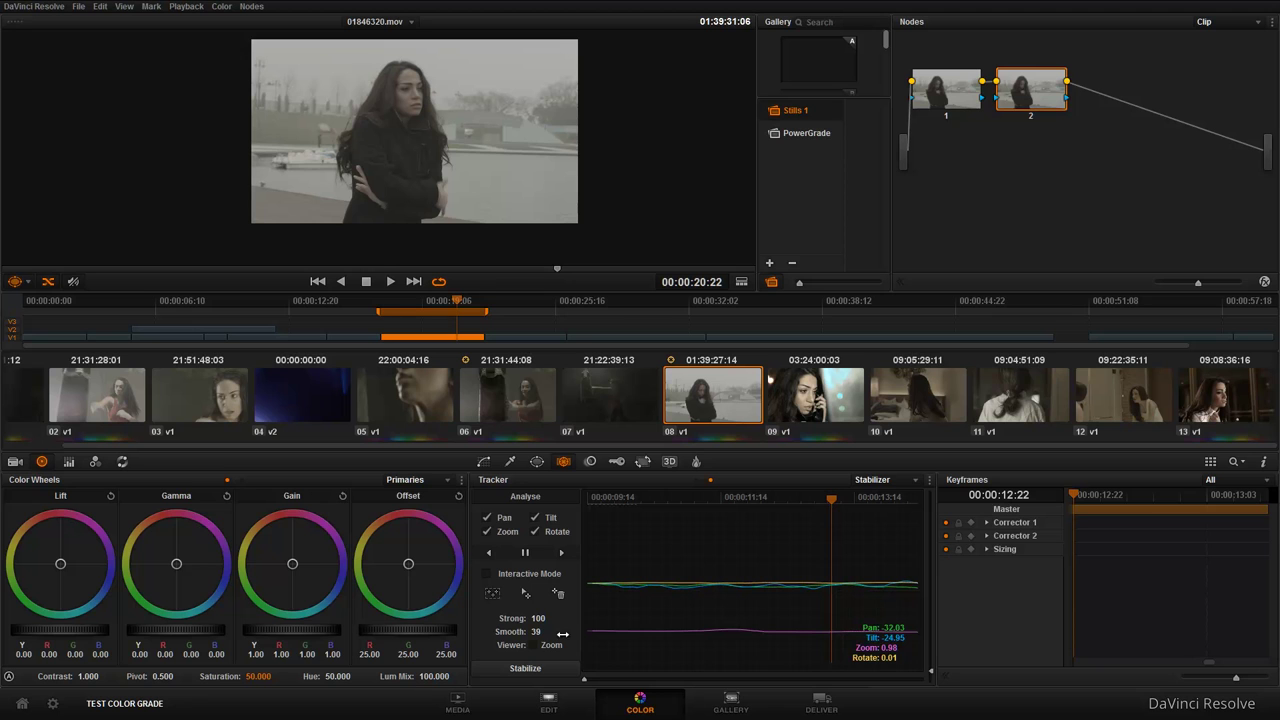
drag(620, 500, 592, 500)
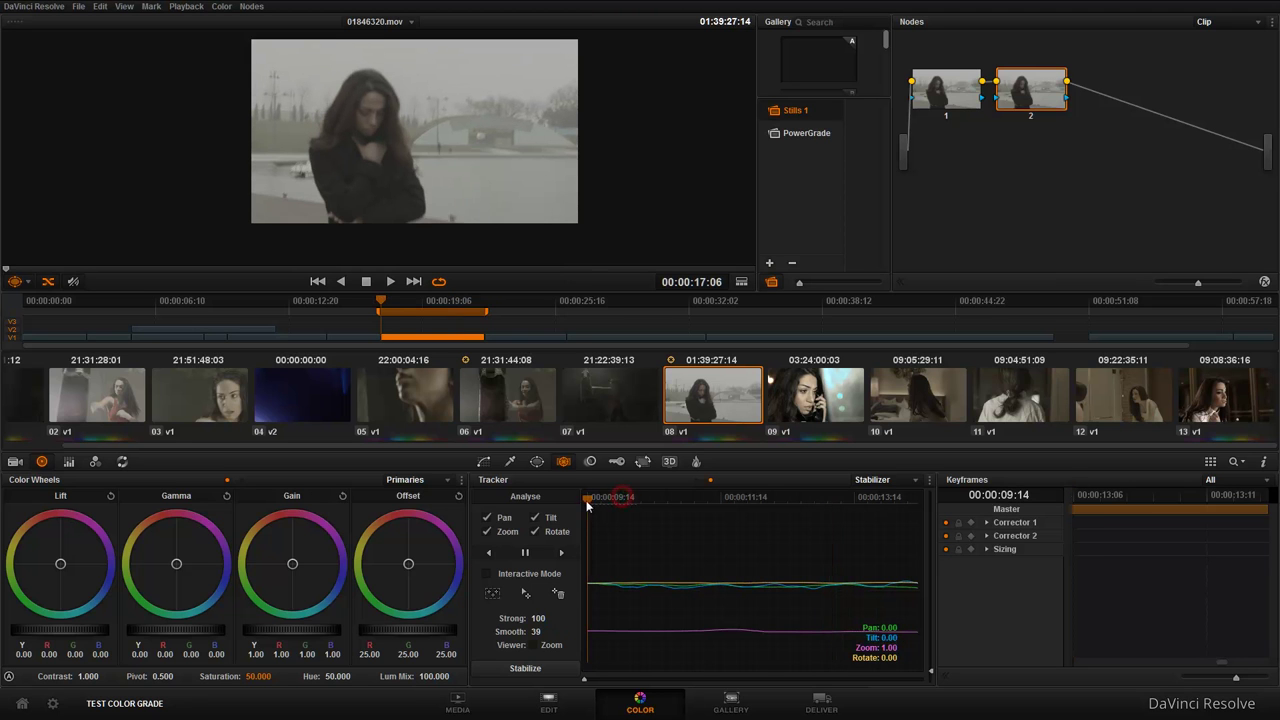
Restabilize clip 08 with Smooth 39 and Zoom enabled to hide the shifted edges.
click(547, 668)
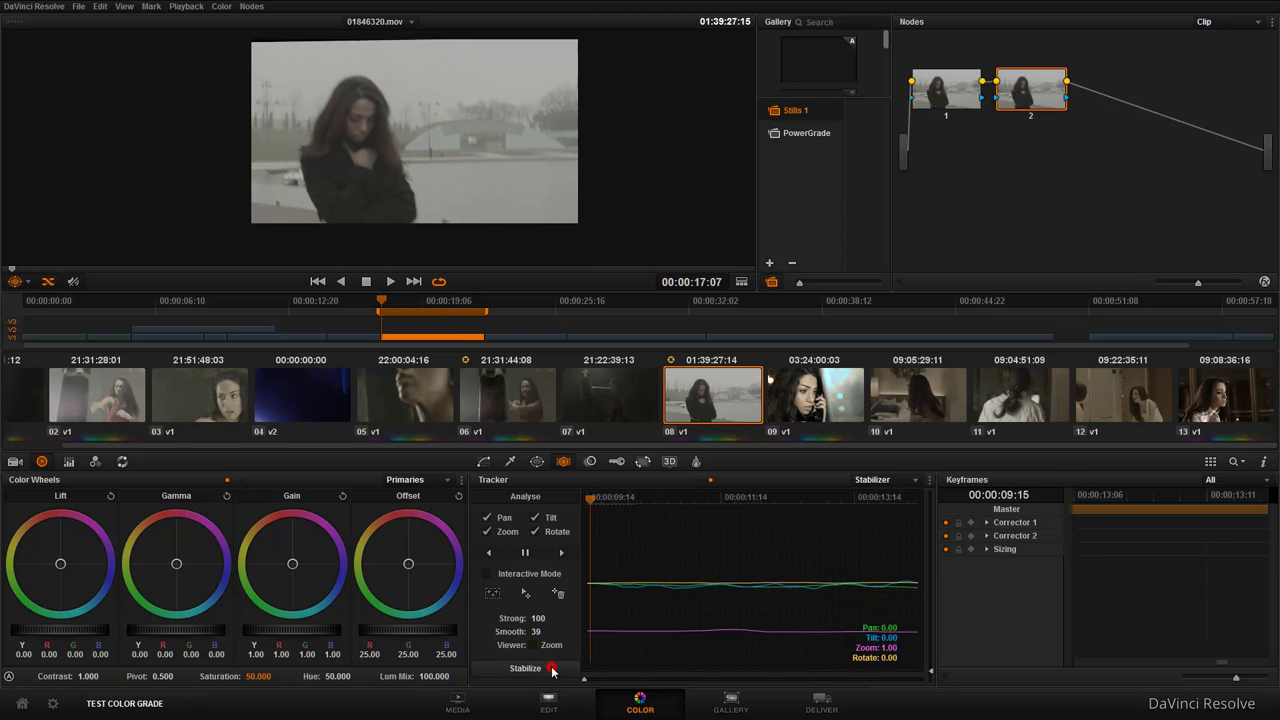
key(space)
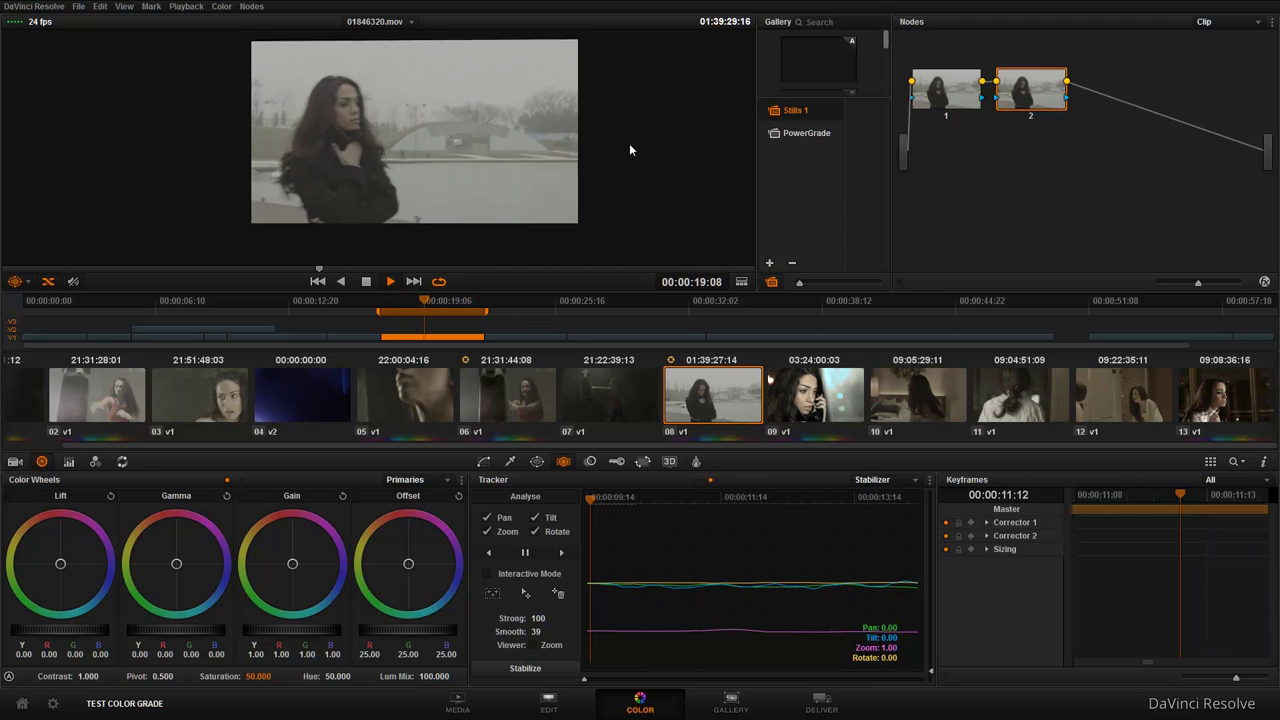
click(540, 669)
click(588, 498)
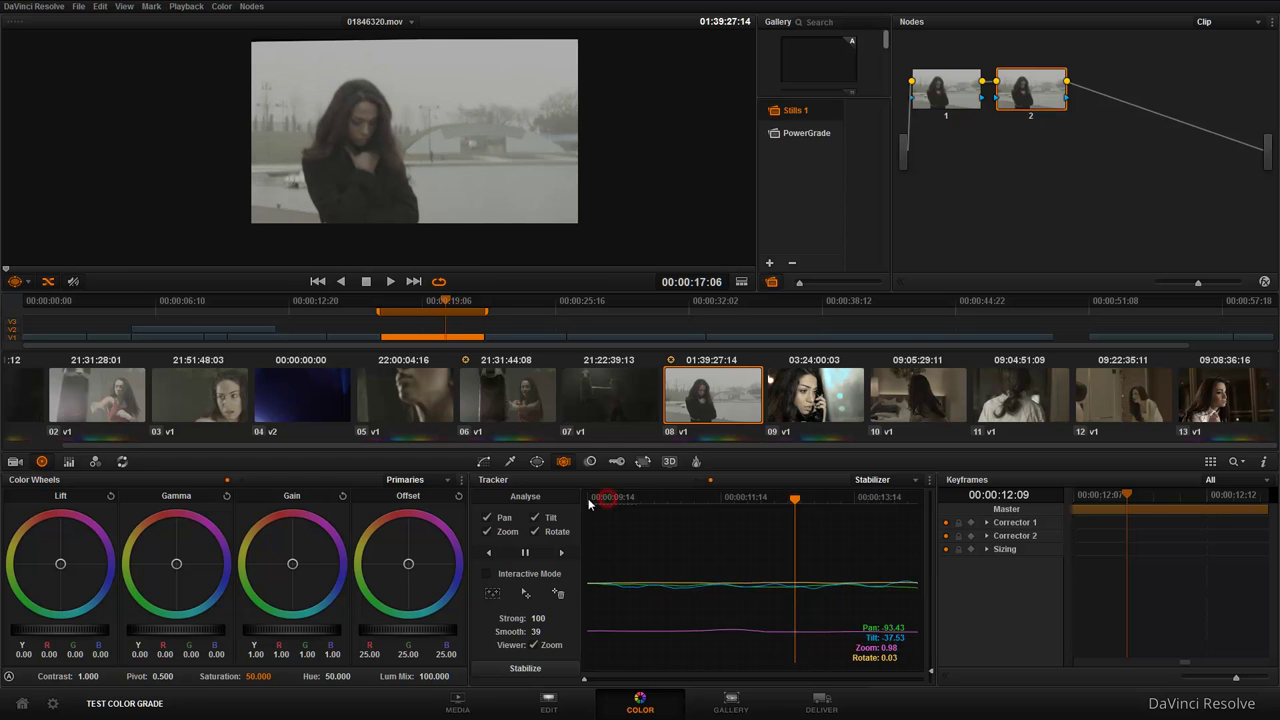
click(540, 668)
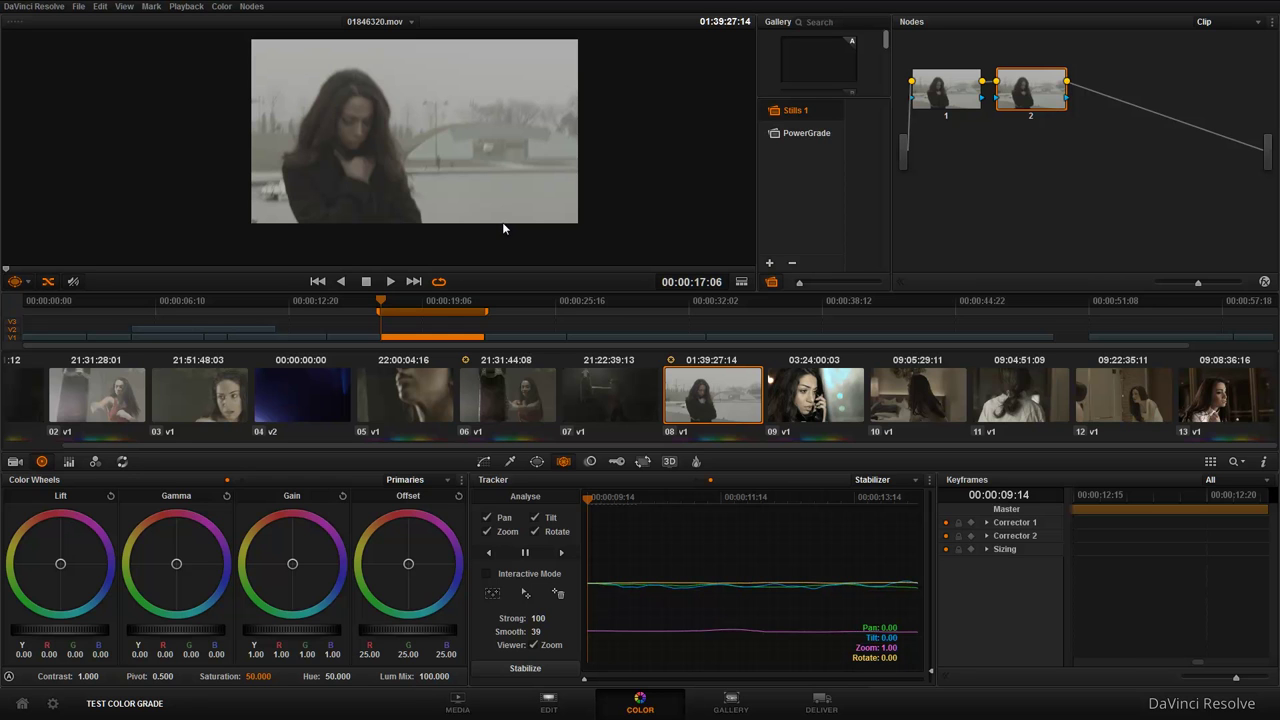
Review the stabilized clip and lower the stabilizer Strong value to 70.
click(390, 282)
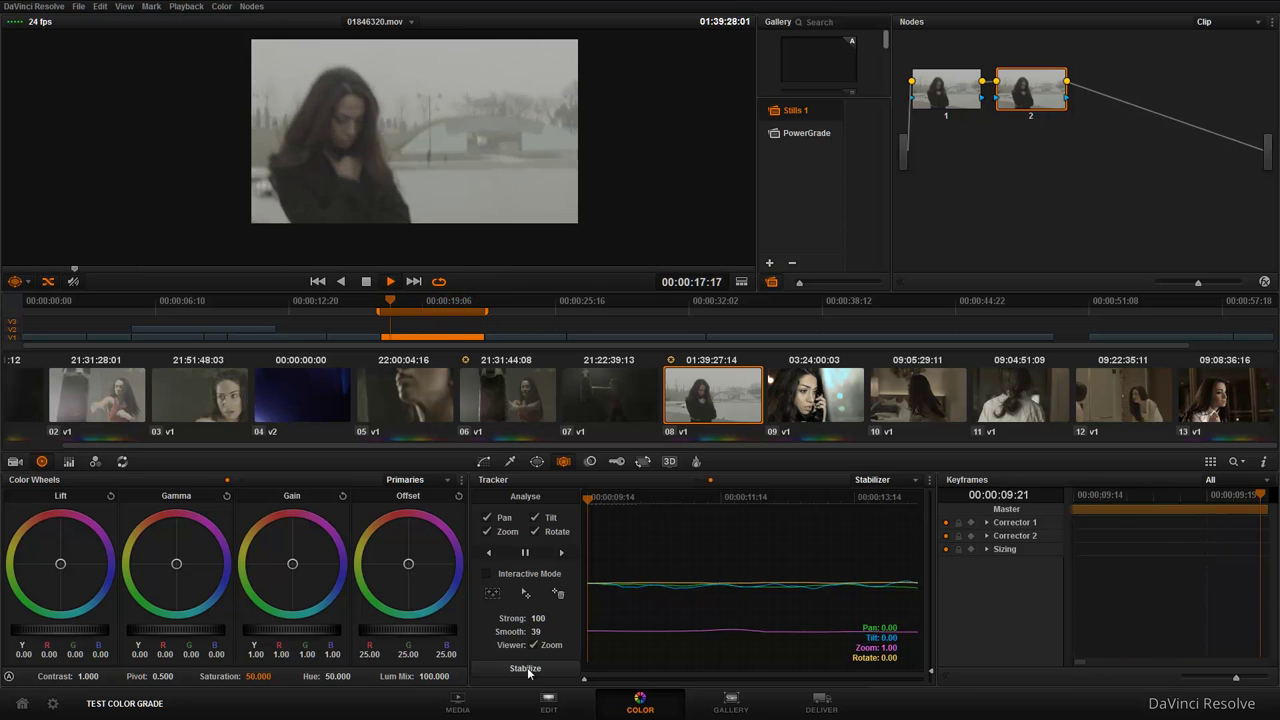
key(space)
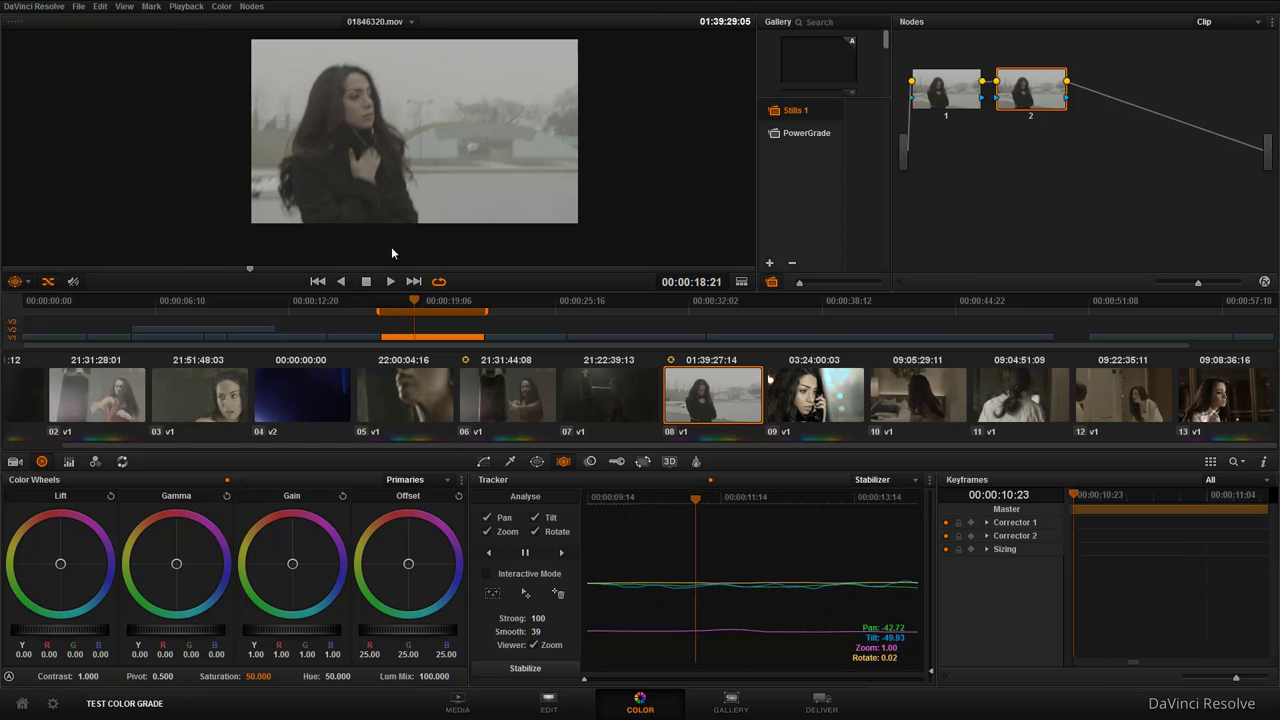
text(93)
key(Return)
Reapply stabilization at Strong 70, review it, and move to the punching-bag clip 06.
click(589, 497)
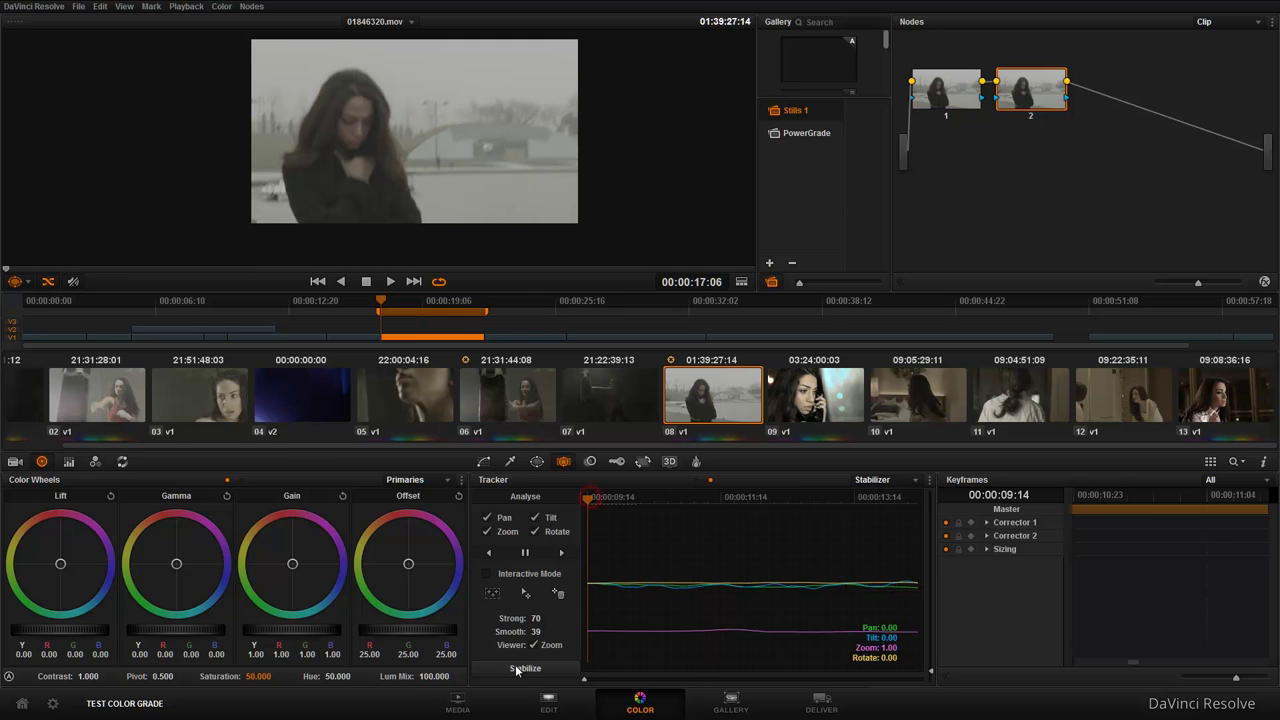
click(525, 668)
click(390, 281)
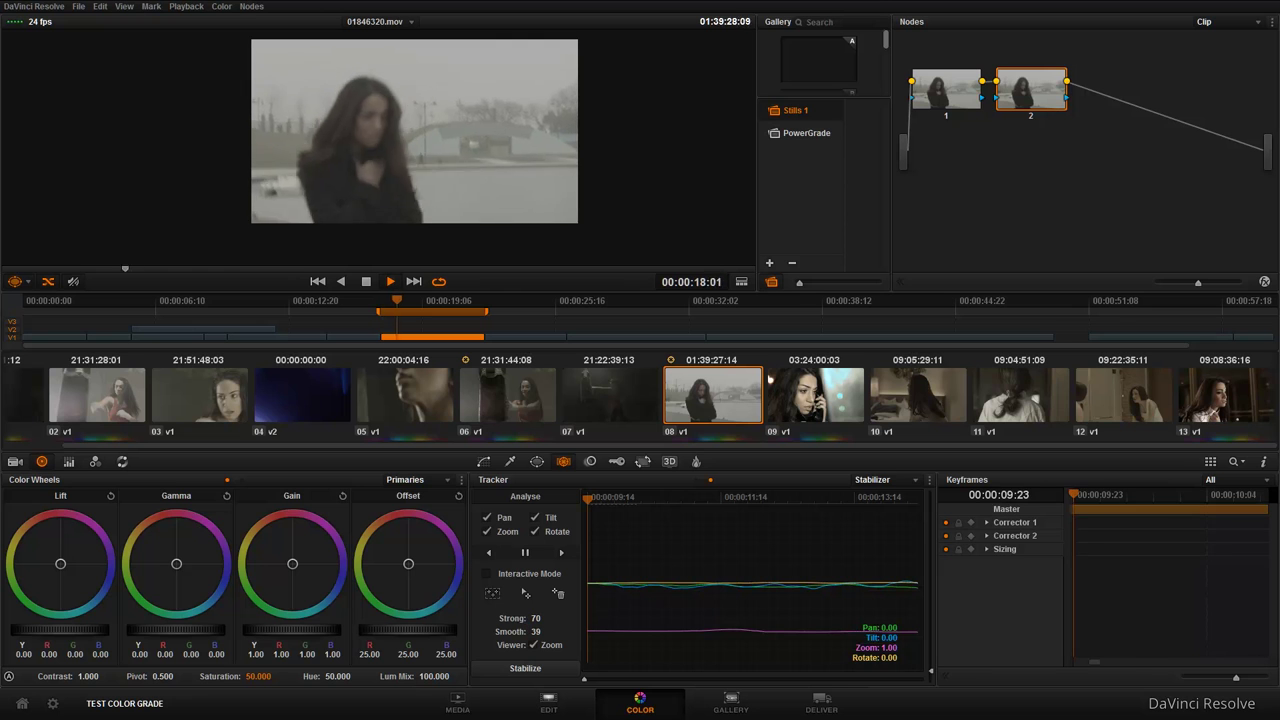
click(508, 395)
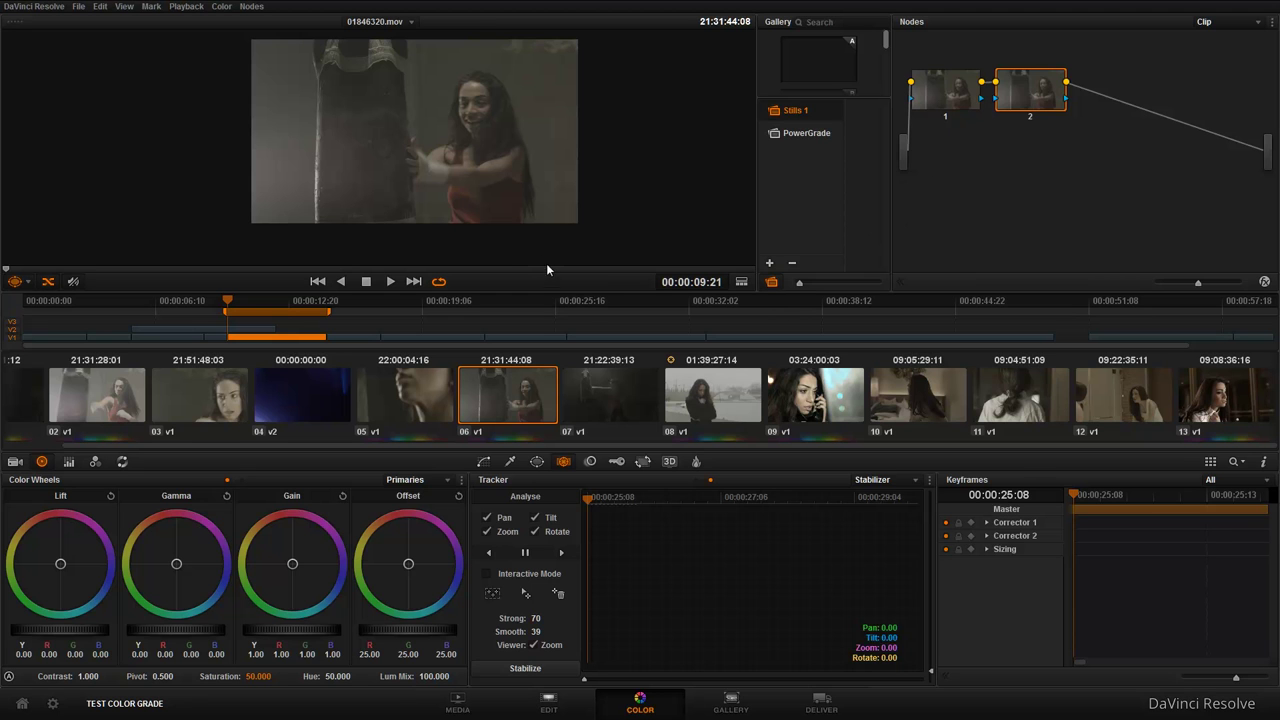
Sample a colour in the punching-bag shot with the HSL qualifier and show the highlight matte.
click(510, 461)
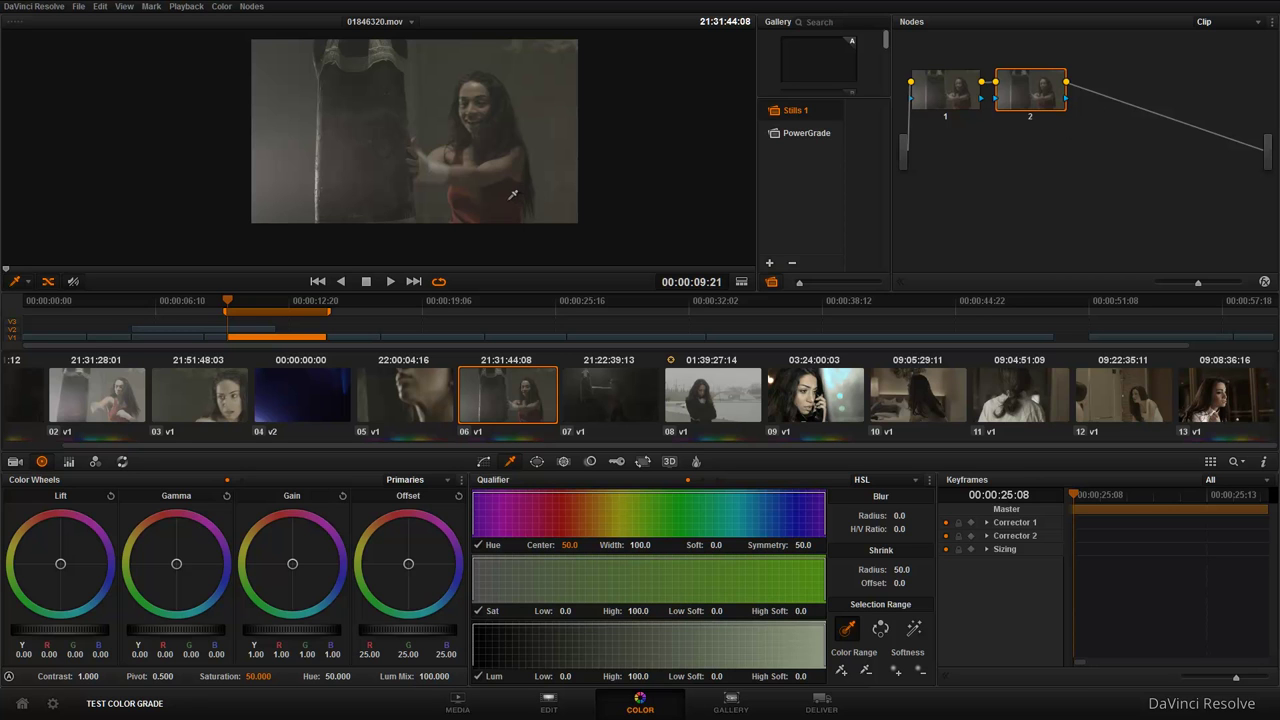
click(470, 189)
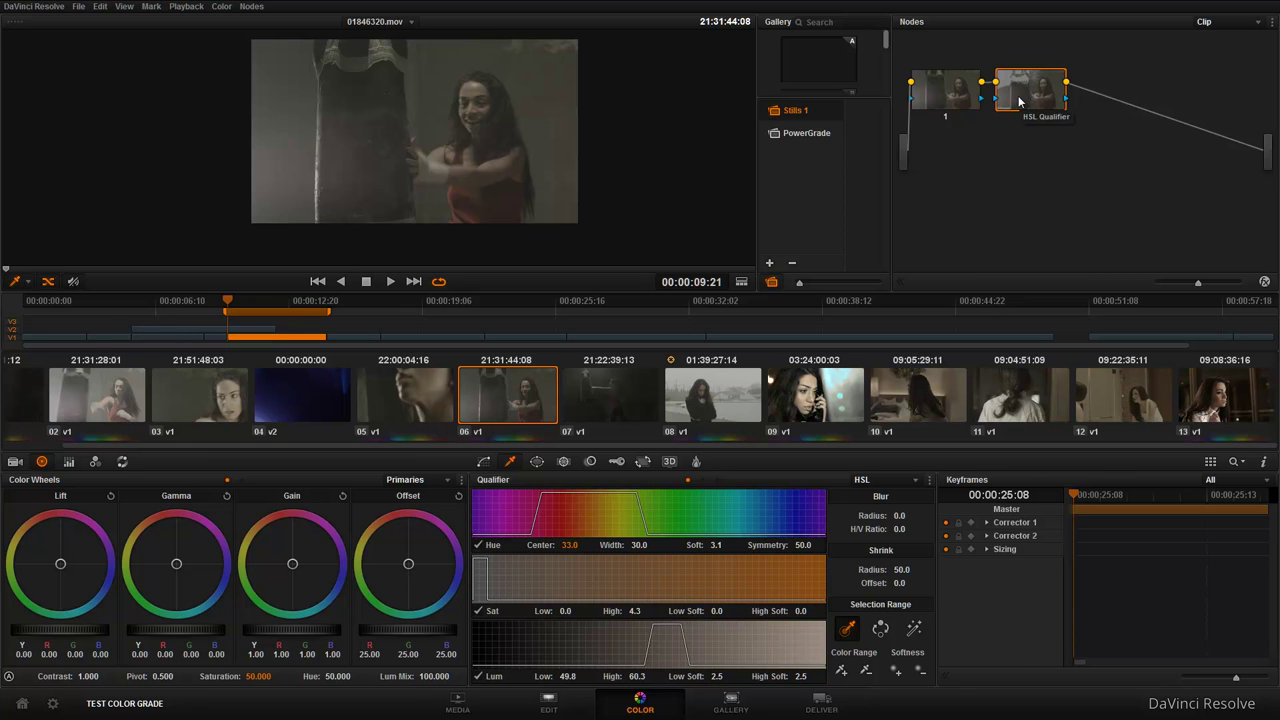
key(shift+h)
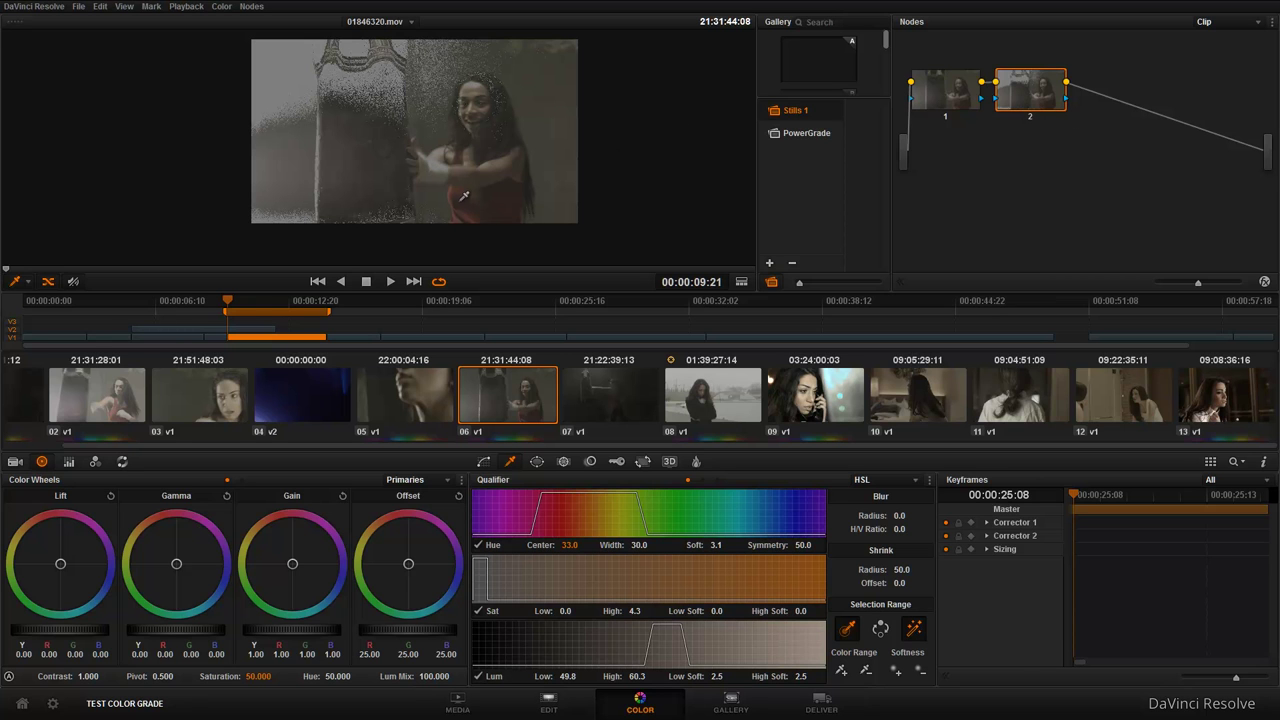
Refine the key on a later frame with the Add picker to Hue 33.3, width 27.2, Lum 48.8–61.9.
drag(249, 310, 288, 307)
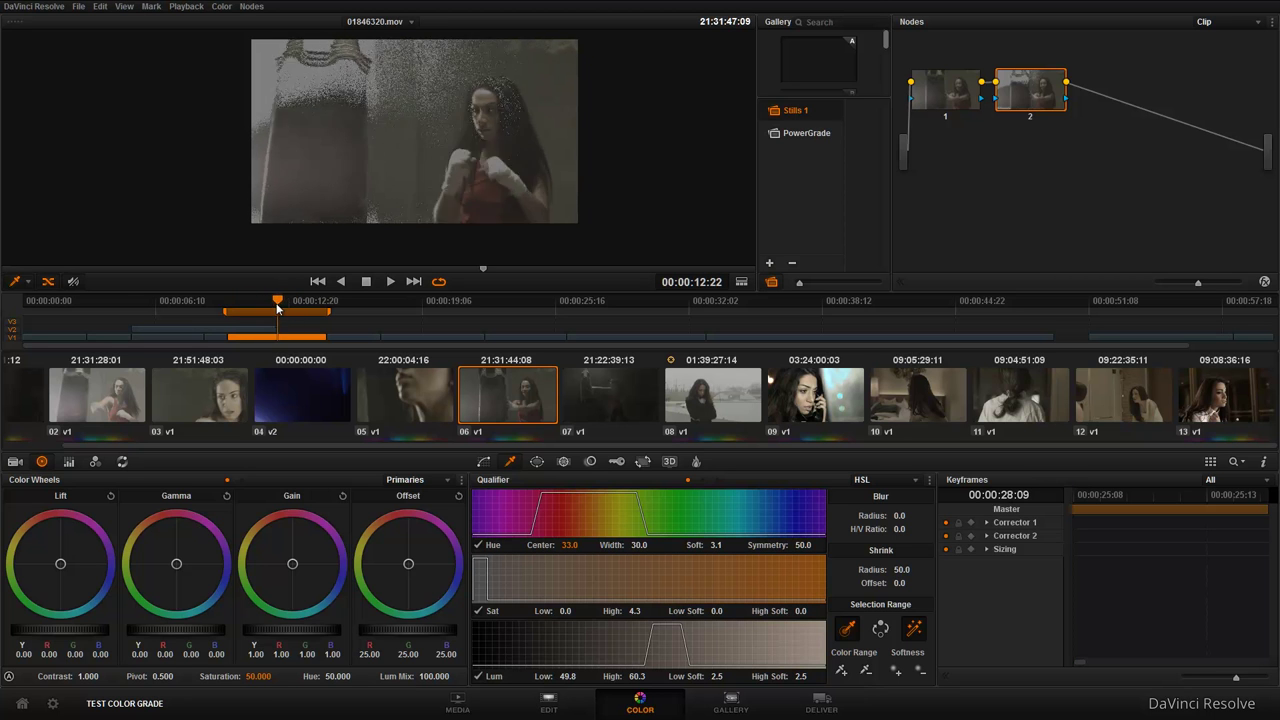
drag(288, 307, 275, 306)
click(455, 173)
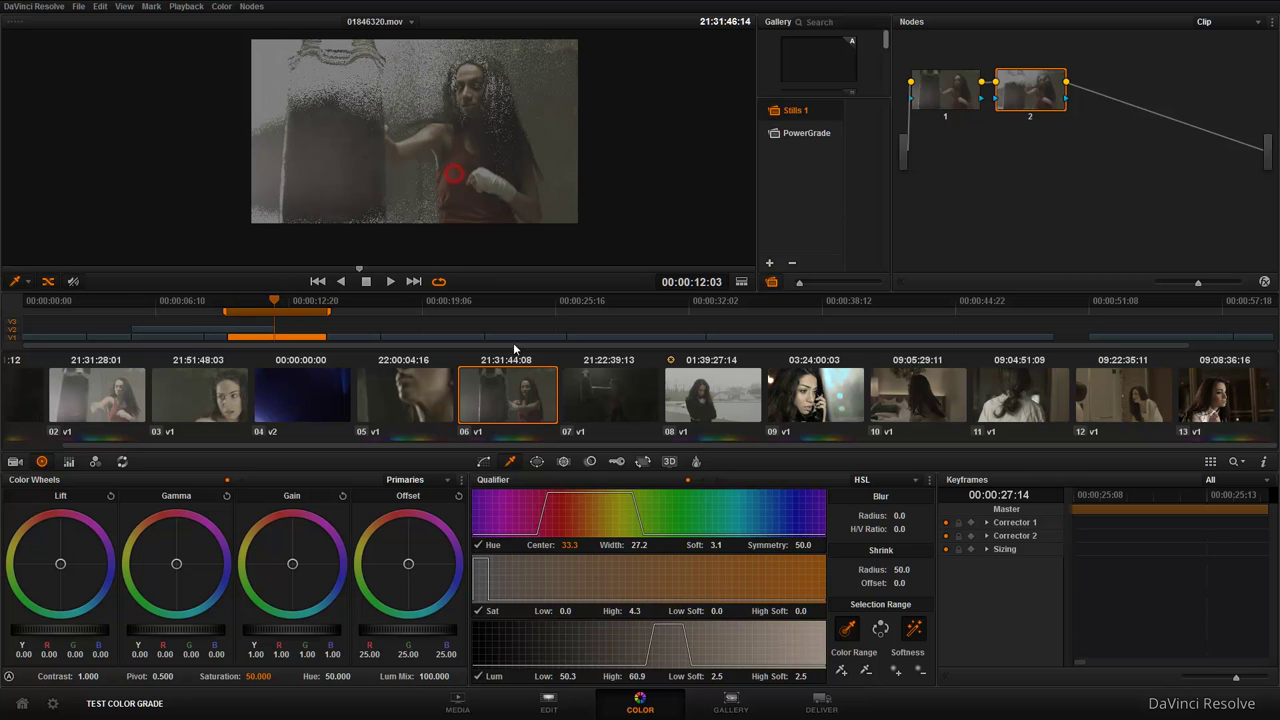
click(842, 671)
click(460, 187)
click(460, 173)
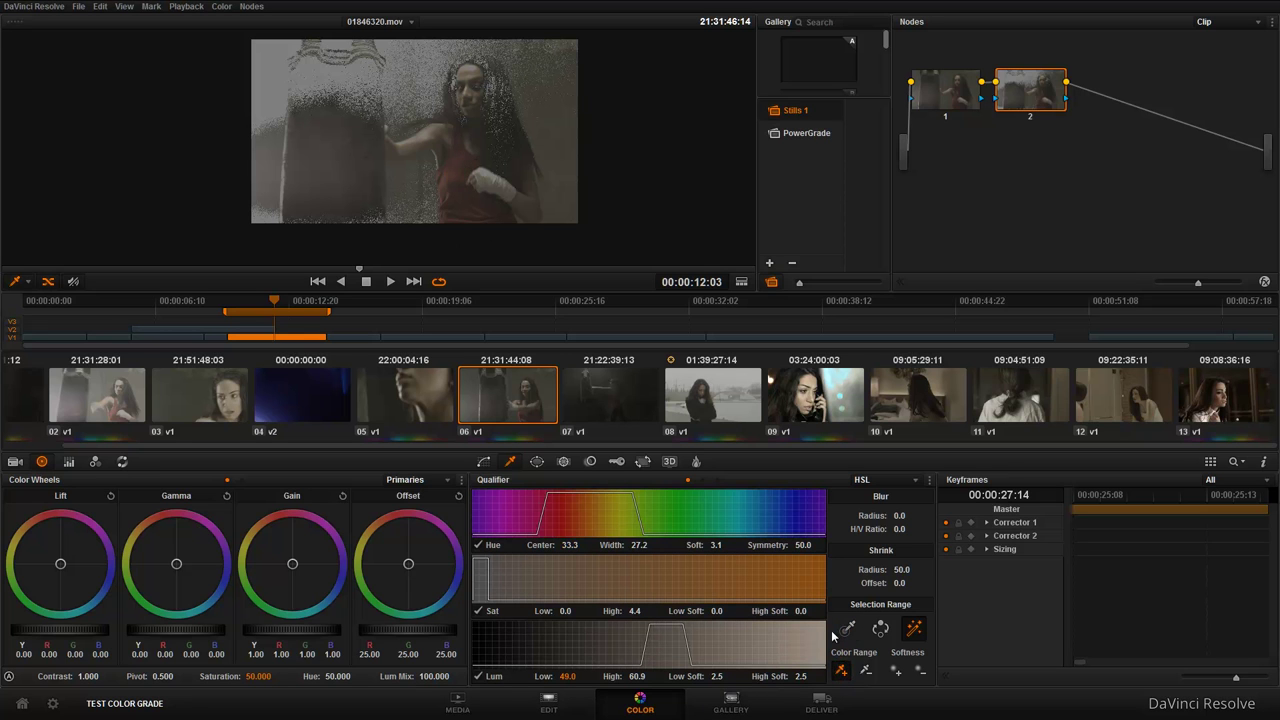
click(456, 172)
click(456, 166)
click(462, 168)
click(472, 195)
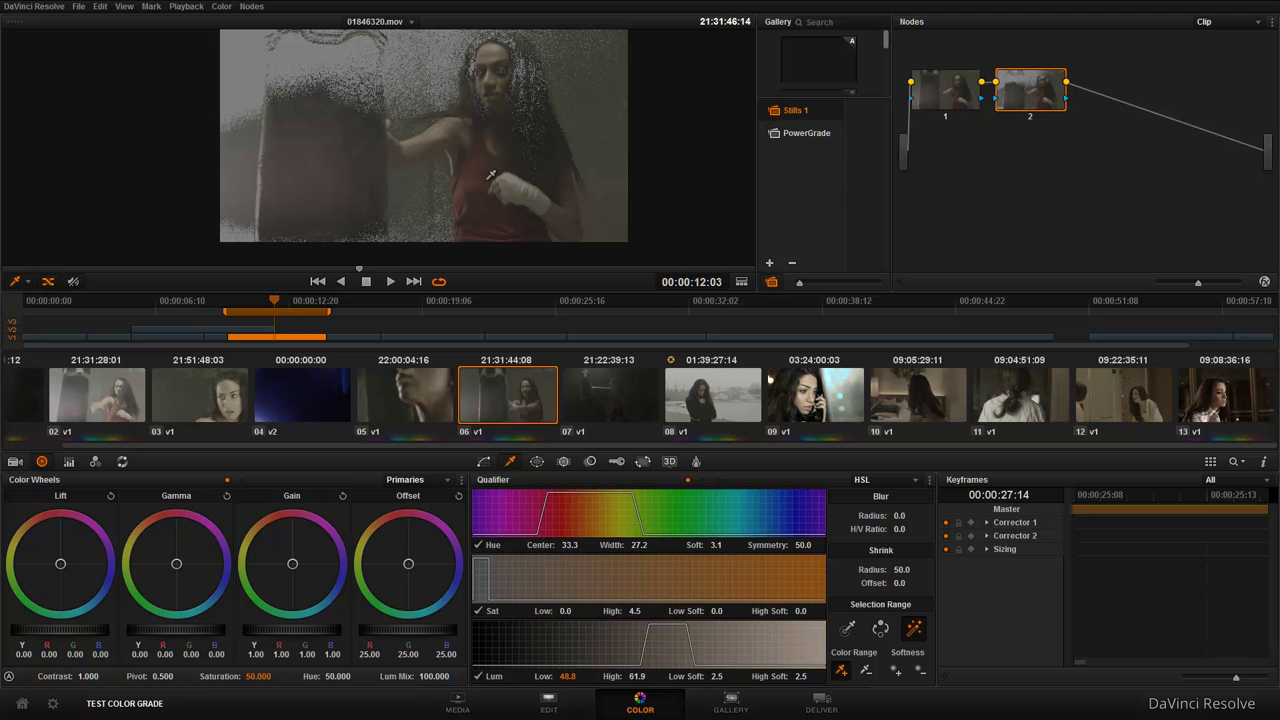
click(953, 103)
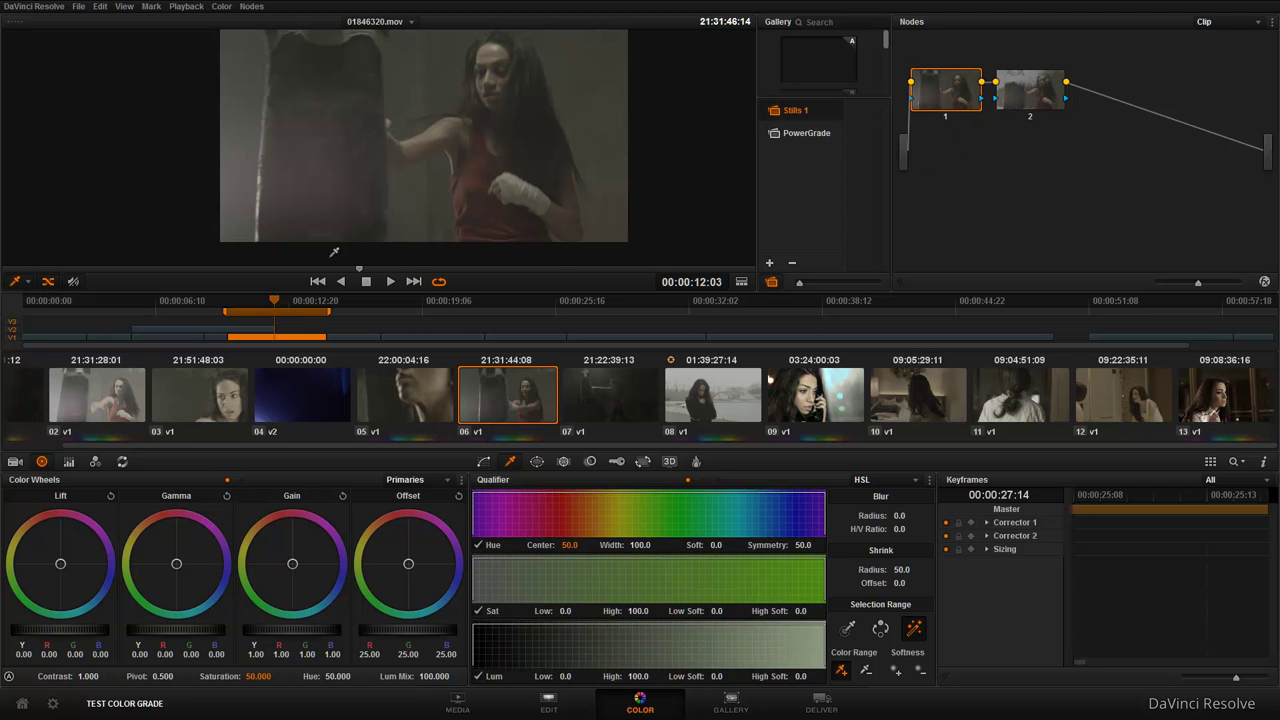
With scopes shown, grade node 1: lift -0.06, gamma 0.03, gain 1.54 pushed toward blue.
right_click(352, 160)
click(400, 366)
drag(240, 658, 300, 658)
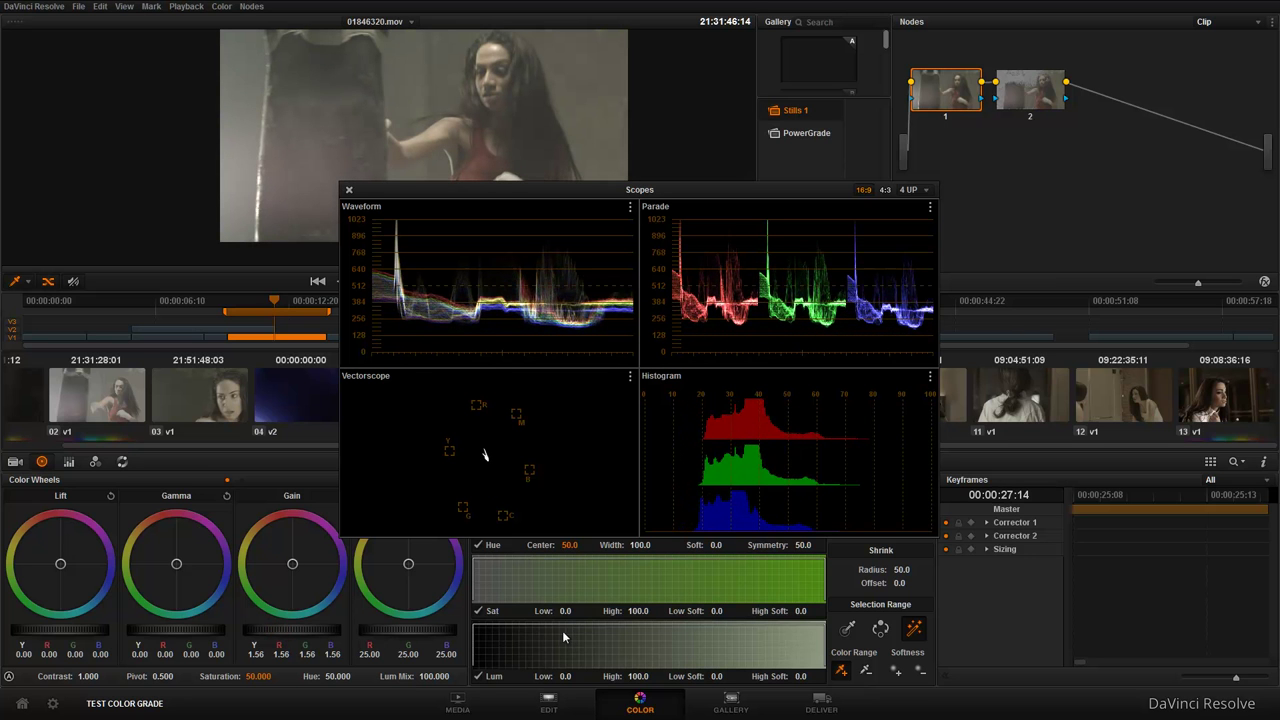
mouse_move(44, 630)
mouse_down()
mouse_move(2, 629)
mouse_move(28, 629)
mouse_up()
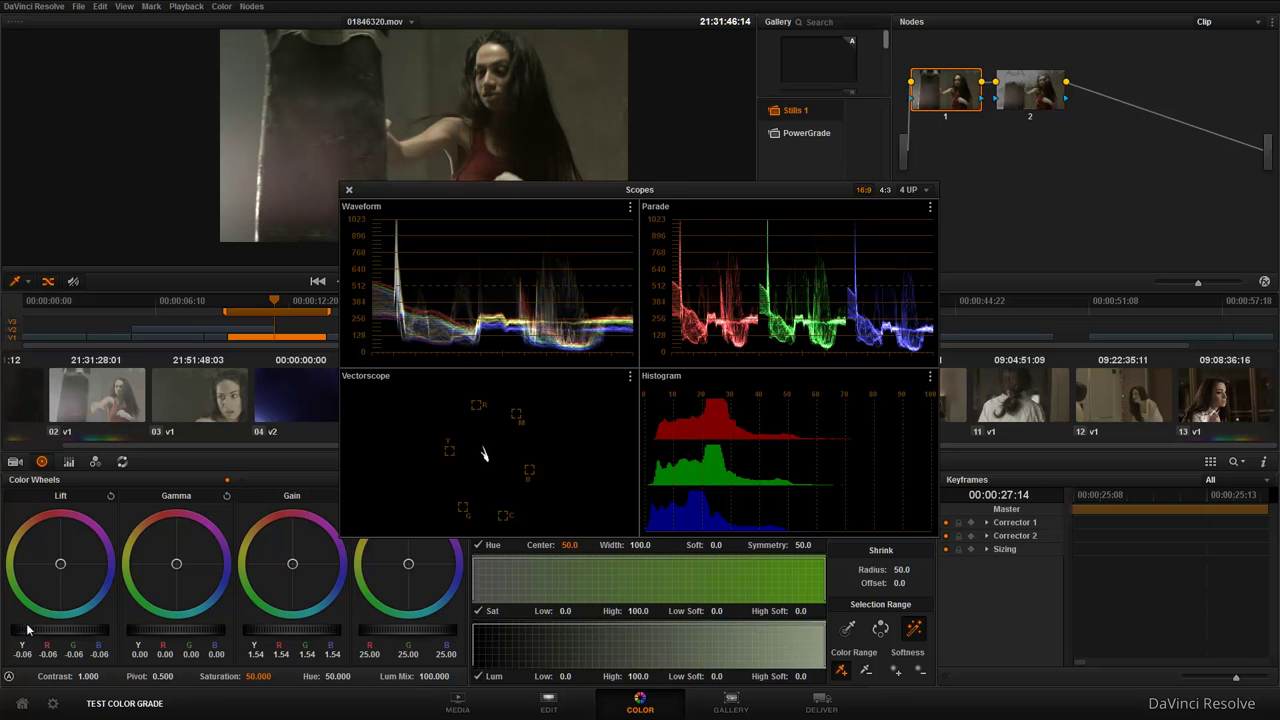
drag(150, 630, 221, 641)
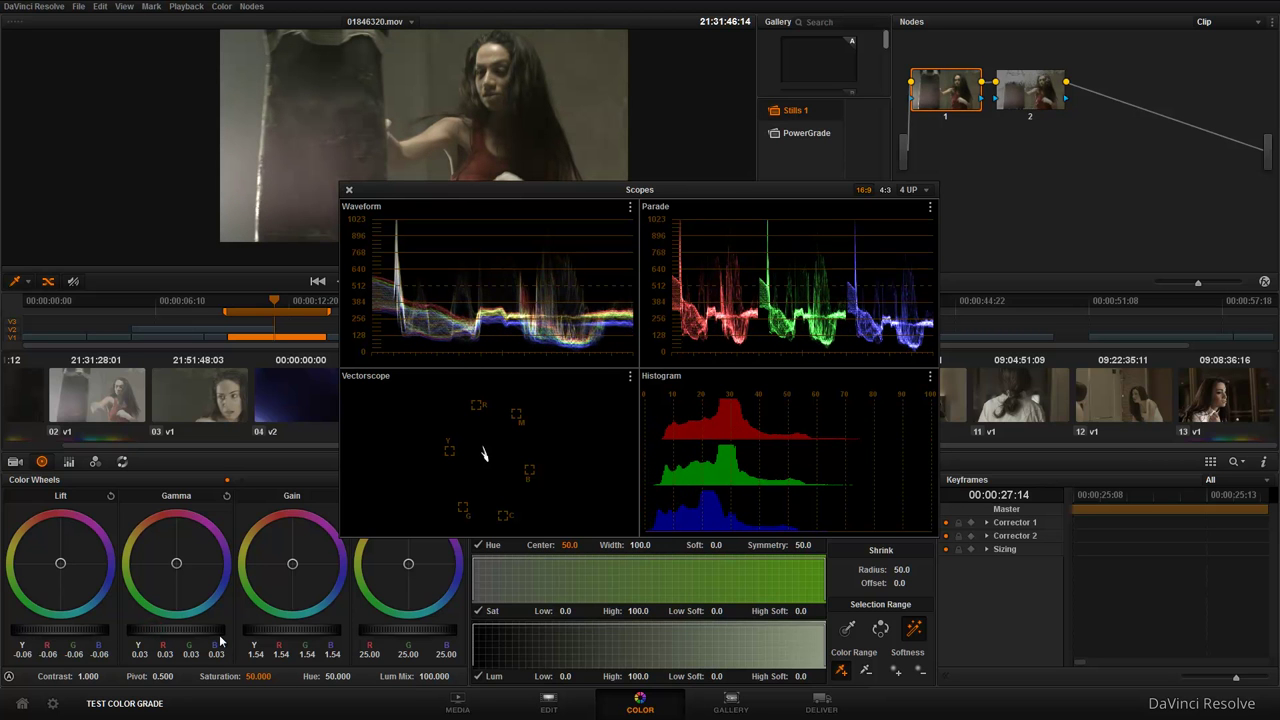
drag(295, 568, 333, 601)
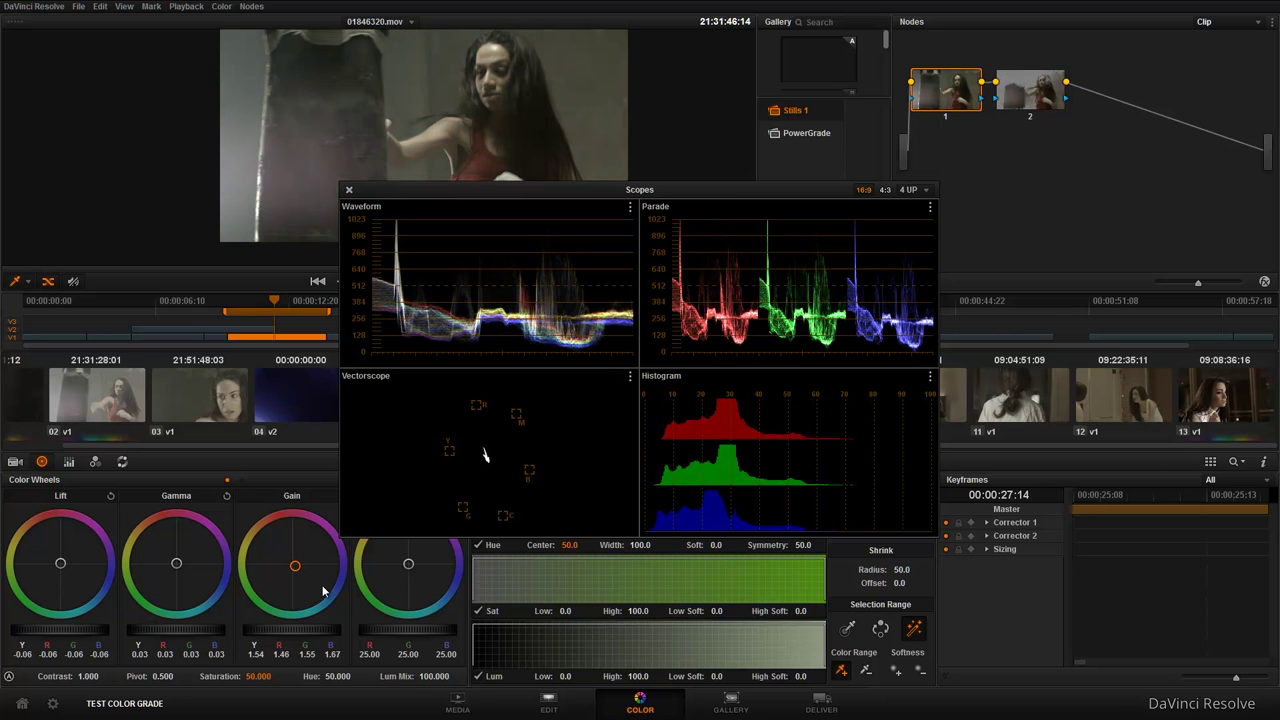
click(350, 191)
click(1024, 94)
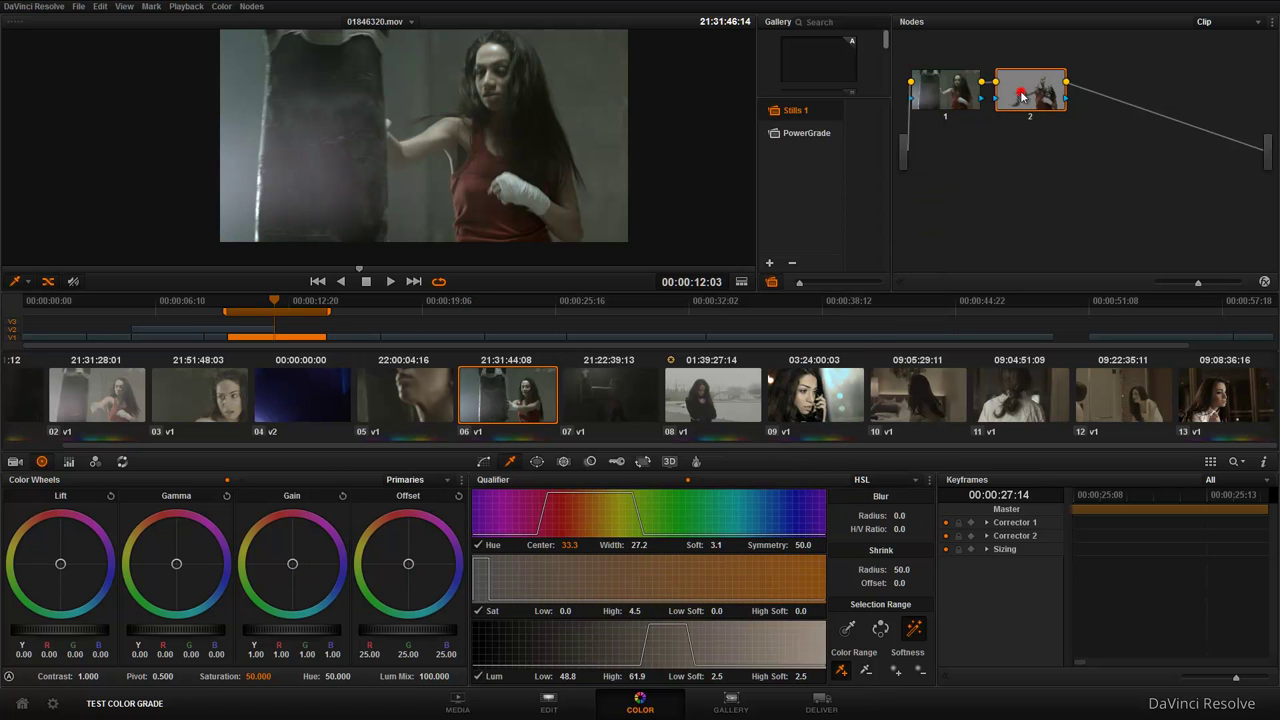
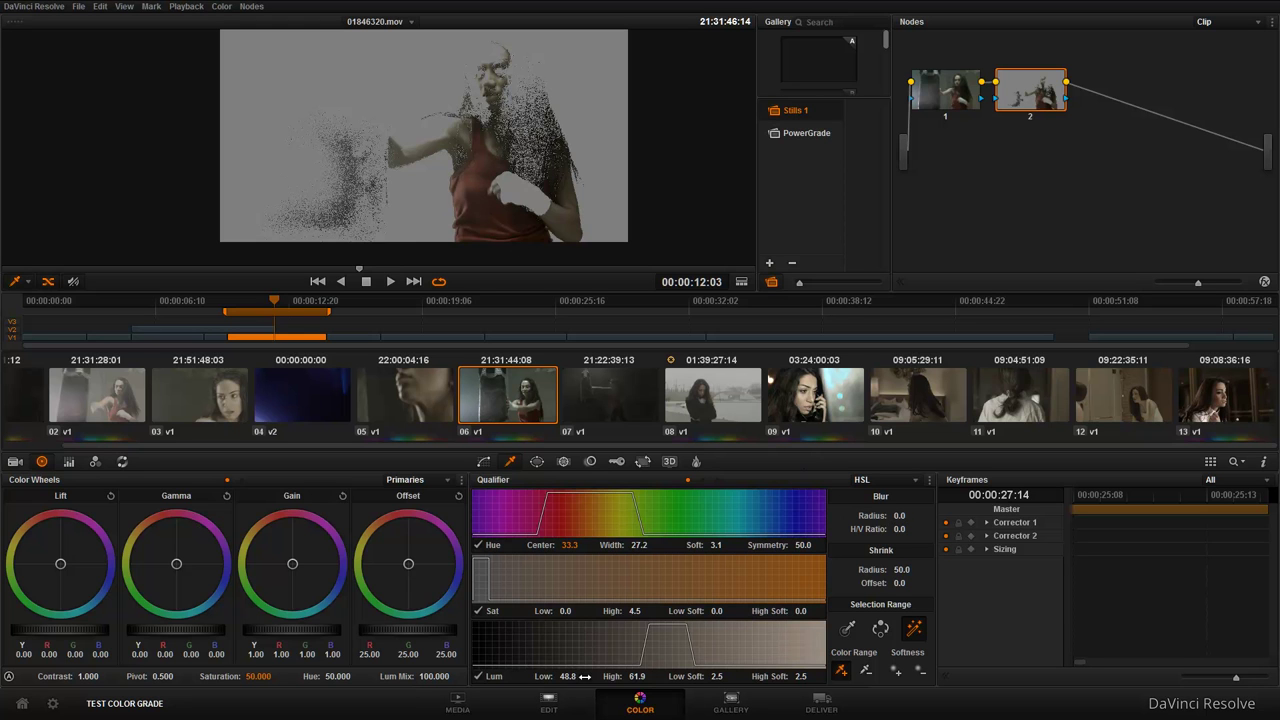
Raise the qualifier's Lum Low threshold slightly and move to an earlier frame.
drag(571, 676, 577, 676)
click(537, 461)
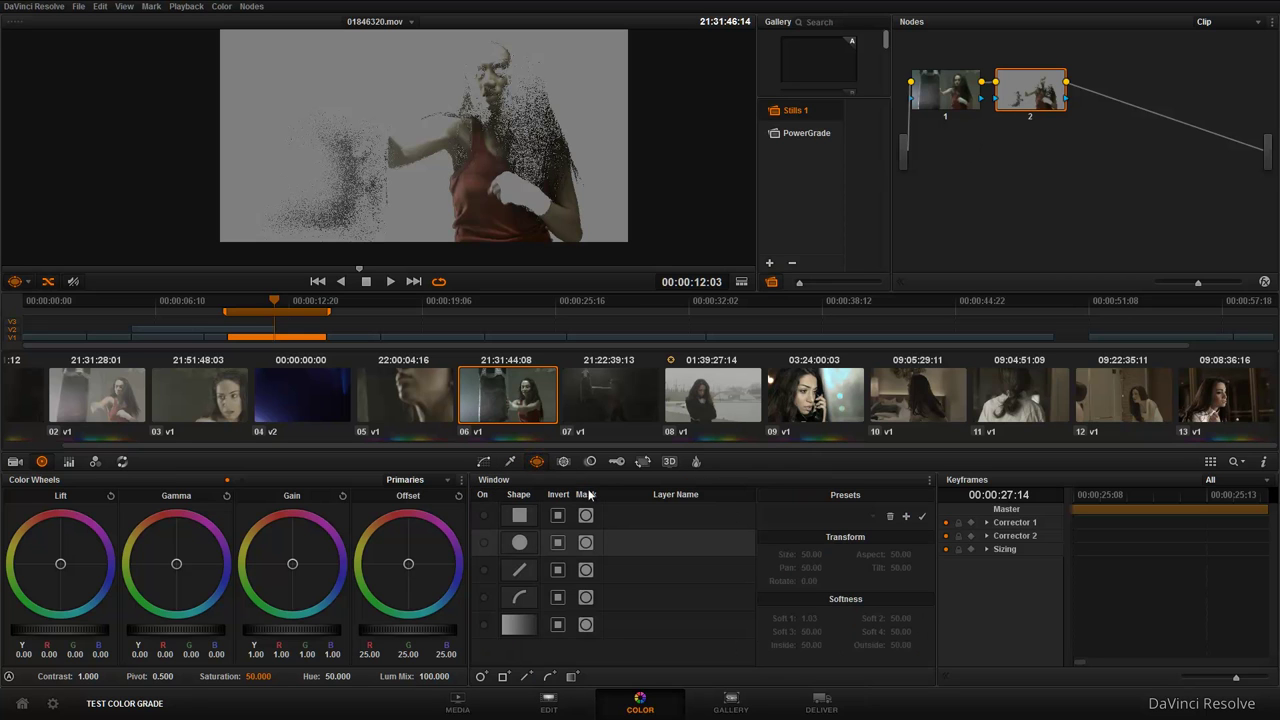
drag(275, 301, 228, 308)
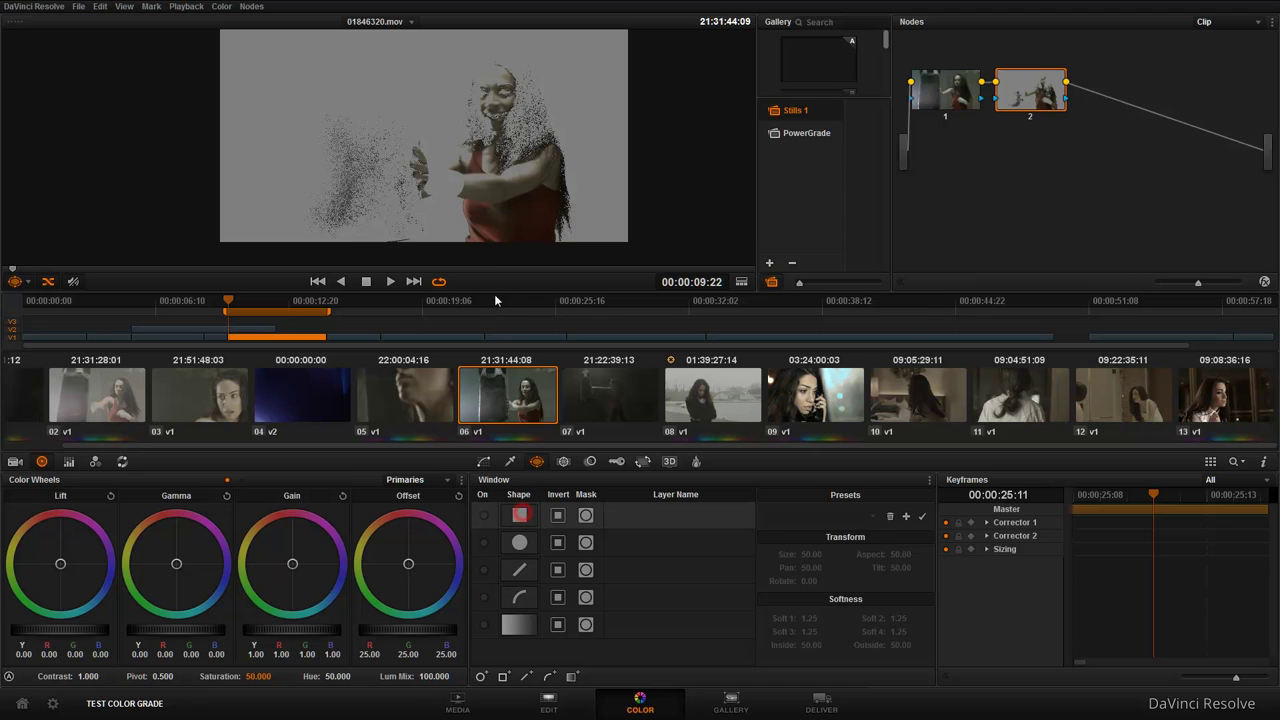
Enable a rectangular window and fit it over the boxer's torso and hands.
click(484, 515)
drag(474, 141, 541, 197)
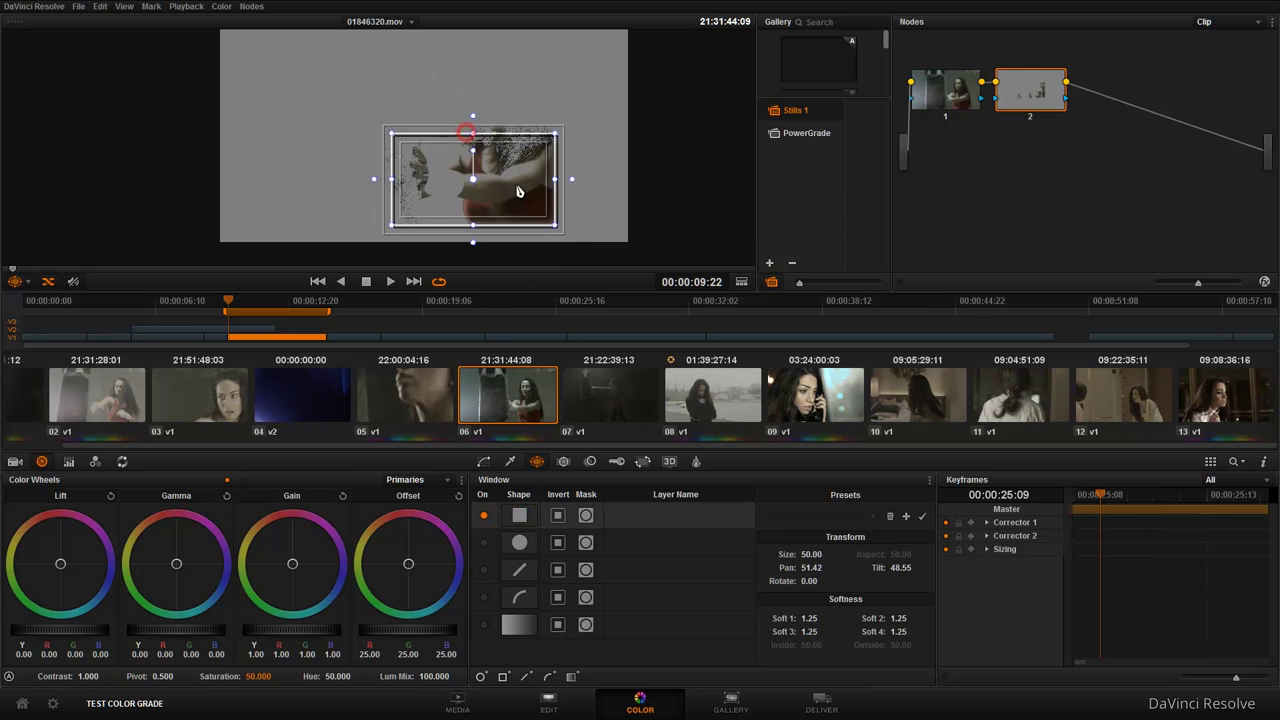
drag(432, 192, 458, 186)
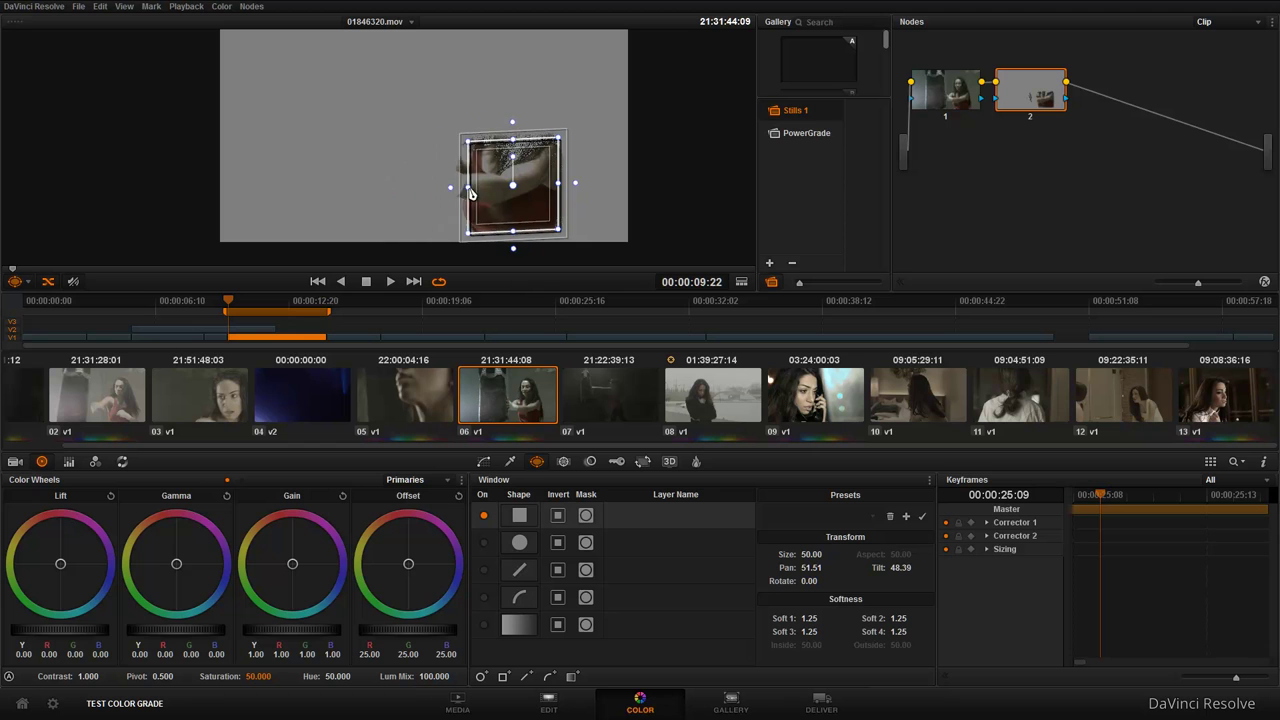
drag(562, 187, 574, 189)
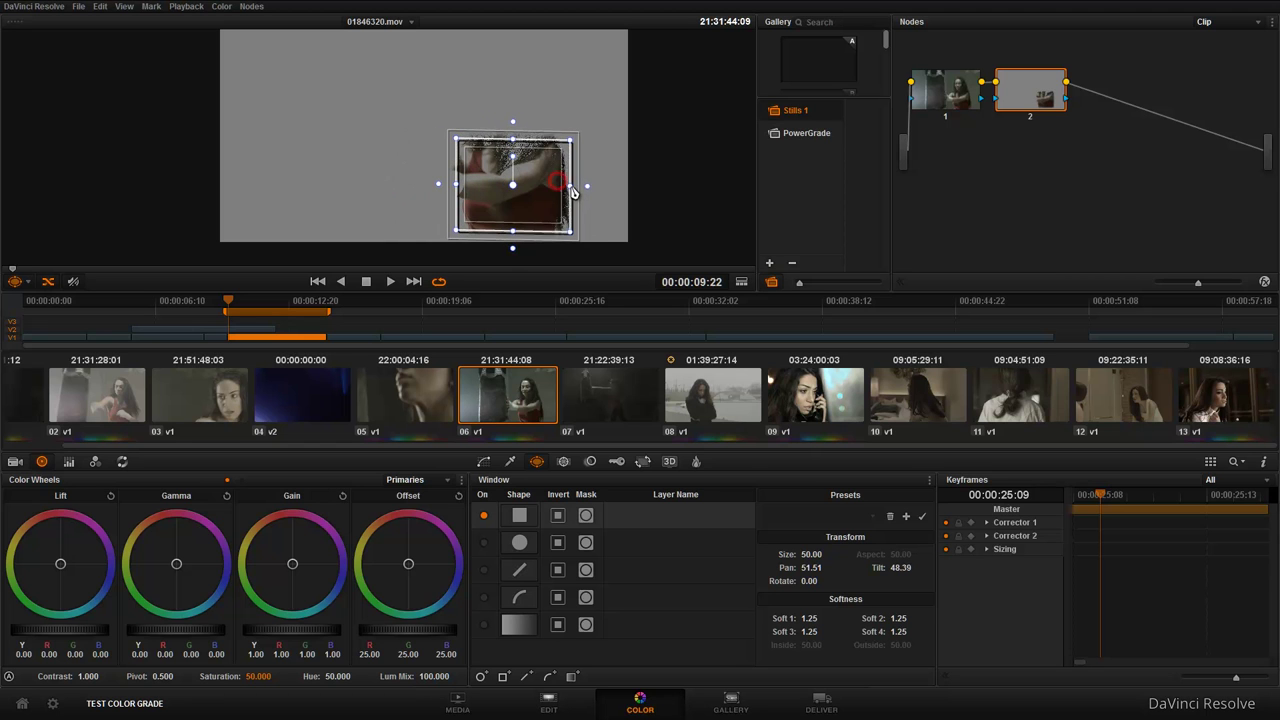
drag(514, 240, 513, 247)
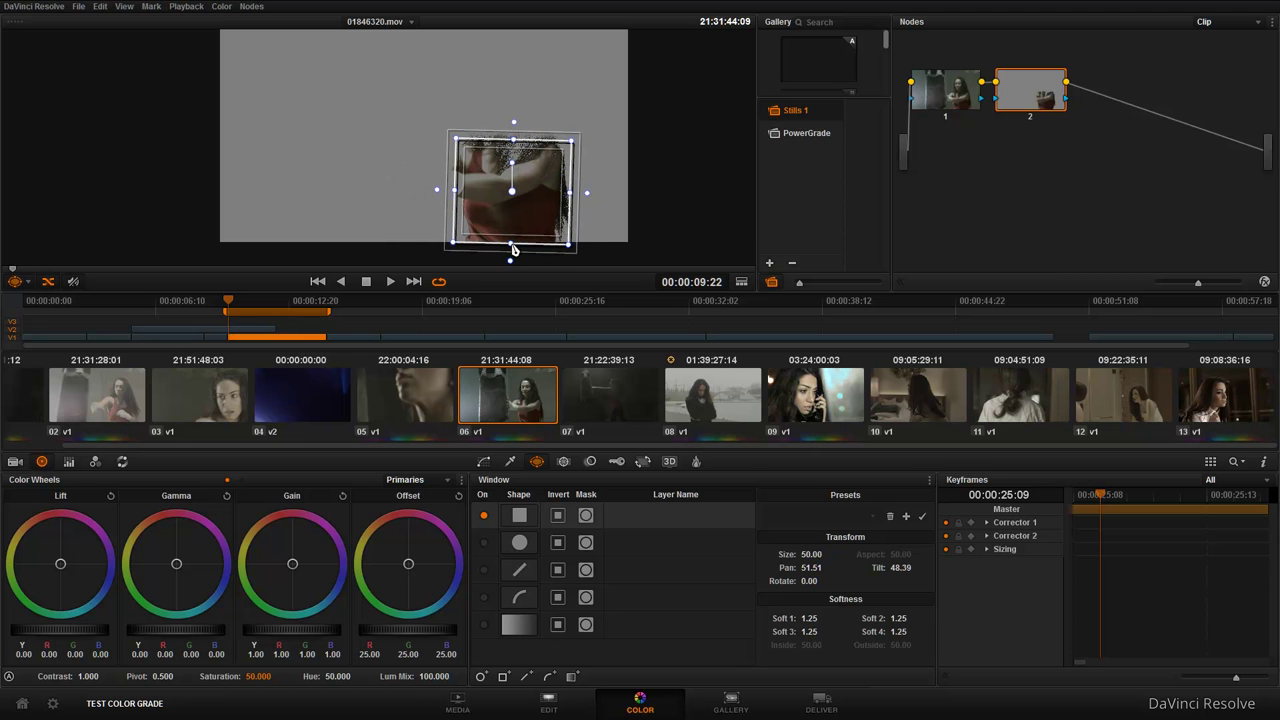
drag(533, 175, 528, 176)
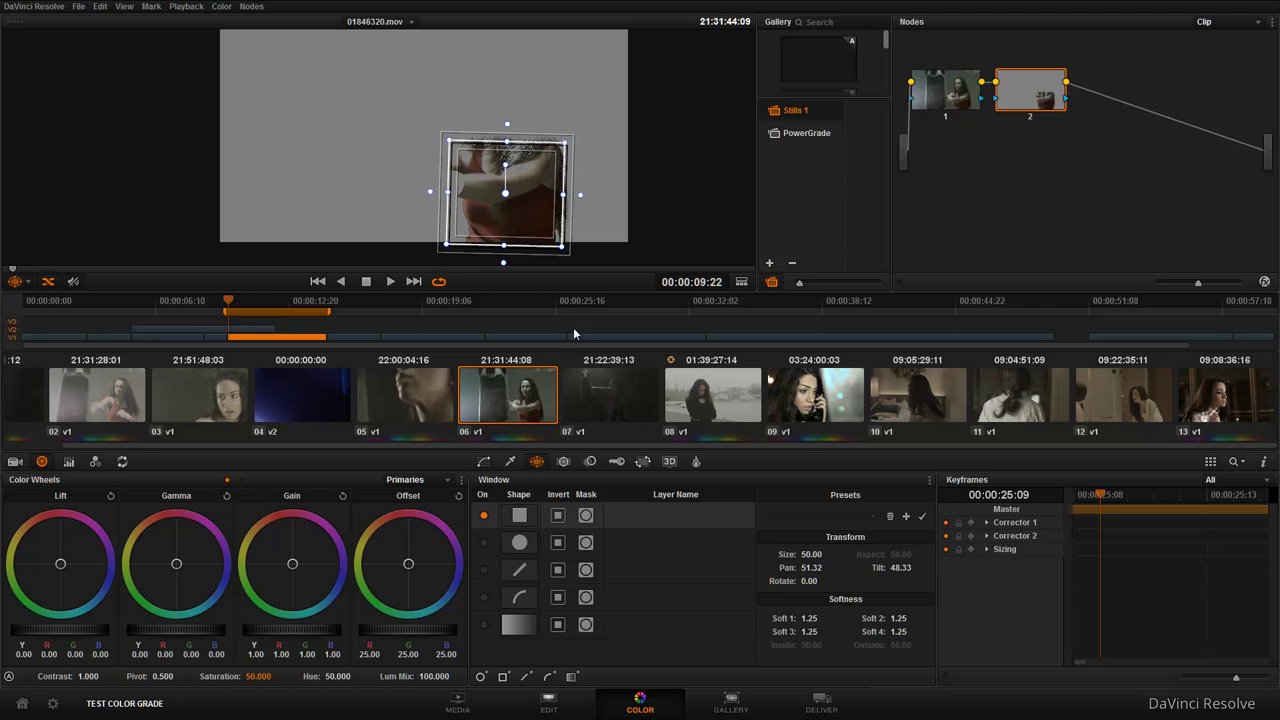
click(563, 461)
Refine the rectangle's left edge and track the window forward through clip 06.
click(587, 505)
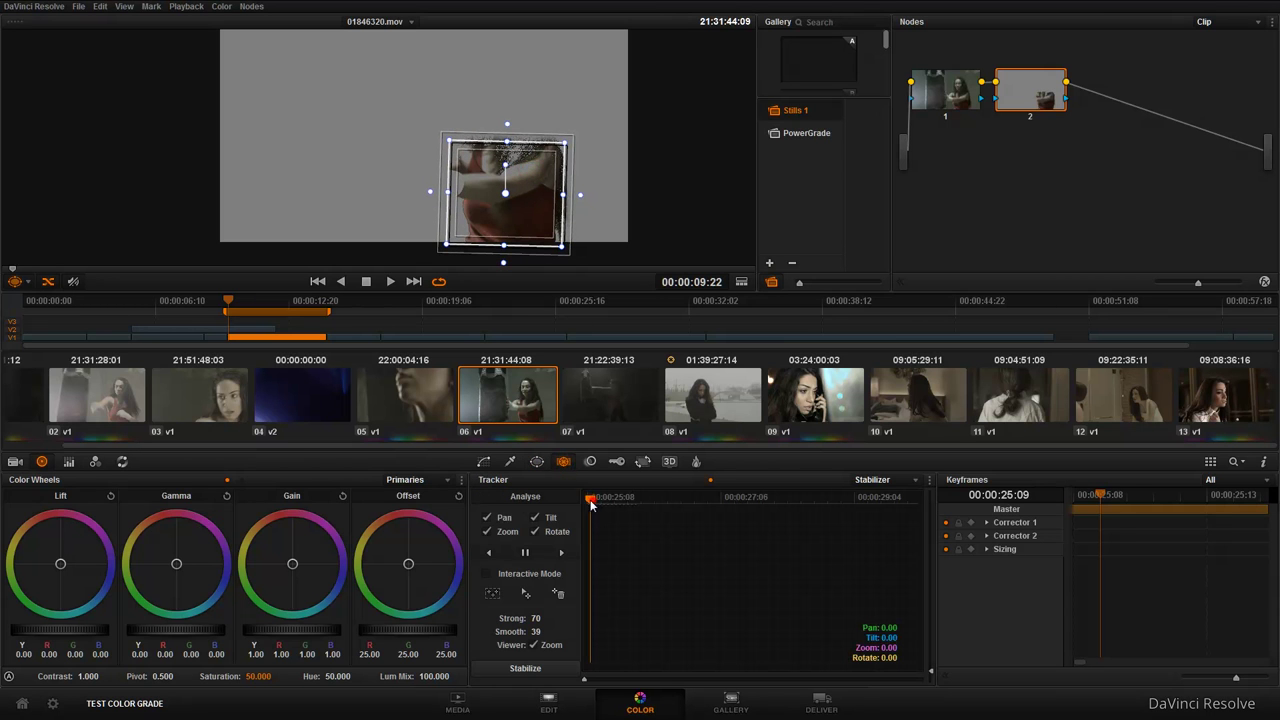
key(shift+h)
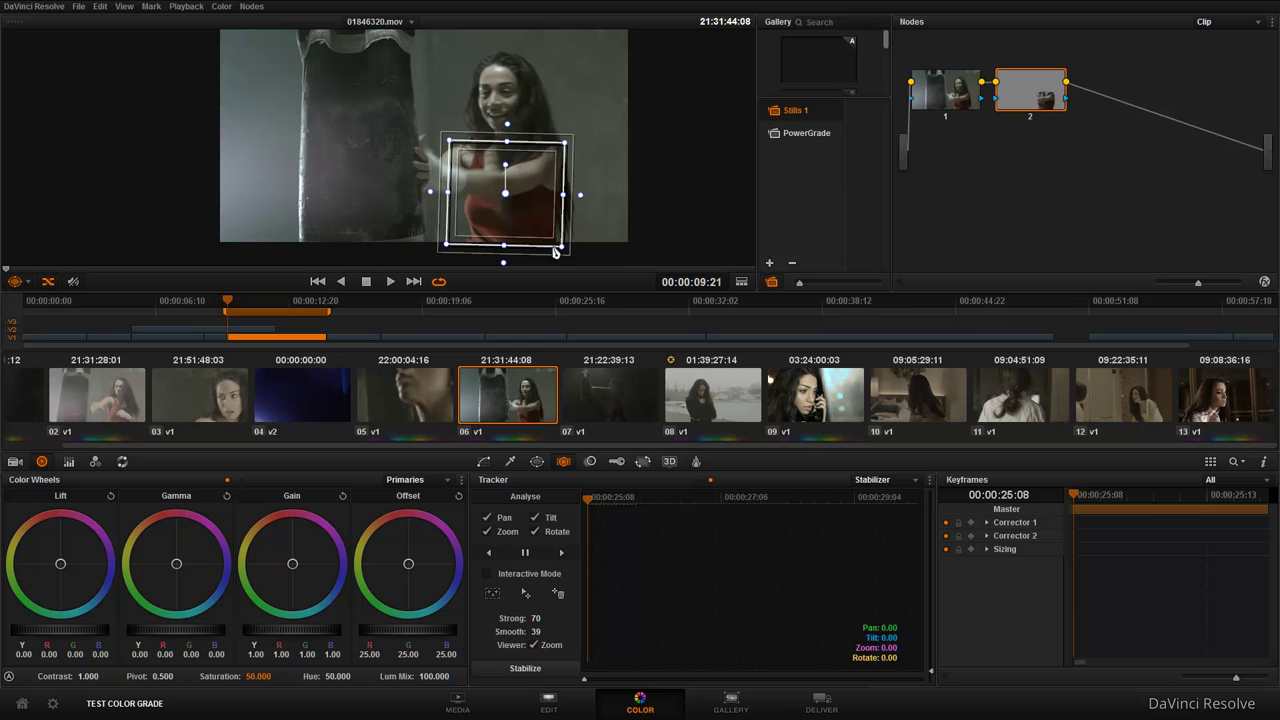
drag(447, 200, 449, 199)
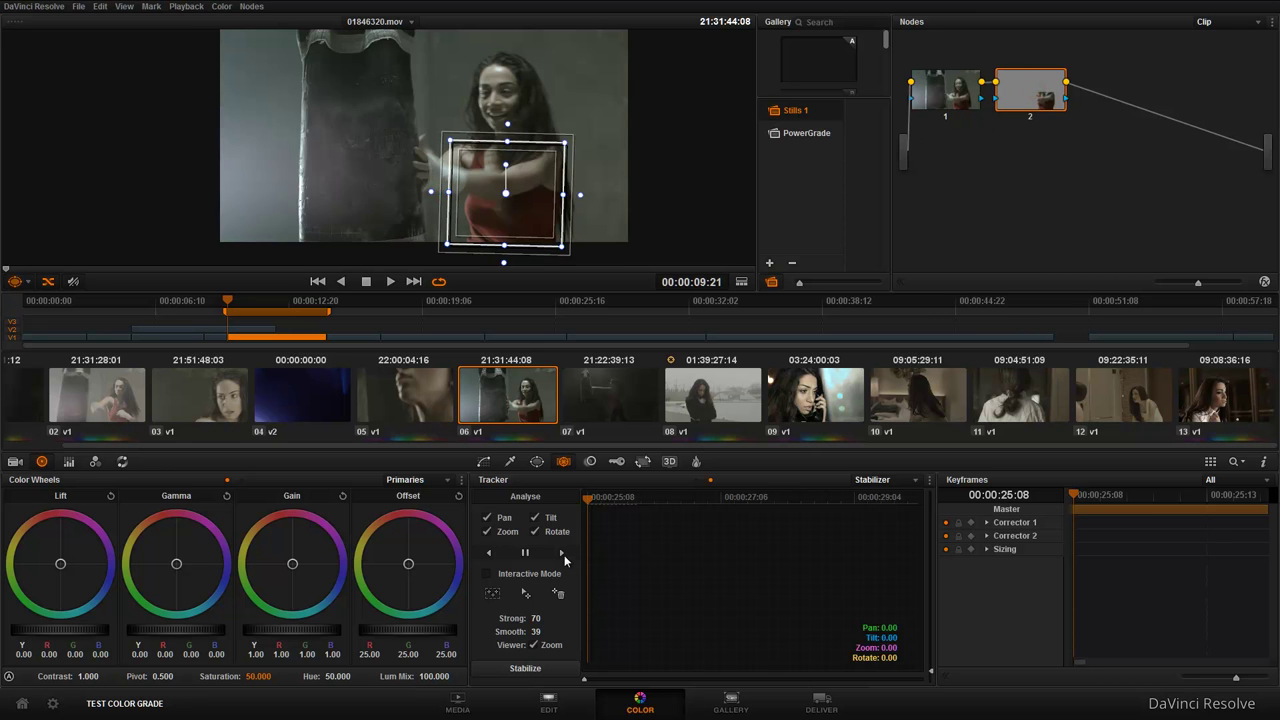
click(889, 486)
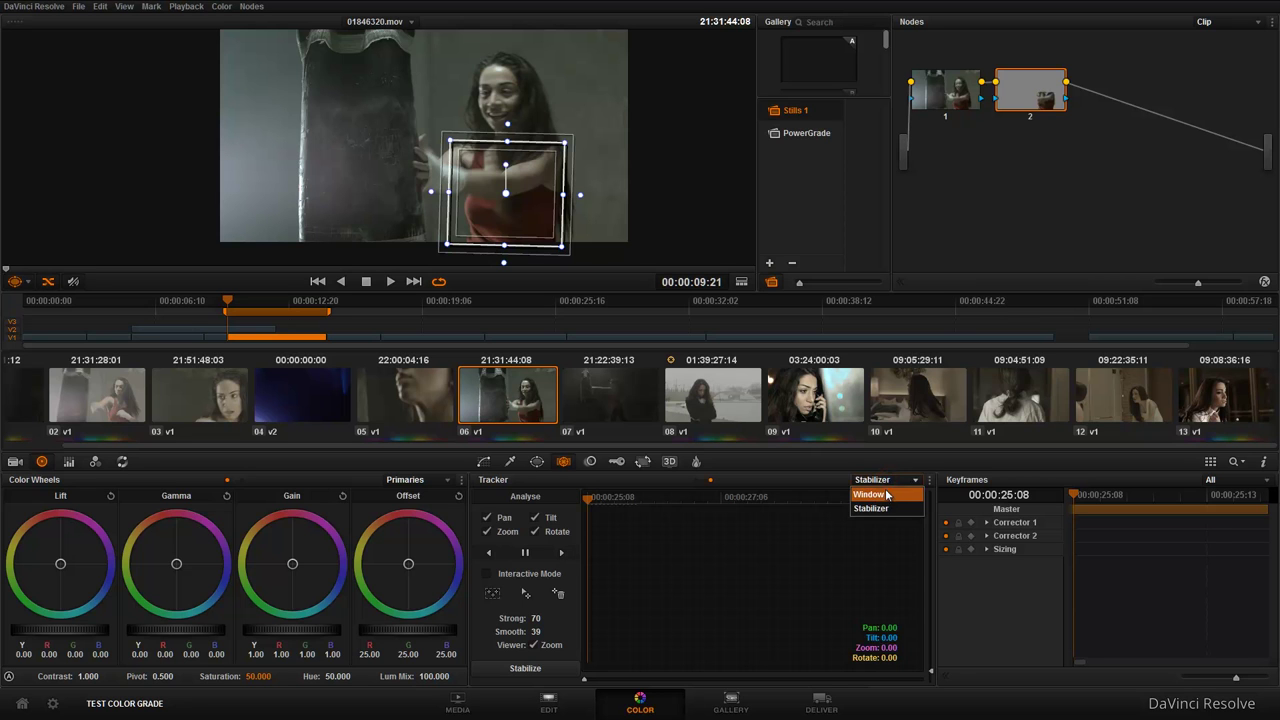
click(885, 484)
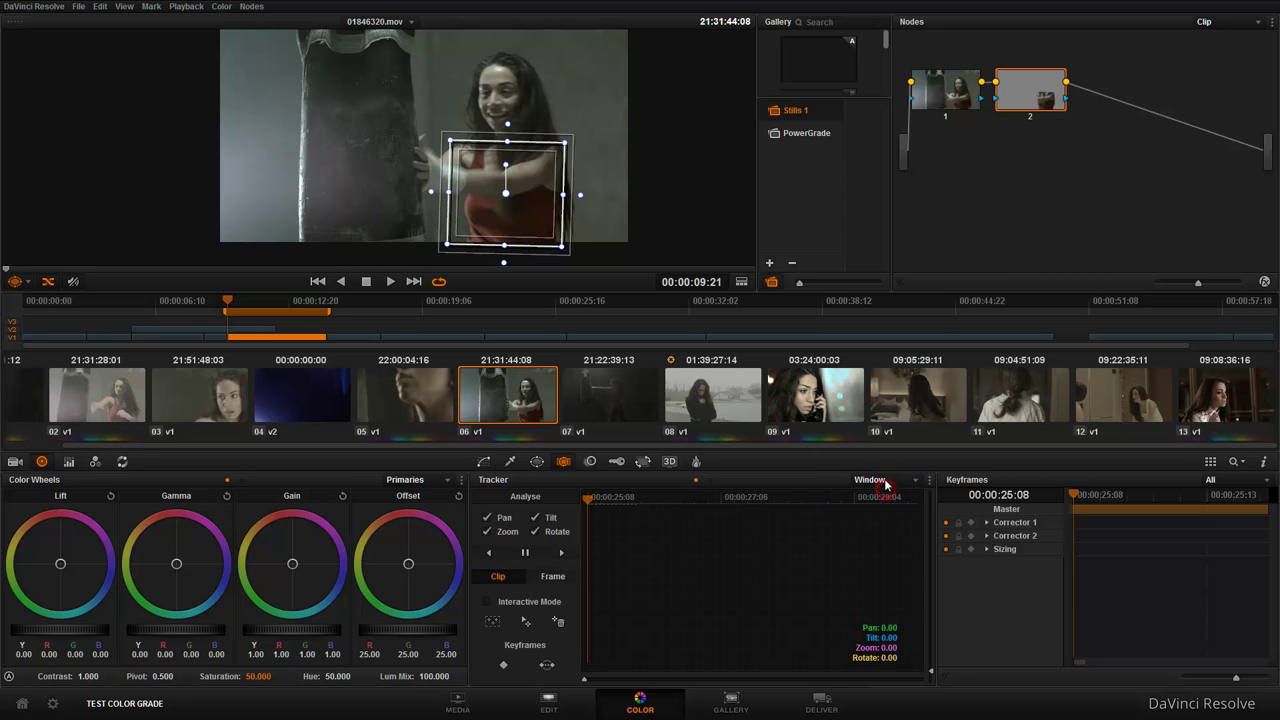
click(562, 552)
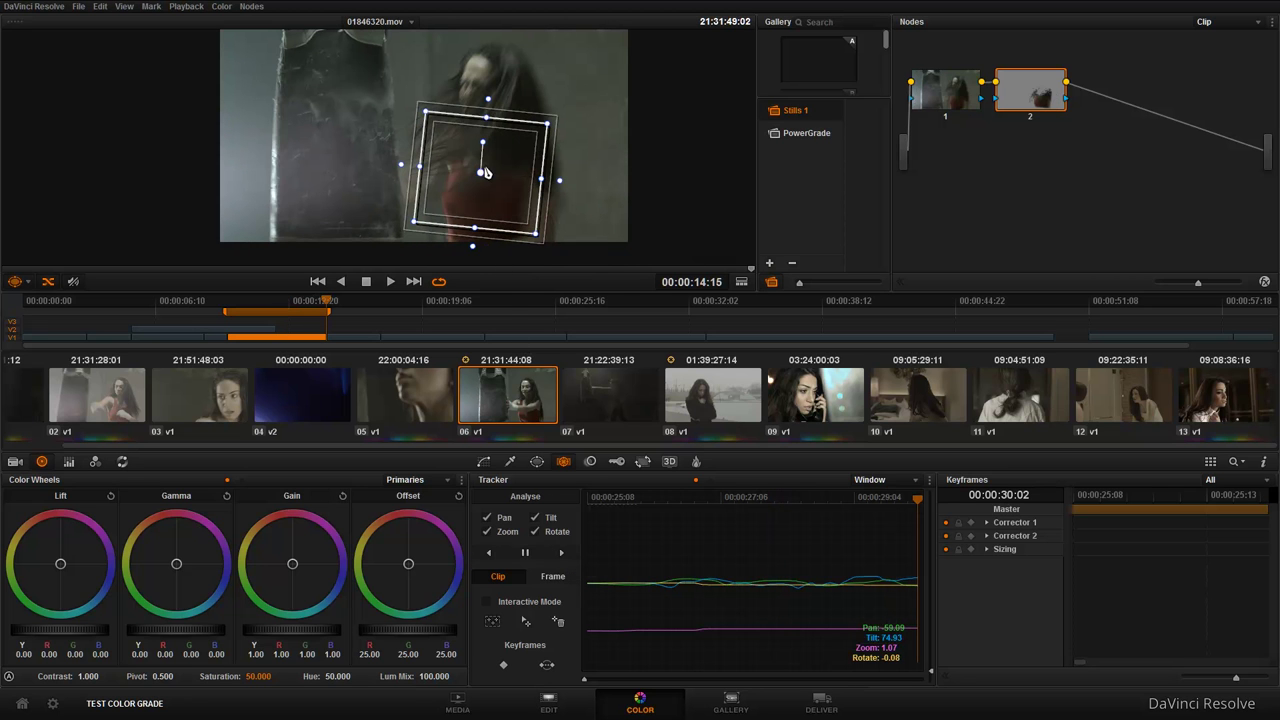
Extend the window's bottom edge and check the isolation in highlight mode.
drag(293, 309, 270, 306)
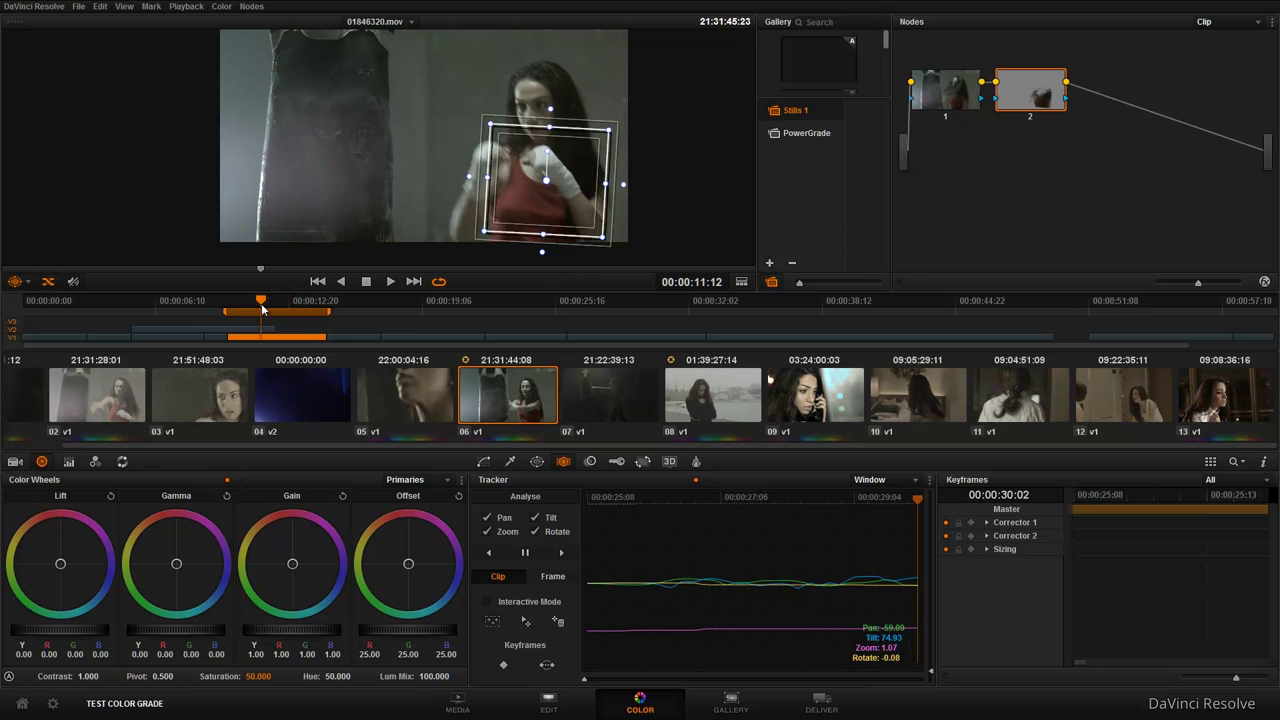
drag(497, 249, 494, 264)
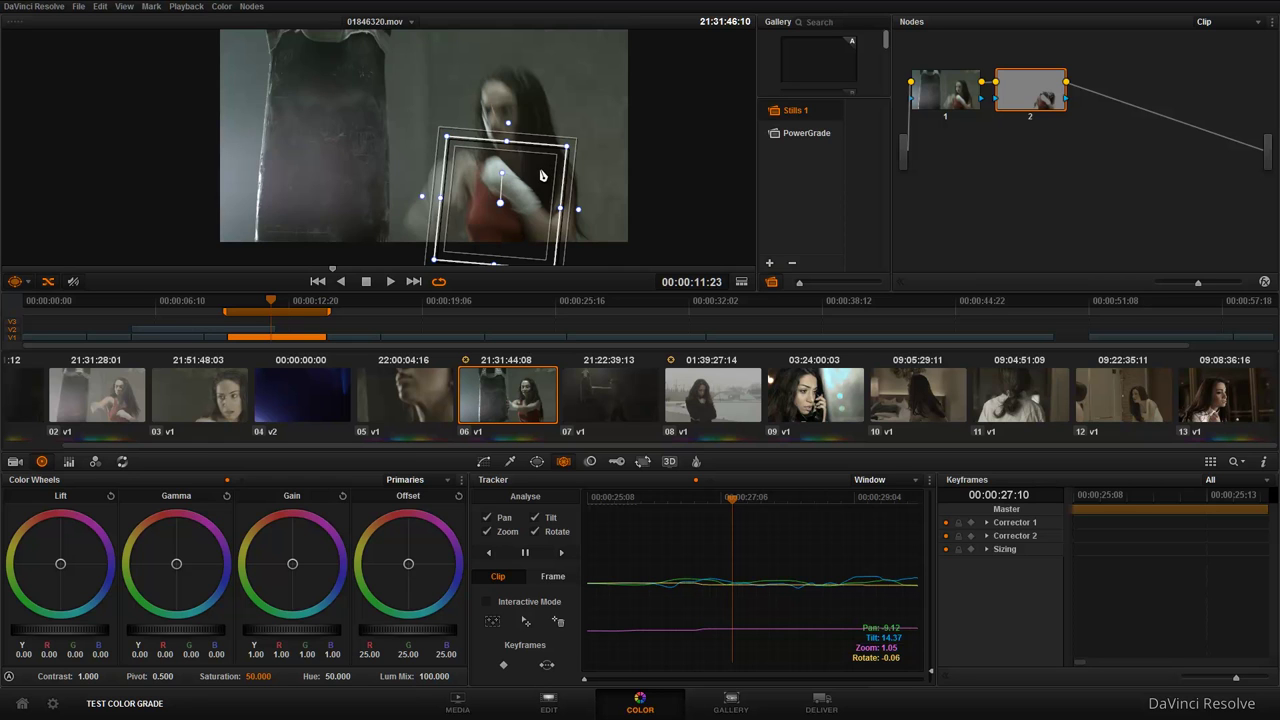
key(shift+h)
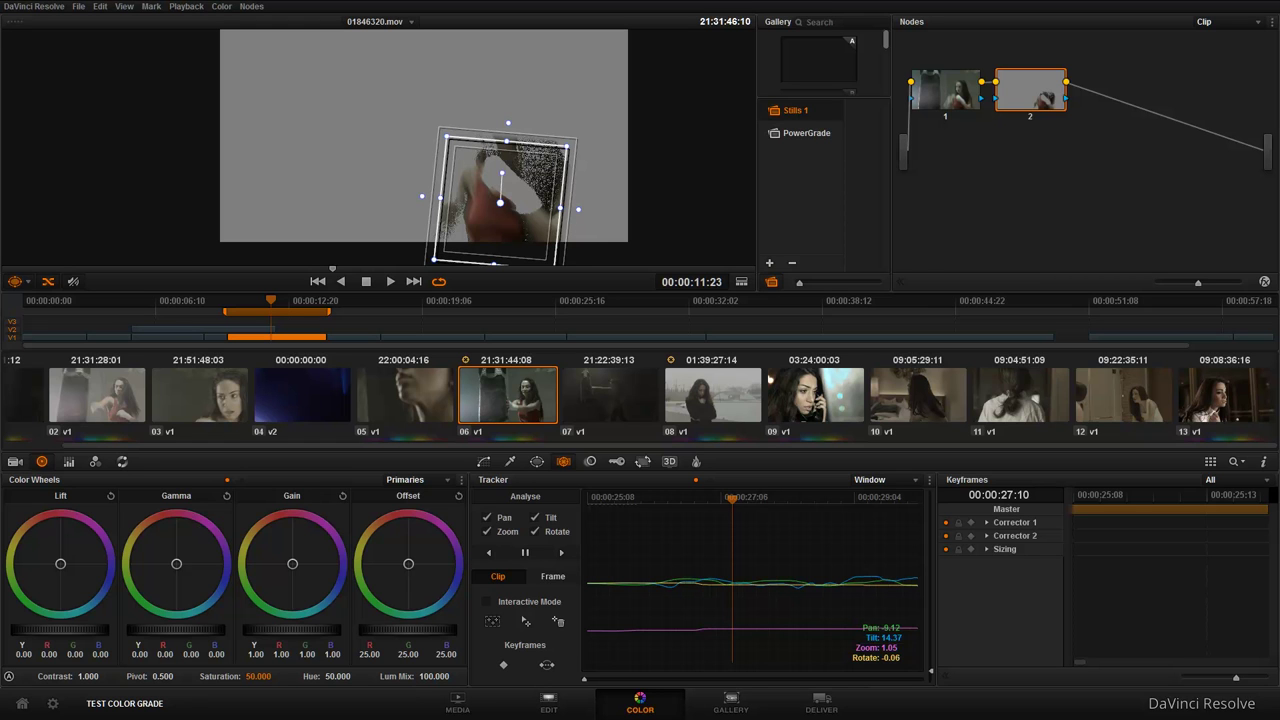
Select park clip 08 and clear tracking data from all its windows.
click(701, 429)
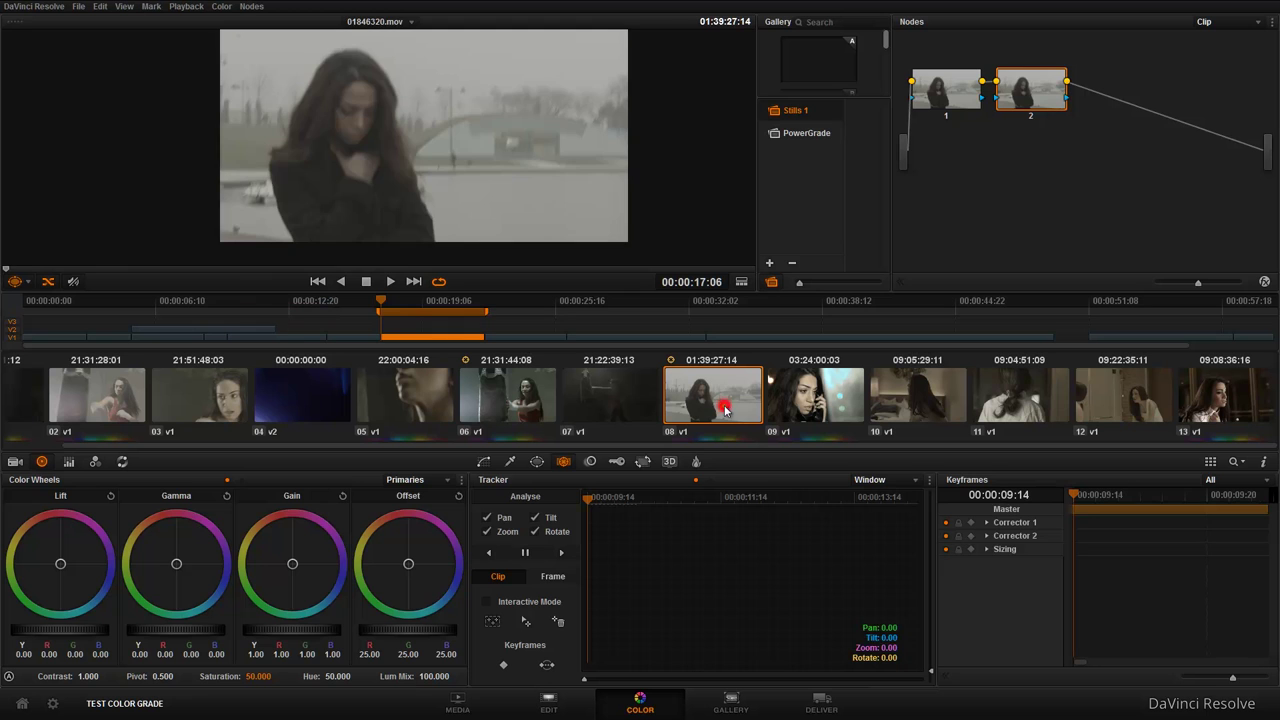
click(929, 481)
click(980, 497)
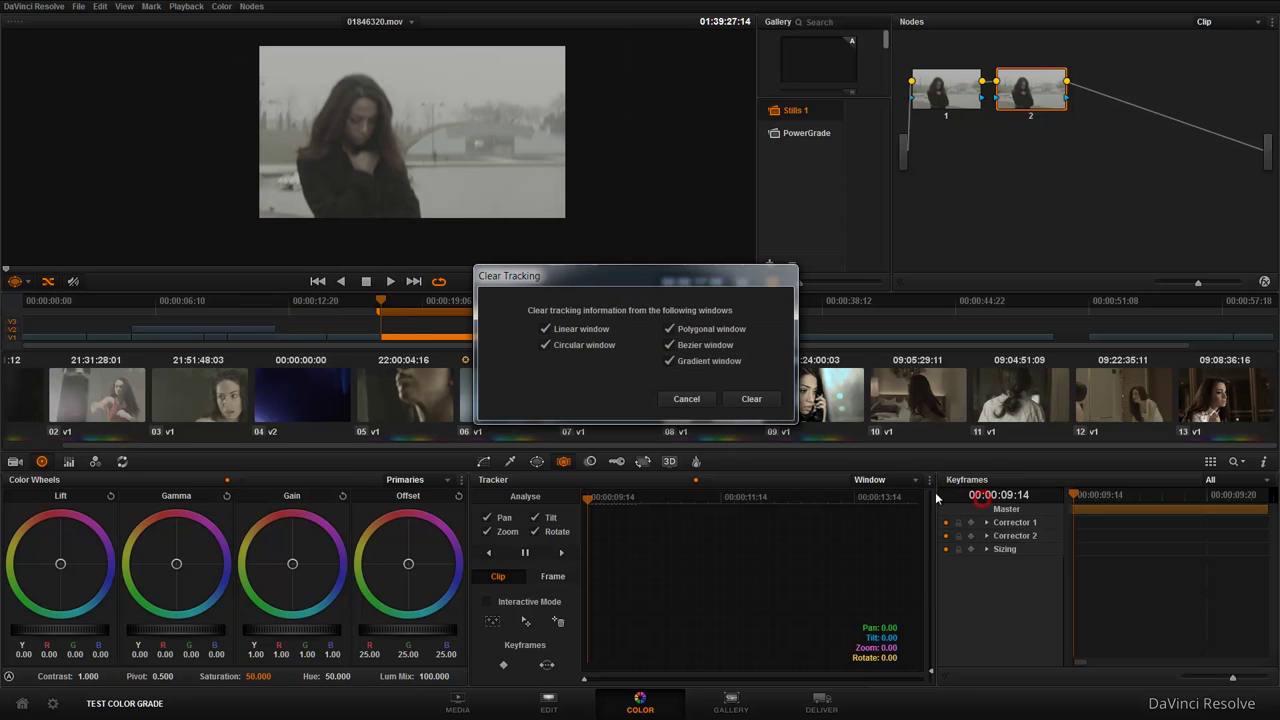
click(751, 399)
Clear the stabilizer track data, then set the tracker back to Window mode.
click(870, 480)
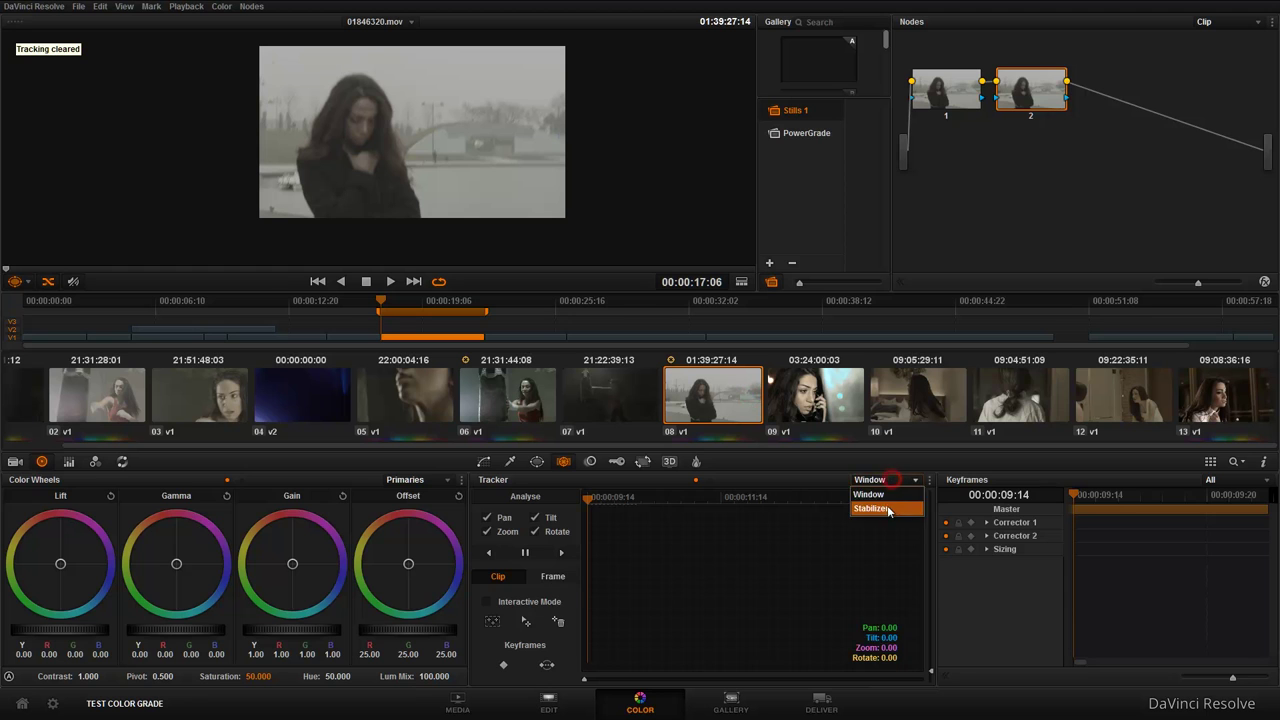
click(887, 508)
click(928, 481)
click(955, 500)
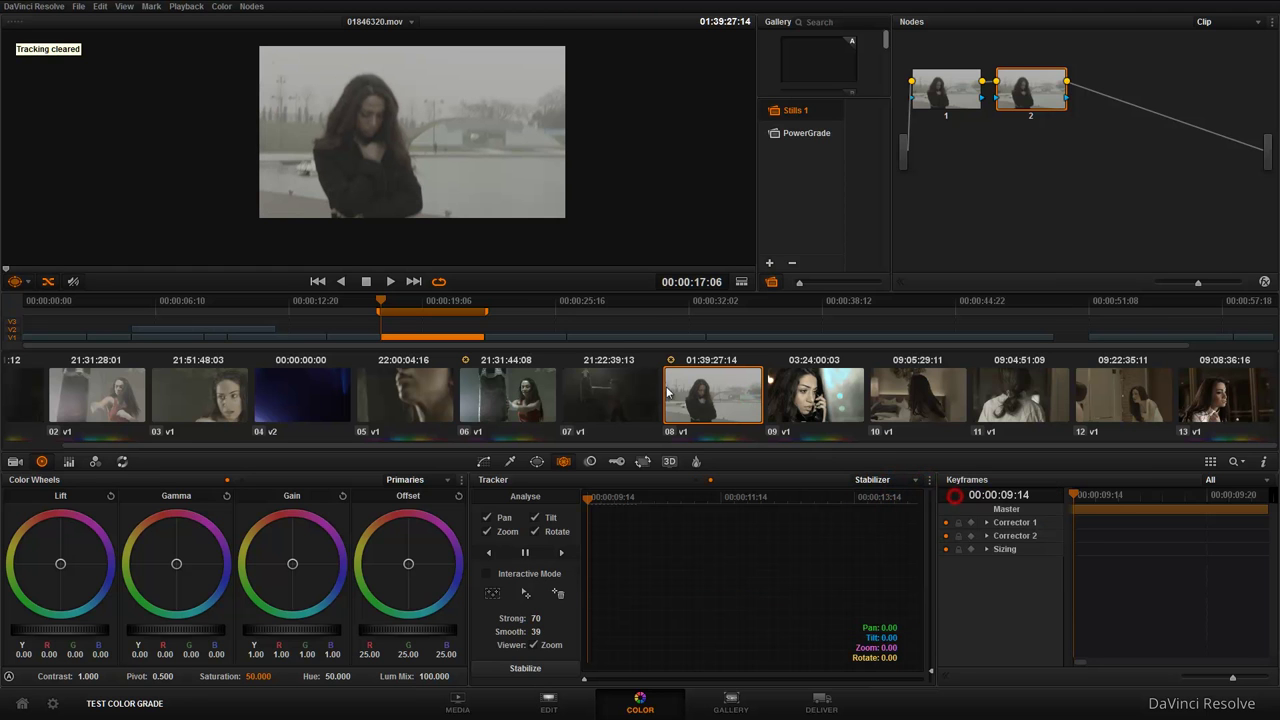
click(929, 480)
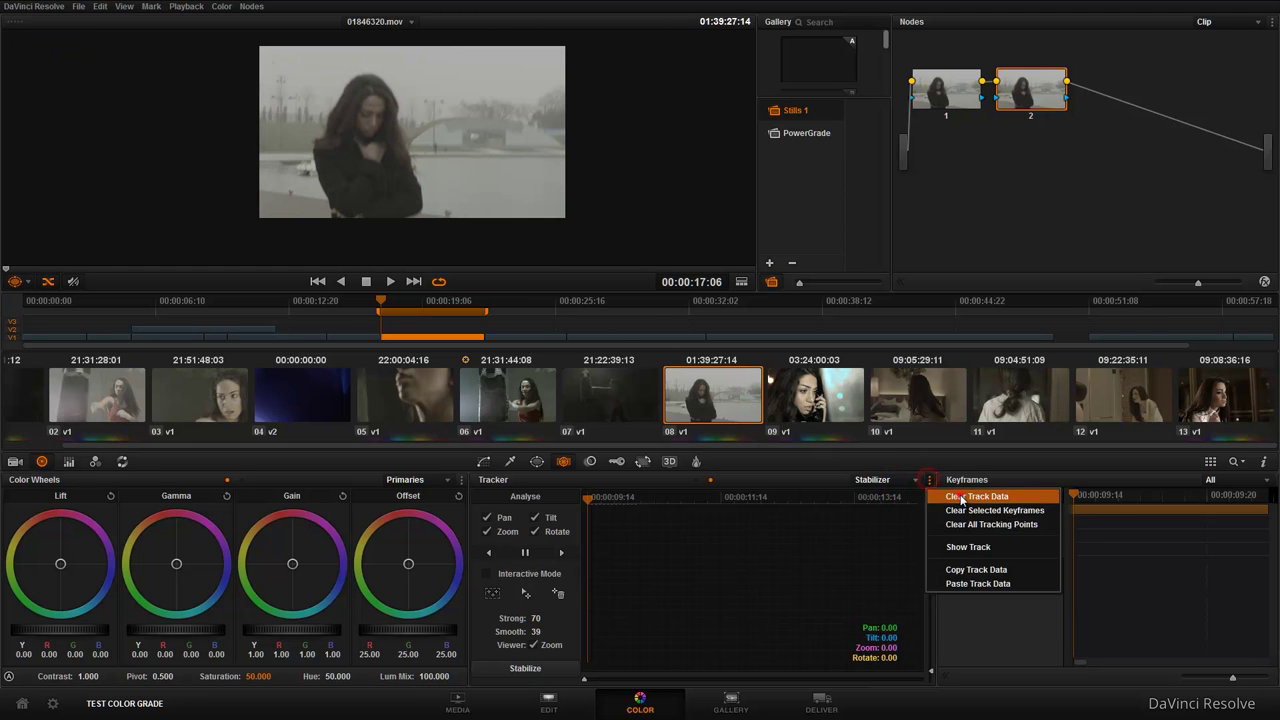
click(905, 480)
click(868, 494)
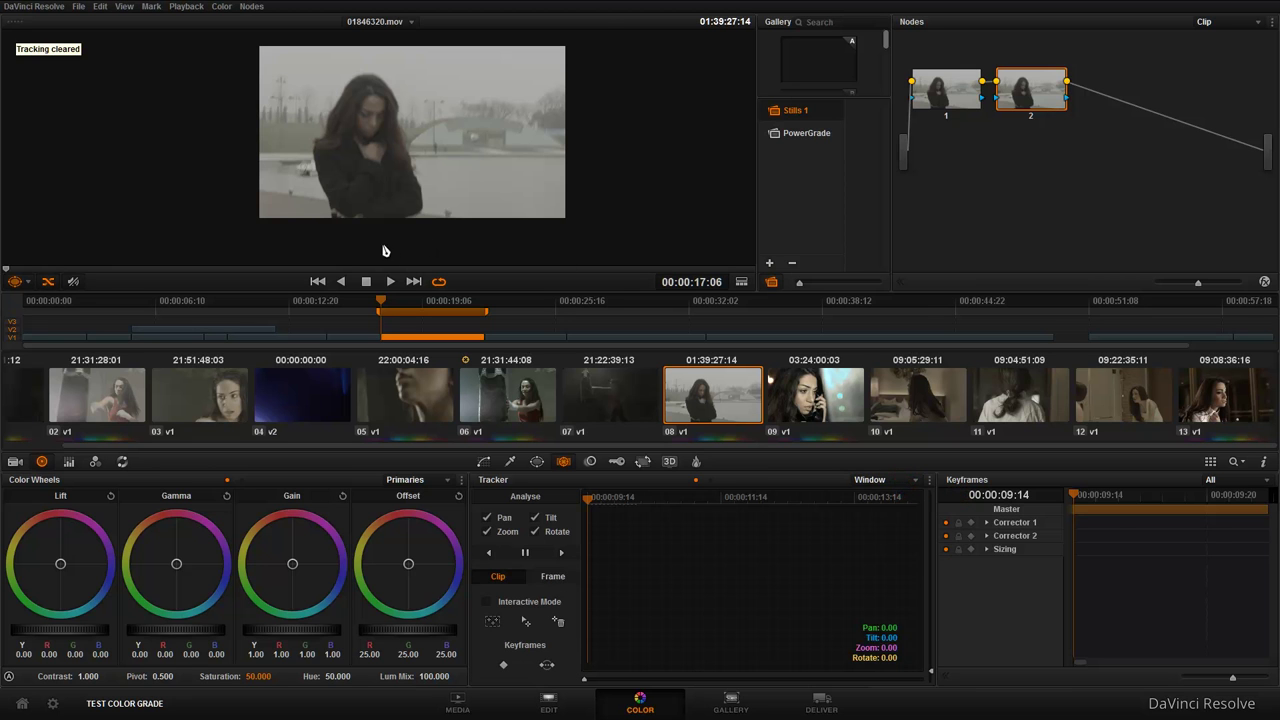
Play back the park clip briefly, then show node 2's window shapes.
click(391, 282)
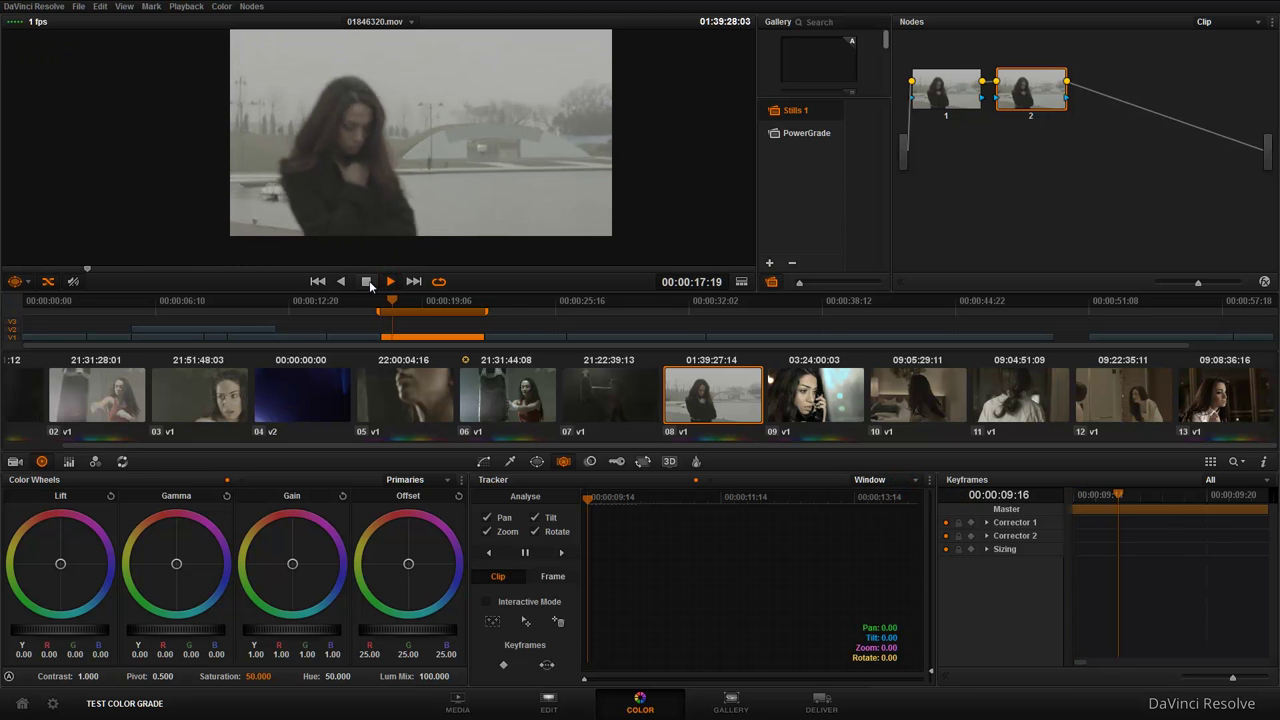
click(367, 282)
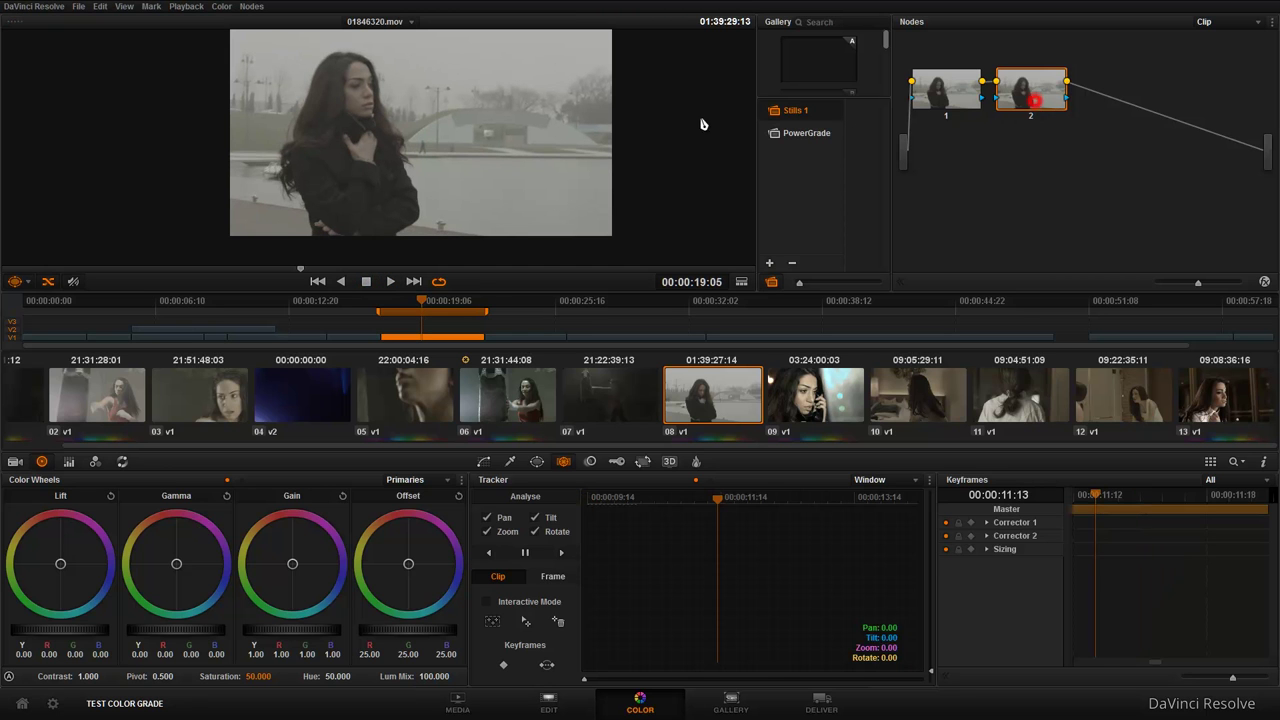
click(537, 462)
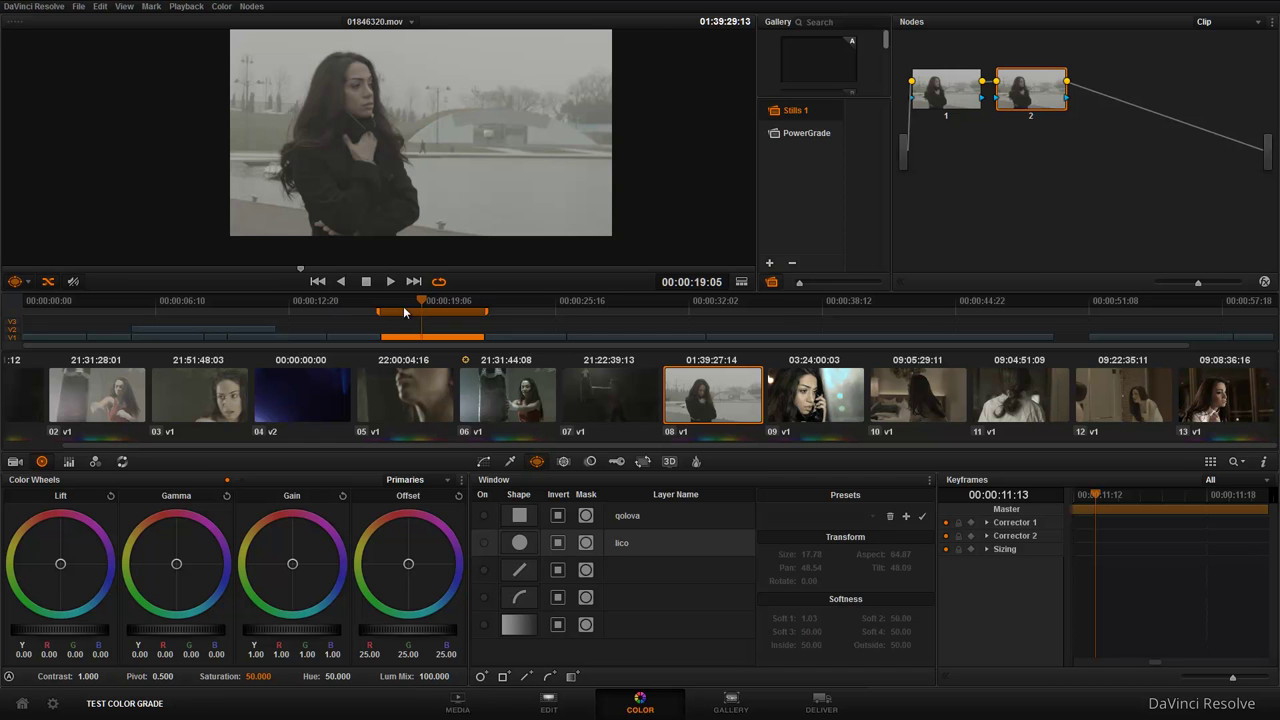
Go to an earlier frame, zoom out the viewer, and start a fresh curve window.
click(382, 304)
scroll(469, 147, down, 2)
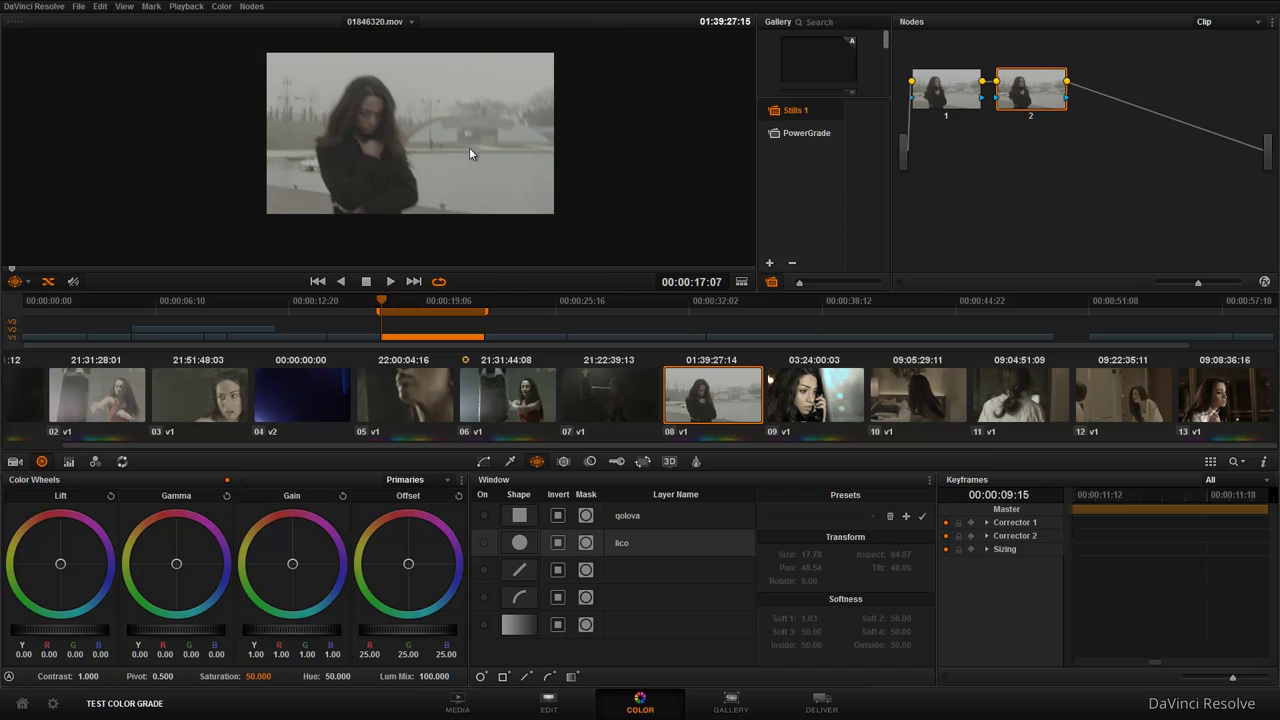
drag(470, 148, 472, 171)
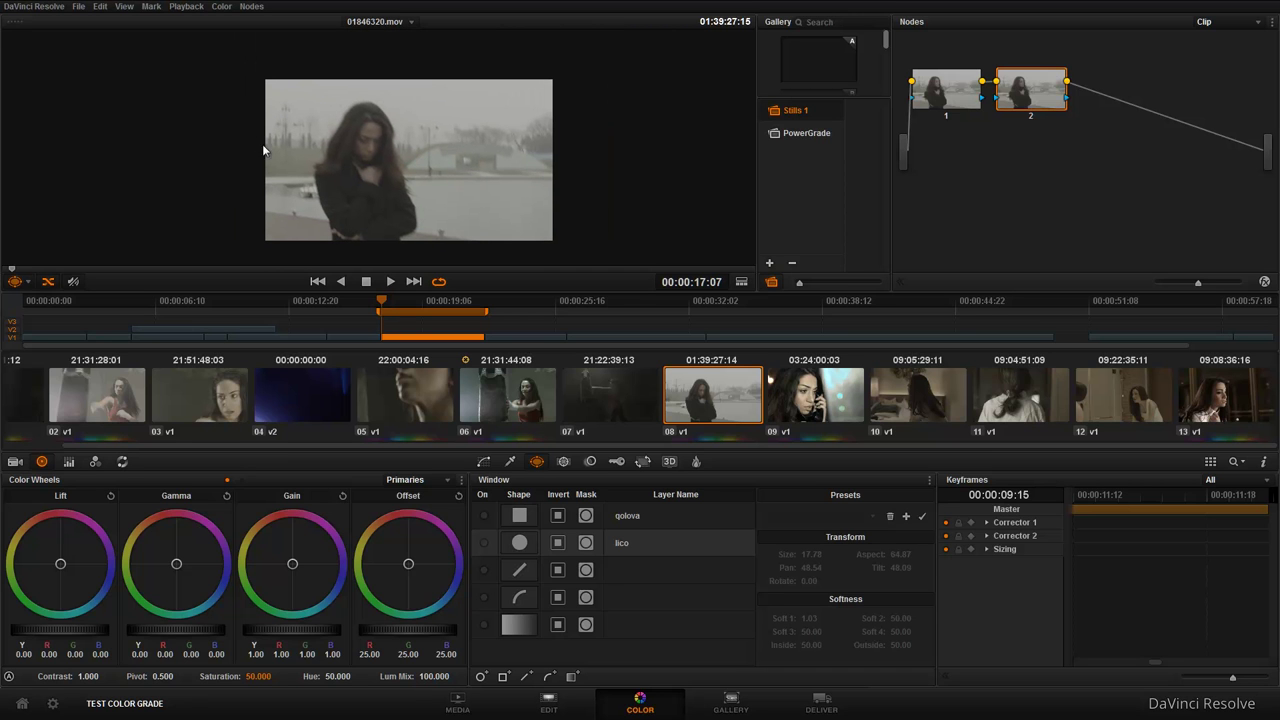
click(483, 597)
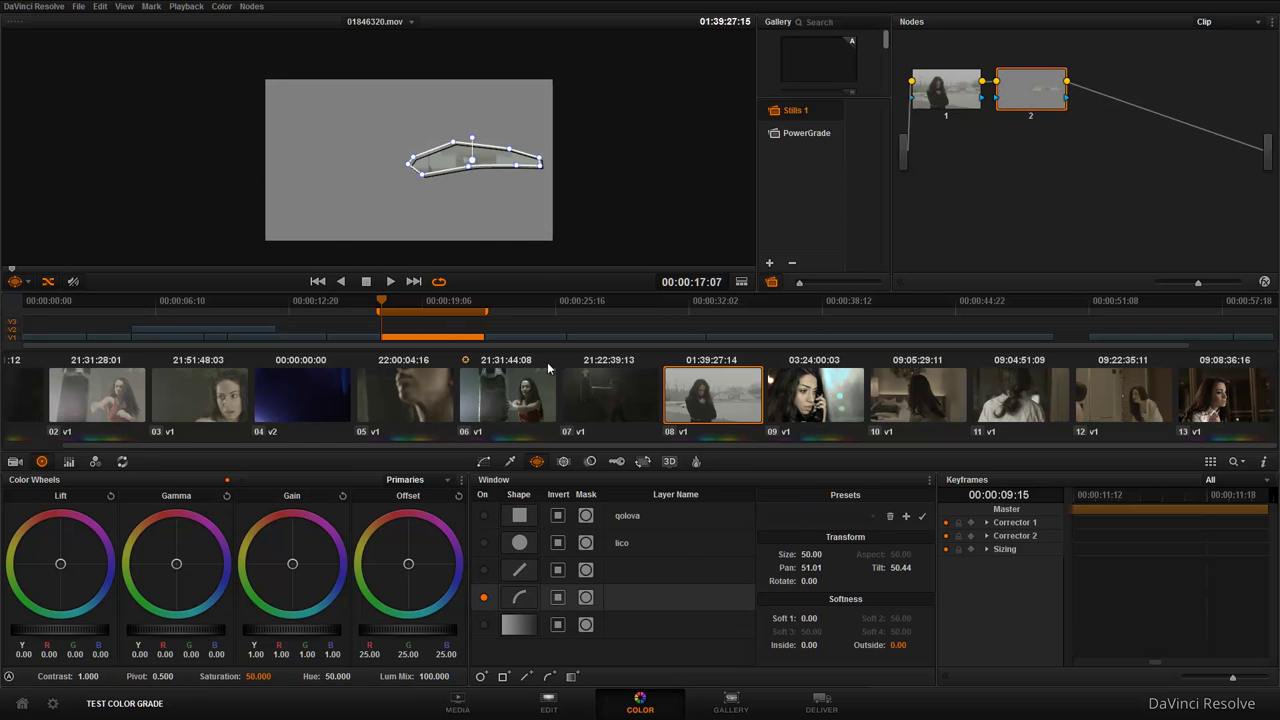
key(ctrl+z)
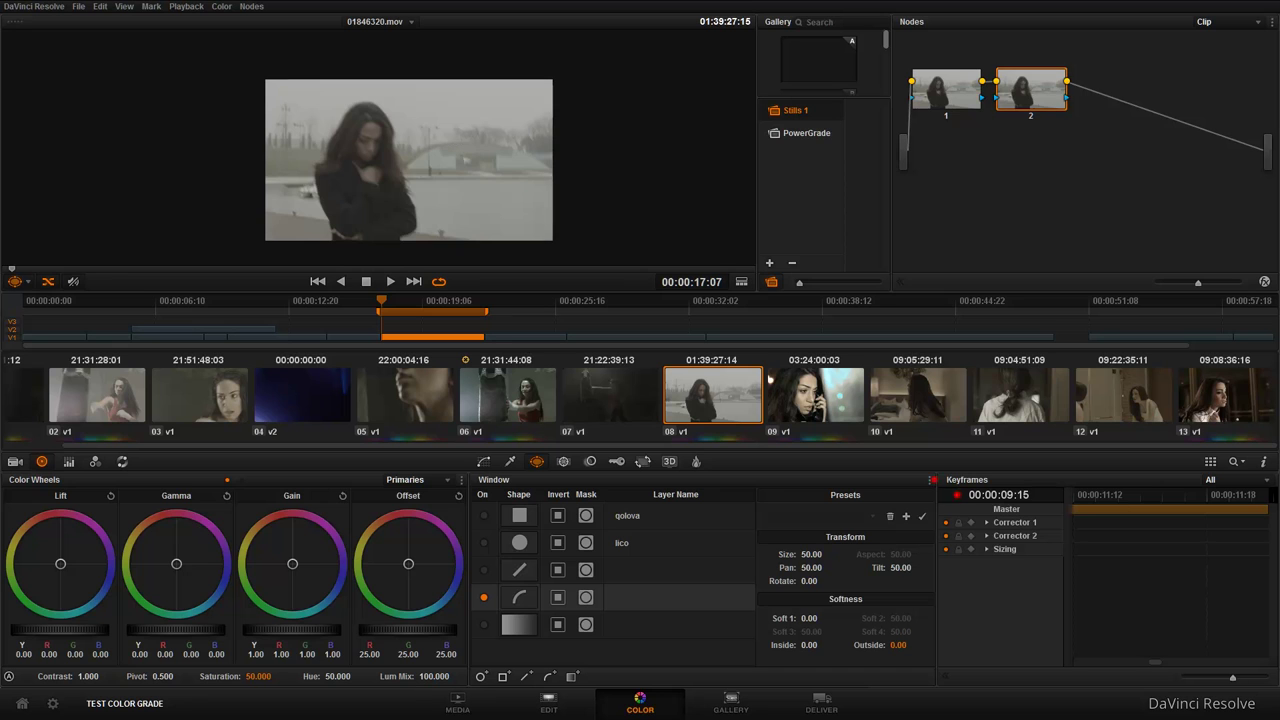
Trace the curve from the left horizon over the woman's head to the right edge.
click(261, 143)
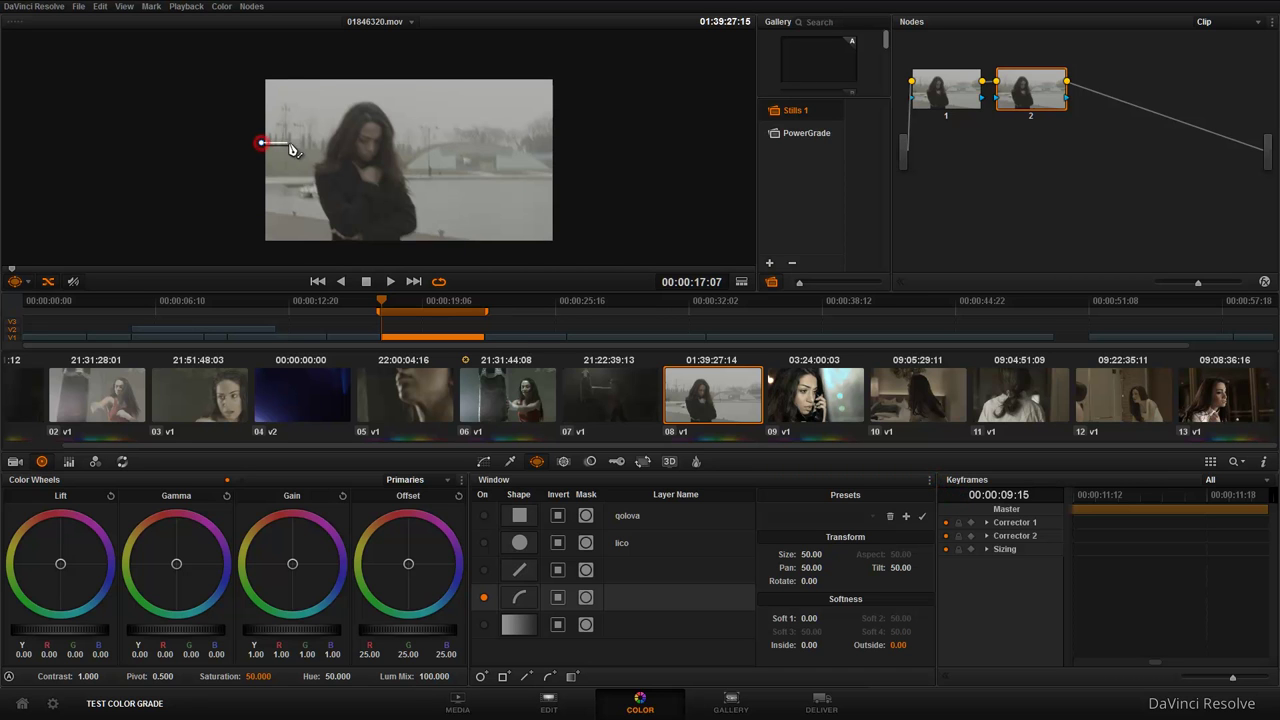
click(364, 101)
click(387, 106)
click(396, 146)
click(407, 150)
click(437, 145)
click(472, 140)
click(520, 150)
click(552, 166)
click(576, 158)
click(573, 77)
Route the outline along the top above the frame and close it at the first point.
drag(516, 47, 491, 55)
click(408, 45)
click(288, 45)
click(237, 45)
click(199, 68)
click(261, 143)
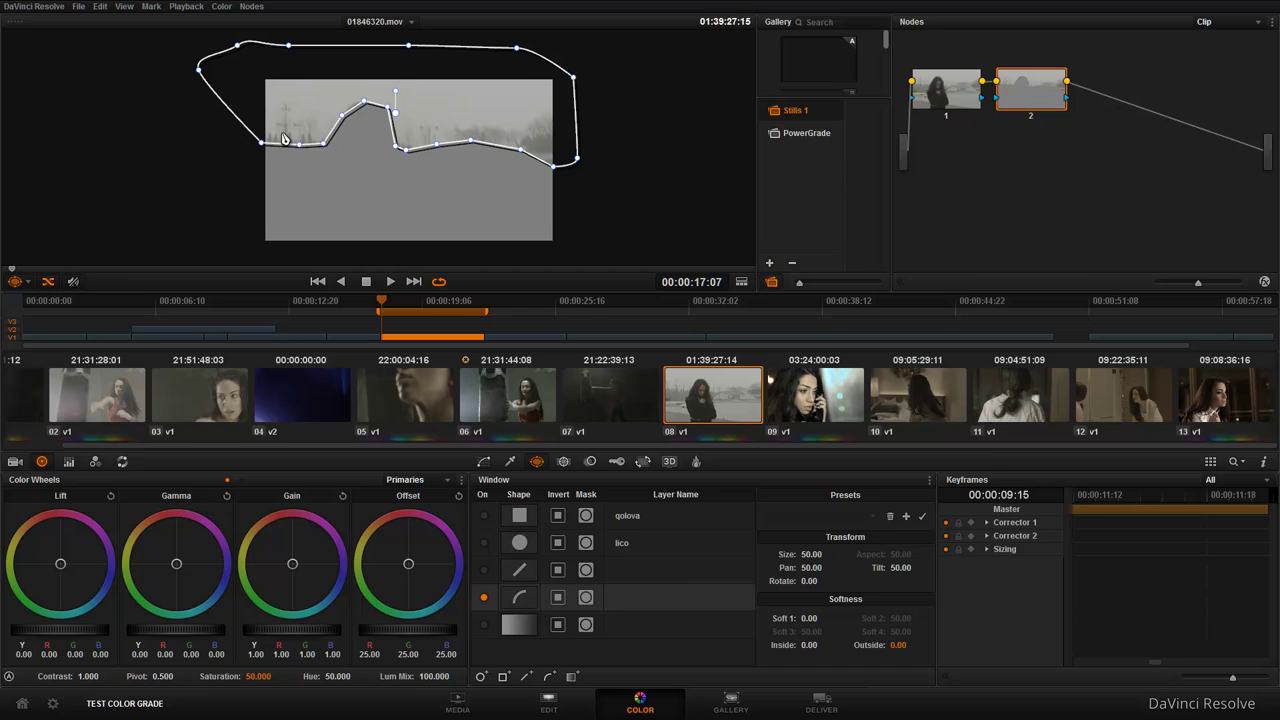
Track the sky curve window forward through clip 08, then return to the range start.
click(563, 461)
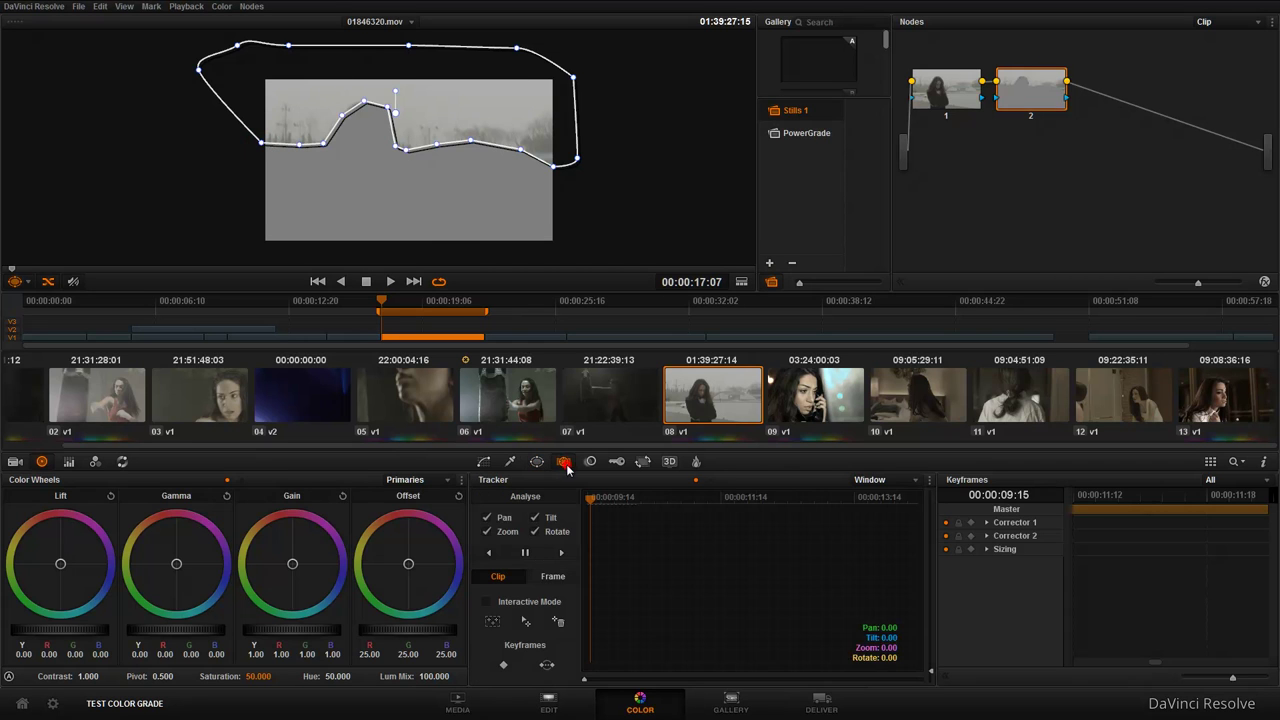
click(566, 547)
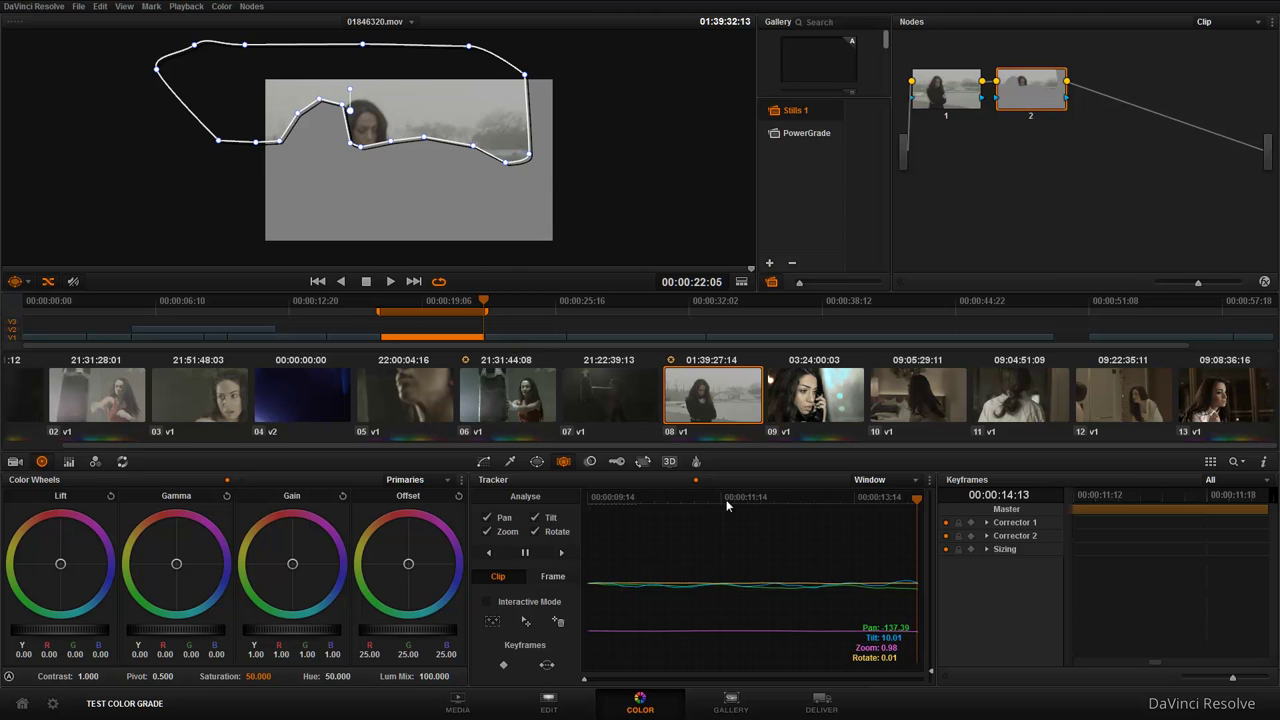
drag(727, 505, 588, 498)
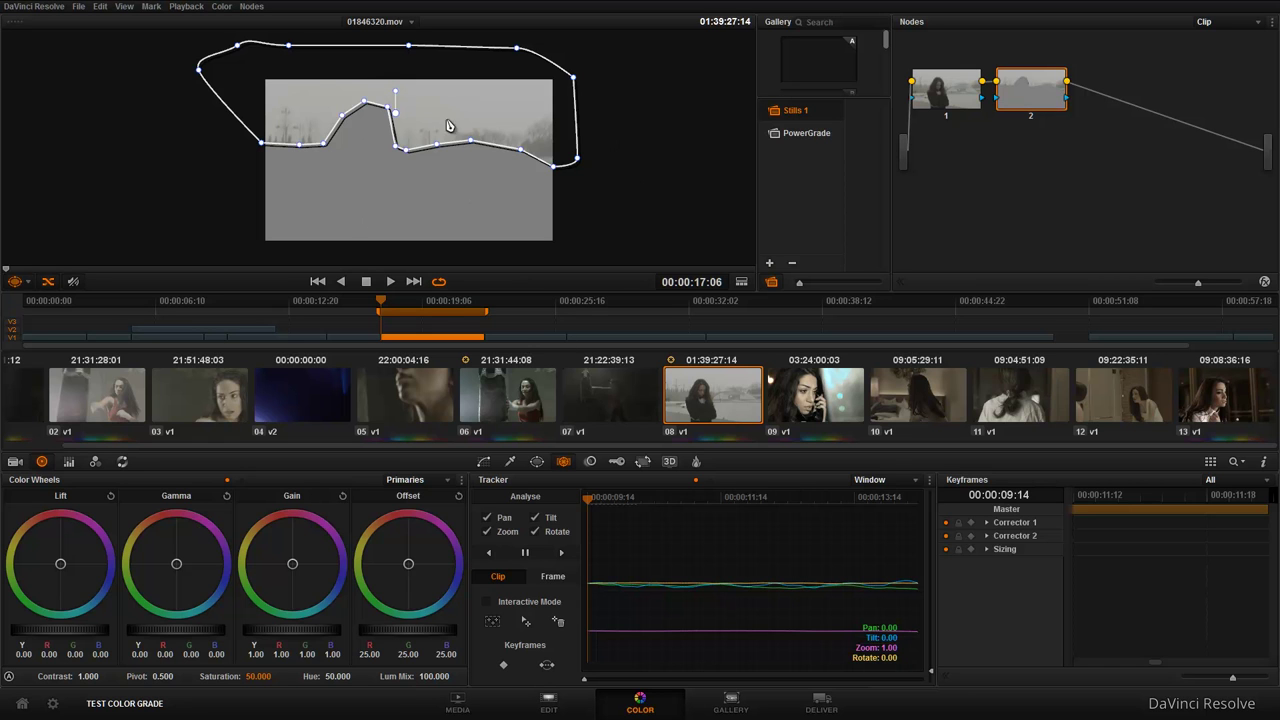
Add an outside node after node 2, then reselect node 2's window settings.
right_click(1040, 97)
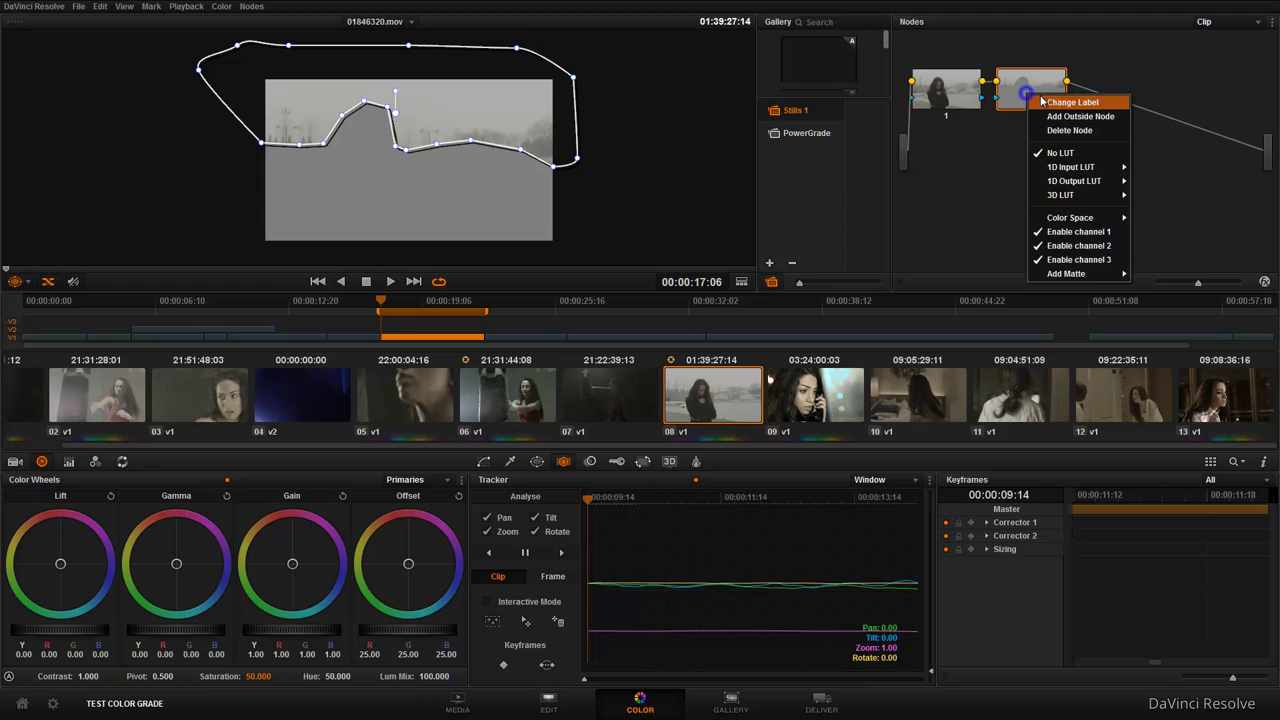
click(1044, 101)
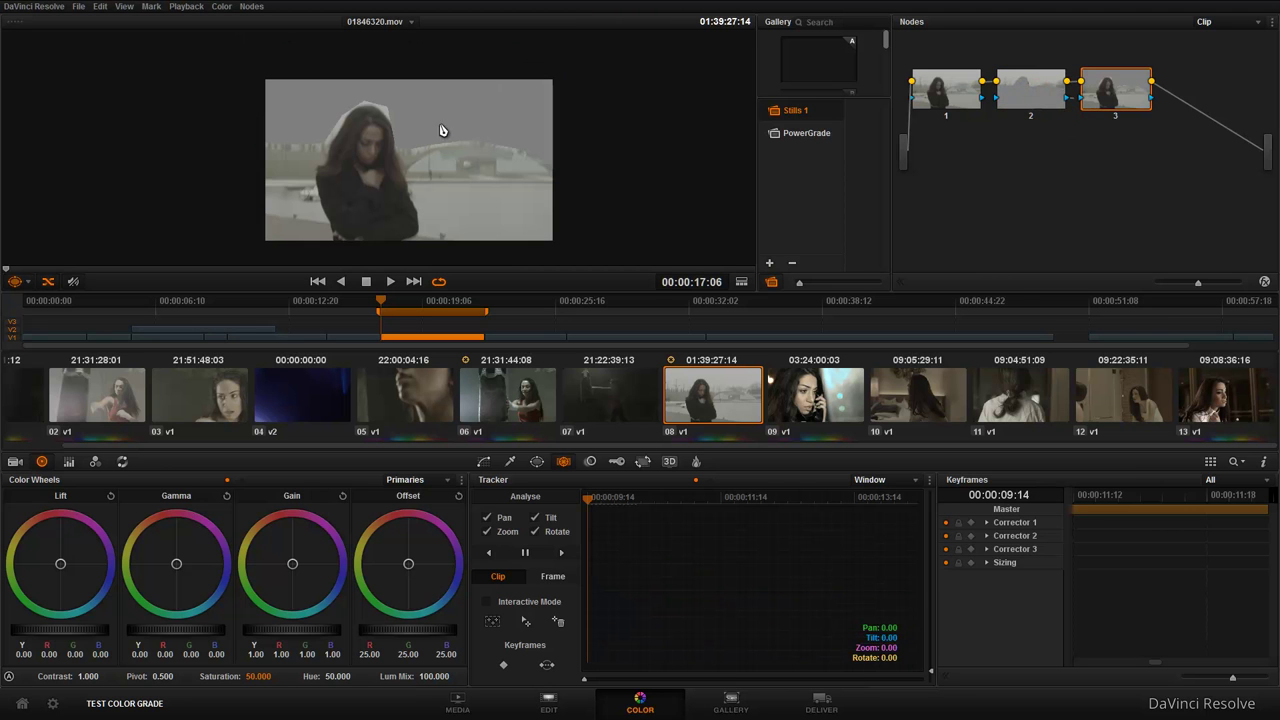
click(1044, 87)
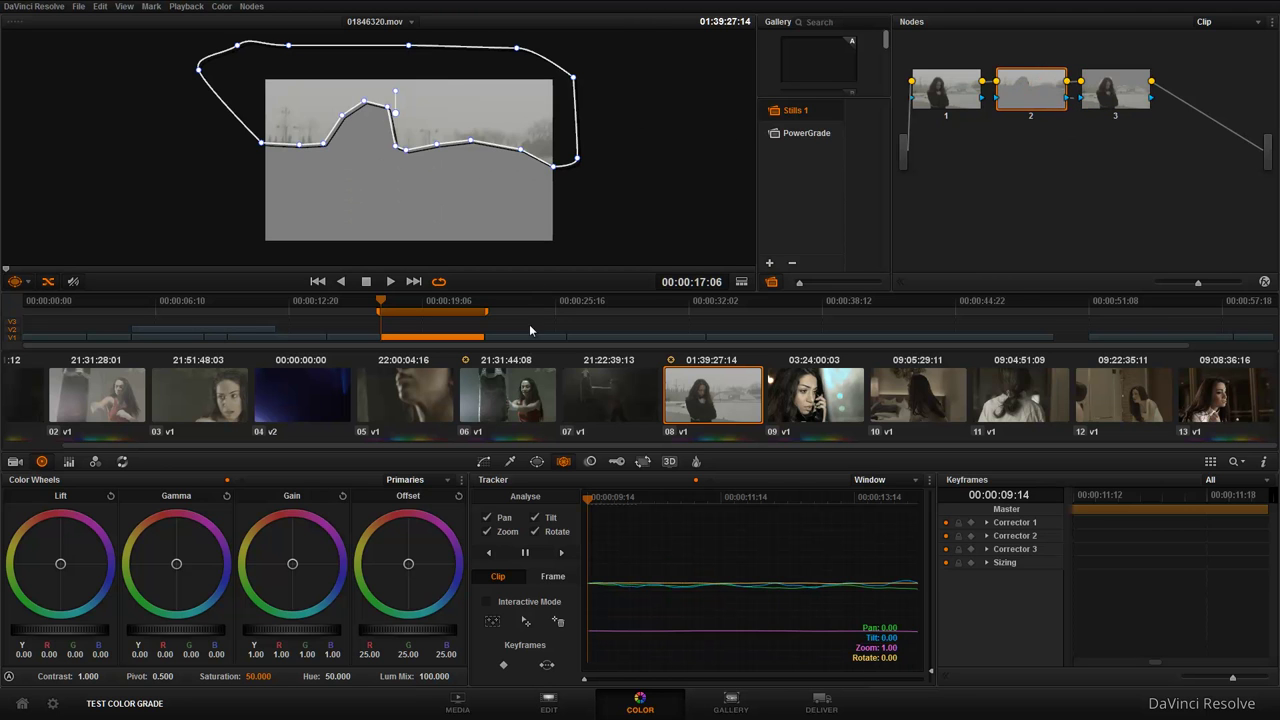
click(537, 461)
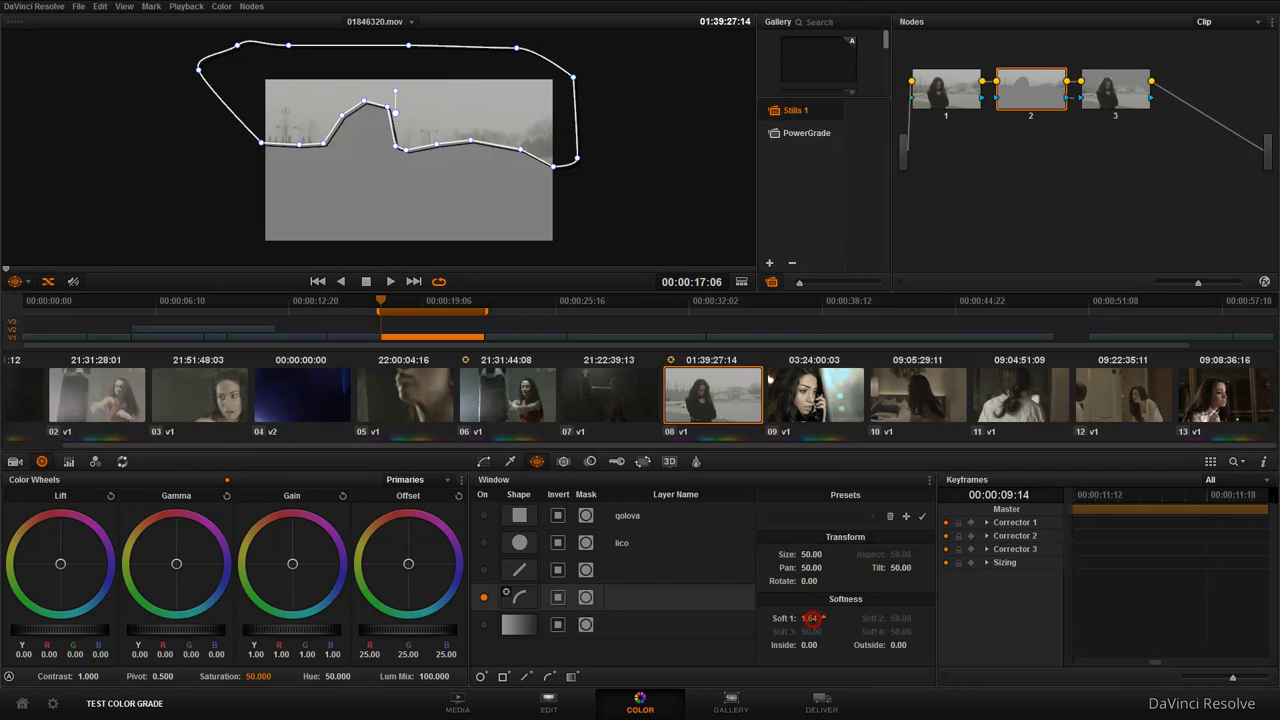
Set the sky window's inside softness to 4.32, outside to 2.62, and push Gain toward blue.
drag(806, 645, 808, 638)
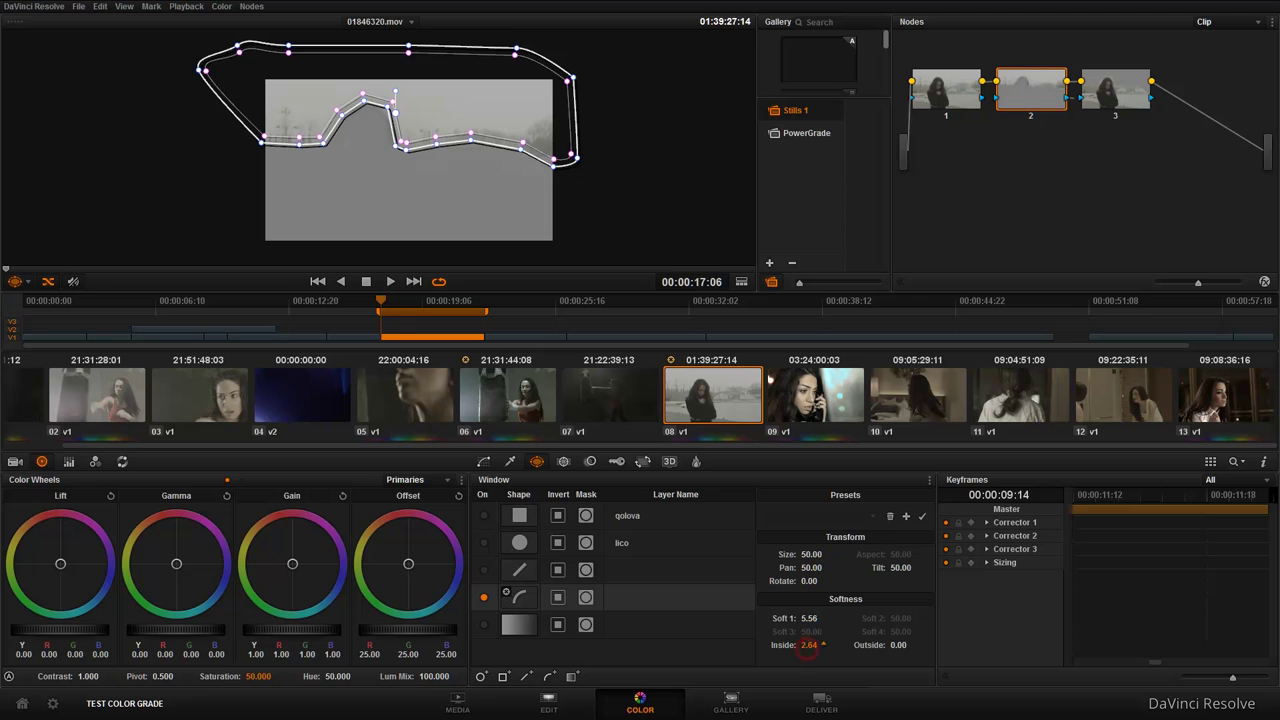
drag(898, 645, 905, 640)
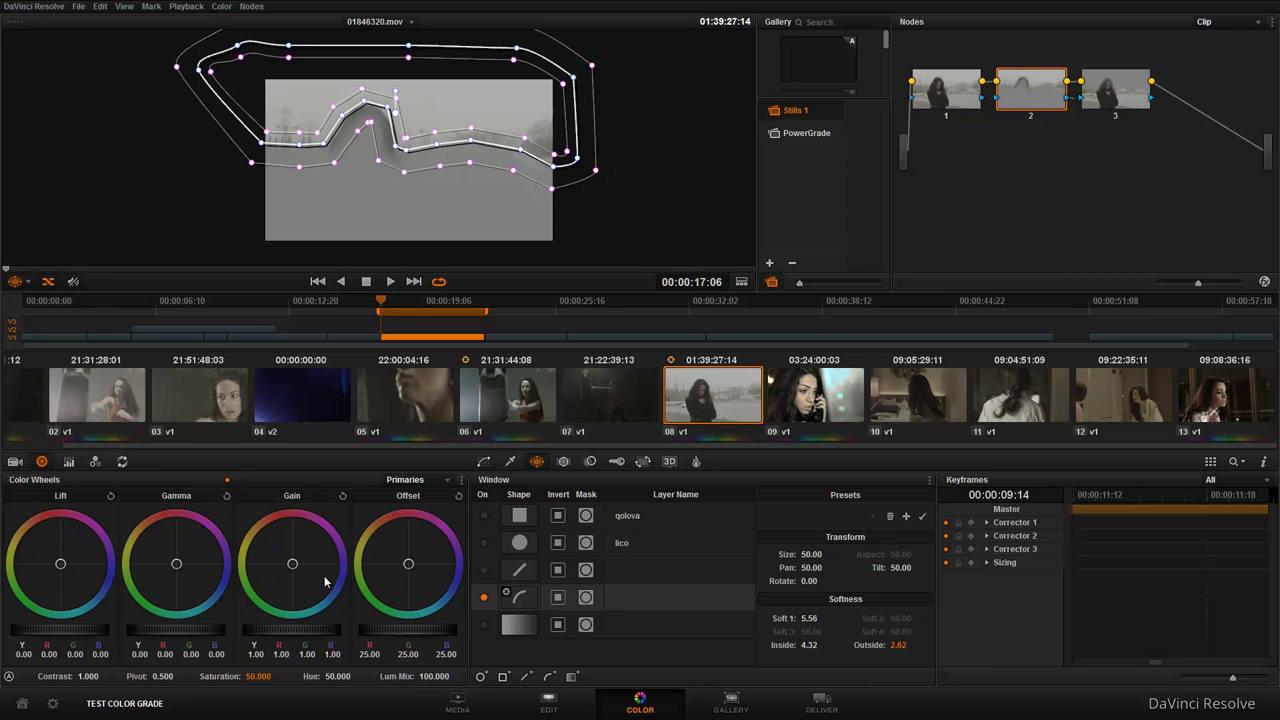
drag(300, 569, 305, 572)
click(1112, 92)
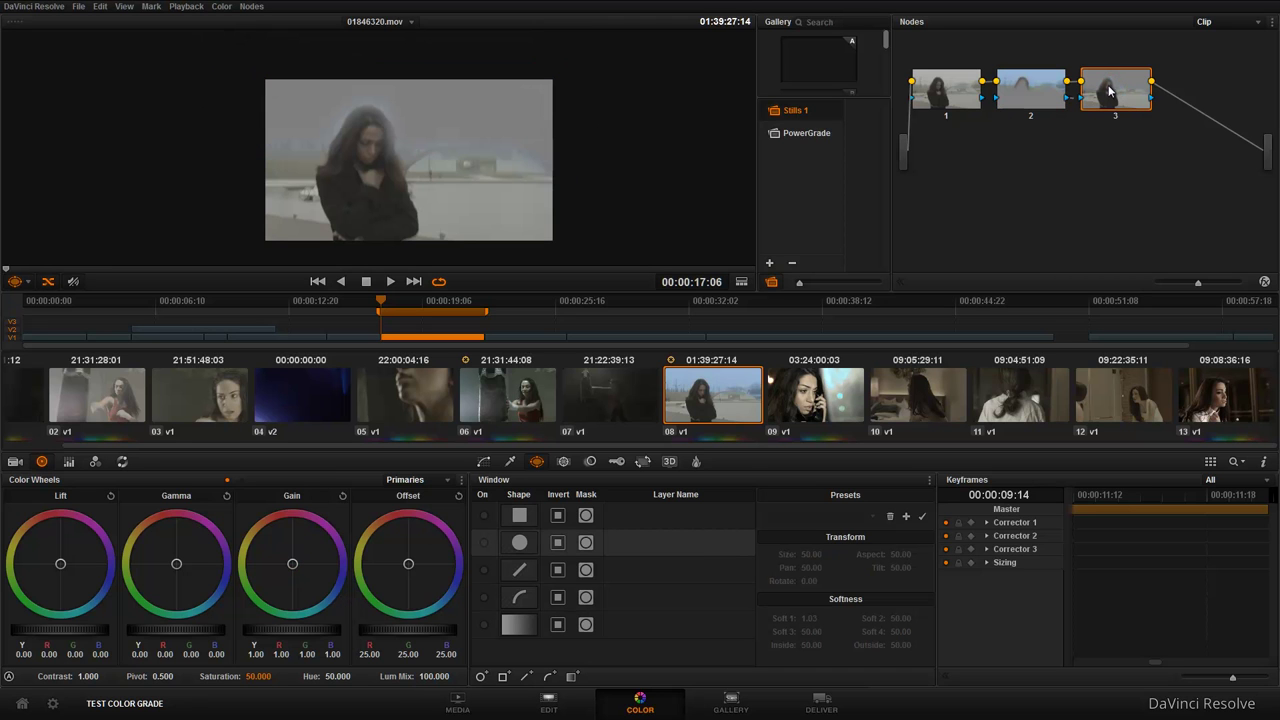
Add serial node 4 with Alt+S, zoom the viewer, and play back the bluish-sky clip.
key(alt+s)
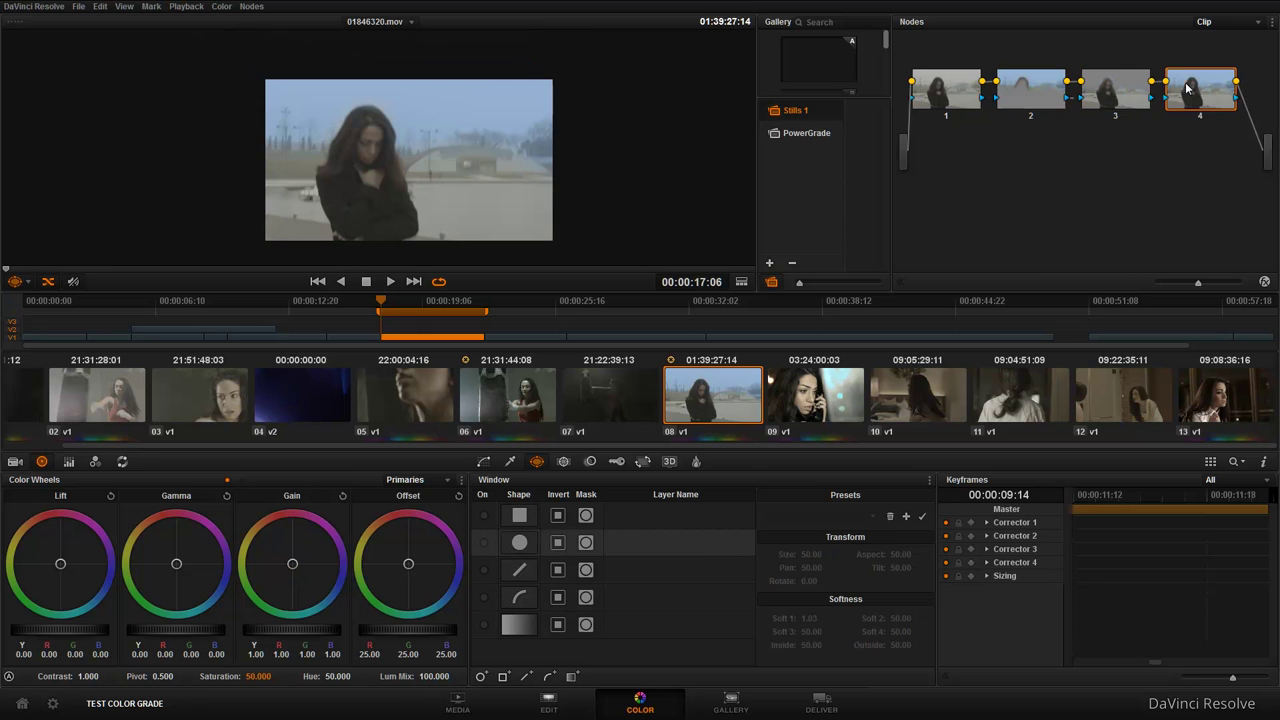
scroll(374, 113, up, 1)
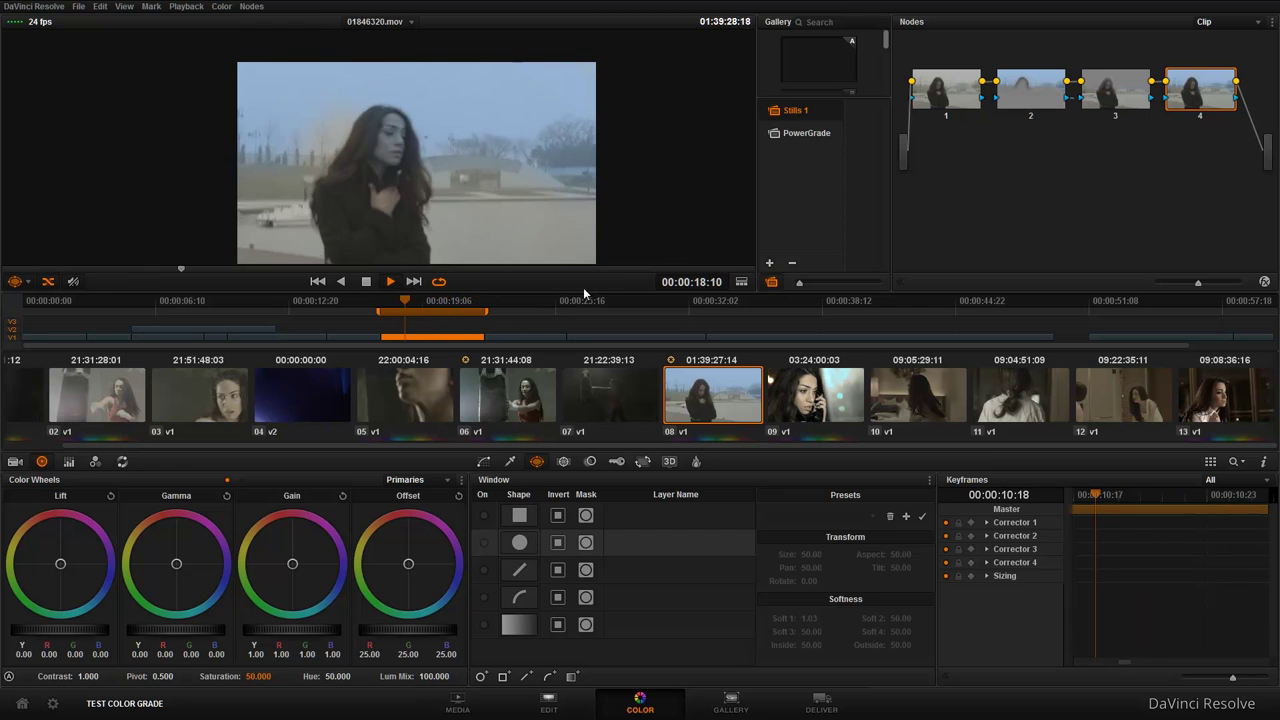
key(space)
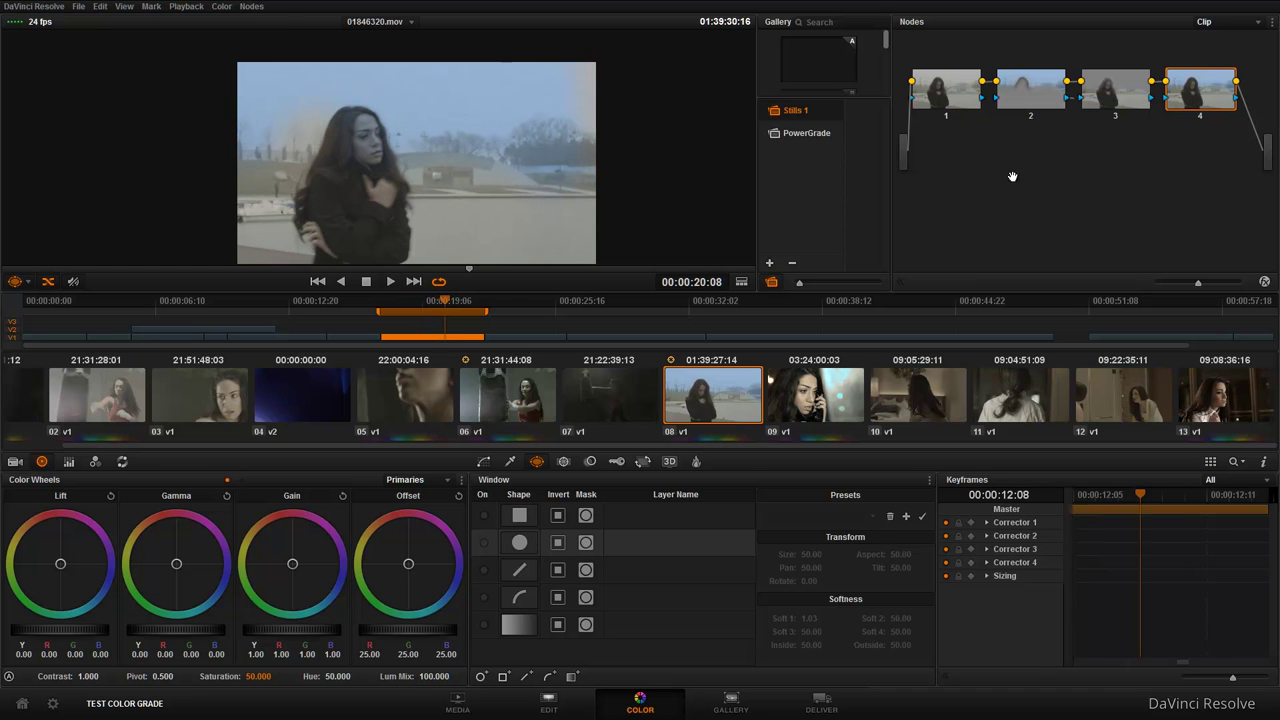
click(564, 461)
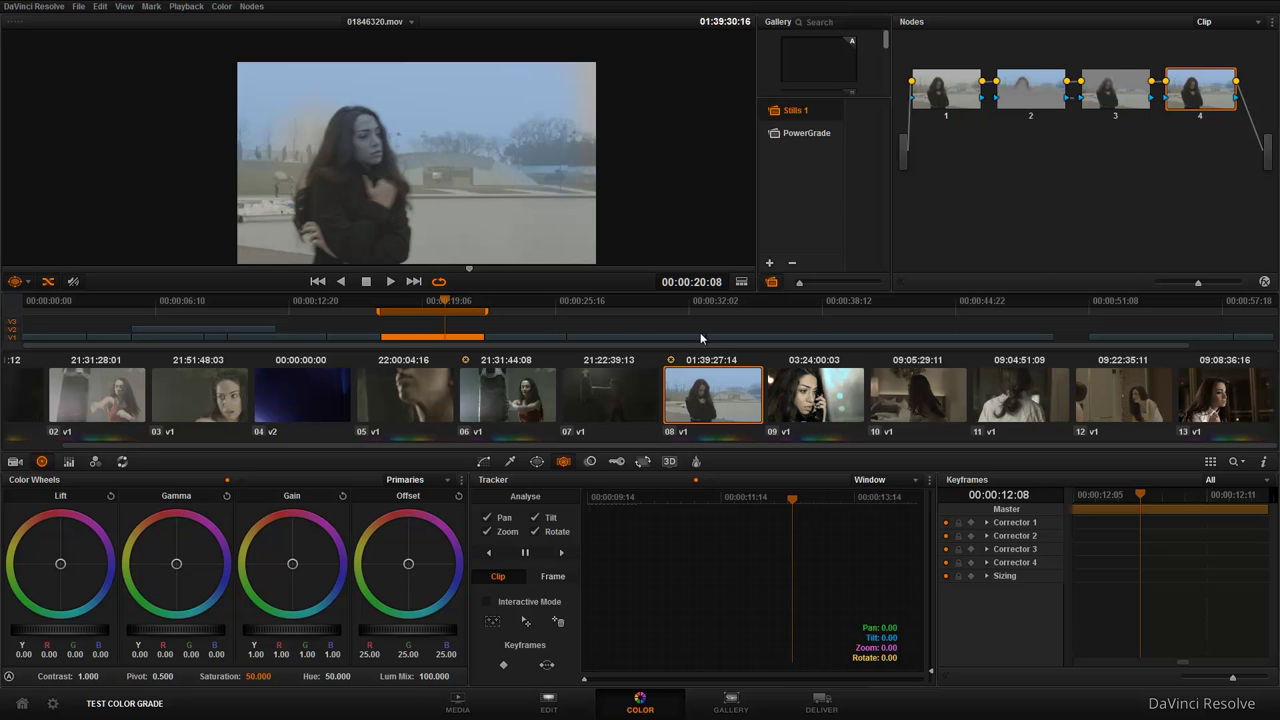
click(538, 461)
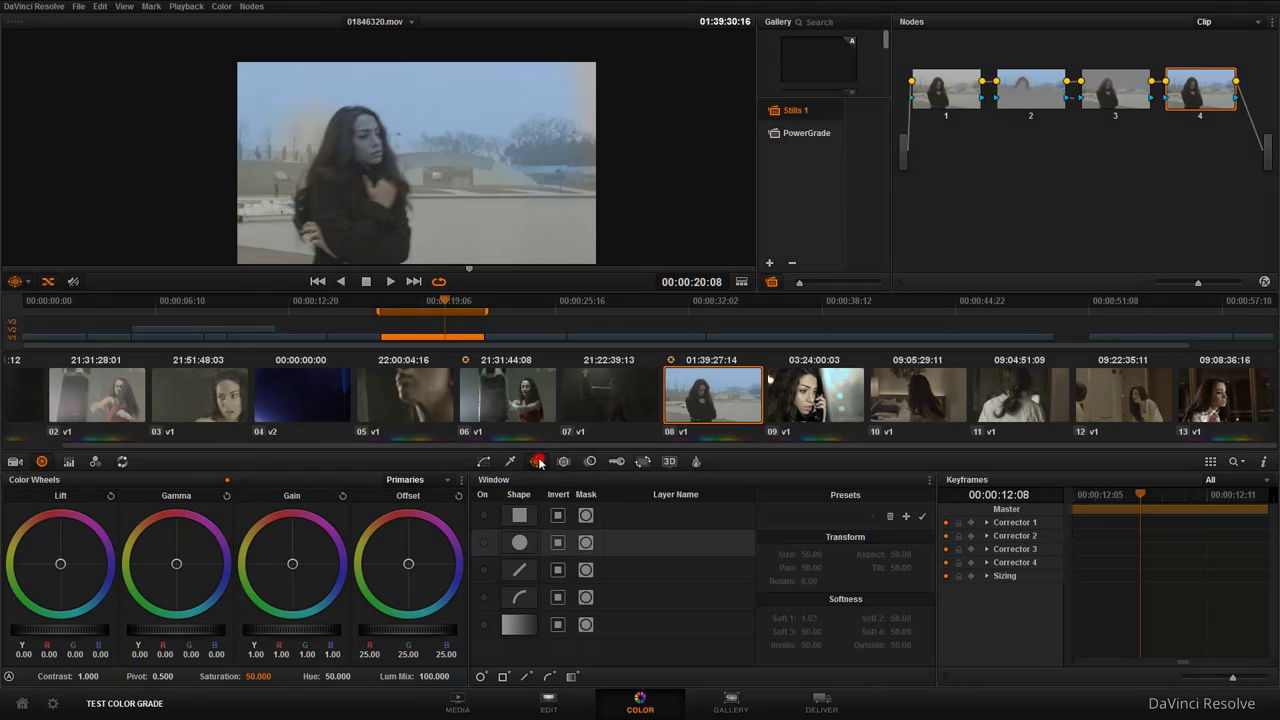